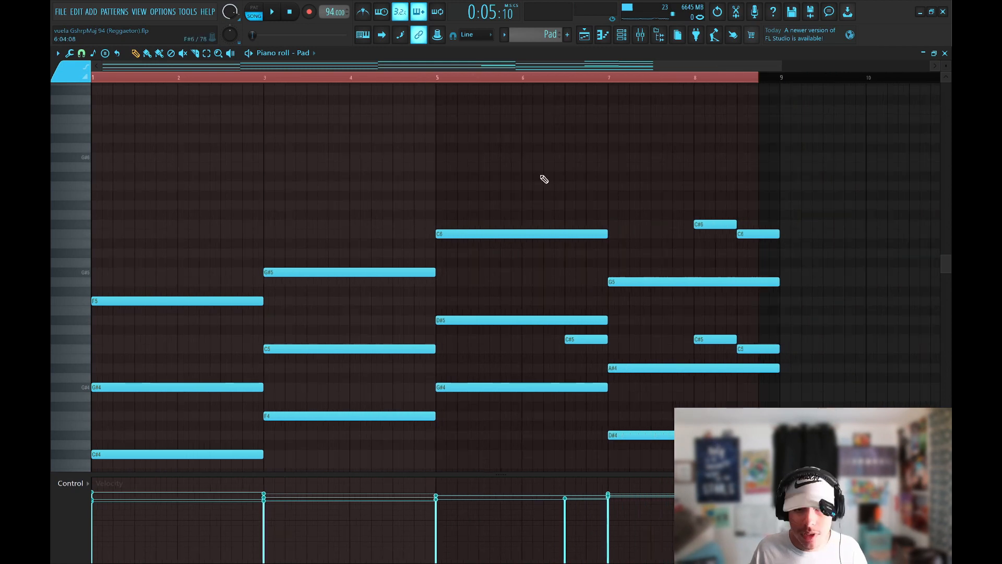
# Step: Close the Pad piano roll and look over the track arrangement in the playlist, from the intro to the full song
pyautogui.hotkey('ctrl', 'd')
pyautogui.click(945, 54)
pyautogui.scroll(-3, 492, 85)
pyautogui.scroll(-5, 493, 86)
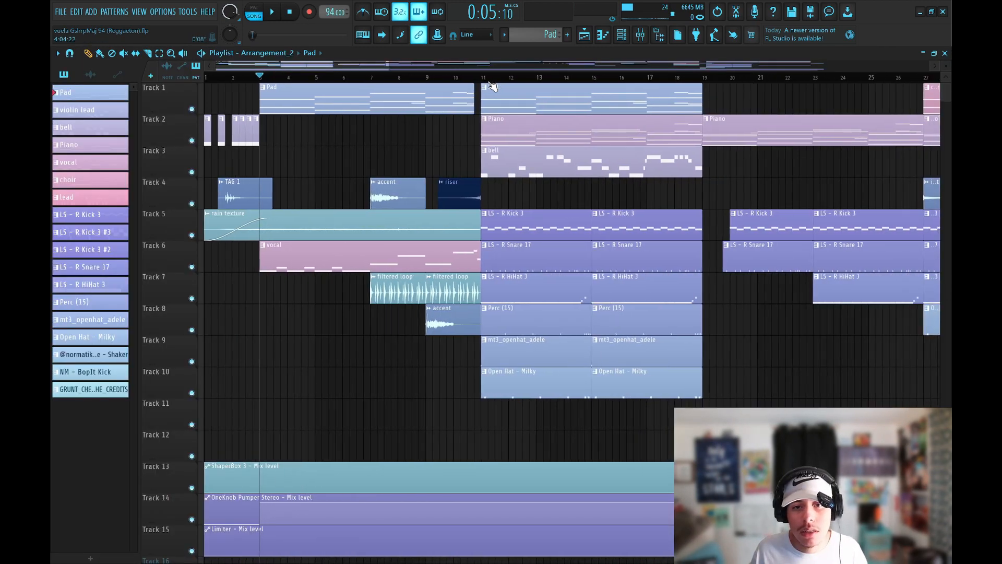
pyautogui.moveTo(870, 84); pyautogui.dragTo(846, 147)
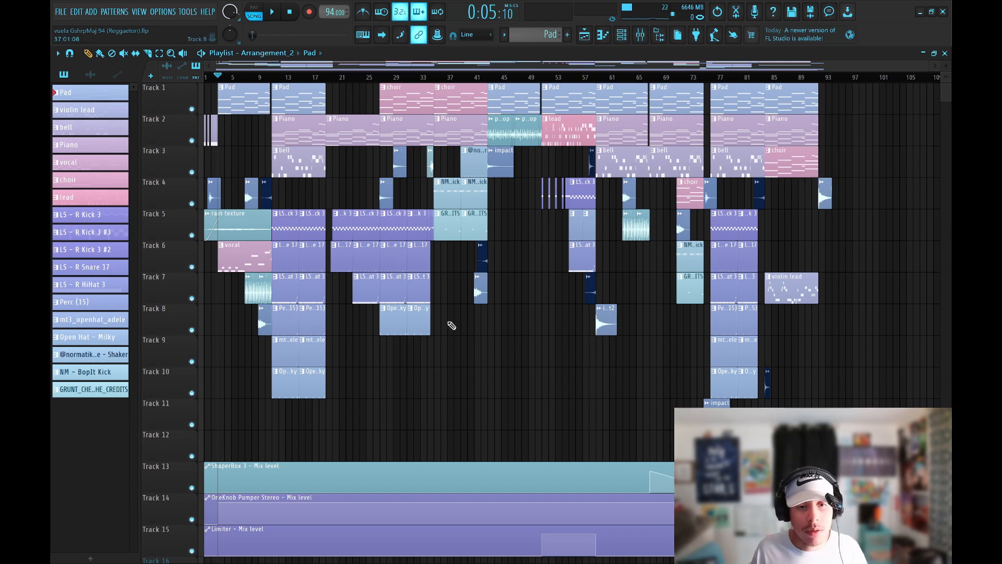
pyautogui.scroll(5, 254, 80)
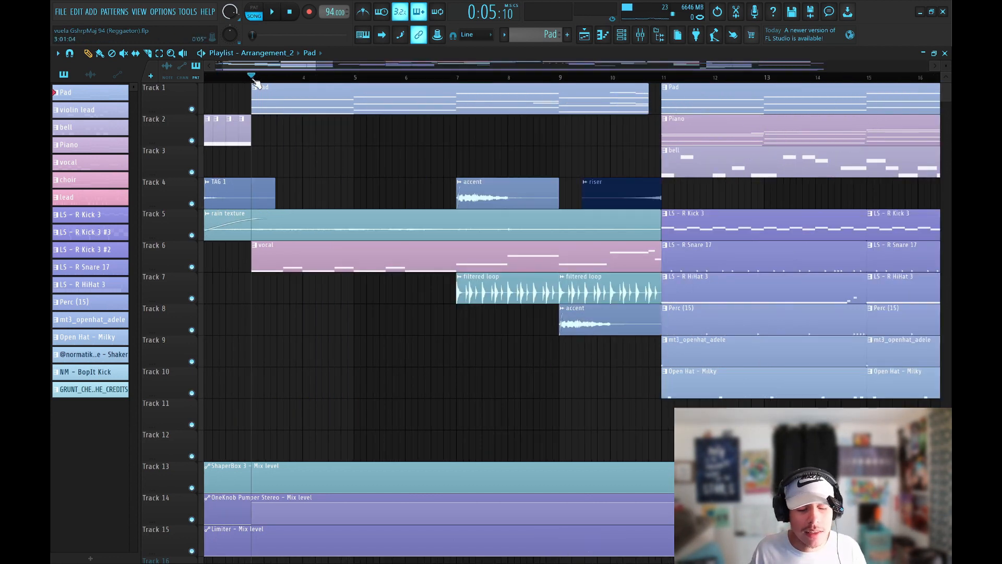
pyautogui.scroll(-2, 261, 80)
pyautogui.scroll(4, 264, 79)
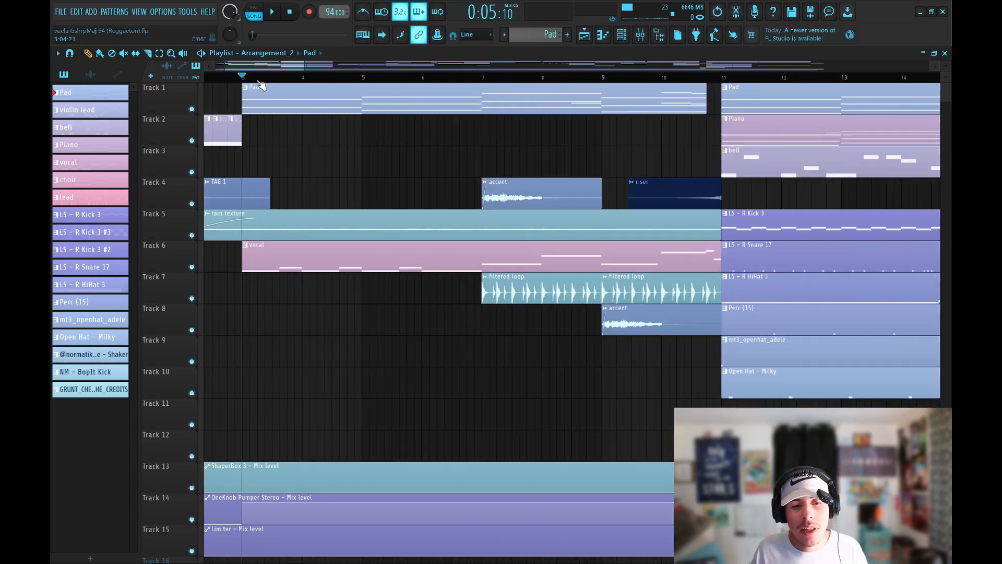
pyautogui.scroll(-3, 265, 79)
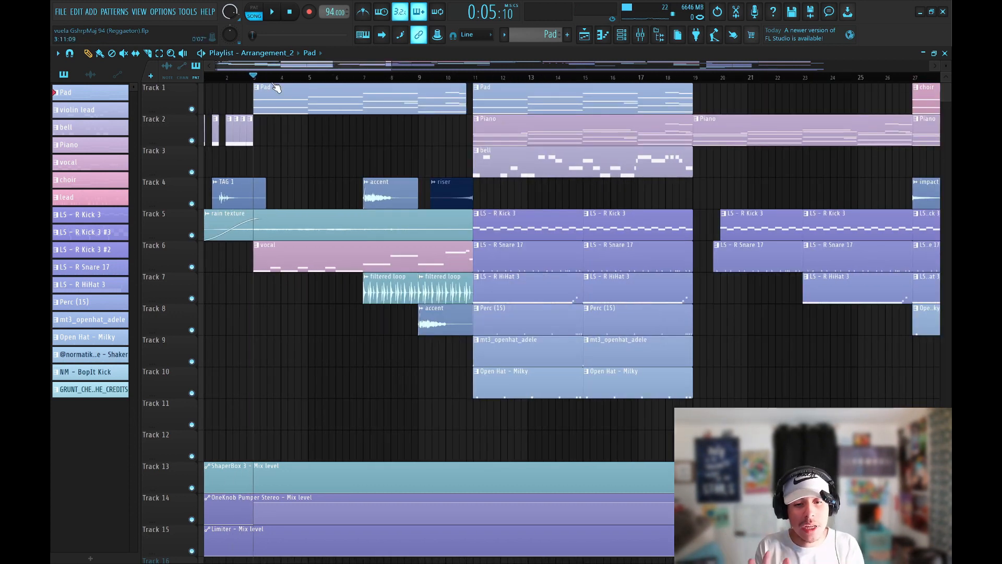
# Step: Open the first Pad clip in the piano roll and undo any stray note added
pyautogui.doubleClick(277, 87)
pyautogui.click(548, 105)
pyautogui.hotkey('ctrl', 'z')
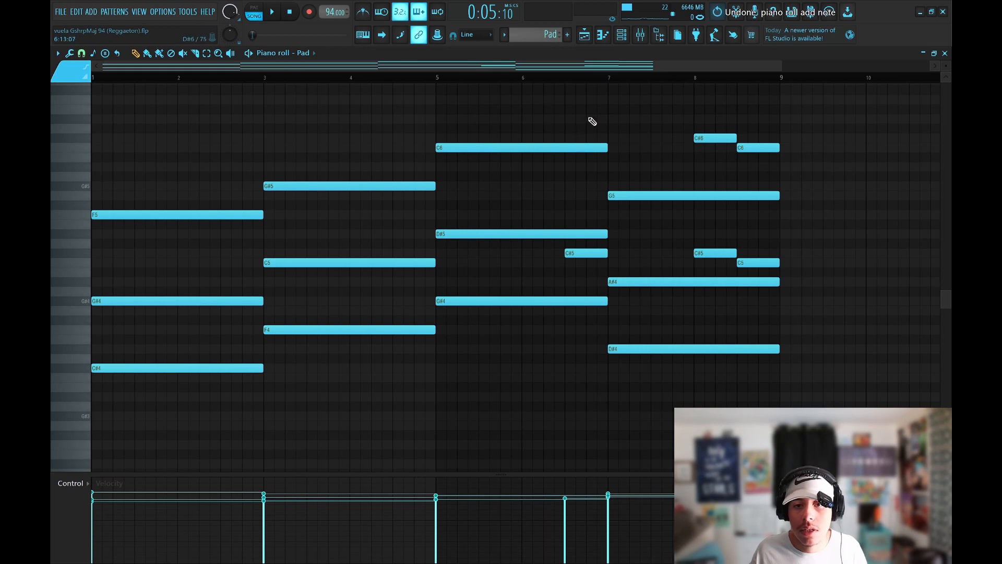
# Step: Open the Opus instrument on the Pad channel and set playback to pattern mode
pyautogui.click(624, 35)
pyautogui.click(139, 221)
pyautogui.click(770, 195)
pyautogui.moveTo(472, 110); pyautogui.dragTo(510, 112)
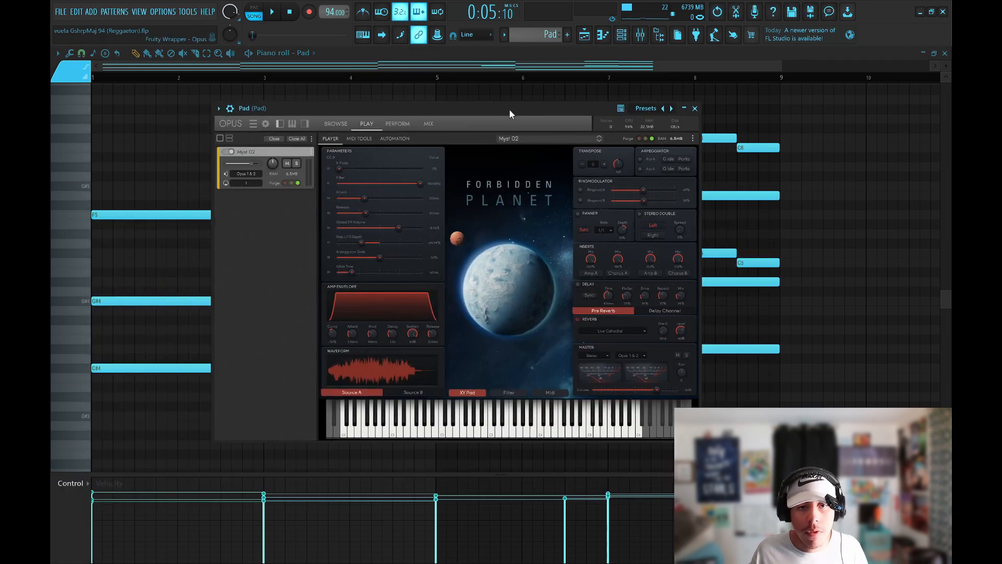
pyautogui.click(254, 14)
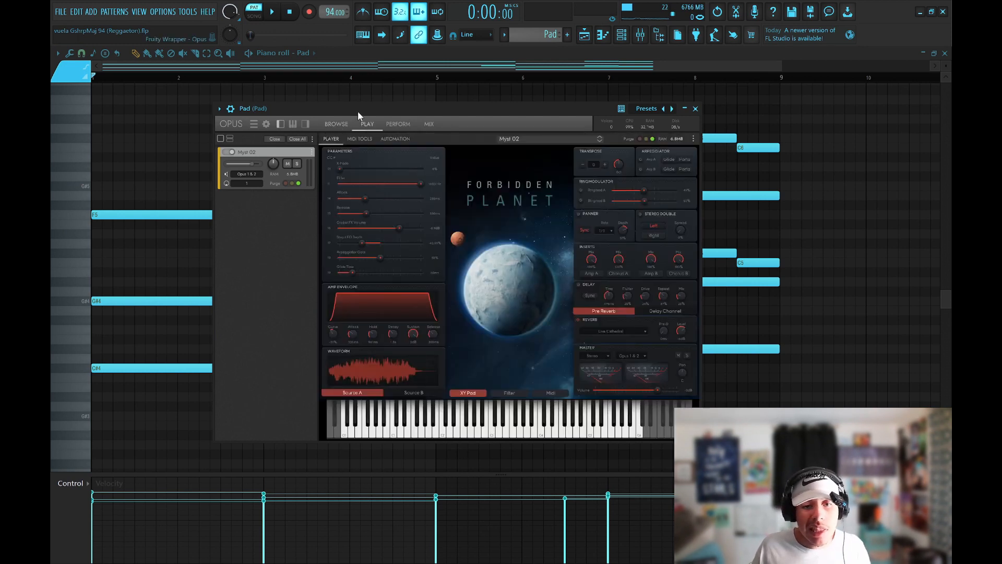
# Step: Check the Myst 02 preset's location in the Opus library, return to the player view and close the instrument
pyautogui.moveTo(358, 111)
pyautogui.mouseDown()
pyautogui.moveTo(351, 82)
pyautogui.moveTo(362, 101)
pyautogui.mouseUp()
pyautogui.click(329, 96)
pyautogui.click(366, 119)
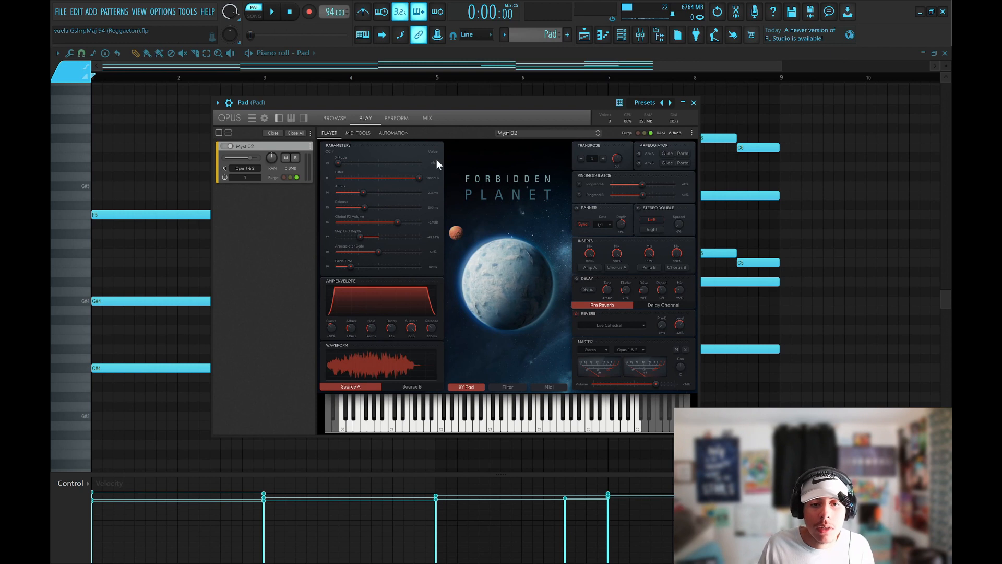
pyautogui.click(341, 118)
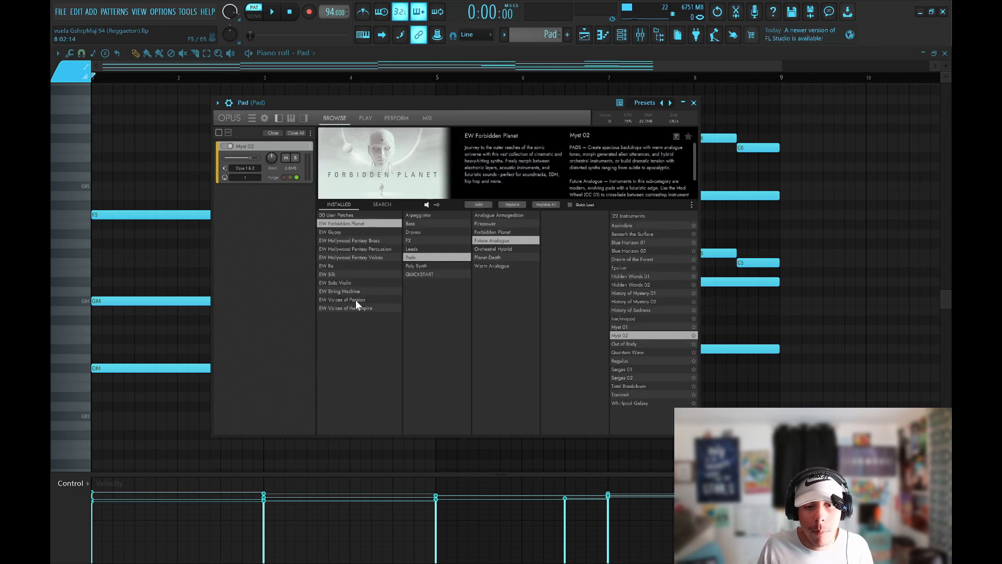
pyautogui.click(371, 137)
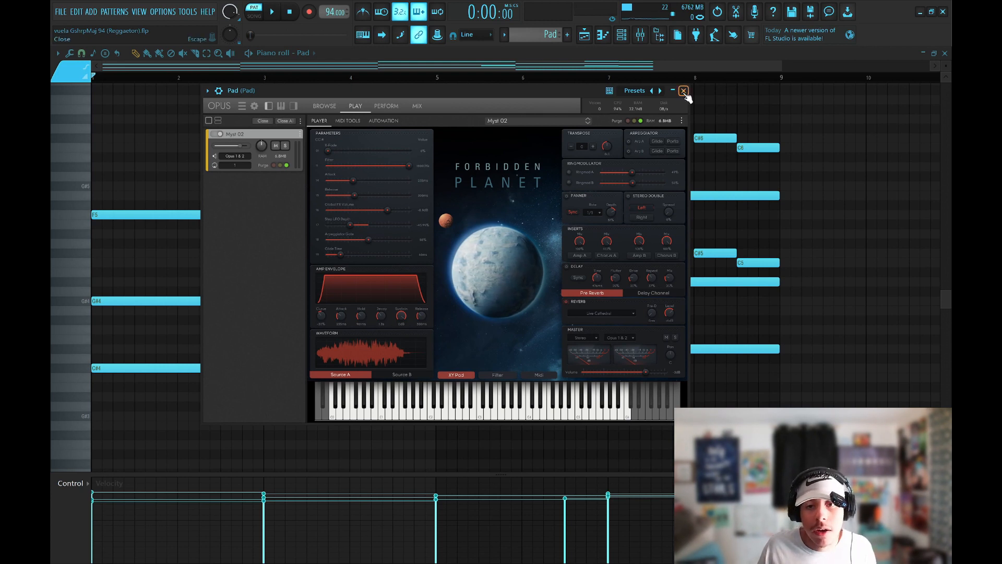
pyautogui.click(484, 415)
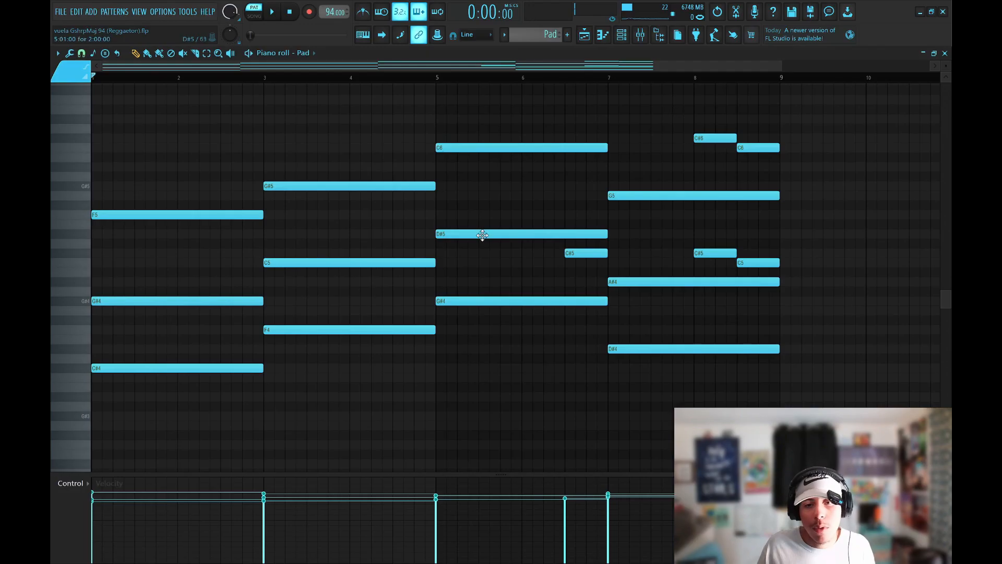
# Step: Try the top notes of the first two Pad chords an octave lower, restore them and clear the selection
pyautogui.click(365, 138)
pyautogui.rightClick(366, 137)
pyautogui.scroll(3, 302, 293)
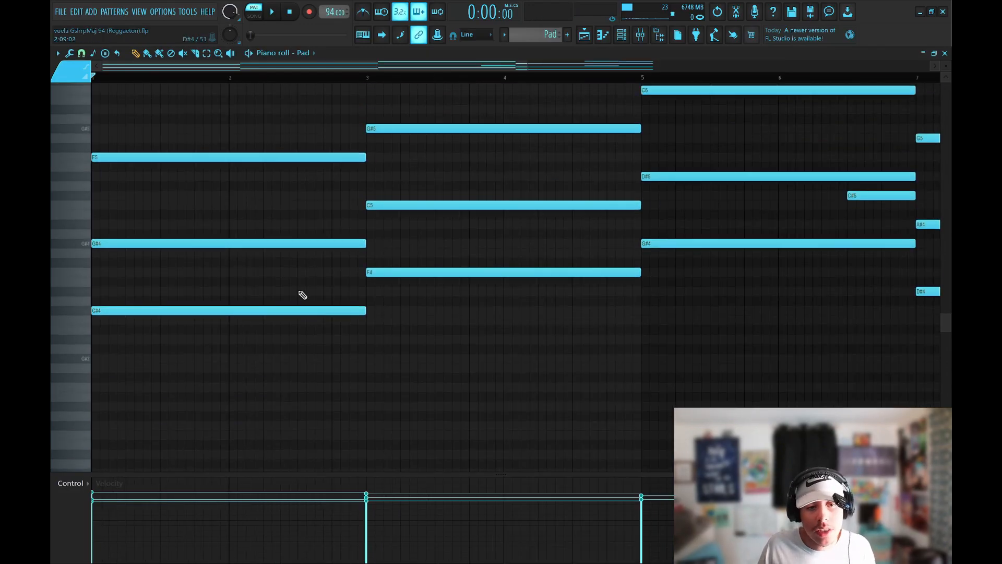
pyautogui.scroll(2, 303, 294)
pyautogui.moveTo(288, 235); pyautogui.dragTo(498, 162)
pyautogui.hotkey('ctrl', 'Down')
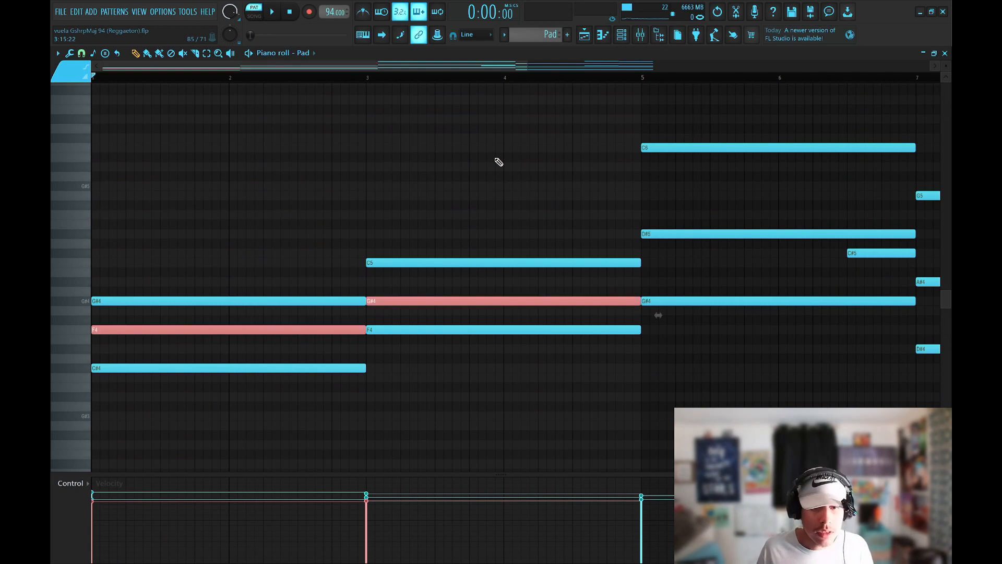
pyautogui.hotkey('ctrl', 'Up')
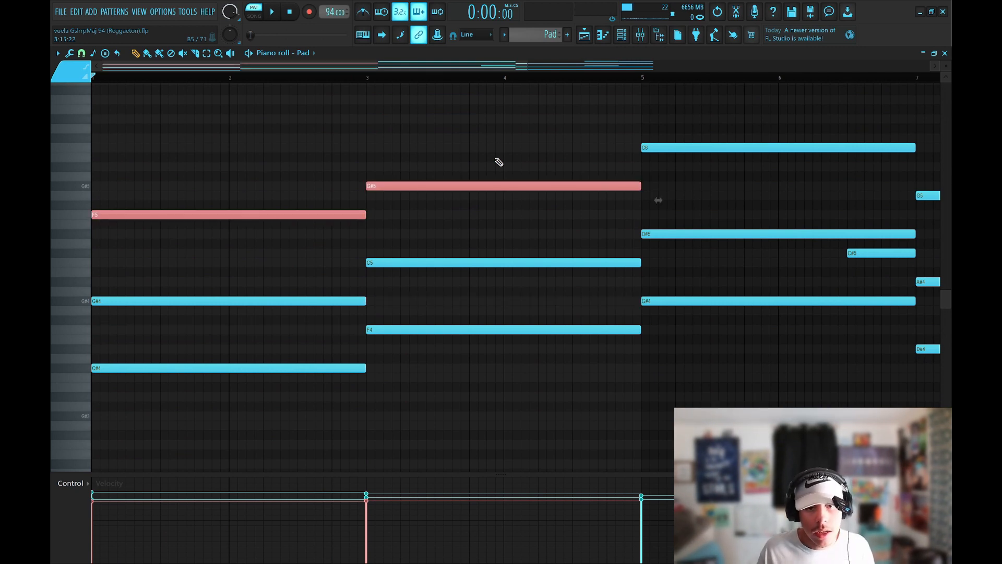
pyautogui.hotkey('ctrl', 'd')
# Step: Play the Pad pattern from the start to hear the chord progression, and stop playback
pyautogui.scroll(-2, 496, 161)
pyautogui.press('space')
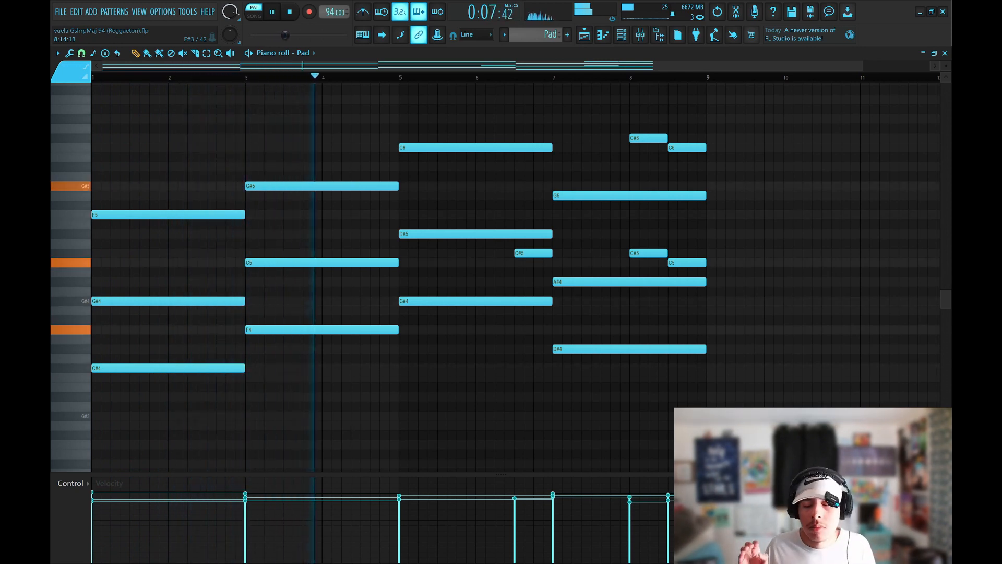
pyautogui.press('space')
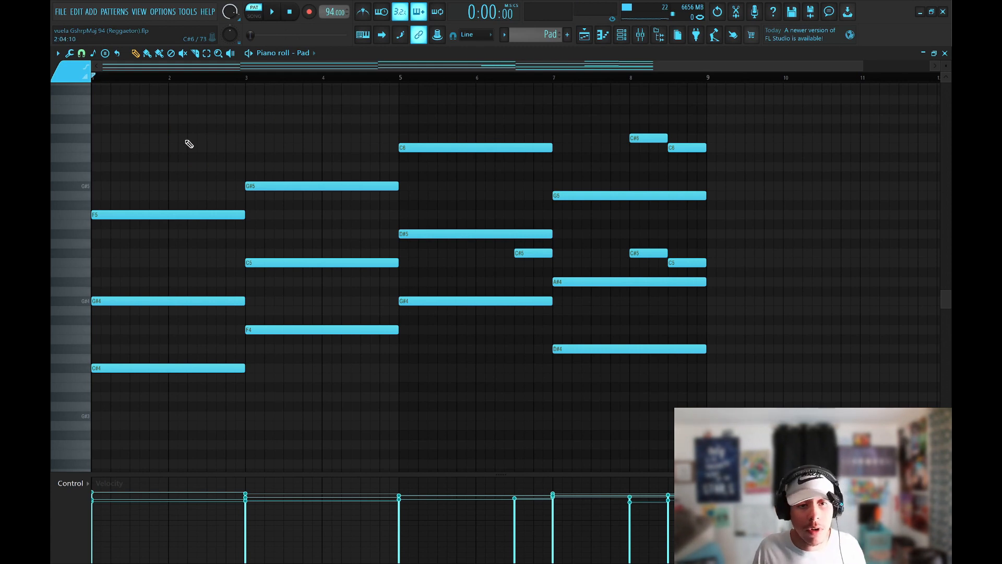
# Step: Highlight the long held notes of all four Pad chords without the short passing notes, and clear the selection
pyautogui.moveTo(148, 105); pyautogui.dragTo(465, 409)
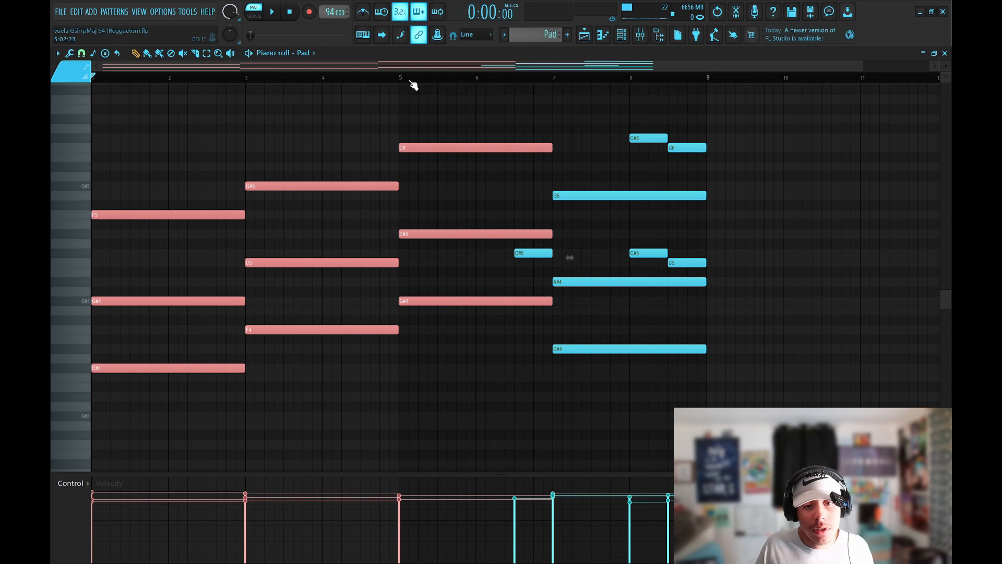
pyautogui.moveTo(585, 171); pyautogui.dragTo(624, 416)
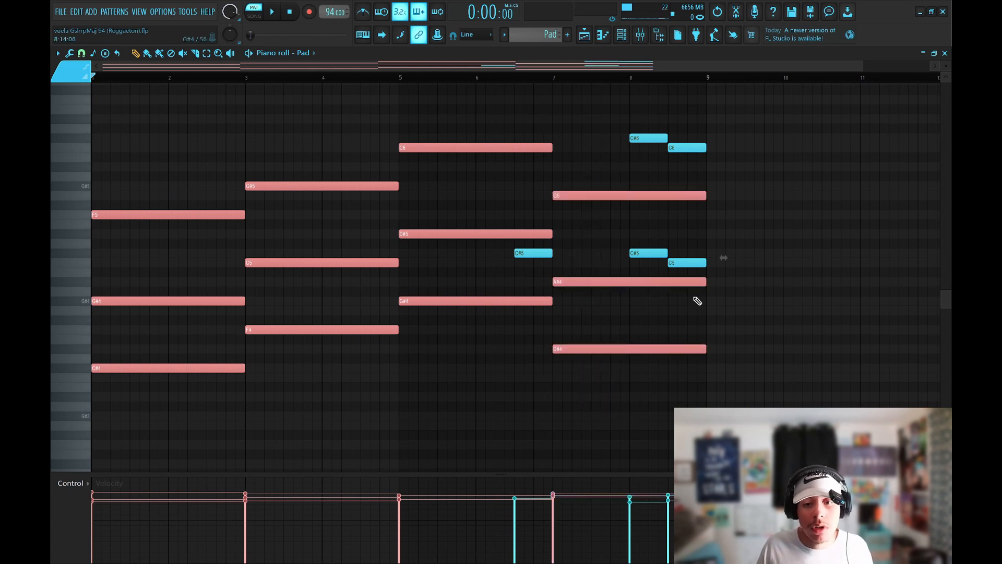
pyautogui.keyDown('ctrl'); pyautogui.click(612, 326); pyautogui.keyUp('ctrl')
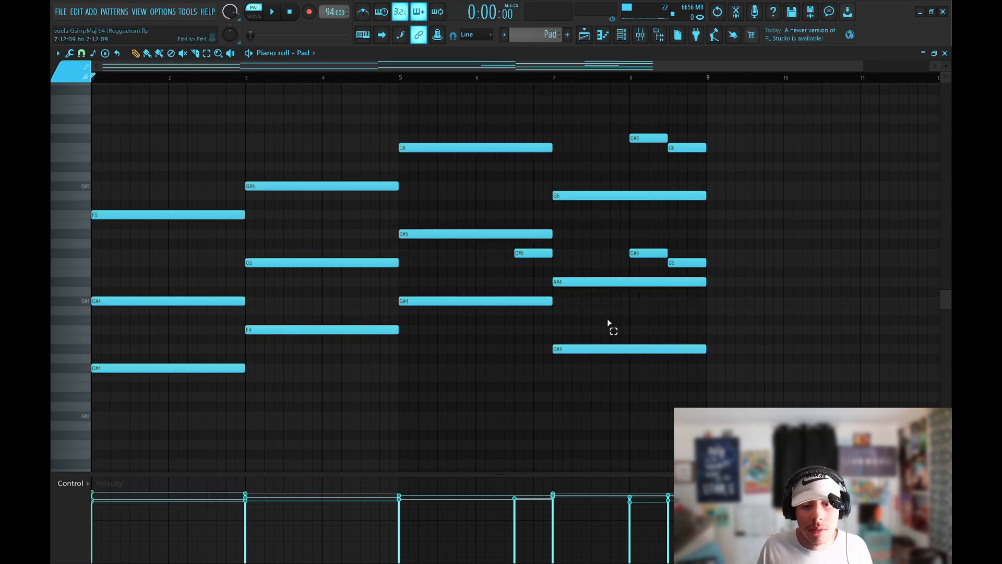
# Step: Try the top held notes of all four Pad chords an octave lower, raise them back and deselect them
pyautogui.moveTo(219, 238); pyautogui.dragTo(436, 135)
pyautogui.keyDown('ctrl'); pyautogui.click(492, 225); pyautogui.keyUp('ctrl')
pyautogui.keyDown('ctrl'); pyautogui.keyDown('shift'); pyautogui.click(463, 146); pyautogui.keyUp('shift'); pyautogui.keyUp('ctrl')
pyautogui.keyDown('ctrl'); pyautogui.keyDown('shift'); pyautogui.click(347, 185); pyautogui.keyUp('shift'); pyautogui.keyUp('ctrl')
pyautogui.keyDown('ctrl'); pyautogui.keyDown('shift'); pyautogui.click(224, 214); pyautogui.keyUp('shift'); pyautogui.keyUp('ctrl')
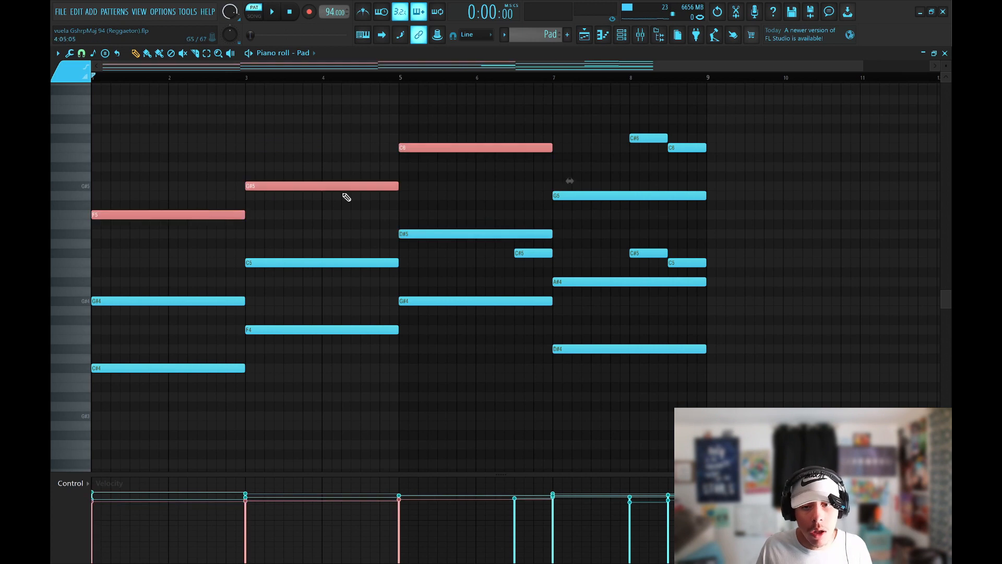
pyautogui.keyDown('ctrl'); pyautogui.keyDown('shift'); pyautogui.click(624, 194); pyautogui.keyUp('shift'); pyautogui.keyUp('ctrl')
pyautogui.hotkey('ctrl', 'Down')
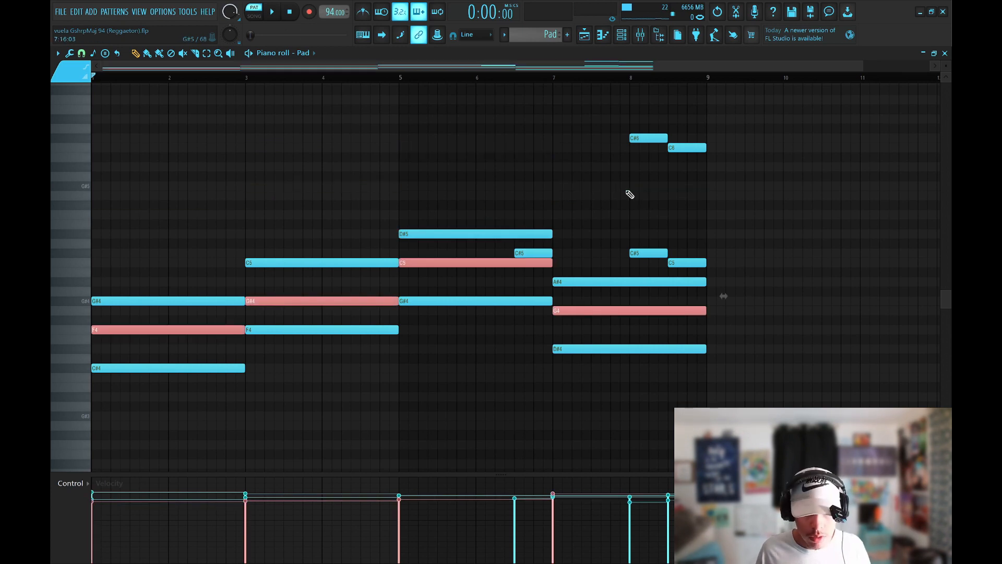
pyautogui.hotkey('ctrl', 'Up')
pyautogui.hotkey('ctrl', 'd')
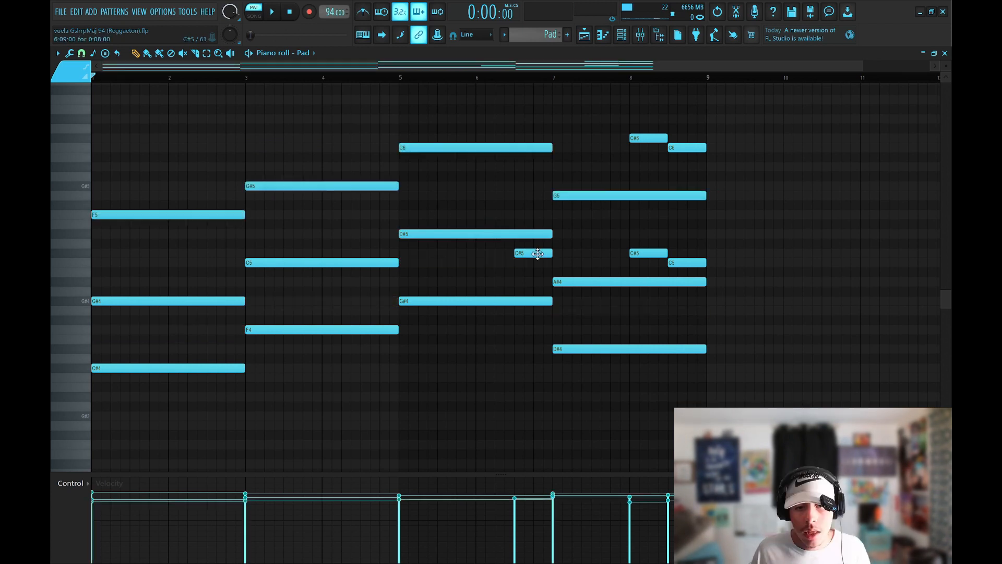
# Step: Highlight the short passing notes C#5 in bar 6 and C#5 and C5 in bar 8, and clear the selection
pyautogui.keyDown('ctrl'); pyautogui.keyDown('shift'); pyautogui.click(533, 253); pyautogui.keyUp('shift'); pyautogui.keyUp('ctrl')
pyautogui.keyDown('ctrl'); pyautogui.keyDown('shift'); pyautogui.click(647, 253); pyautogui.keyUp('shift'); pyautogui.keyUp('ctrl')
pyautogui.keyDown('ctrl'); pyautogui.keyDown('shift'); pyautogui.click(687, 263); pyautogui.keyUp('shift'); pyautogui.keyUp('ctrl')
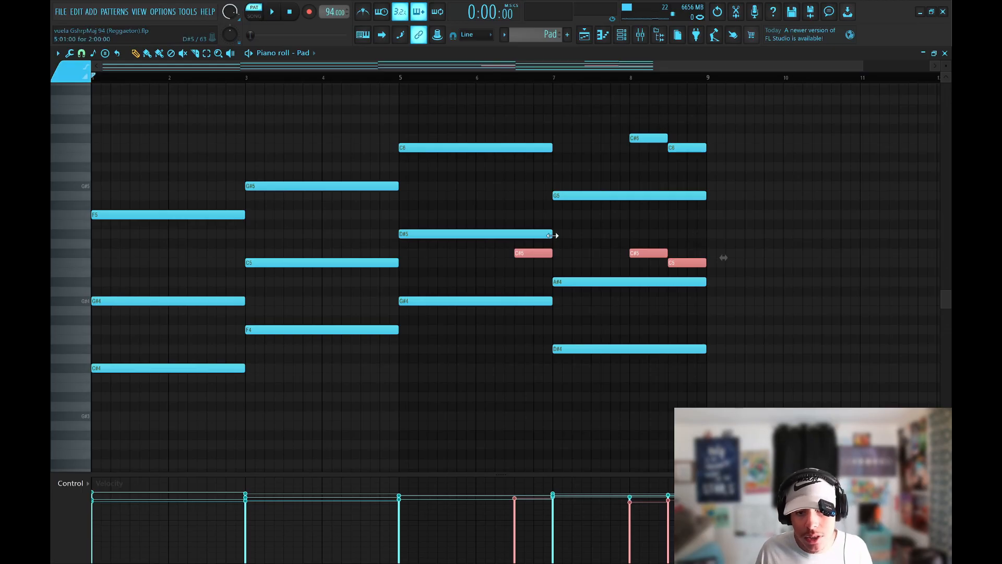
pyautogui.moveTo(556, 243); pyautogui.dragTo(534, 256)
pyautogui.moveTo(635, 275); pyautogui.dragTo(683, 252)
pyautogui.moveTo(656, 137)
pyautogui.mouseDown()
pyautogui.moveTo(705, 154)
pyautogui.moveTo(647, 137)
pyautogui.mouseUp()
pyautogui.keyDown('ctrl'); pyautogui.click(793, 172); pyautogui.keyUp('ctrl')
# Step: Highlight the C#6–C6 passing notes in bar 8 and their C#5–C5 octave doubles, and clear the selection
pyautogui.moveTo(641, 248); pyautogui.dragTo(715, 269)
pyautogui.scroll(4, 678, 80)
pyautogui.scroll(-1, 677, 80)
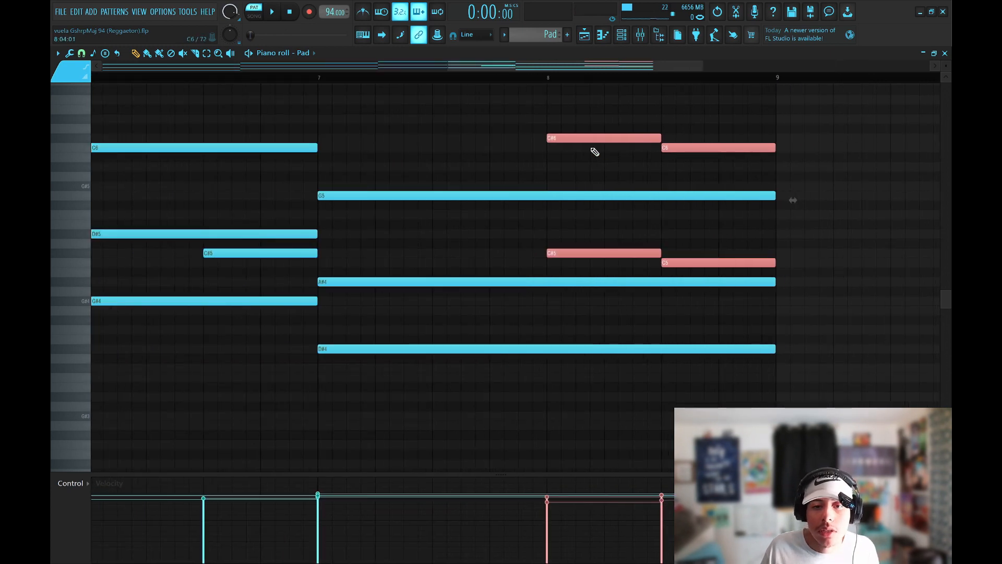
pyautogui.keyDown('ctrl'); pyautogui.click(624, 157); pyautogui.keyUp('ctrl')
pyautogui.moveTo(616, 129); pyautogui.dragTo(734, 167)
pyautogui.moveTo(636, 247); pyautogui.dragTo(703, 284)
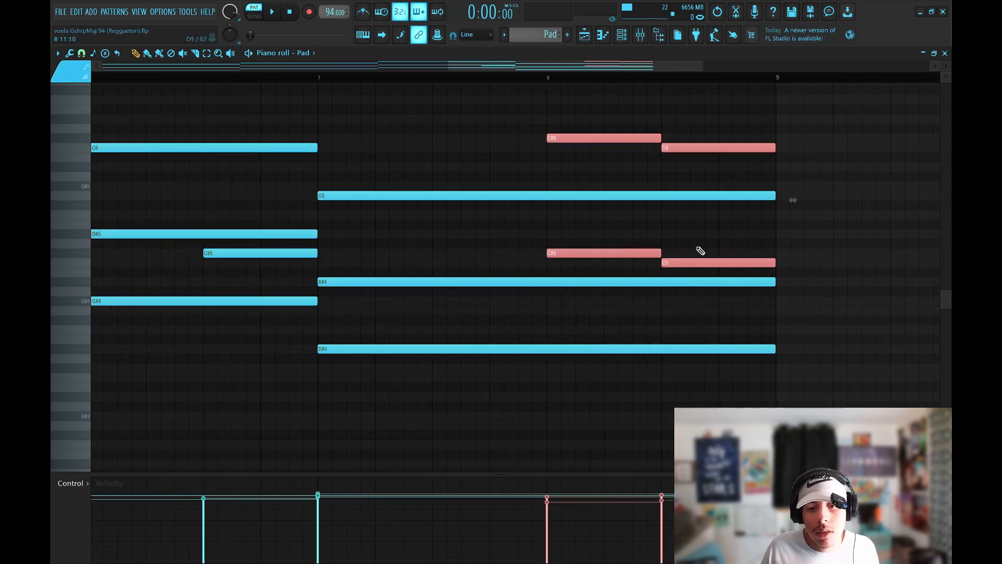
pyautogui.keyDown('ctrl'); pyautogui.click(598, 168); pyautogui.keyUp('ctrl')
pyautogui.moveTo(629, 134); pyautogui.dragTo(664, 151)
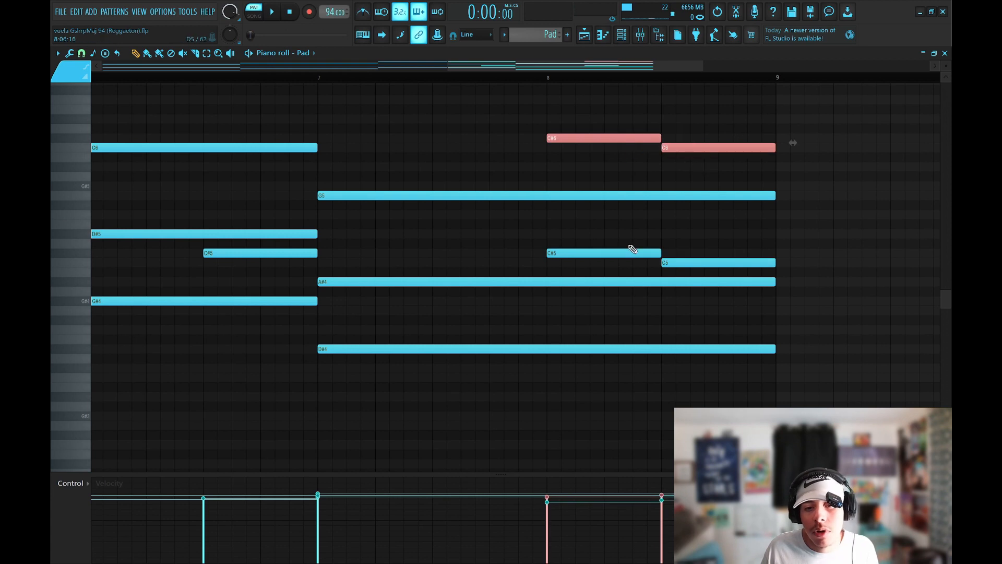
pyautogui.moveTo(632, 245); pyautogui.dragTo(689, 264)
pyautogui.keyDown('ctrl'); pyautogui.click(603, 89); pyautogui.keyUp('ctrl')
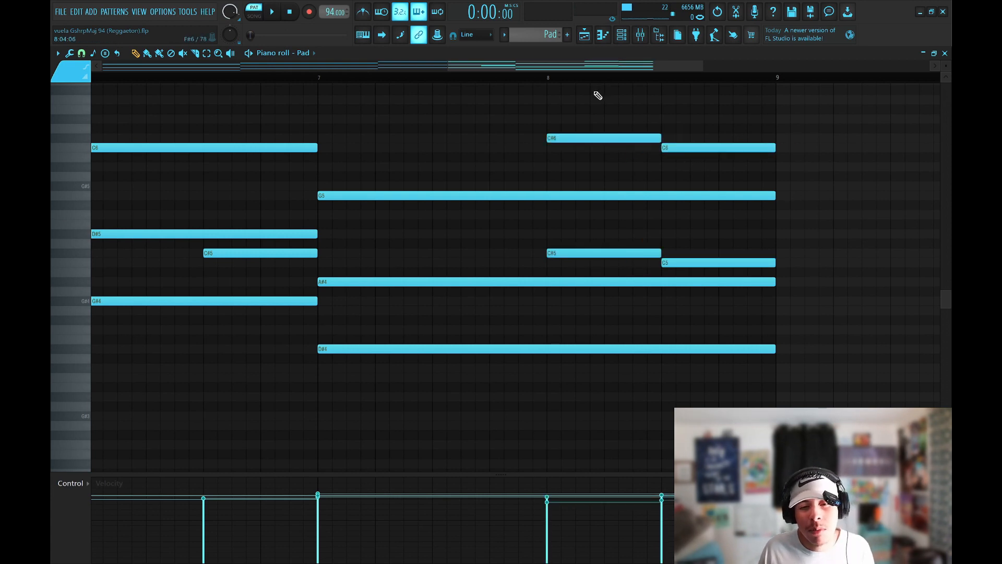
# Step: Play the Pad pattern from bar 8 to hear the octave-doubled passing notes, and stop playback
pyautogui.click(549, 77)
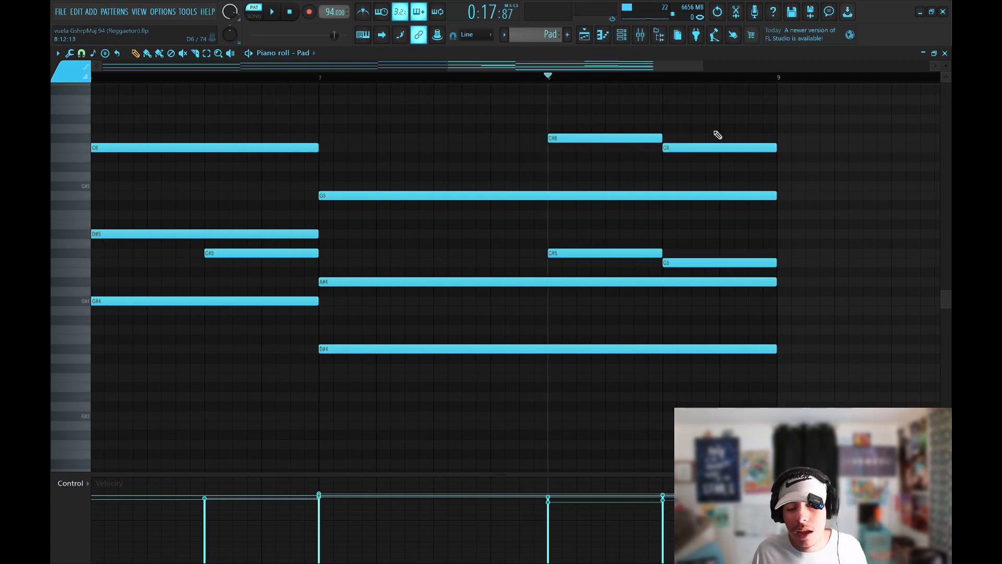
pyautogui.press('space')
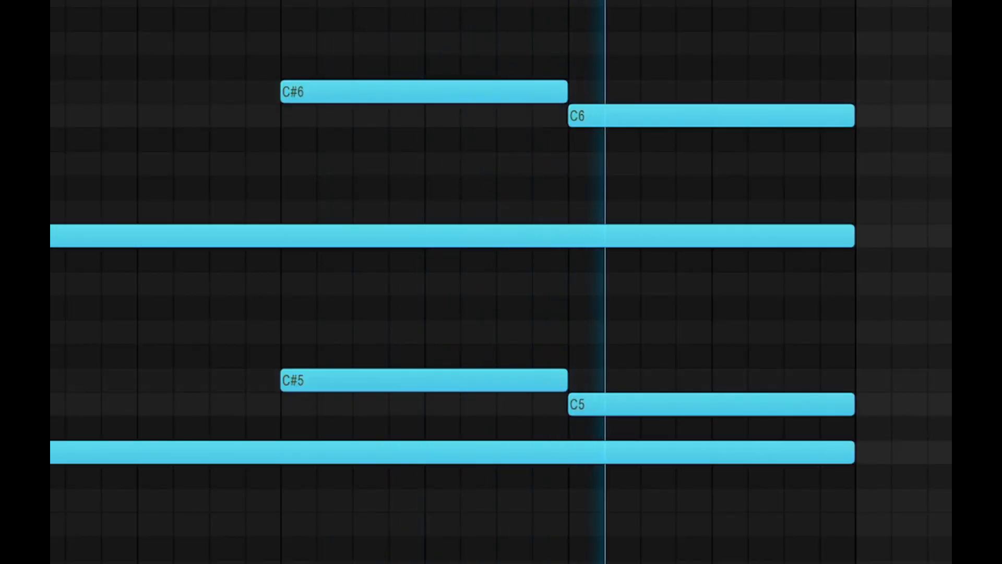
pyautogui.press('space')
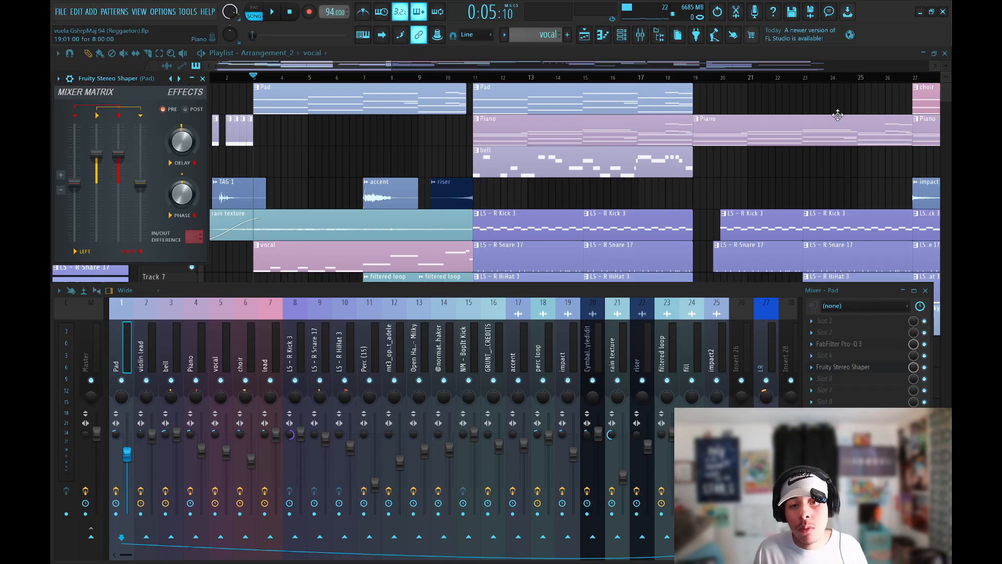
# Step: Open the vocal channel's piano roll and its instrument plugin, and hide the channel rack
pyautogui.press('F7')
pyautogui.press('F6')
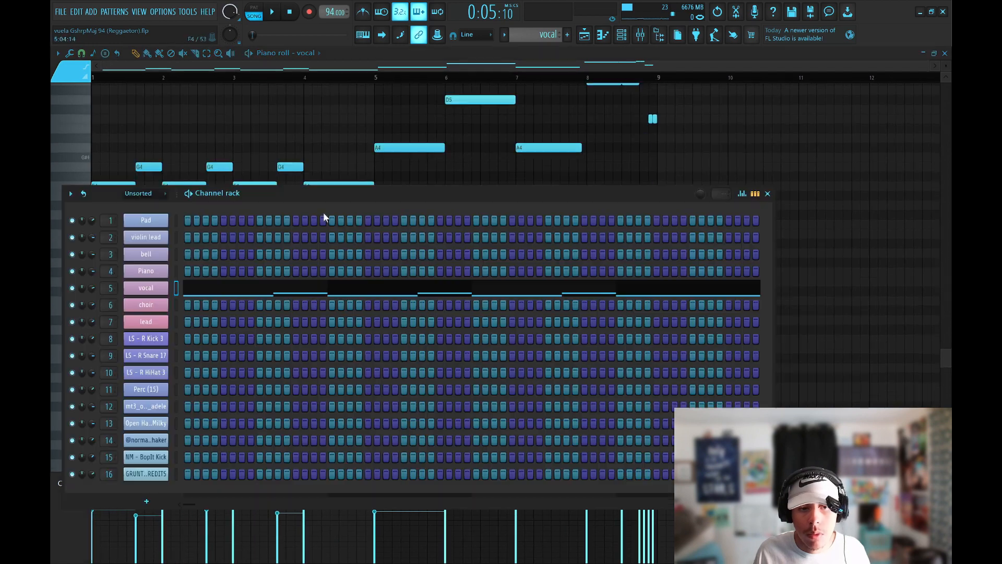
pyautogui.click(150, 288)
pyautogui.click(621, 35)
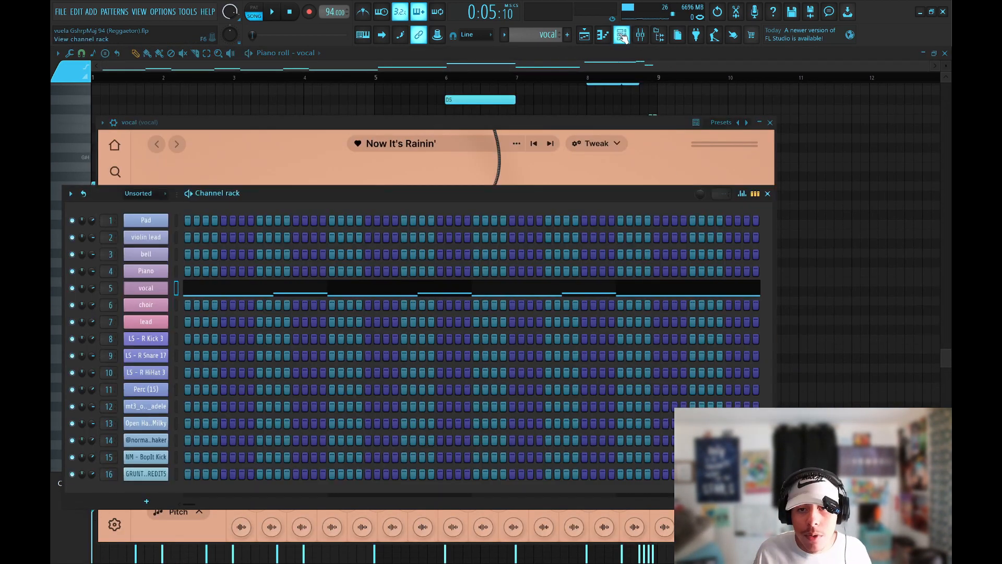
pyautogui.click(621, 36)
# Step: Move the vocal instrument window clear of the opening notes and switch playback to pattern mode
pyautogui.moveTo(578, 124); pyautogui.dragTo(754, 125)
pyautogui.scroll(2, 163, 235)
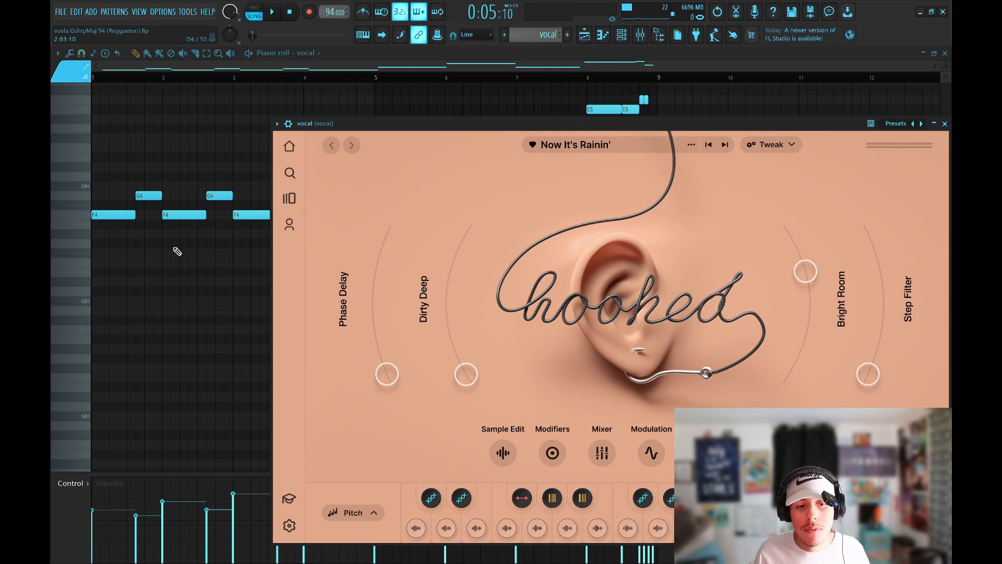
pyautogui.scroll(-3, 178, 243)
pyautogui.scroll(2, 181, 224)
pyautogui.moveTo(320, 124); pyautogui.dragTo(313, 187)
pyautogui.click(255, 14)
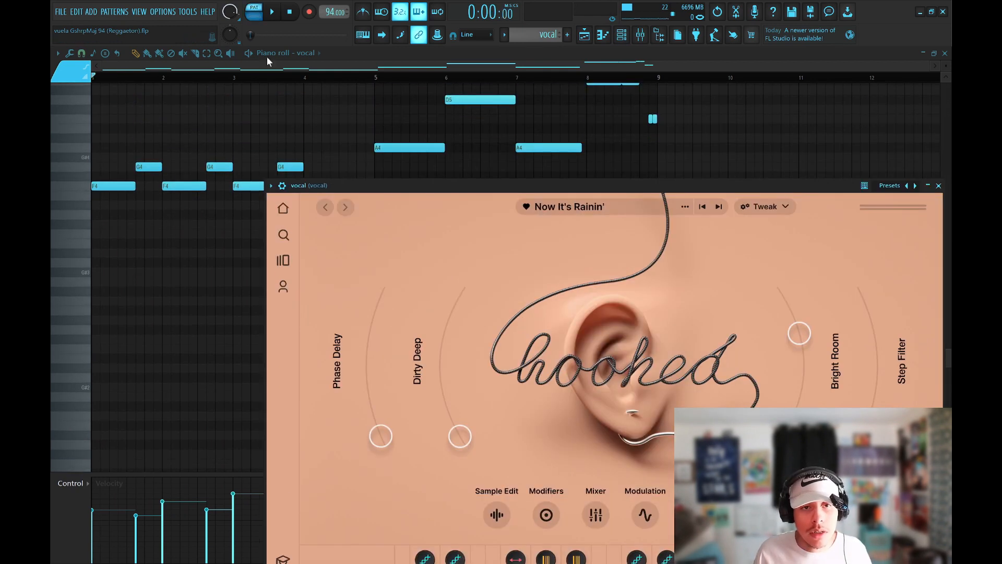
# Step: Clear the channel rack and instrument window from the vocal piano roll, and play the vocal pattern through bar 8
pyautogui.click(621, 35)
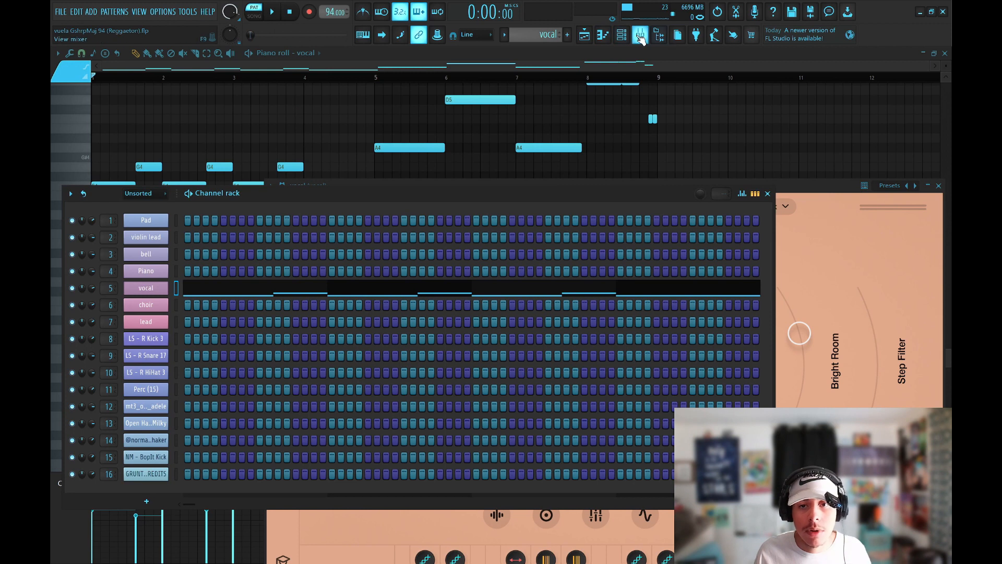
pyautogui.click(621, 35)
pyautogui.click(365, 12)
pyautogui.click(621, 35)
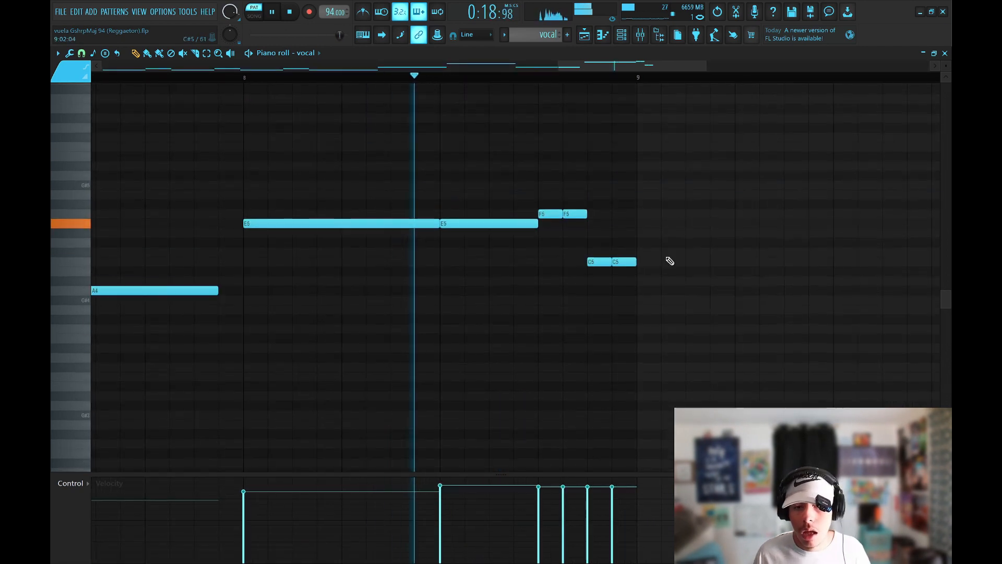
pyautogui.moveTo(679, 313); pyautogui.dragTo(530, 206)
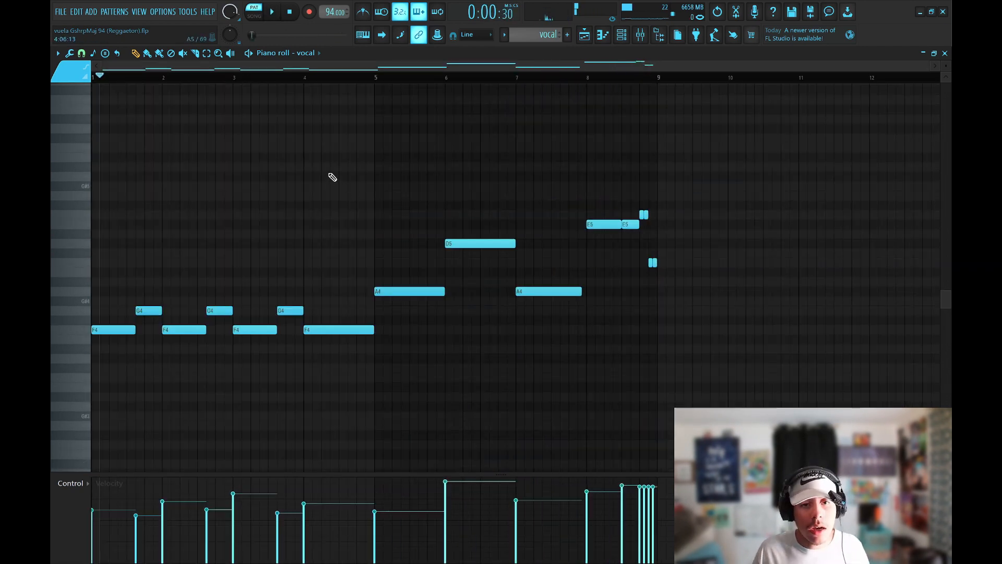
# Step: Examine the alternating F4 and G4 notes in bars 1 to 4 of the vocal melody against the higher notes that follow
pyautogui.scroll(-5, 345, 214)
pyautogui.scroll(3, 365, 257)
pyautogui.click(164, 77)
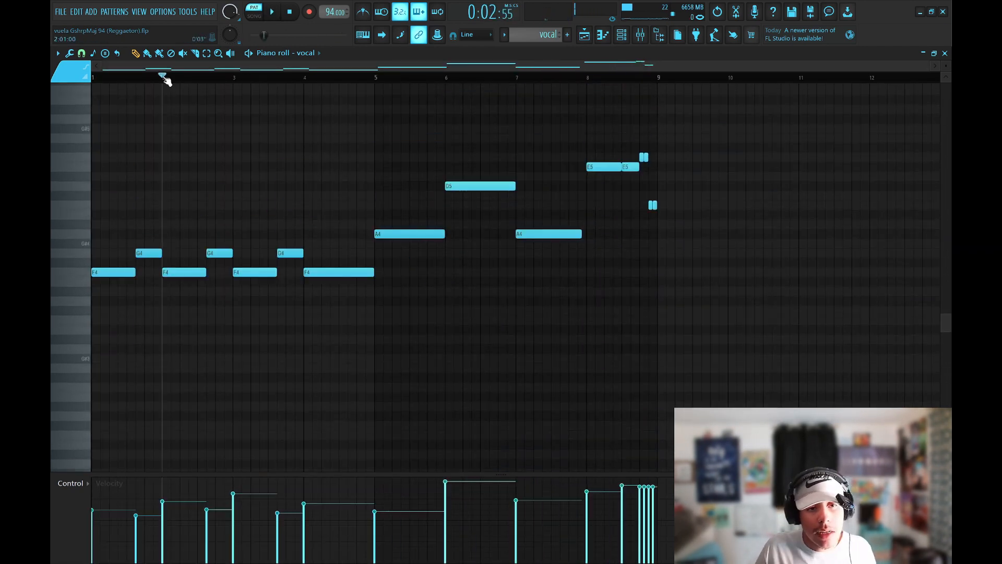
pyautogui.moveTo(163, 76); pyautogui.dragTo(136, 78)
pyautogui.scroll(3, 134, 87)
pyautogui.scroll(4, 137, 84)
pyautogui.scroll(-4, 261, 209)
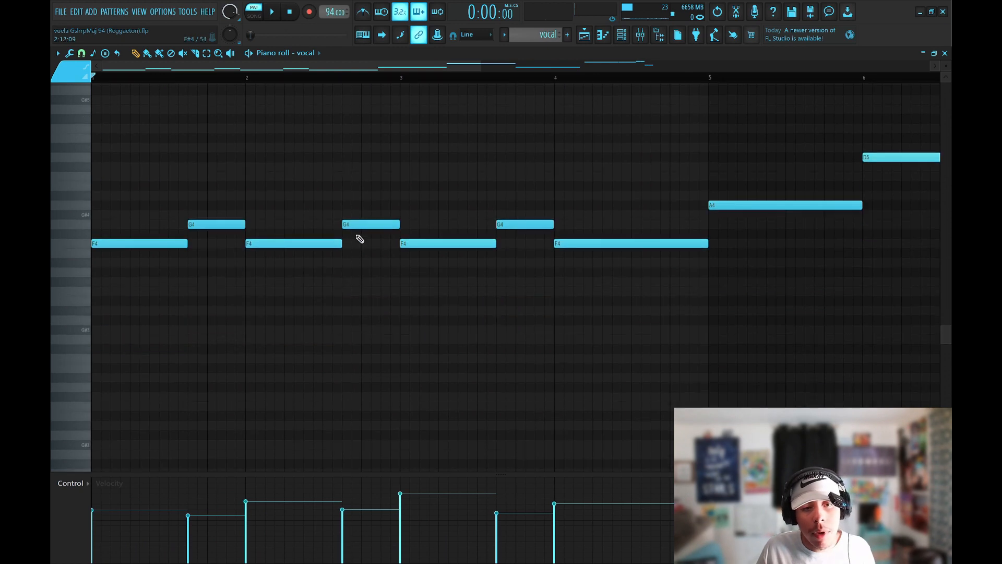
pyautogui.scroll(4, 369, 209)
pyautogui.scroll(-1, 354, 81)
pyautogui.scroll(-3, 339, 157)
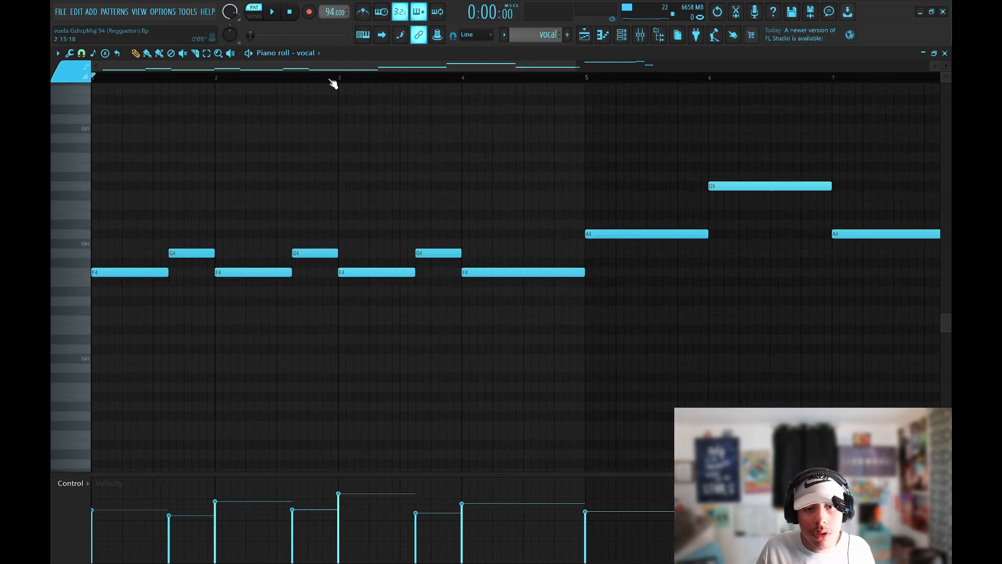
pyautogui.scroll(3, 331, 83)
pyautogui.scroll(-2, 352, 90)
pyautogui.scroll(-2, 354, 81)
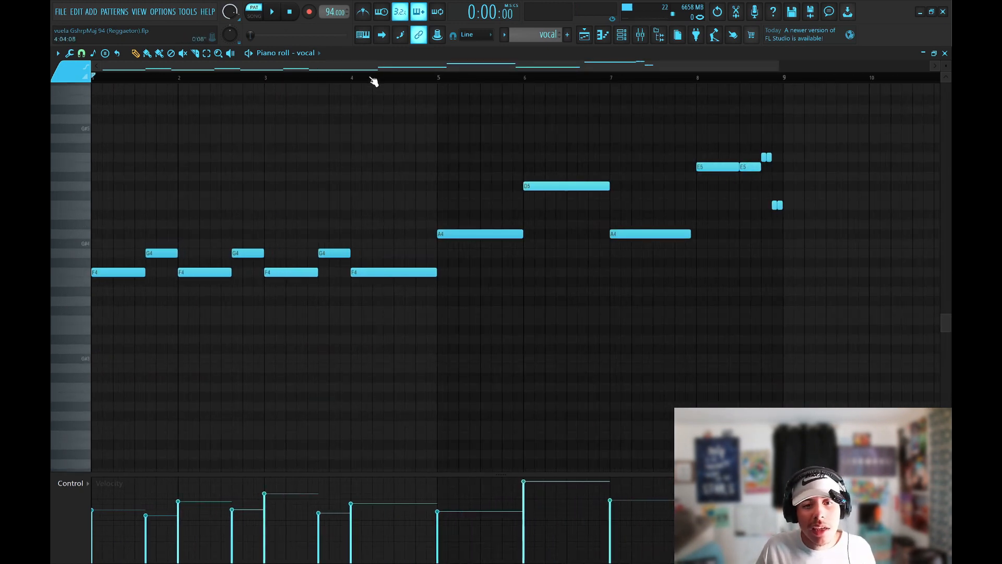
pyautogui.scroll(2, 374, 81)
pyautogui.scroll(-2, 212, 80)
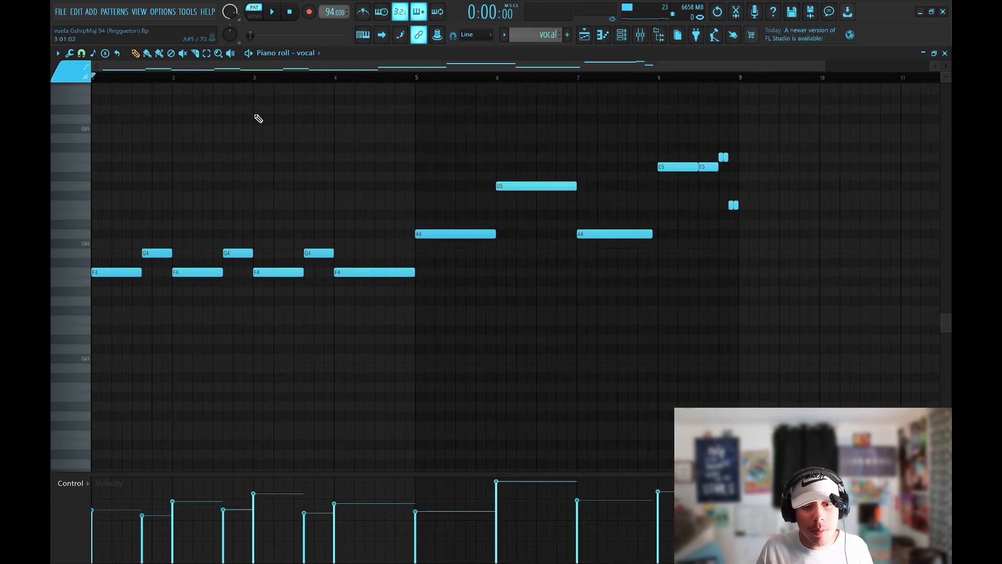
# Step: Highlight all the vocal notes across bars 1 to 8, and clear the selection
pyautogui.moveTo(832, 126); pyautogui.dragTo(90, 331)
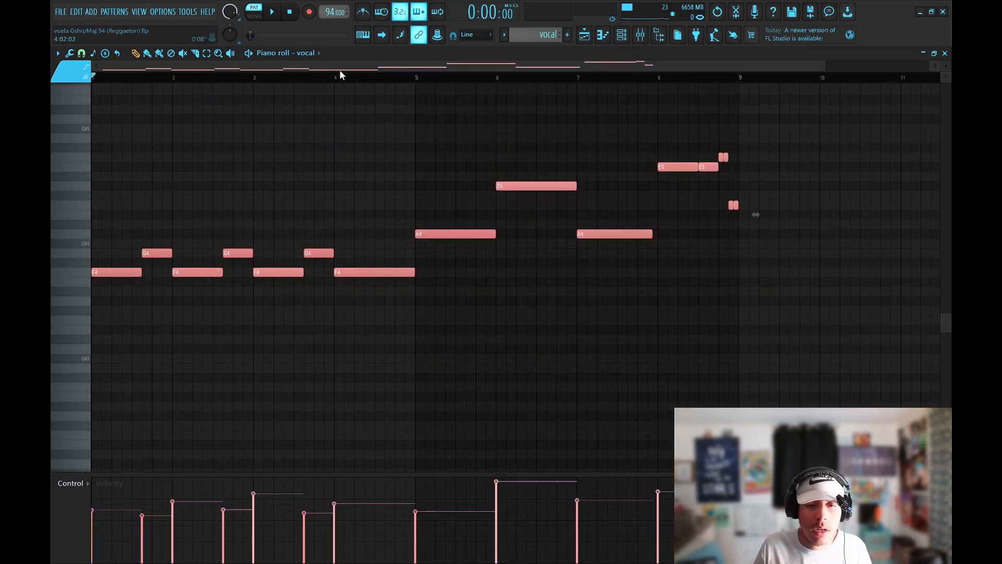
pyautogui.scroll(3, 356, 82)
pyautogui.moveTo(356, 68); pyautogui.dragTo(52, 197)
pyautogui.hotkey('ctrl', 'd')
pyautogui.scroll(-3, 459, 82)
pyautogui.scroll(3, 460, 81)
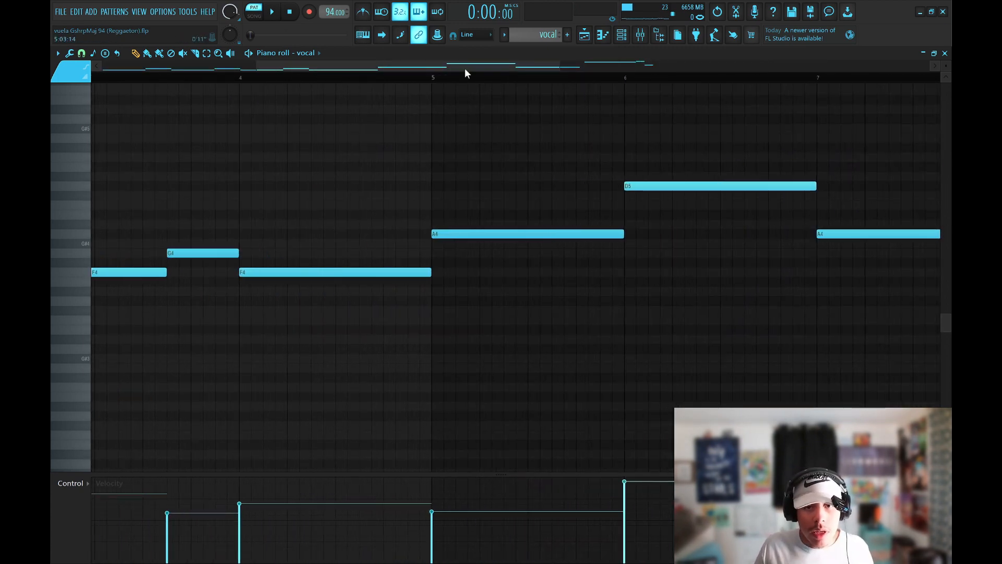
pyautogui.moveTo(464, 68)
pyautogui.mouseDown()
pyautogui.moveTo(193, 116)
pyautogui.moveTo(214, 162)
pyautogui.mouseUp()
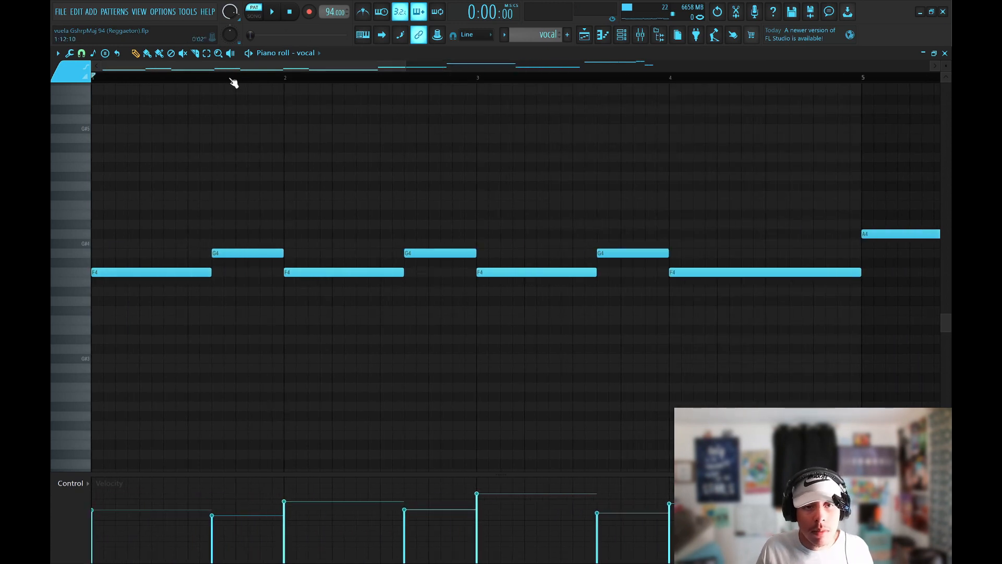
# Step: Highlight the F4 and G4 notes in bars 1 to 4 of the vocal melody
pyautogui.scroll(-3, 234, 82)
pyautogui.hotkey('ctrl', 'a')
pyautogui.scroll(3, 224, 106)
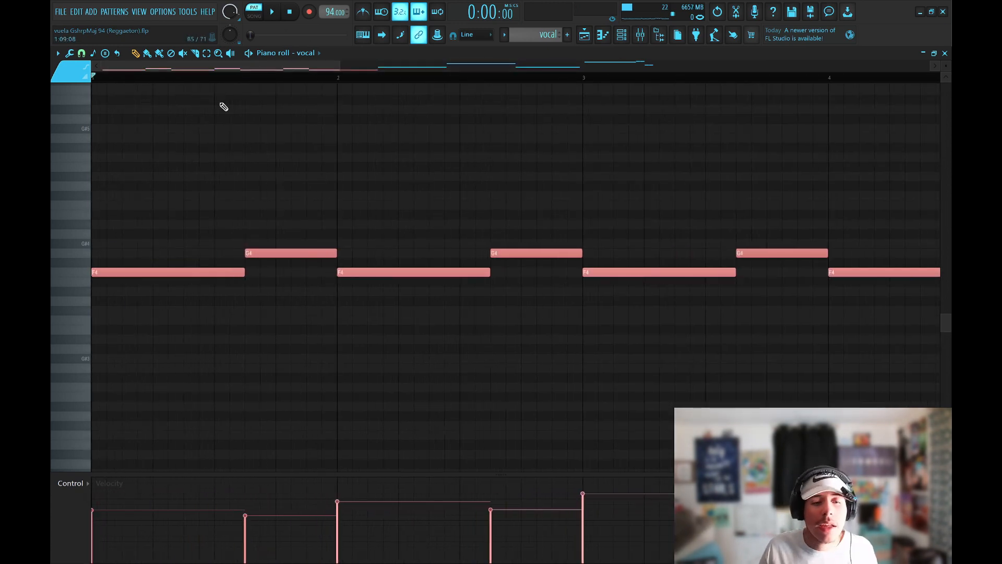
pyautogui.scroll(-3, 273, 80)
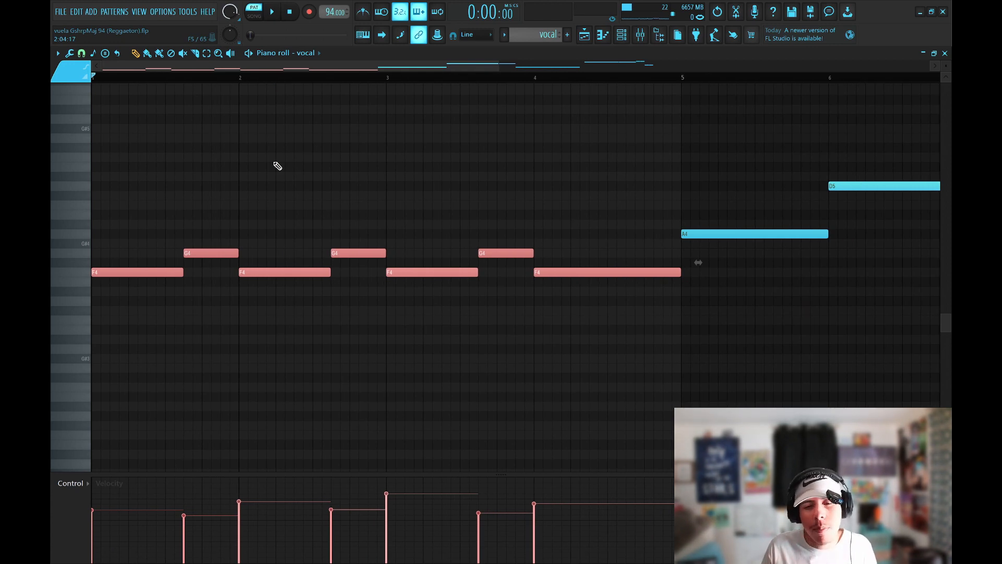
pyautogui.keyDown('ctrl'); pyautogui.click(464, 223); pyautogui.keyUp('ctrl')
pyautogui.moveTo(593, 201); pyautogui.dragTo(52, 412)
# Step: Play the vocal pattern from bar 1 with its opening notes highlighted, stop playback, and clear the selection
pyautogui.click(147, 78)
pyautogui.press('space')
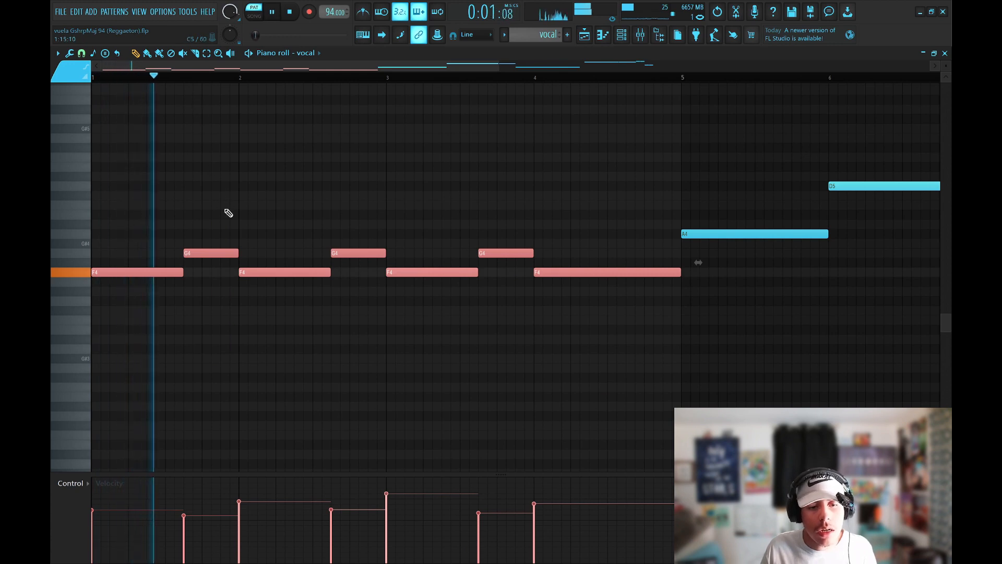
pyautogui.press('space')
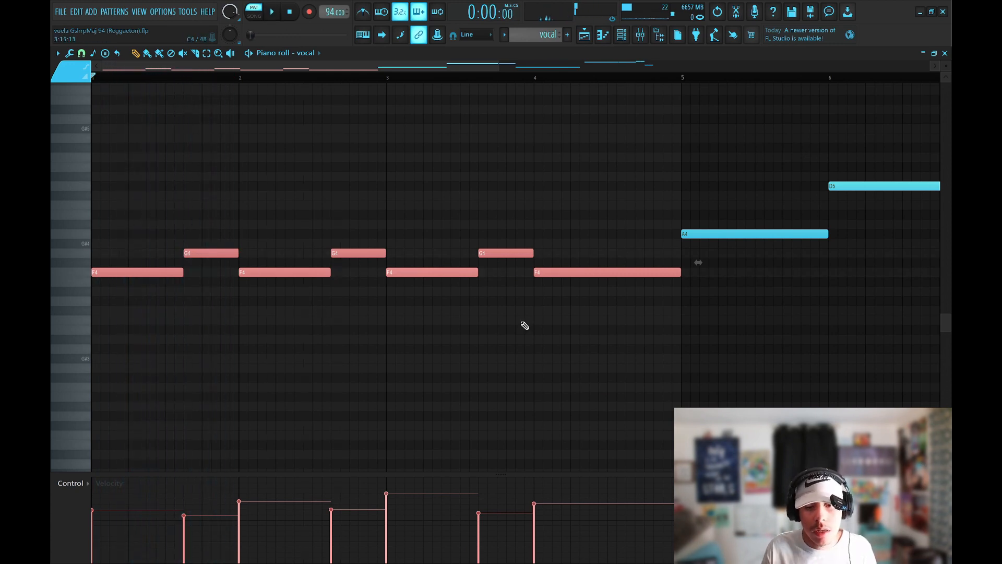
pyautogui.hotkey('ctrl', 'd')
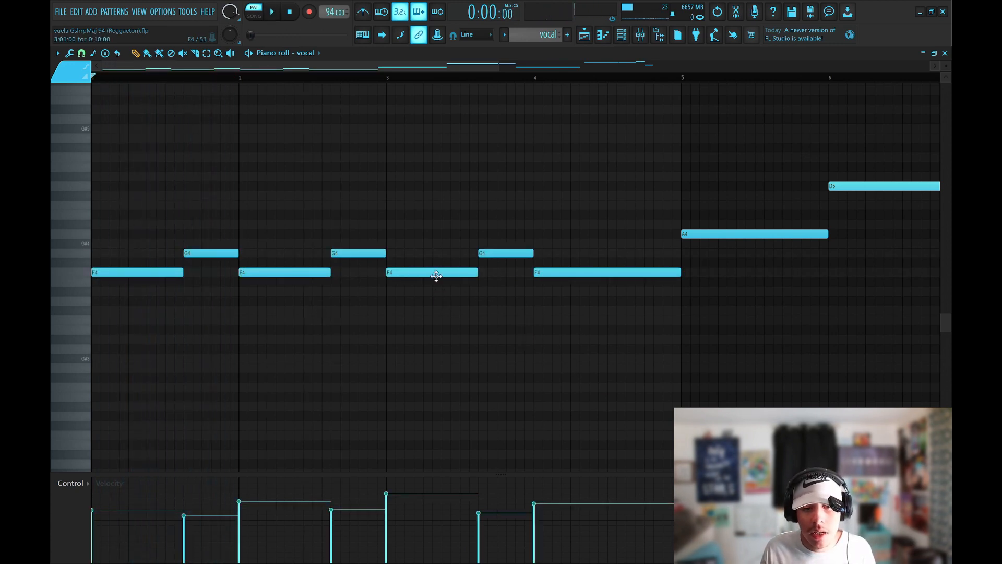
# Step: Play the vocal melody from the long F4 note in bar 4, and stop playback
pyautogui.click(539, 78)
pyautogui.press('space')
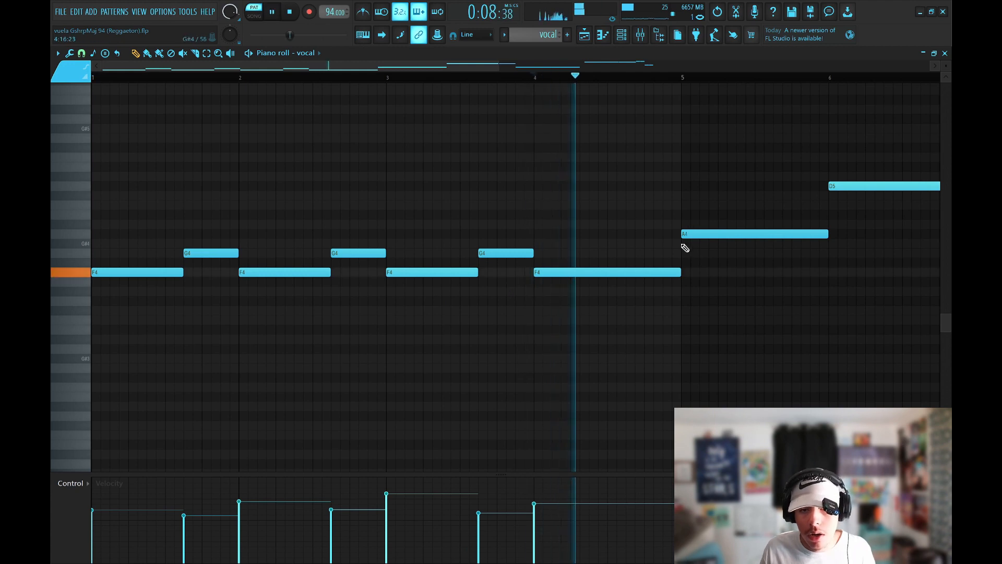
pyautogui.press('space')
pyautogui.scroll(-2, 64, 101)
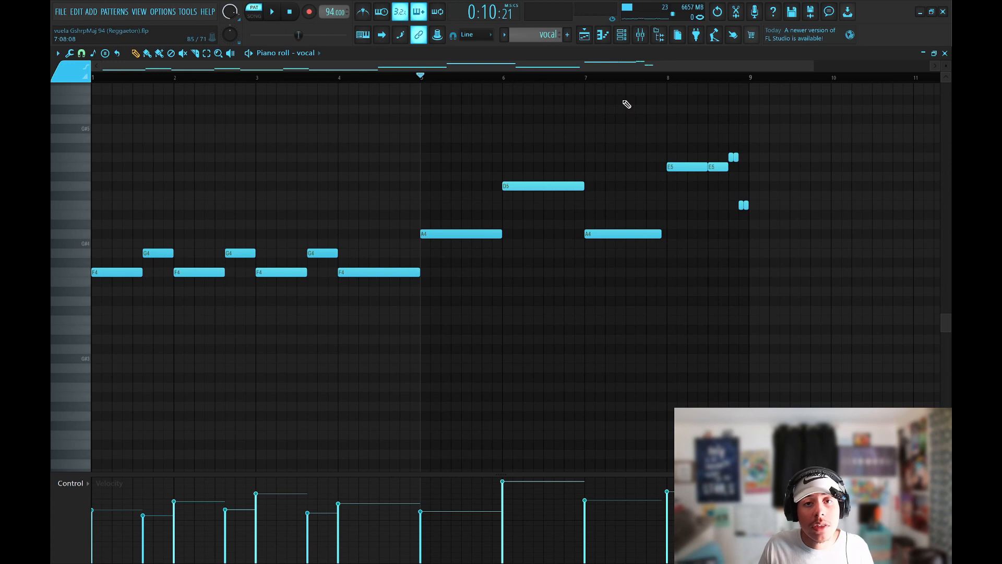
# Step: Highlight the second half of the vocal melody from the A4 in bar 5 to the end of bar 8, and clear the selection
pyautogui.scroll(2, 626, 102)
pyautogui.keyDown('ctrl'); pyautogui.scroll(3, 623, 130); pyautogui.keyUp('ctrl')
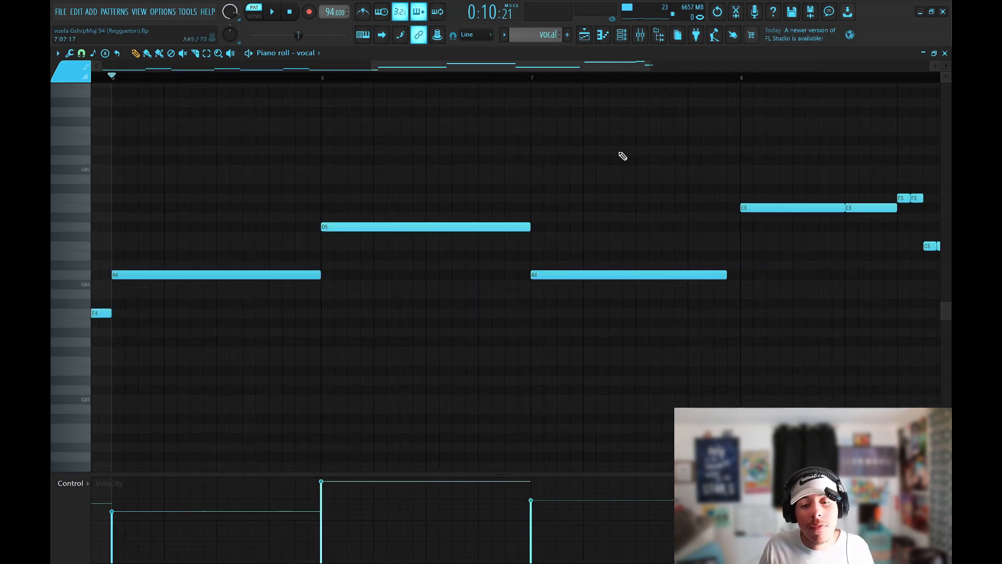
pyautogui.scroll(1, 611, 120)
pyautogui.keyDown('ctrl'); pyautogui.scroll(-2, 626, 89); pyautogui.keyUp('ctrl')
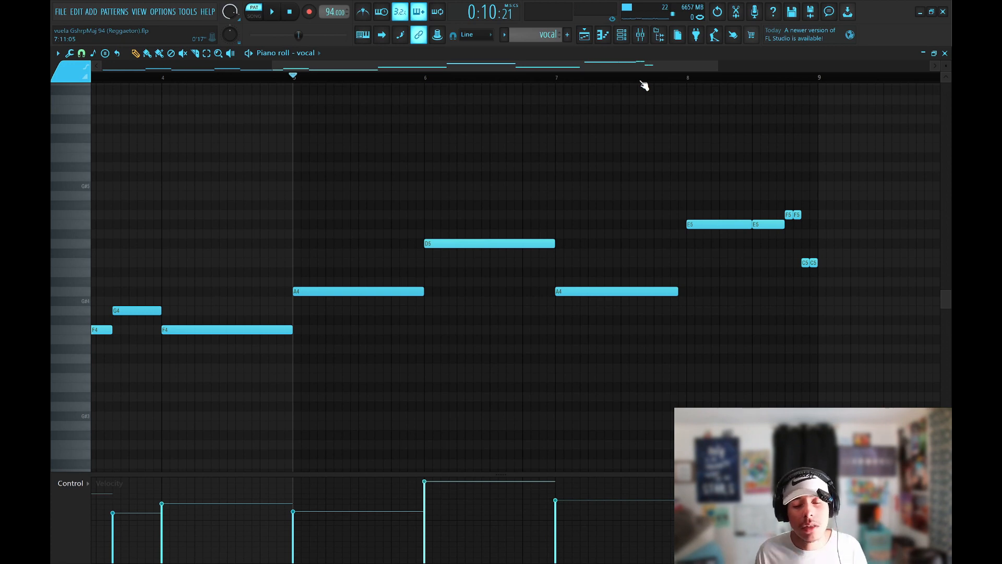
pyautogui.moveTo(293, 94); pyautogui.dragTo(834, 406)
pyautogui.keyDown('ctrl'); pyautogui.scroll(-2, 430, 85); pyautogui.keyUp('ctrl')
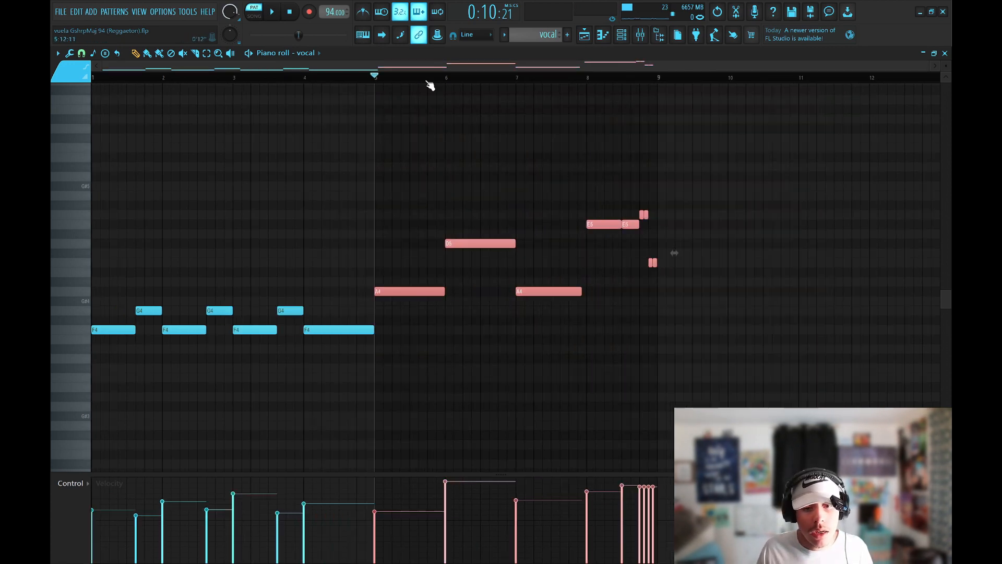
pyautogui.scroll(-3, 436, 105)
pyautogui.click(439, 127)
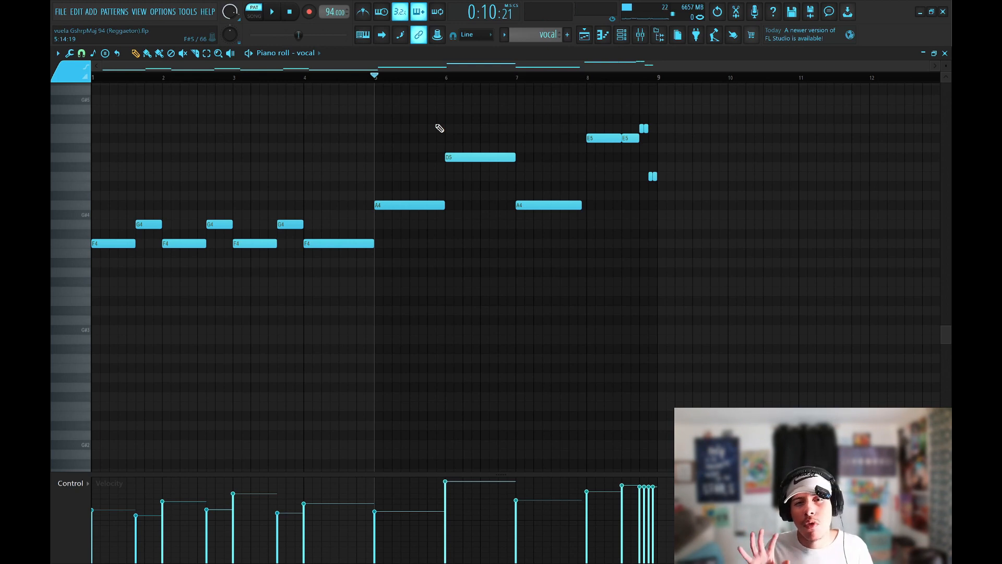
# Step: Play short passages of the vocal melody from the A4 note in bar 5, and stop playback
pyautogui.press('space')
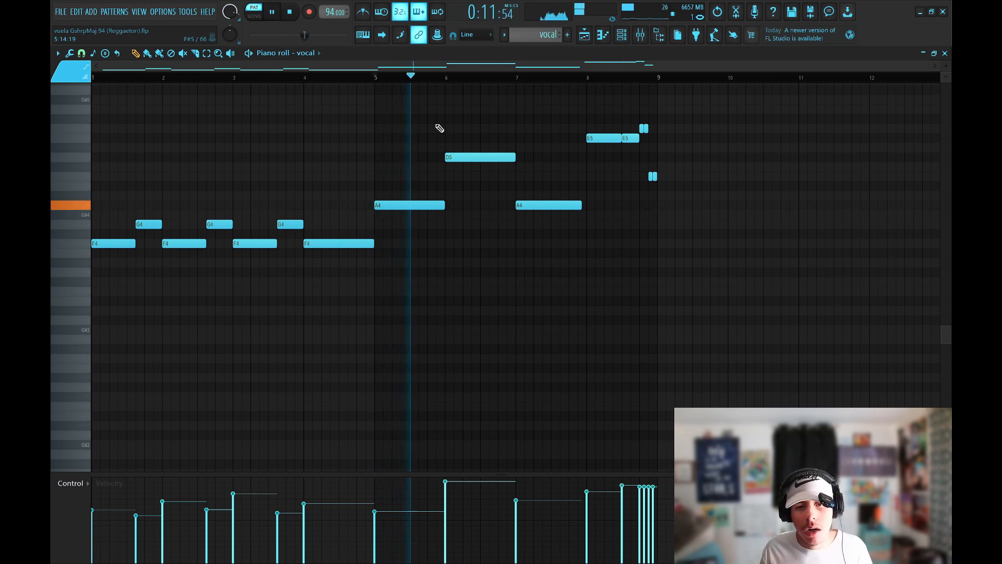
pyautogui.press('space')
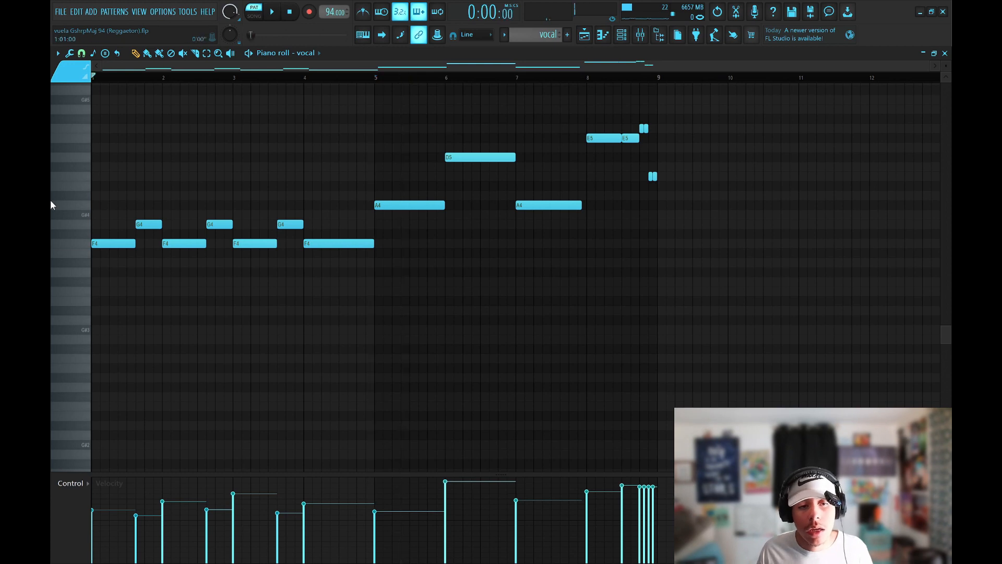
pyautogui.press('space')
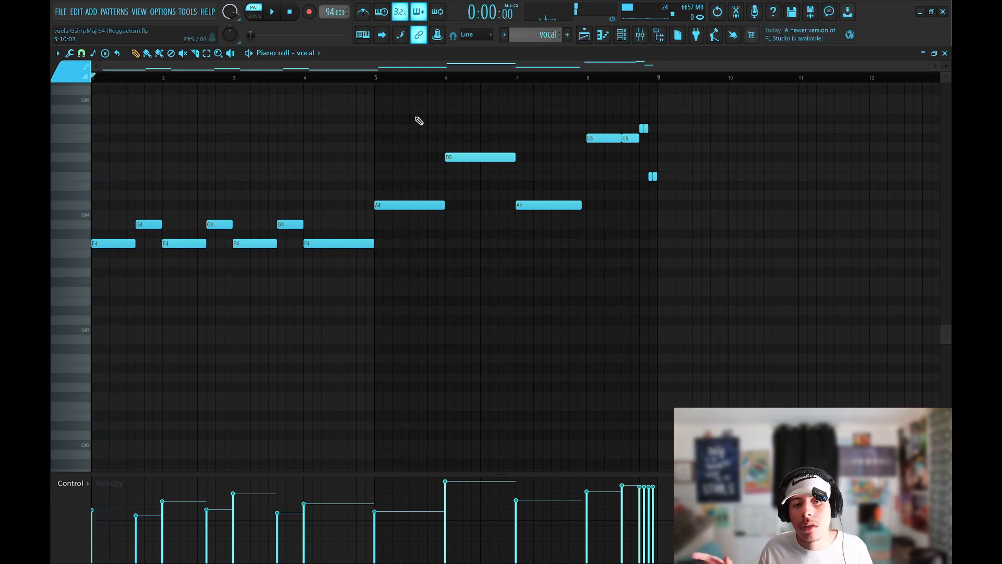
pyautogui.press('space')
pyautogui.press('space')
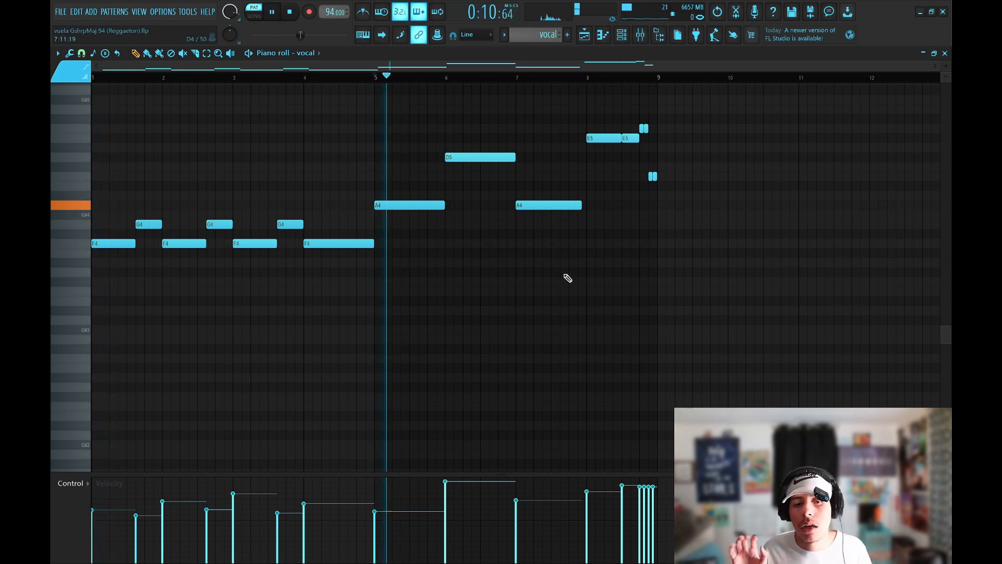
pyautogui.press('space')
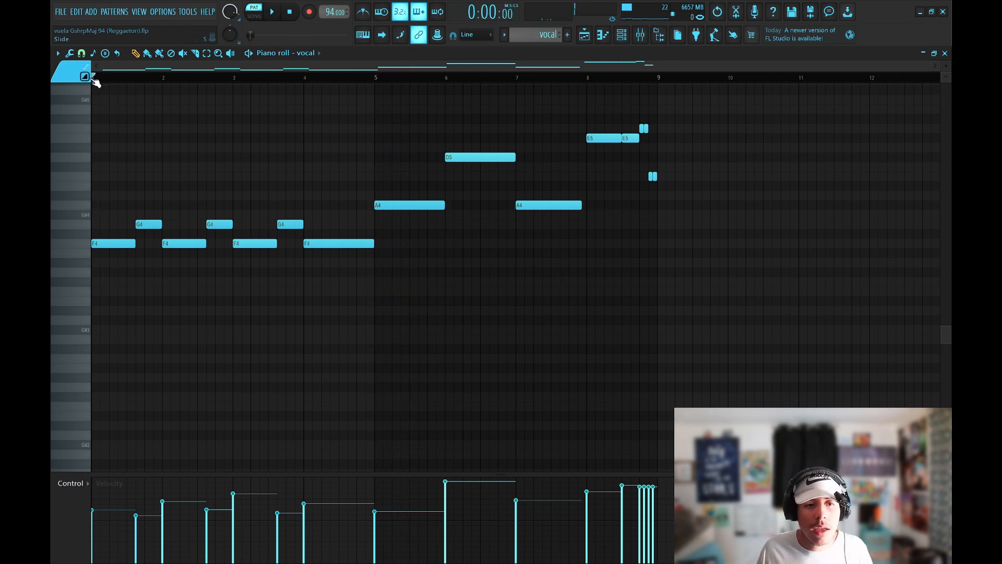
# Step: Highlight the time range of bars 5 to 8, play the vocal melody from bar 5 to its closing notes, and stop
pyautogui.moveTo(95, 78); pyautogui.dragTo(376, 124)
pyautogui.moveTo(374, 77); pyautogui.dragTo(657, 89)
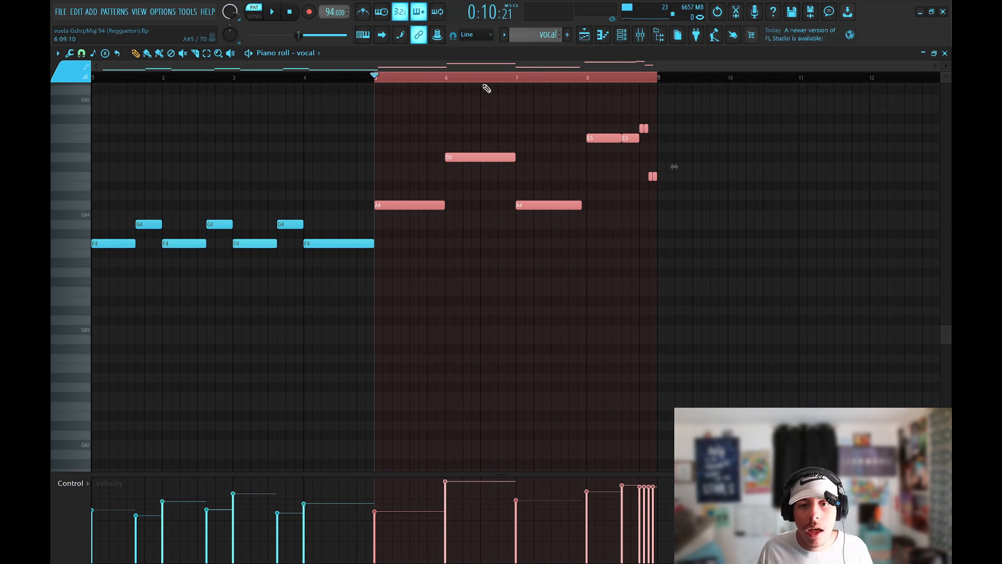
pyautogui.click(376, 77)
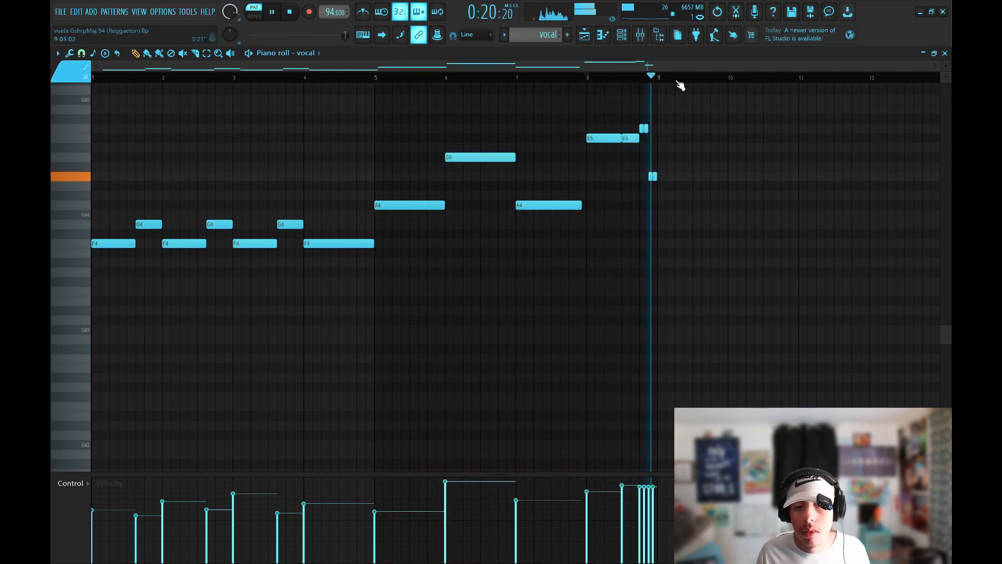
pyautogui.press('space')
# Step: Place the playhead at the first F5 note near the end of bar 8, and examine the paired F5 and C5 closing notes
pyautogui.scroll(5, 632, 93)
pyautogui.click(659, 82)
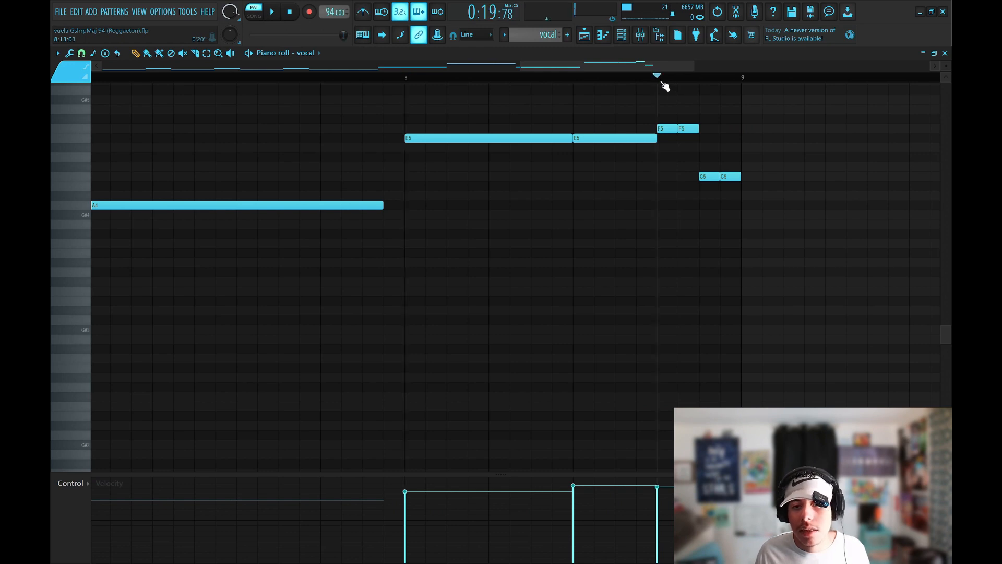
pyautogui.scroll(5, 757, 85)
pyautogui.scroll(-3, 648, 196)
pyautogui.scroll(3, 659, 193)
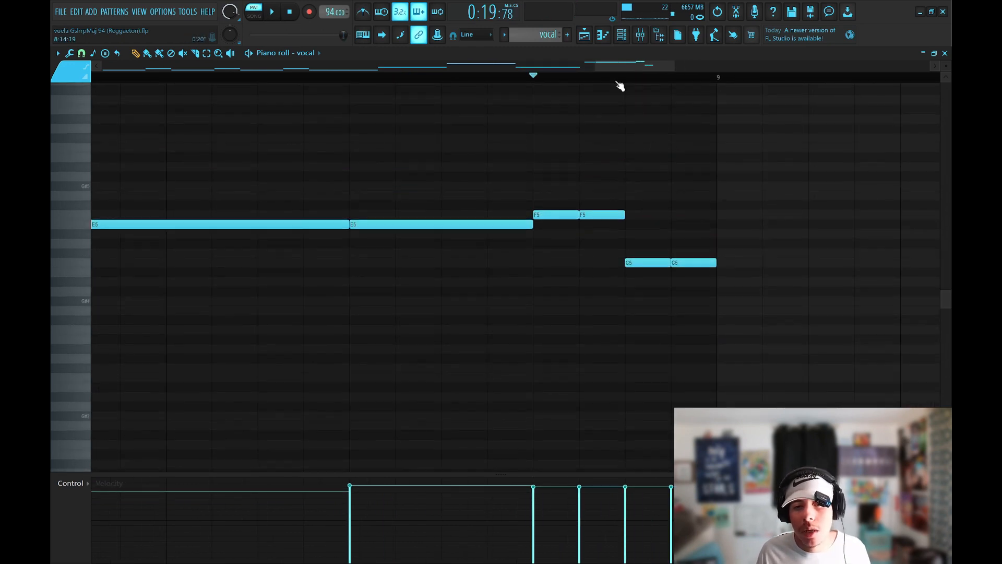
pyautogui.scroll(1, 628, 86)
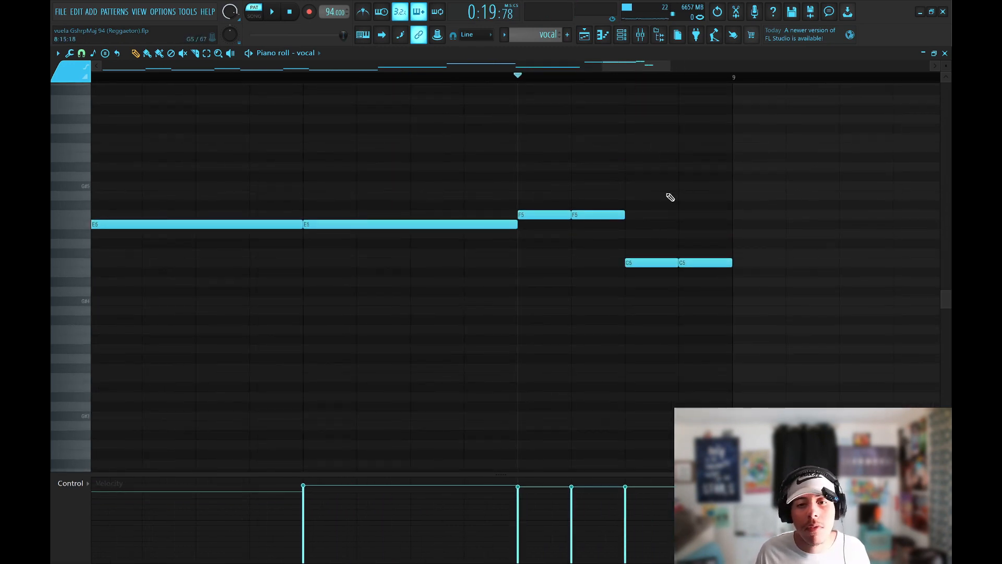
pyautogui.scroll(-5, 587, 83)
pyautogui.scroll(5, 588, 84)
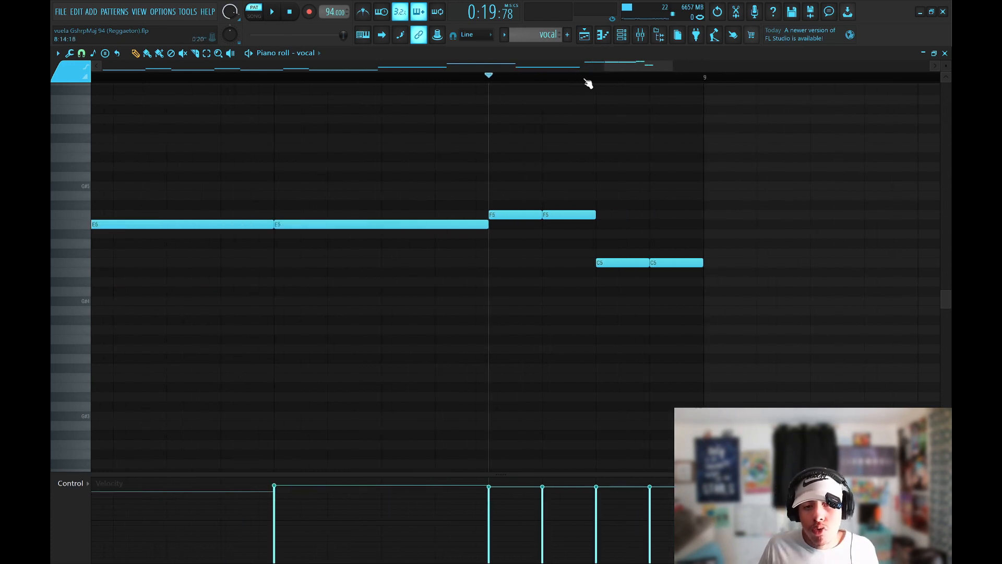
pyautogui.scroll(-6, 595, 81)
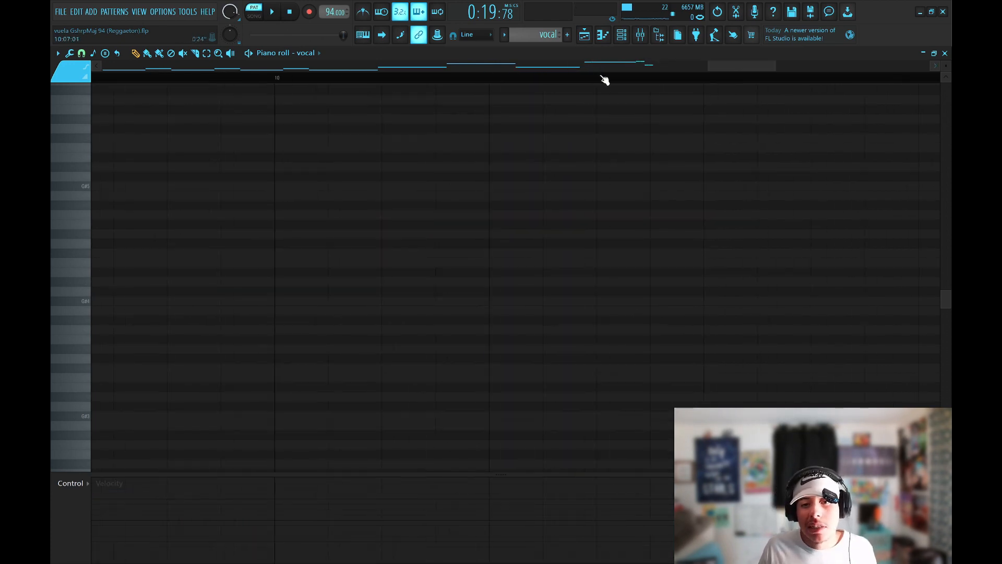
pyautogui.scroll(4, 613, 83)
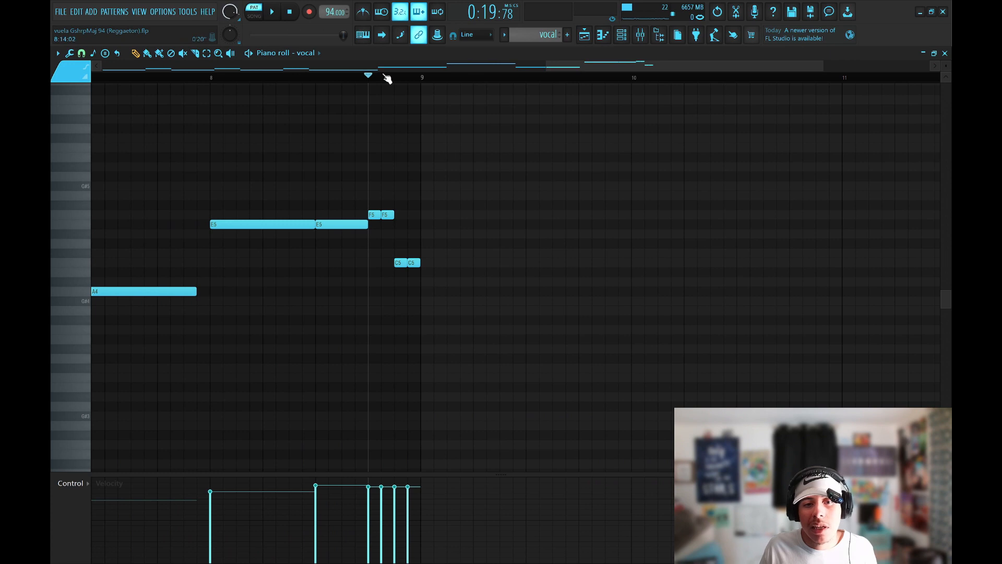
# Step: Highlight the closing F5 and C5 notes at the end of bar 8, clear the selection, and play them
pyautogui.scroll(5, 389, 79)
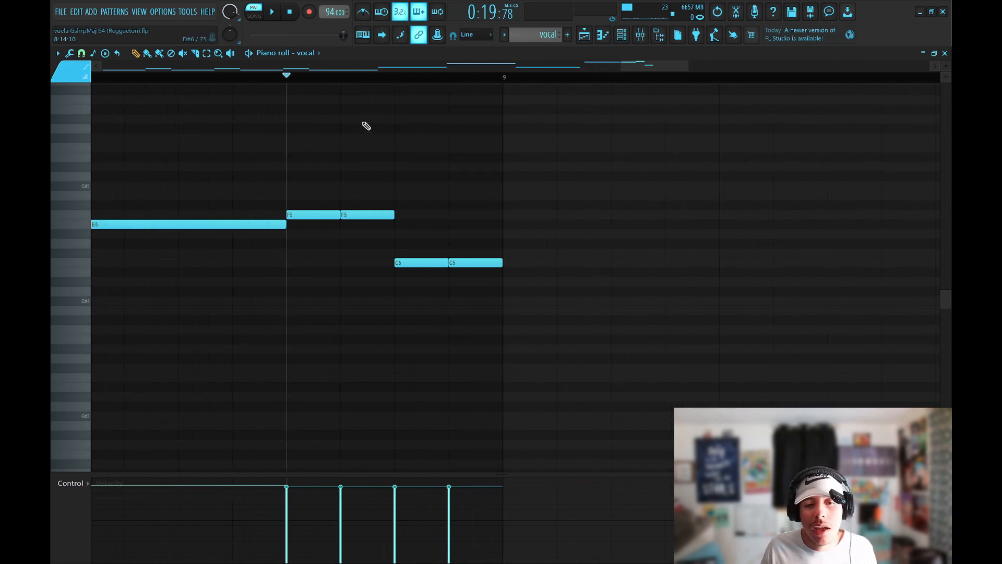
pyautogui.hscroll(-1, 374, 81)
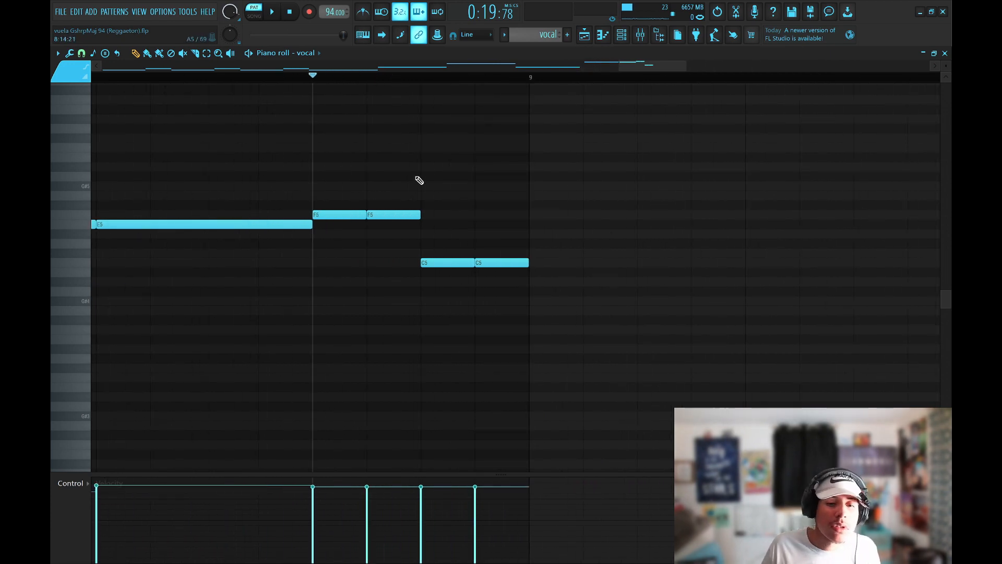
pyautogui.moveTo(308, 181); pyautogui.dragTo(542, 288)
pyautogui.click(483, 173)
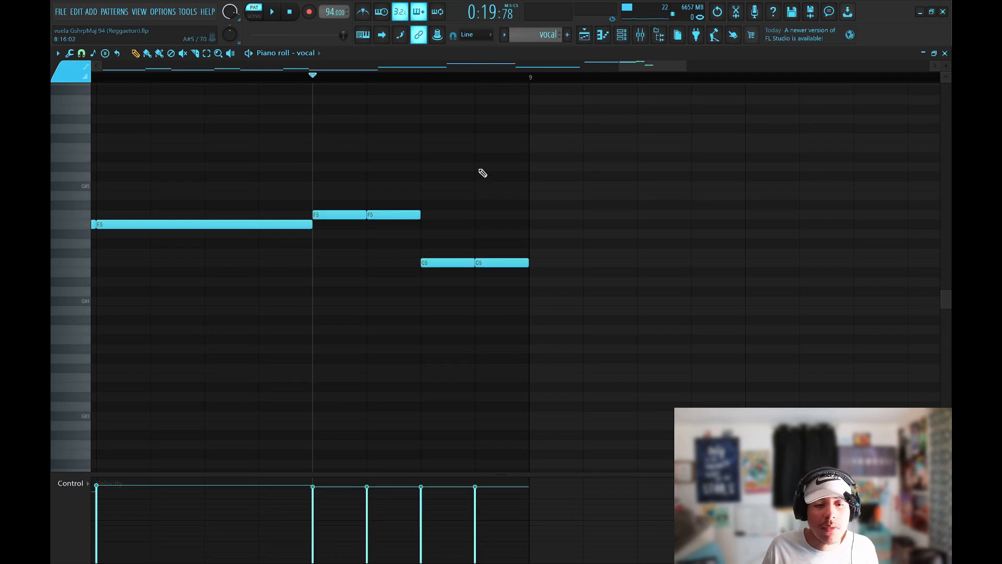
pyautogui.press('space')
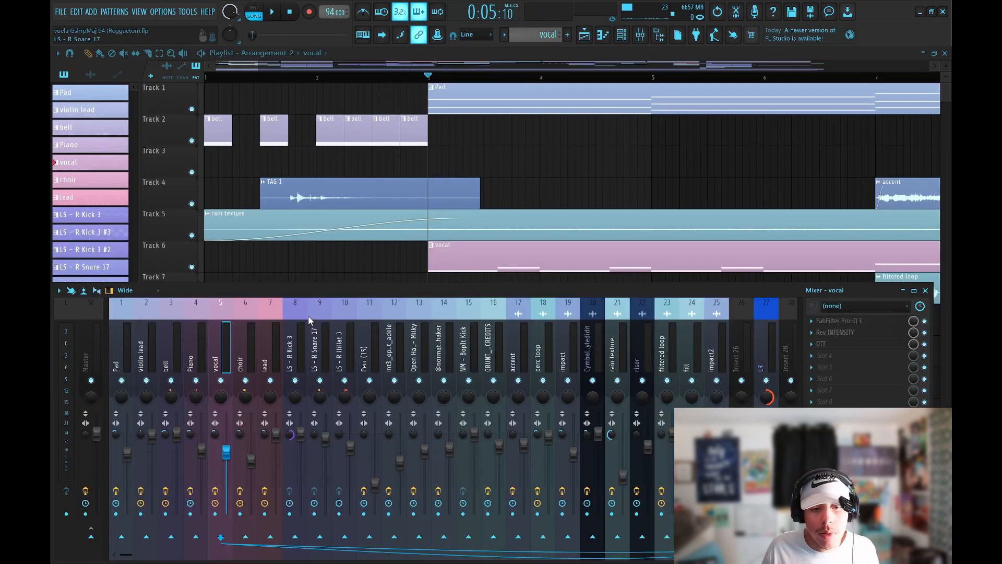
# Step: Inspect the Rev INTENSITY and OTT effects on the vocal mixer track, and close both plugin windows
pyautogui.click(616, 136)
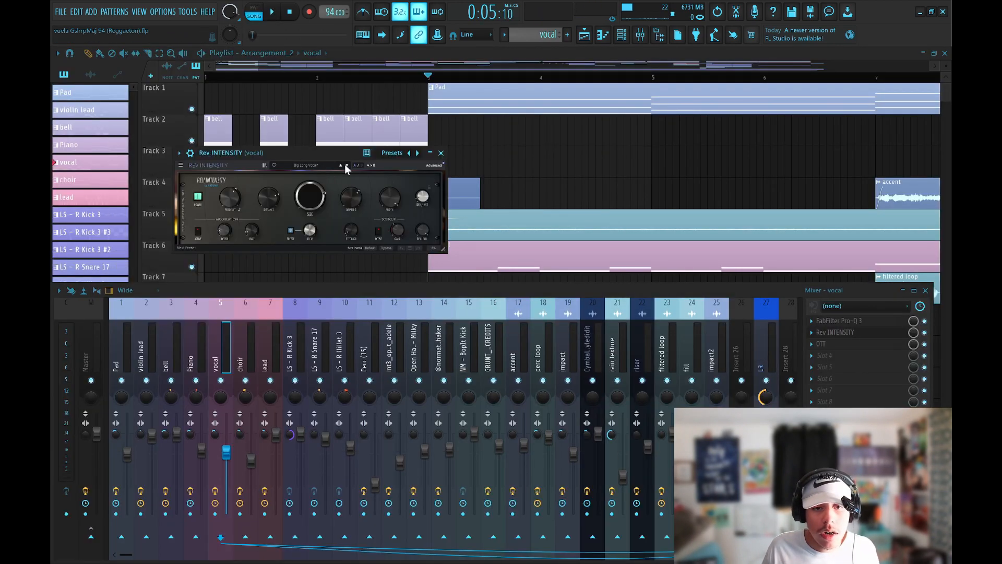
pyautogui.moveTo(308, 153); pyautogui.dragTo(329, 139)
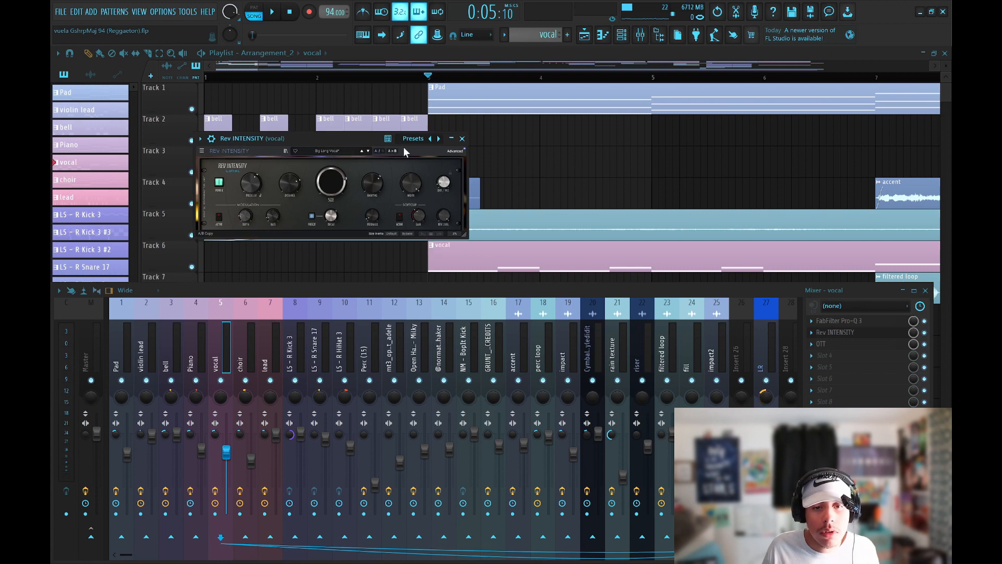
pyautogui.click(462, 139)
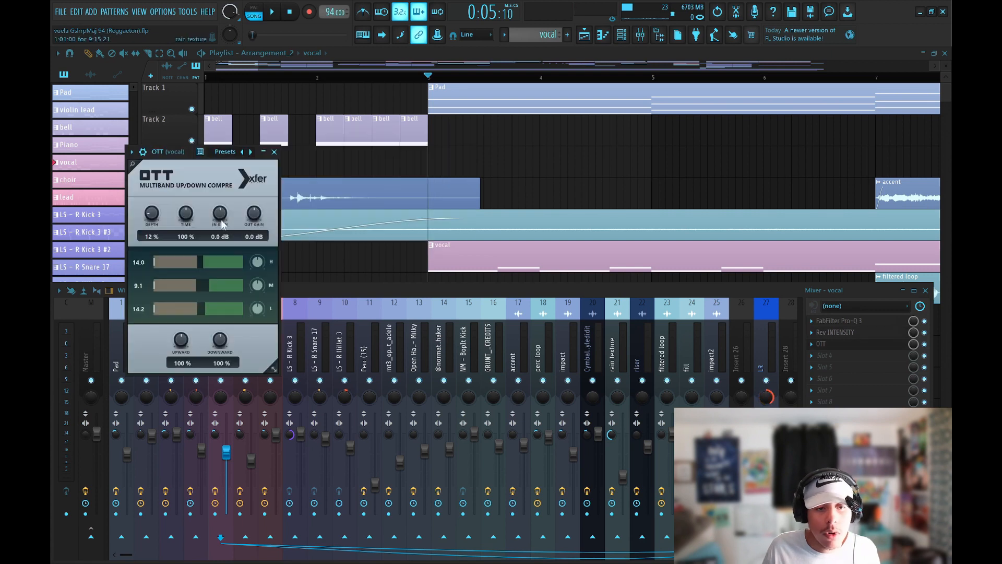
pyautogui.click(274, 152)
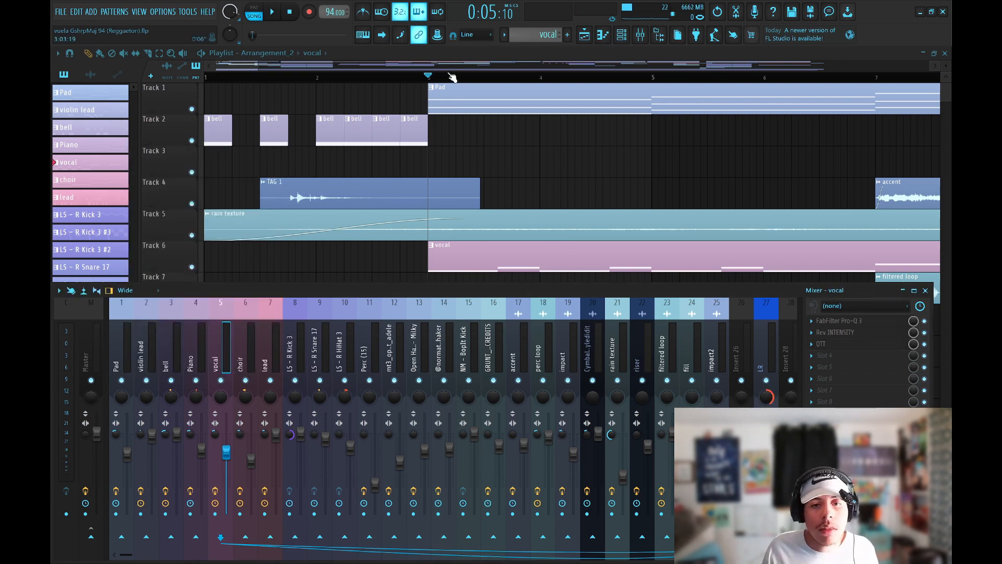
# Step: Play the arrangement from bar 3 to hear the pad and vocal together, and stop playback
pyautogui.scroll(-2, 452, 77)
pyautogui.press('space')
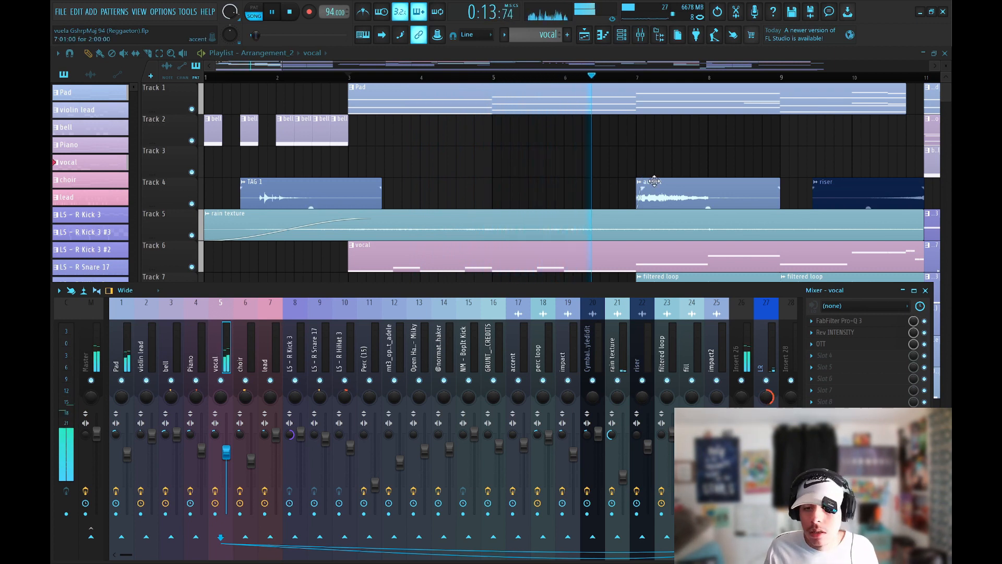
pyautogui.press('space')
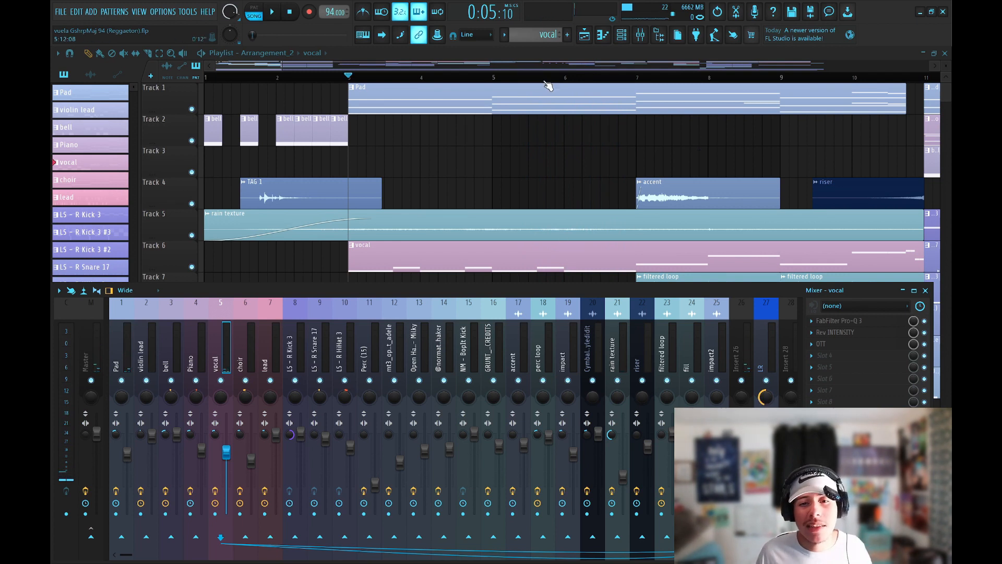
# Step: Mute Track 4 and the rain texture on Track 5, and play the opening bell pattern from bar 1
pyautogui.press('F9')
pyautogui.click(192, 204)
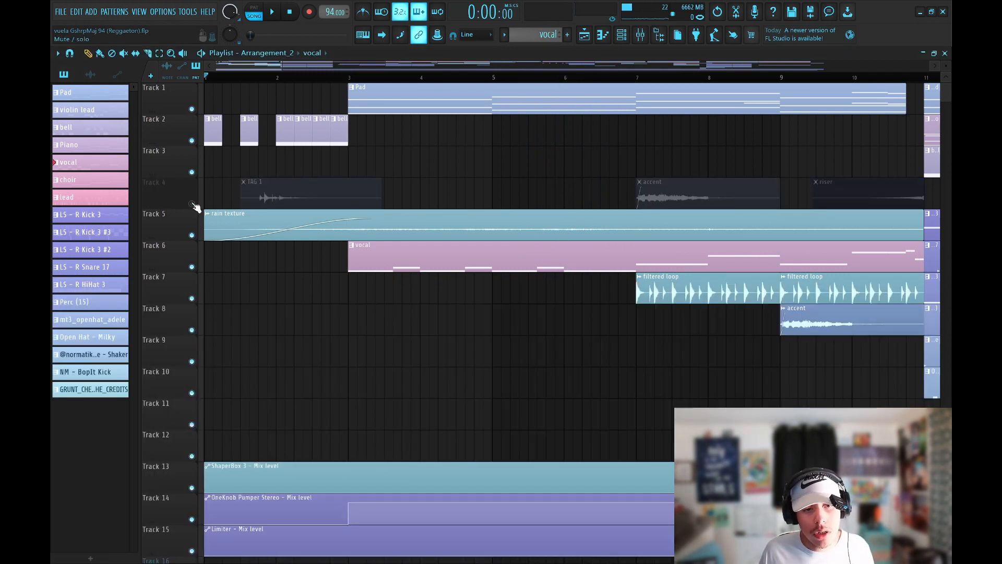
pyautogui.click(192, 235)
pyautogui.press('space')
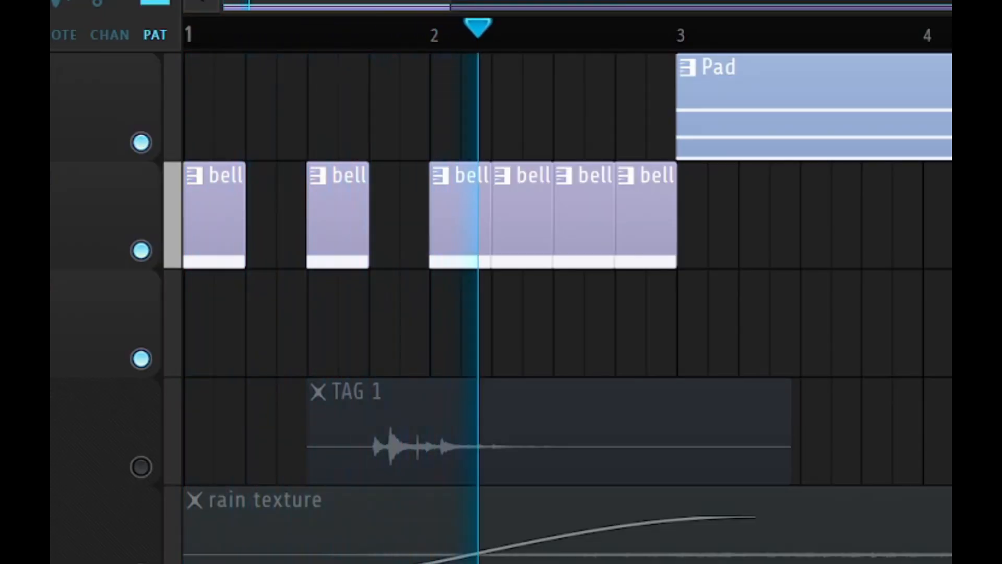
pyautogui.press('space')
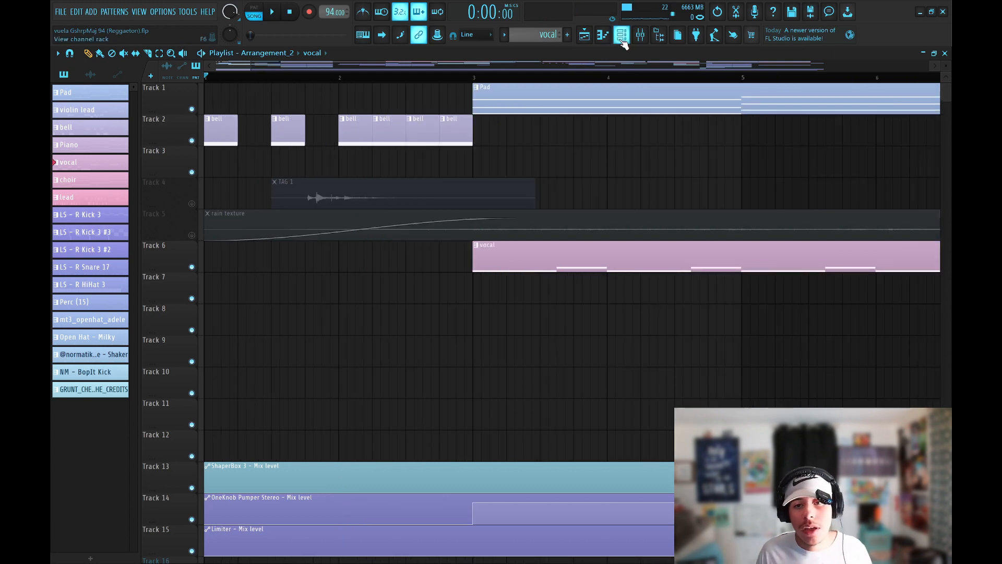
# Step: Show the bell channel's Analog Lab instrument with the Book of Memories preset, and close the channel rack
pyautogui.click(621, 35)
pyautogui.click(146, 254)
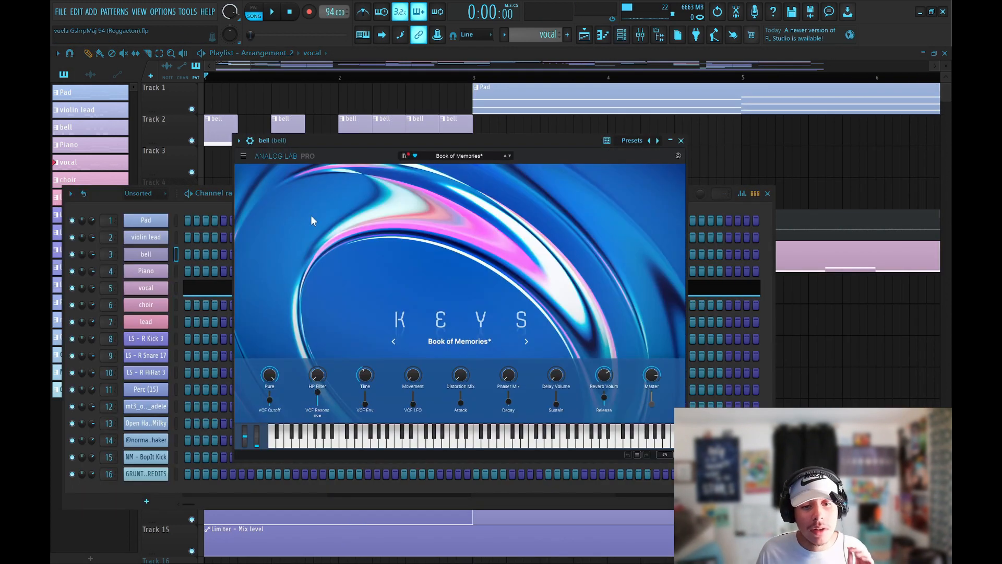
pyautogui.moveTo(433, 141); pyautogui.dragTo(434, 123)
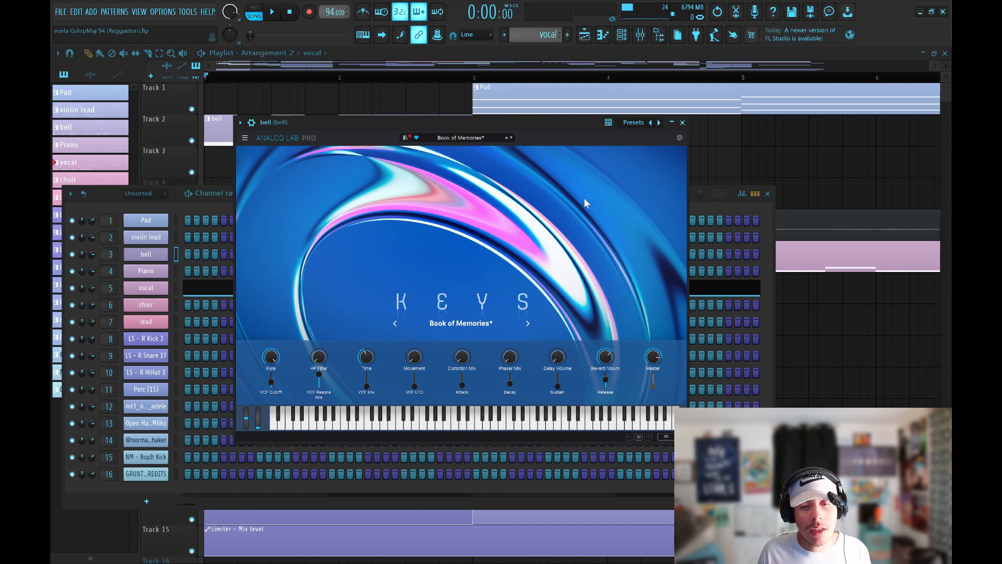
pyautogui.moveTo(538, 141); pyautogui.dragTo(560, 197)
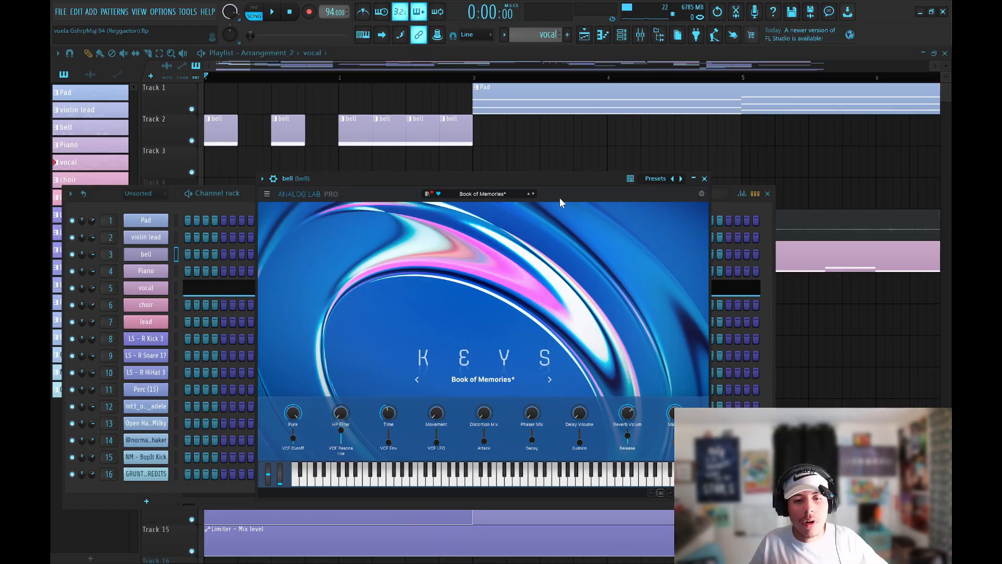
pyautogui.click(768, 194)
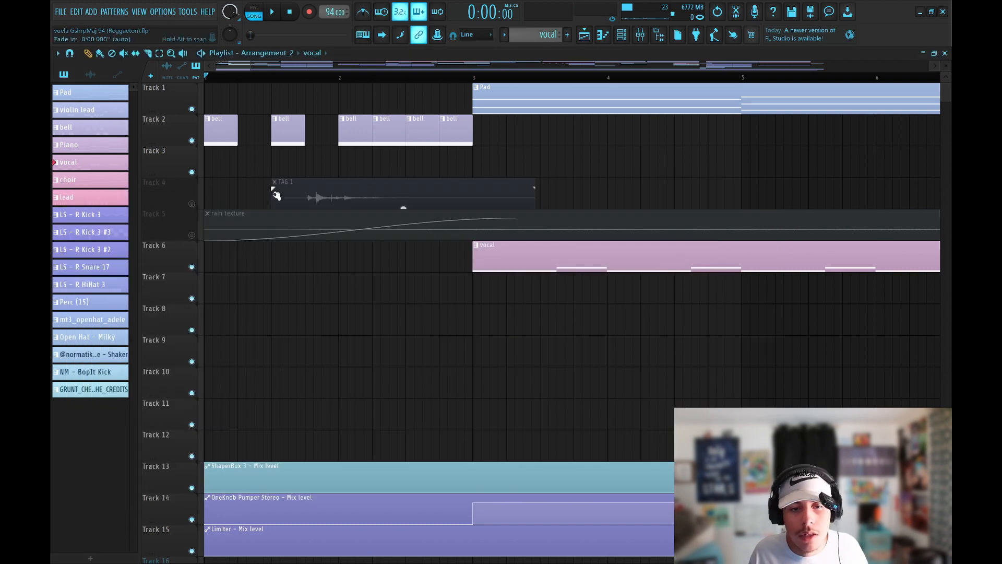
# Step: Unmute Tracks 4 and 5 and play the intro with the tag and rain texture
pyautogui.click(193, 205)
pyautogui.click(193, 205)
pyautogui.press('space')
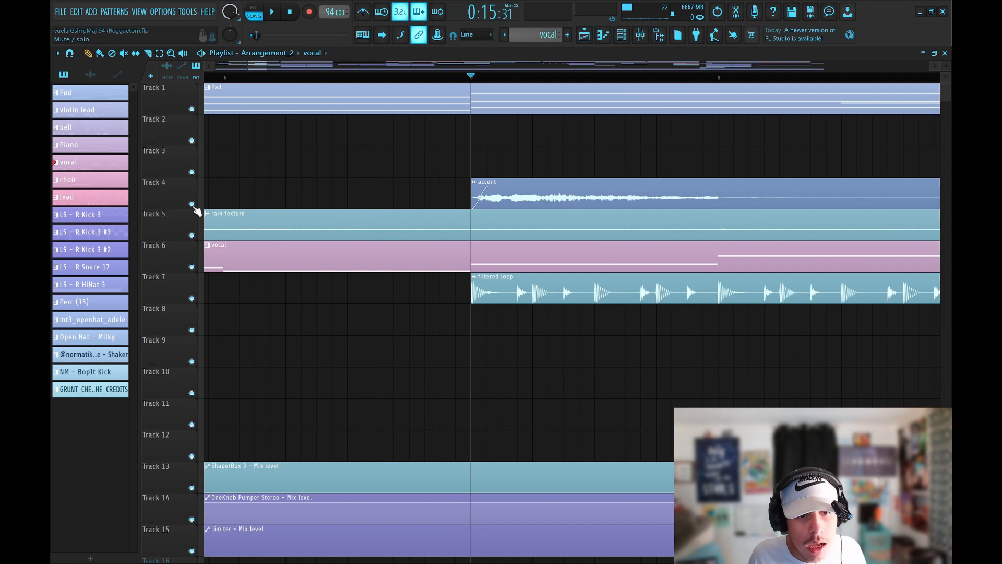
# Step: Solo Track 4, and inspect the sample settings of the accent clip at bar 7
pyautogui.rightClick(193, 204)
pyautogui.scroll(2, 503, 81)
pyautogui.doubleClick(581, 202)
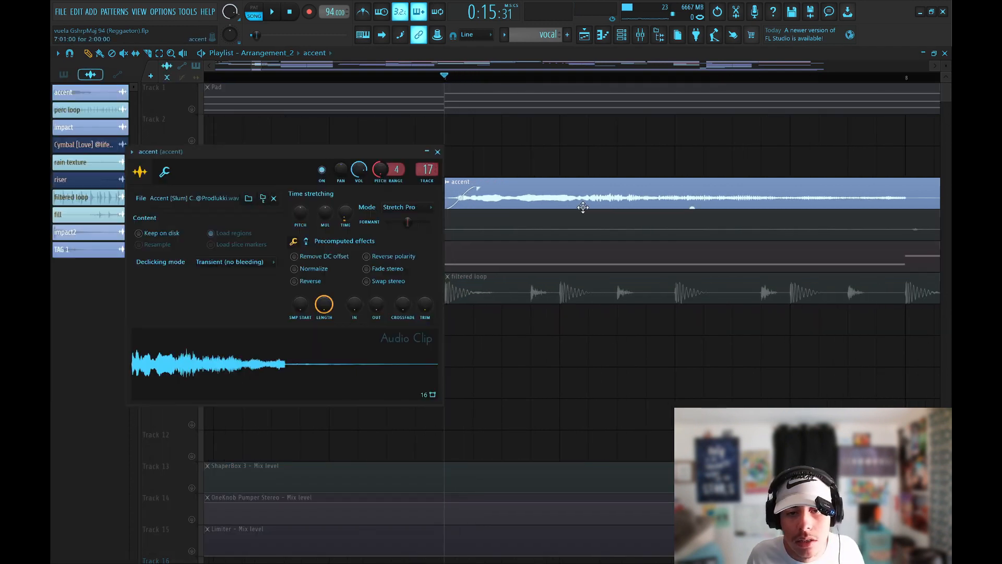
pyautogui.click(438, 152)
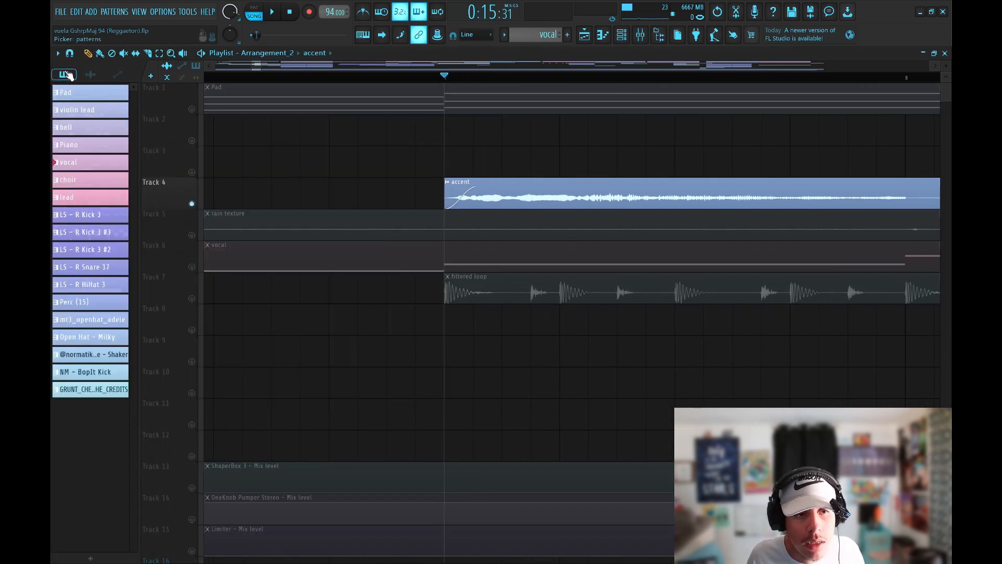
# Step: Play the soloed accent clip from bar 7, and stop playback
pyautogui.press('space')
pyautogui.scroll(-4, 670, 80)
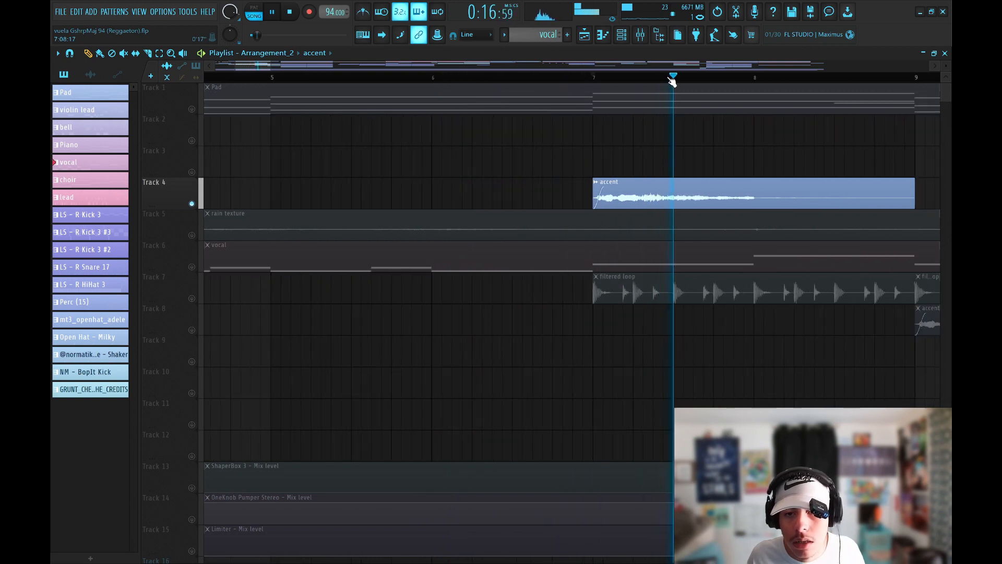
pyautogui.press('space')
# Step: Inspect the ValhallaVintageVerb and PanCake2 effects on the accent mixer track, and close the mixer
pyautogui.press('F9')
pyautogui.click(892, 356)
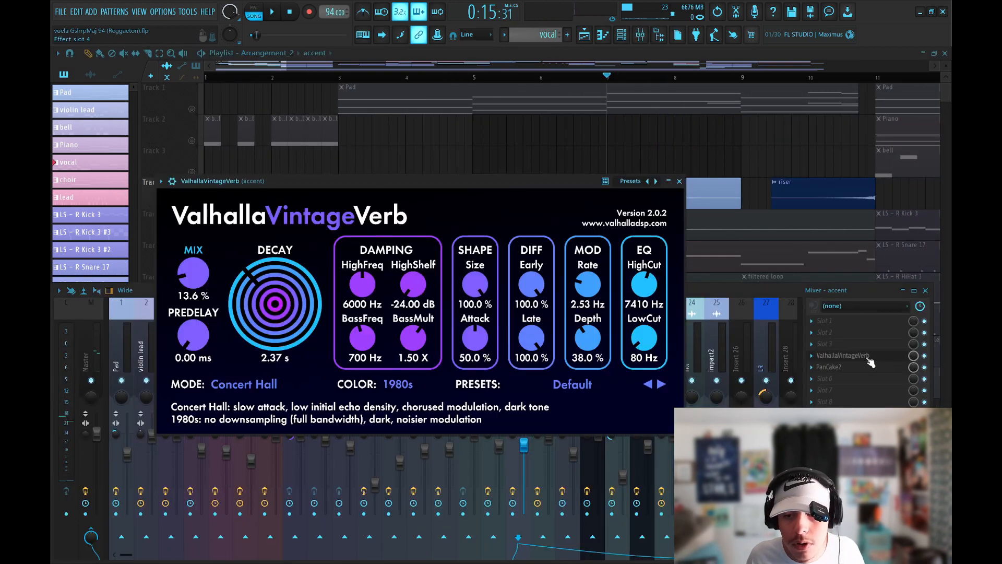
pyautogui.click(867, 366)
pyautogui.press('F9')
# Step: Solo Track 7 with the filtered loop clips, and increase the track's height
pyautogui.click(192, 204)
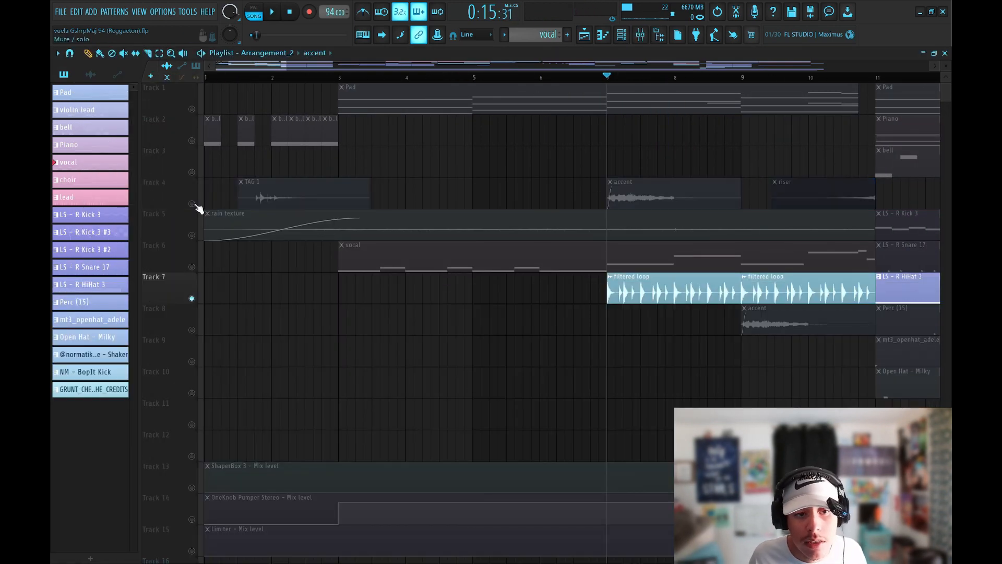
pyautogui.scroll(2, 278, 77)
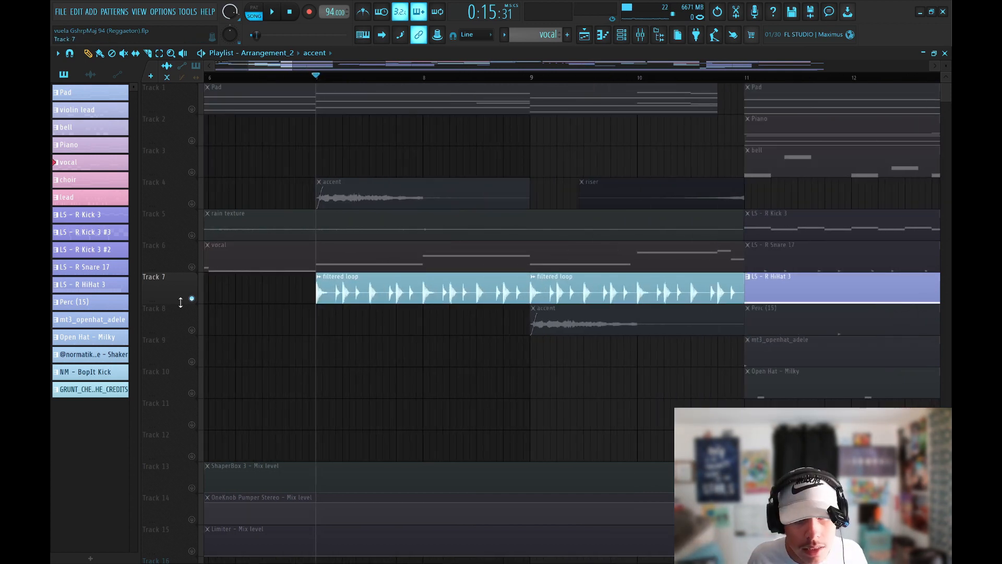
pyautogui.moveTo(180, 303); pyautogui.dragTo(181, 348)
# Step: Play the filtered loop from bar 7, and inspect its sample and time-stretching settings
pyautogui.doubleClick(326, 329)
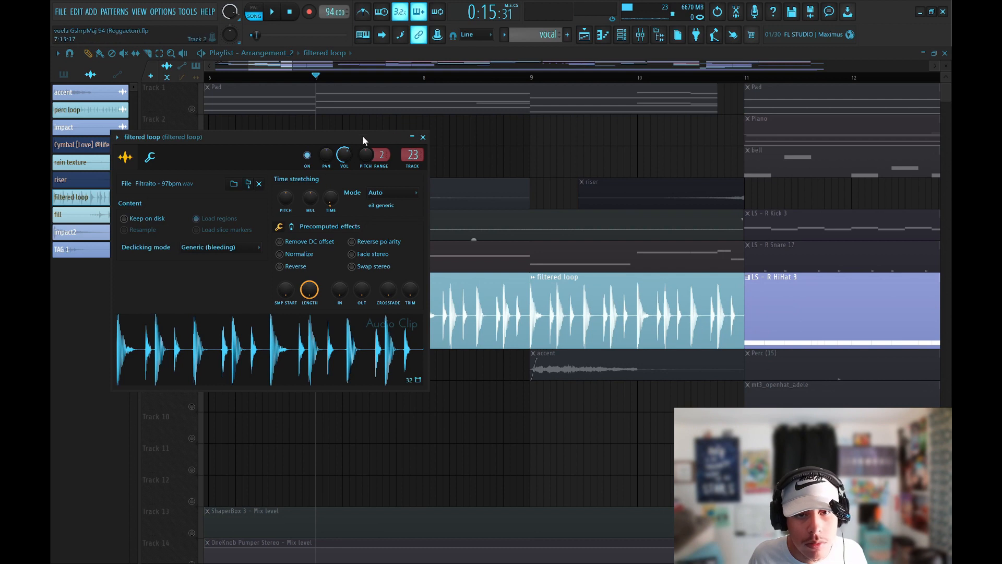
pyautogui.moveTo(362, 135); pyautogui.dragTo(460, 139)
pyautogui.press('space')
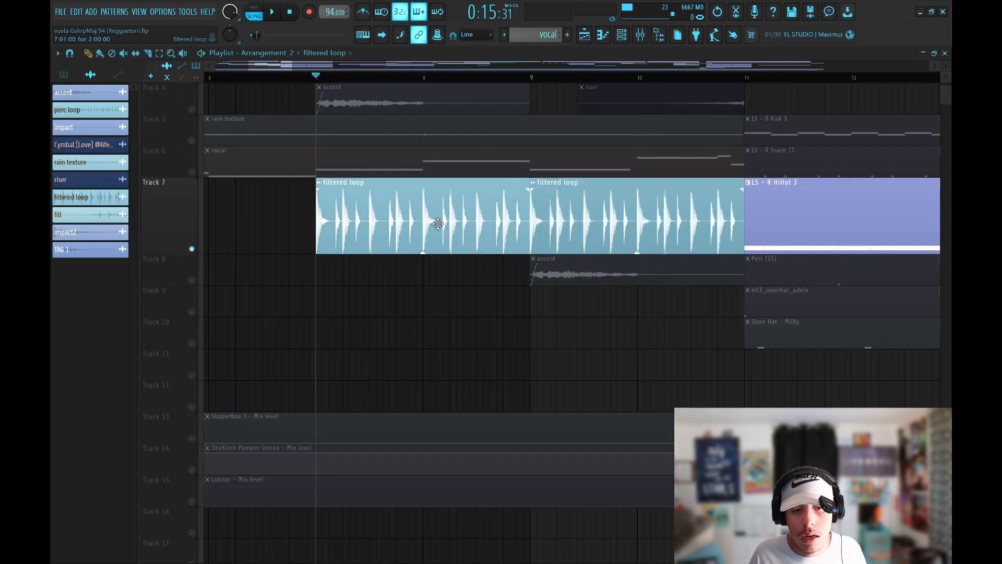
pyautogui.doubleClick(436, 221)
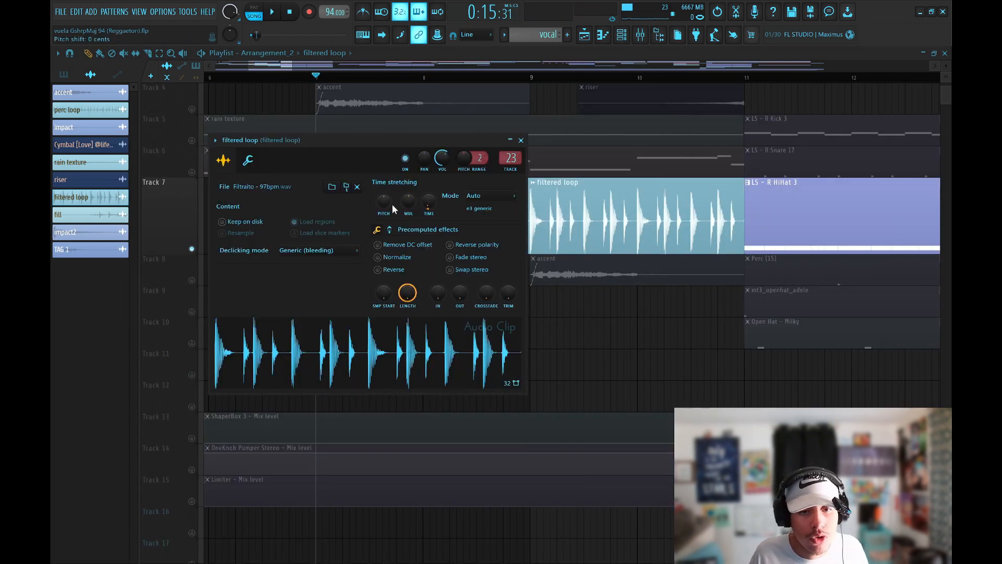
pyautogui.click(521, 140)
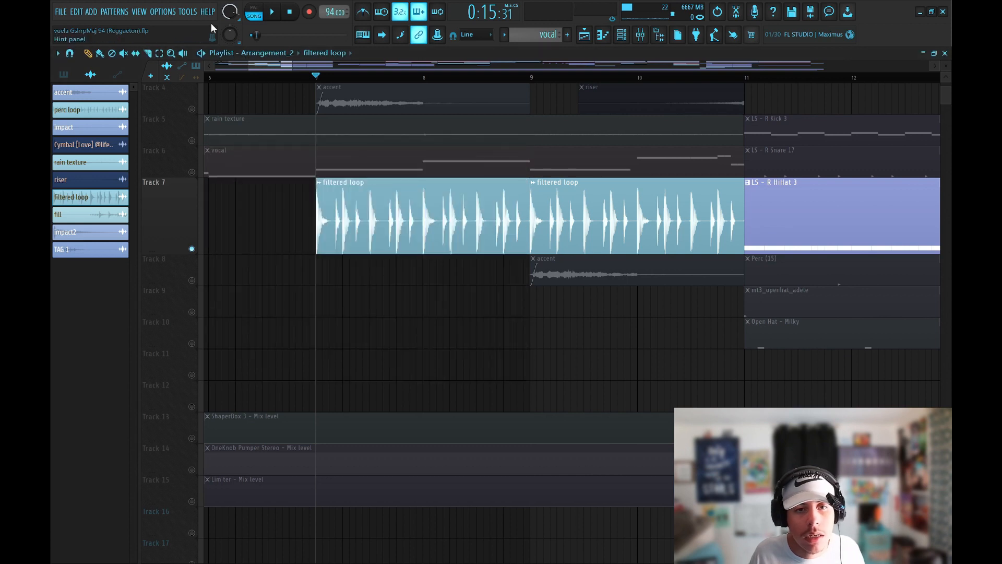
# Step: Inspect the OneKnob Wetter Stereo and OTT effects on the filtered loop mixer track, and close the mixer
pyautogui.click(637, 37)
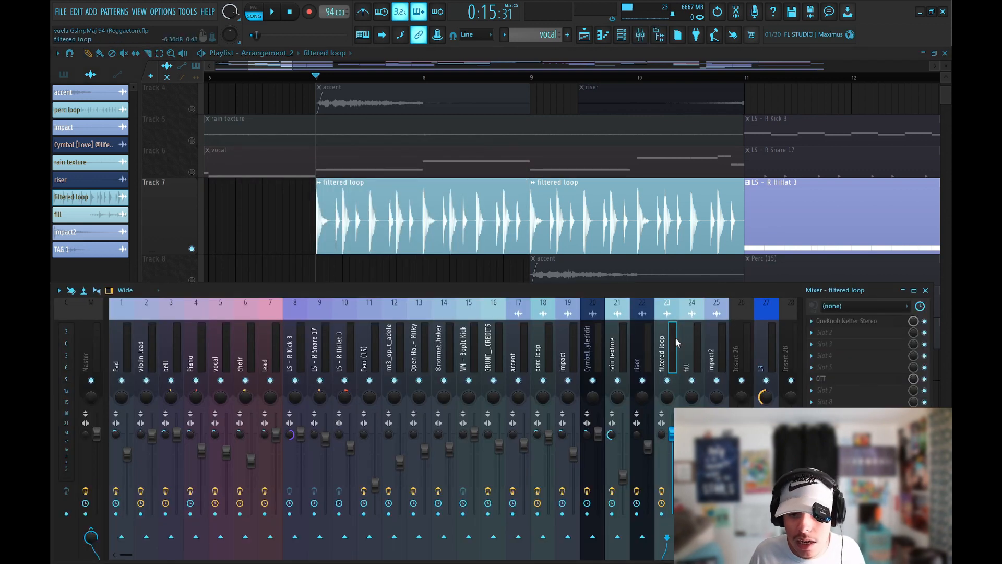
pyautogui.click(847, 323)
pyautogui.click(821, 378)
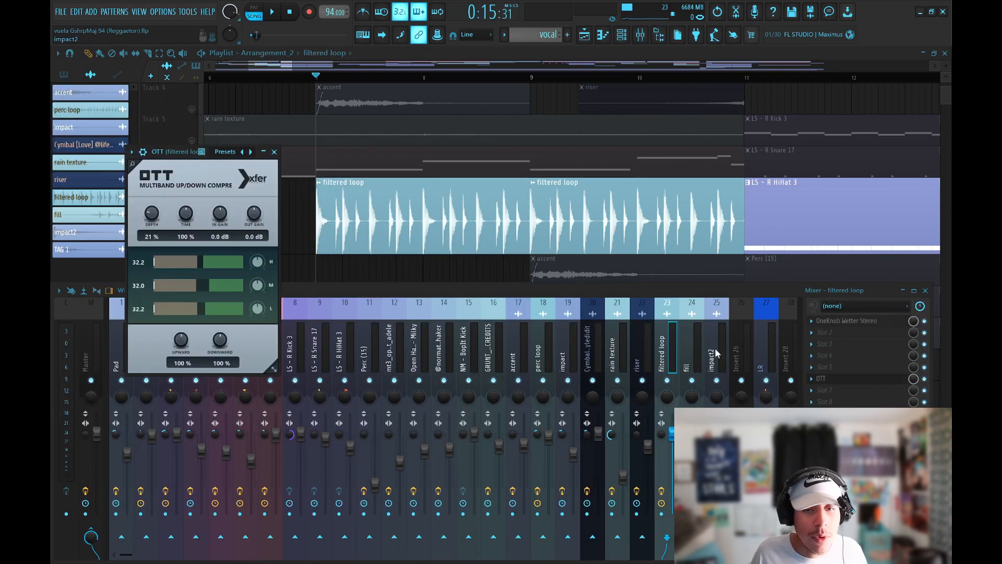
pyautogui.click(274, 151)
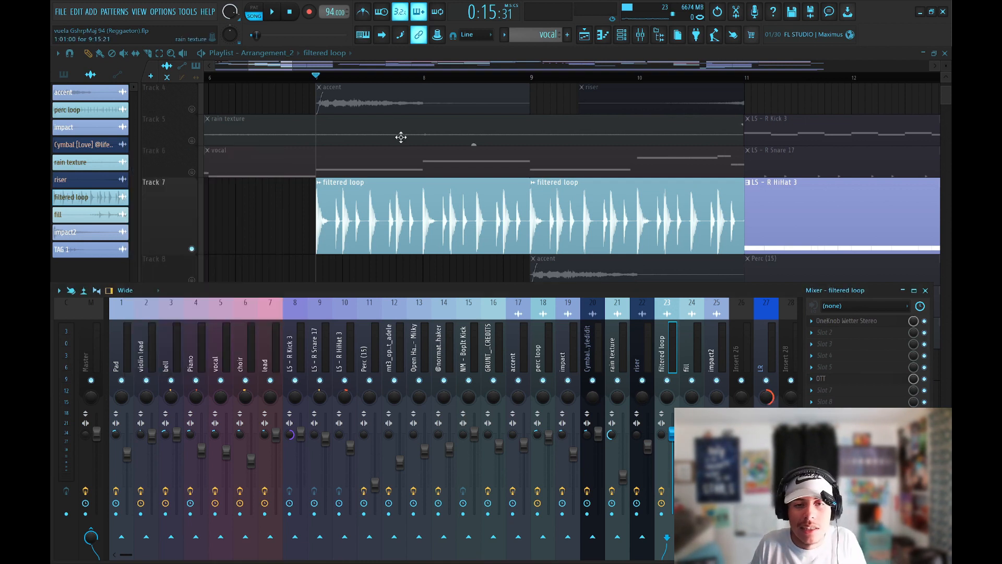
pyautogui.click(640, 35)
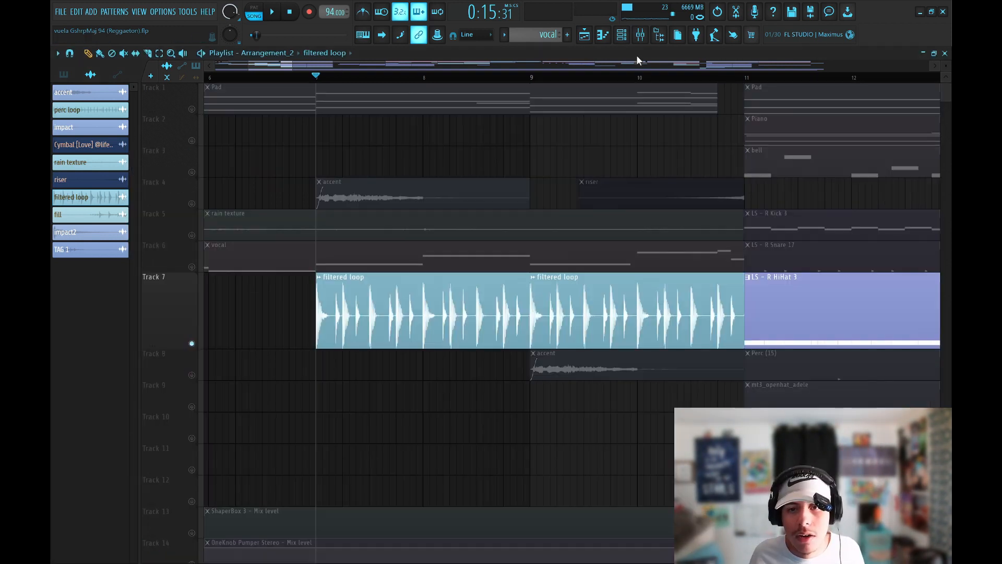
# Step: Unmute Track 4, the vocal on Track 6, and the Pad on Track 1 alongside the filtered loop
pyautogui.scroll(-3, 642, 78)
pyautogui.scroll(2, 384, 78)
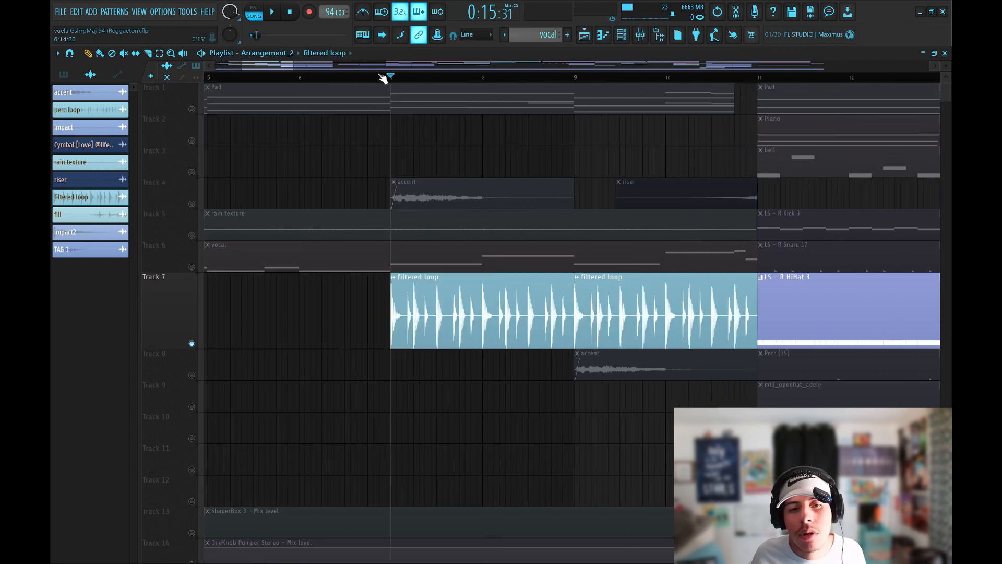
pyautogui.moveTo(271, 67); pyautogui.dragTo(278, 68)
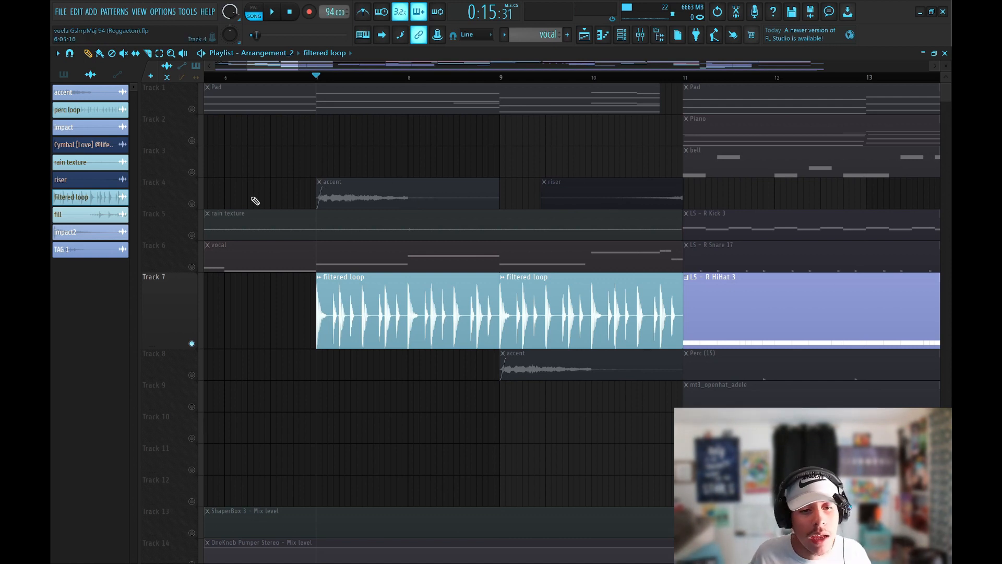
pyautogui.click(191, 204)
pyautogui.click(192, 266)
pyautogui.click(192, 109)
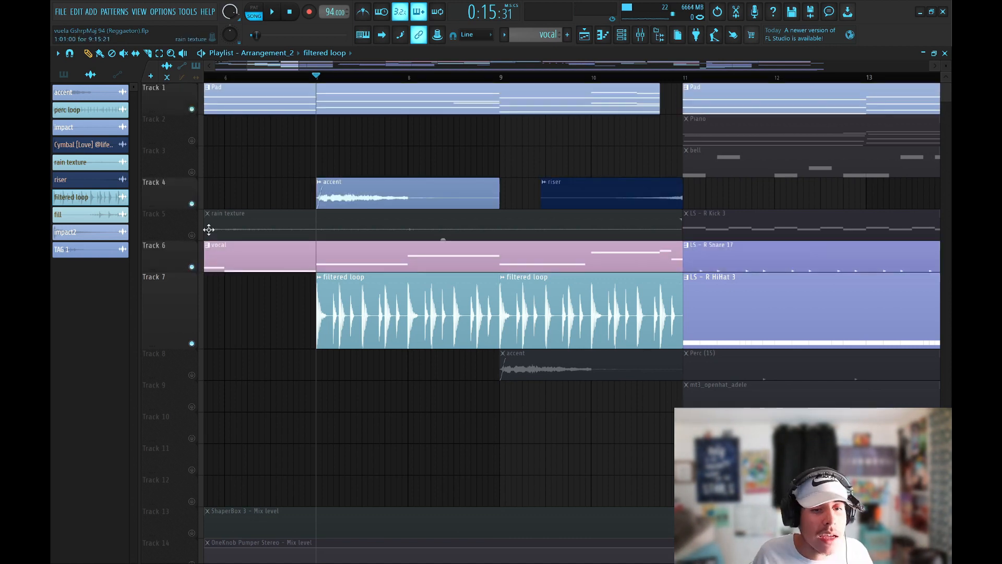
# Step: Unmute the rain texture on Track 5 and play the active intro layers from bar 7
pyautogui.click(191, 235)
pyautogui.press('space')
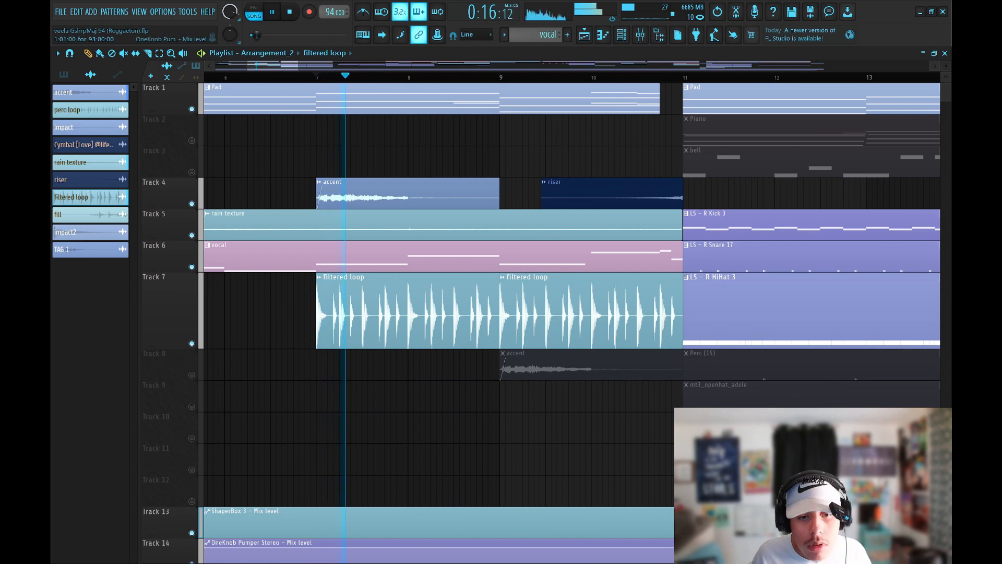
pyautogui.press('space')
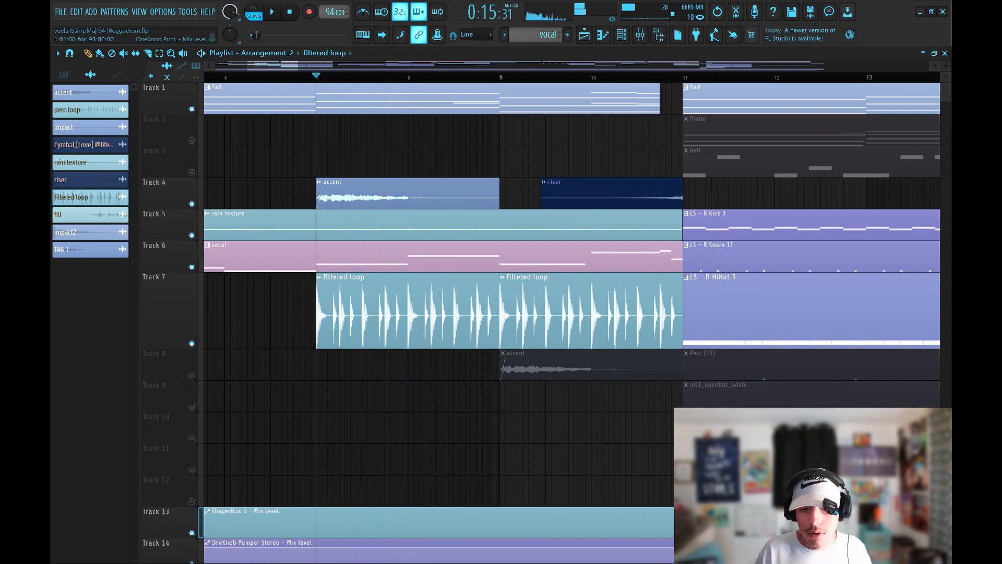
# Step: Play the full intro from the start and inspect the OneKnob Pumper effect on mixer Insert 26
pyautogui.click(655, 77)
pyautogui.scroll(3, 657, 82)
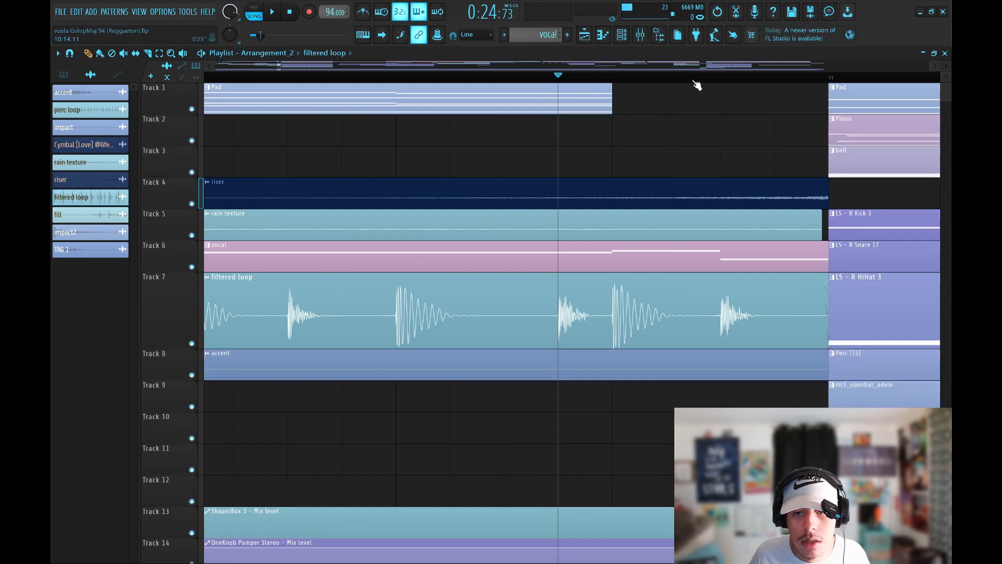
pyautogui.press('space')
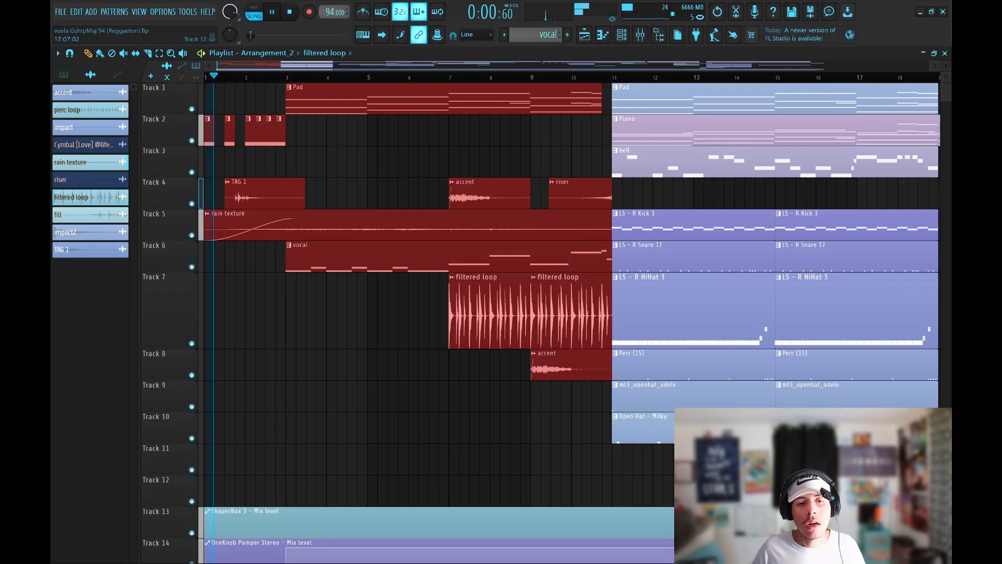
pyautogui.click(644, 42)
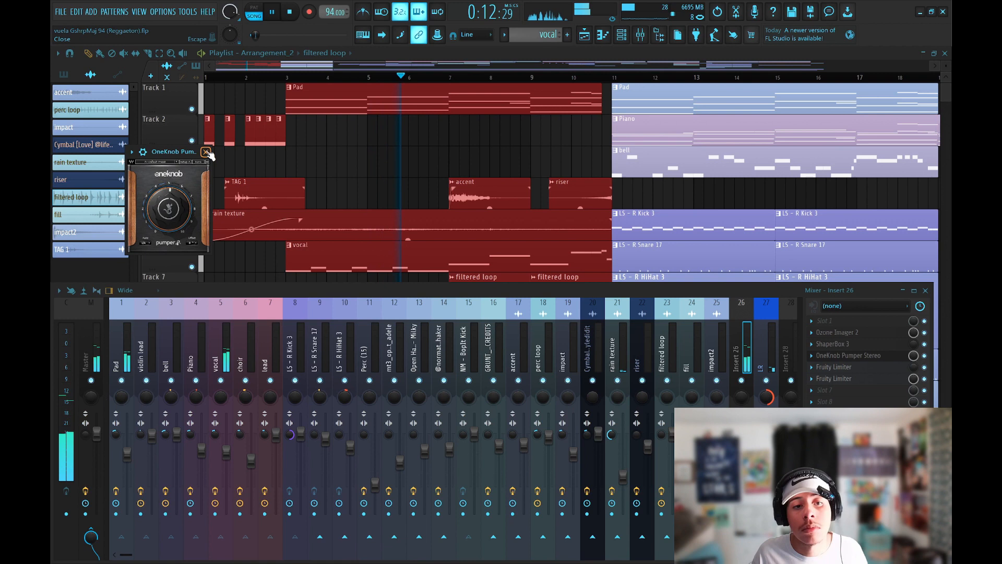
pyautogui.click(206, 152)
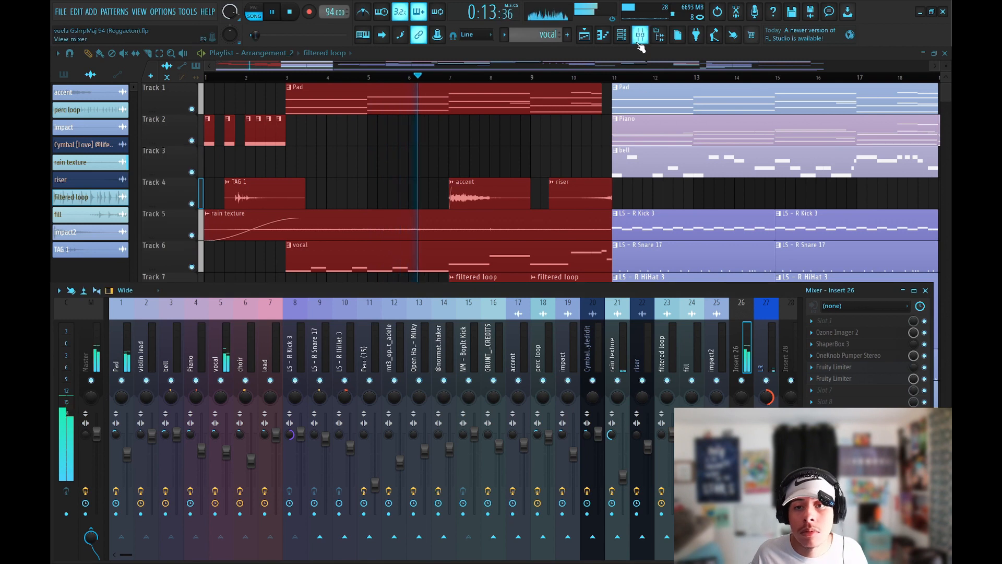
pyautogui.click(640, 36)
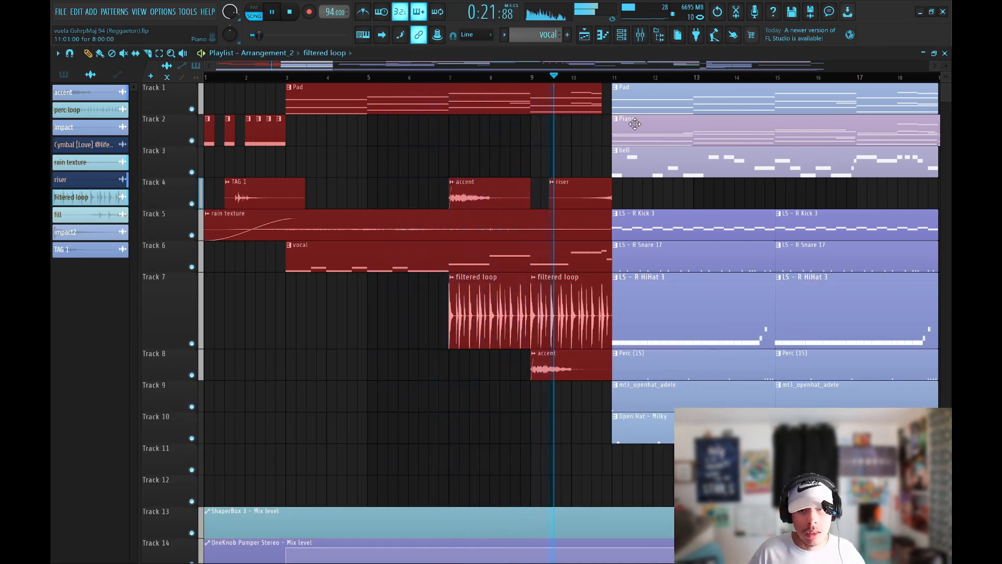
pyautogui.press('space')
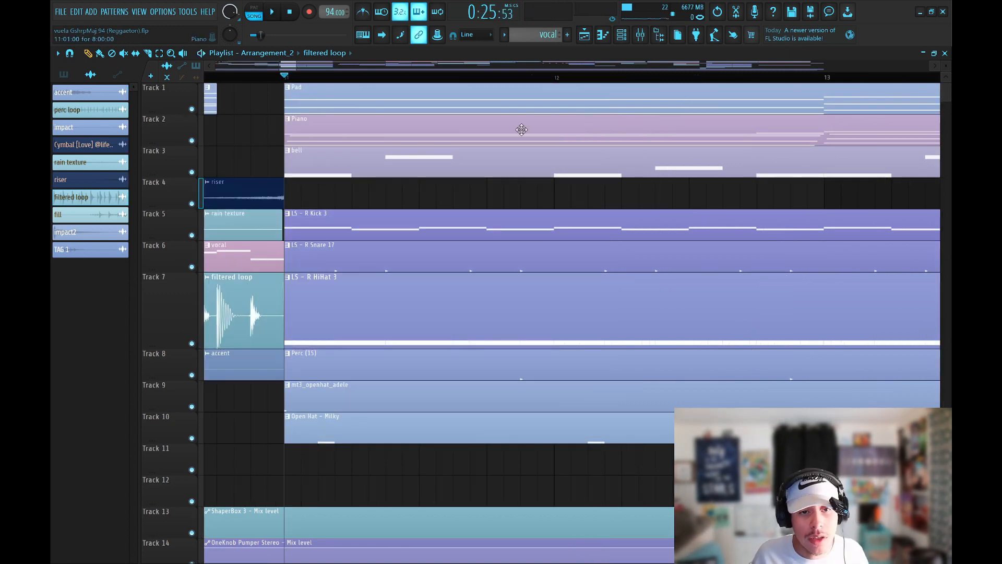
# Step: Solo the Piano on Track 2 and show the chord notes of its bar 11 clip in the piano roll
pyautogui.keyDown('ctrl'); pyautogui.click(192, 140); pyautogui.keyUp('ctrl')
pyautogui.click(311, 132)
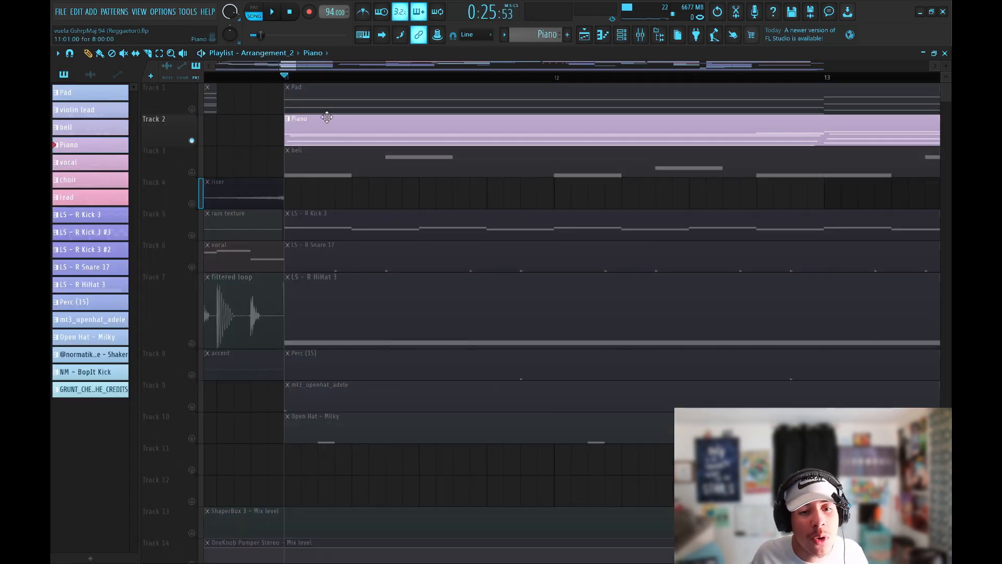
pyautogui.doubleClick(338, 134)
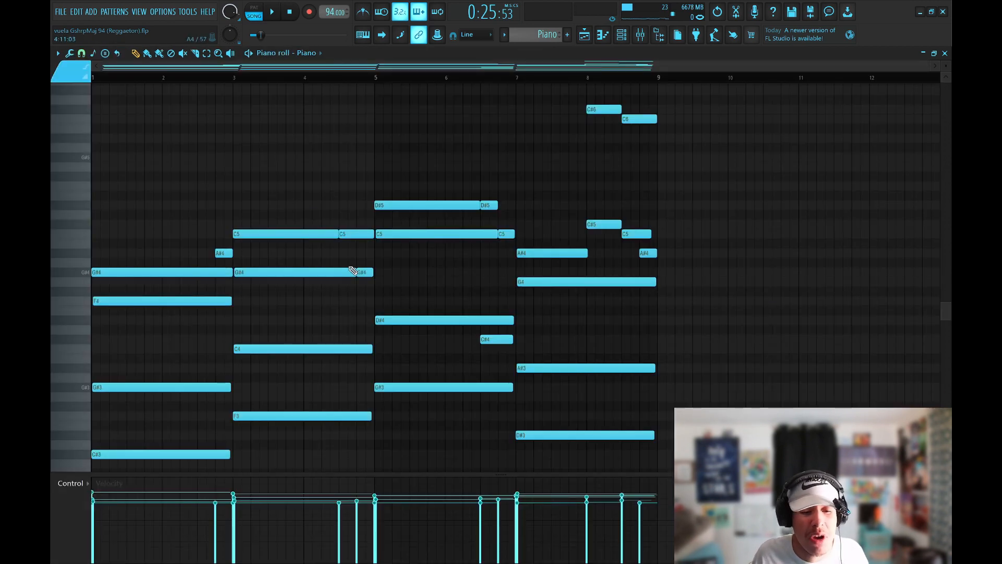
pyautogui.keyDown('ctrl'); pyautogui.scroll(2, 345, 220); pyautogui.keyUp('ctrl')
pyautogui.scroll(-3, 323, 161)
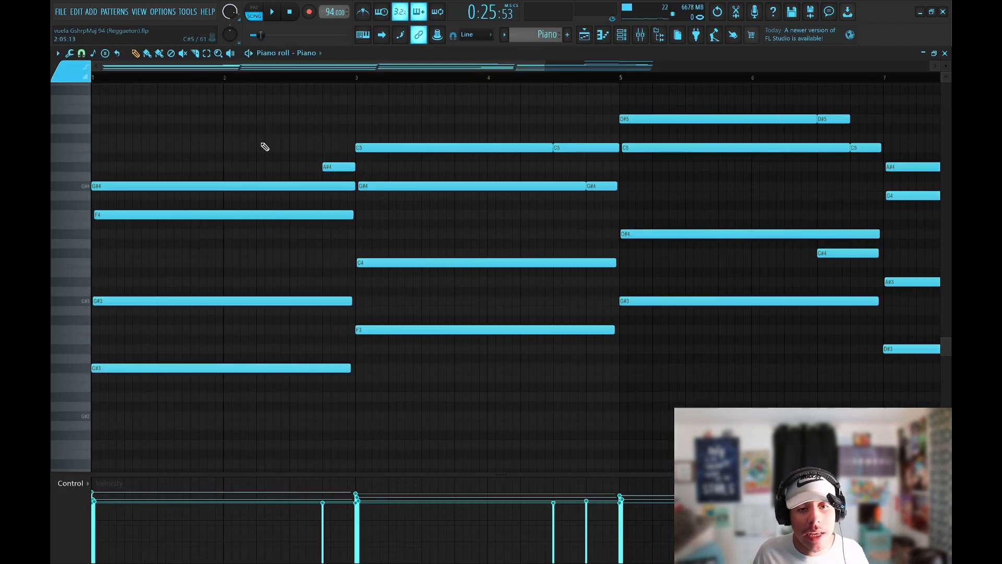
pyautogui.keyDown('ctrl'); pyautogui.moveTo(222, 151); pyautogui.dragTo(393, 434); pyautogui.keyUp('ctrl')
pyautogui.click(470, 123)
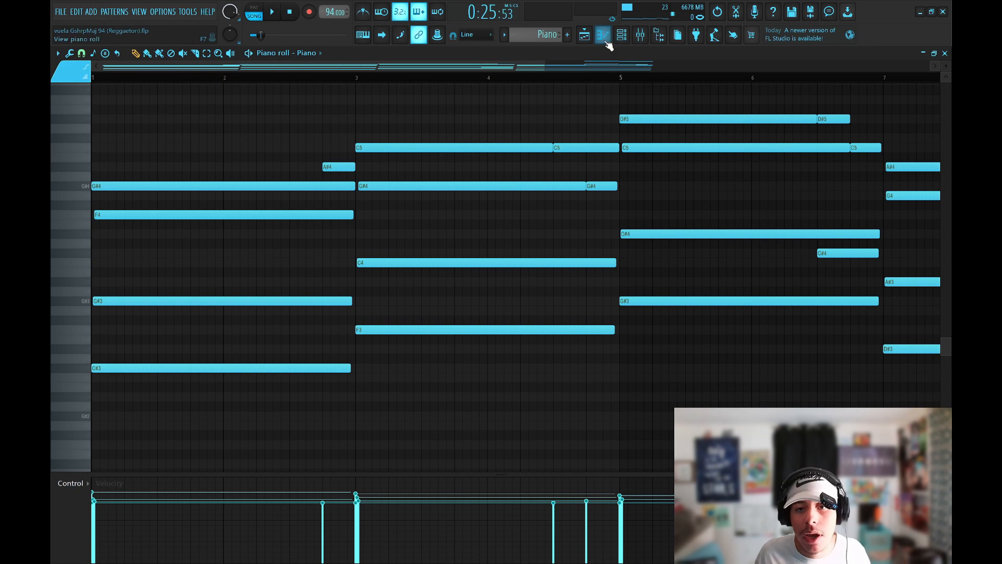
# Step: Inspect the piano channel's Keyscape instrument, and close it along with the channel rack
pyautogui.press('F6')
pyautogui.click(147, 272)
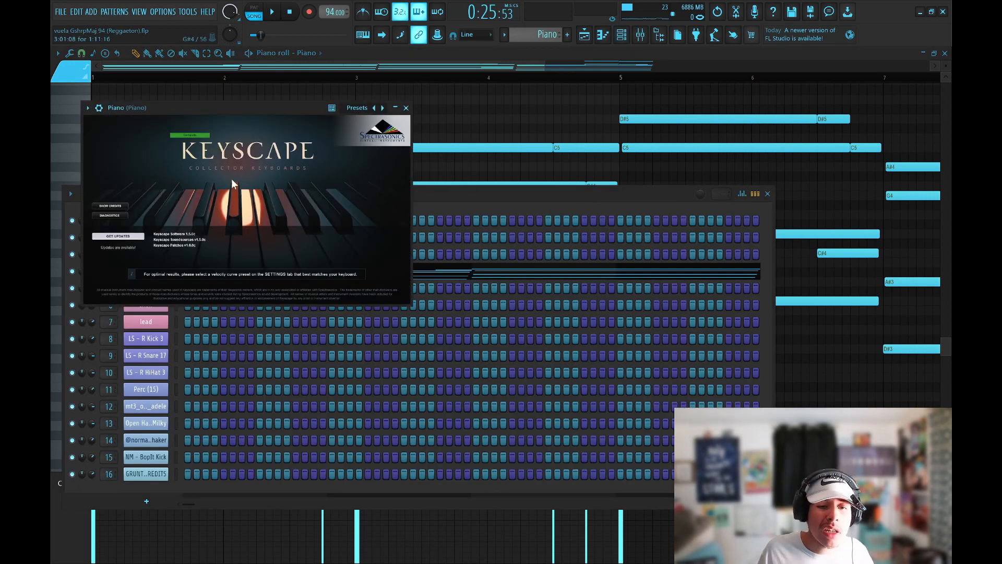
pyautogui.click(406, 108)
pyautogui.click(767, 193)
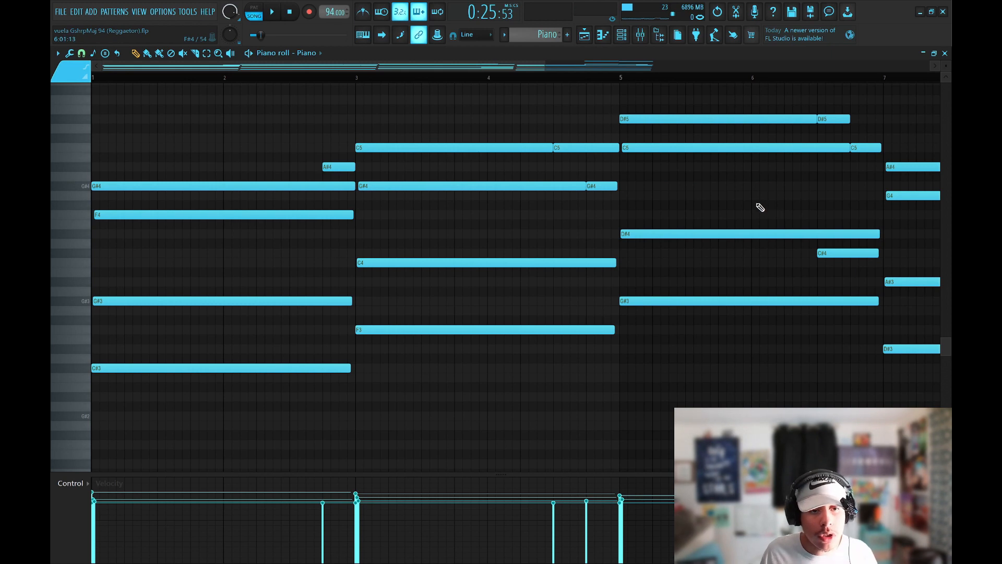
# Step: Highlight and examine the notes of the first two piano chords across bars 1 to 4
pyautogui.scroll(2, 212, 161)
pyautogui.moveTo(212, 152); pyautogui.dragTo(323, 454)
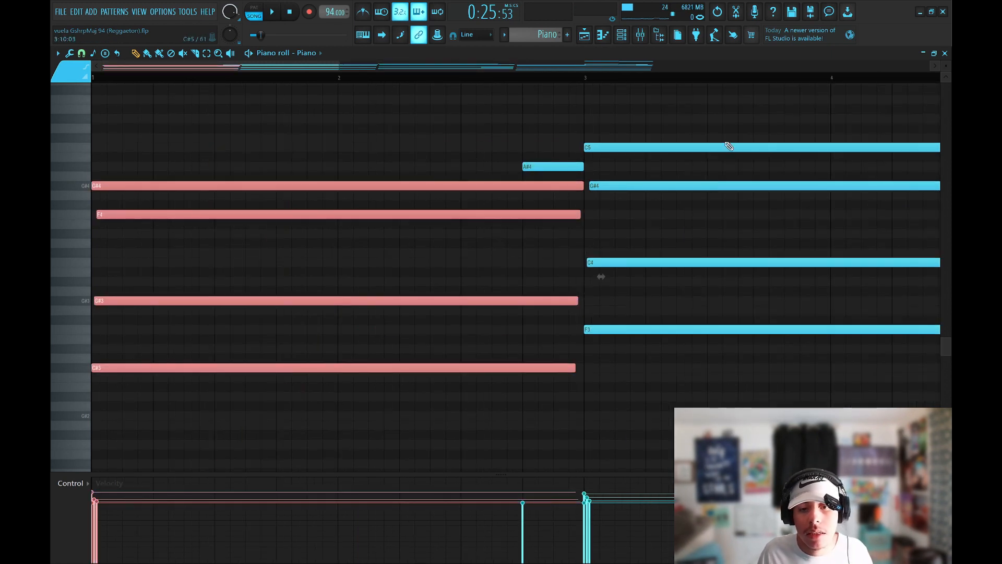
pyautogui.moveTo(726, 130); pyautogui.dragTo(655, 345)
pyautogui.scroll(-4, 604, 86)
pyautogui.keyDown('ctrl'); pyautogui.click(606, 200); pyautogui.keyUp('ctrl')
pyautogui.scroll(-1, 600, 201)
pyautogui.scroll(2, 523, 202)
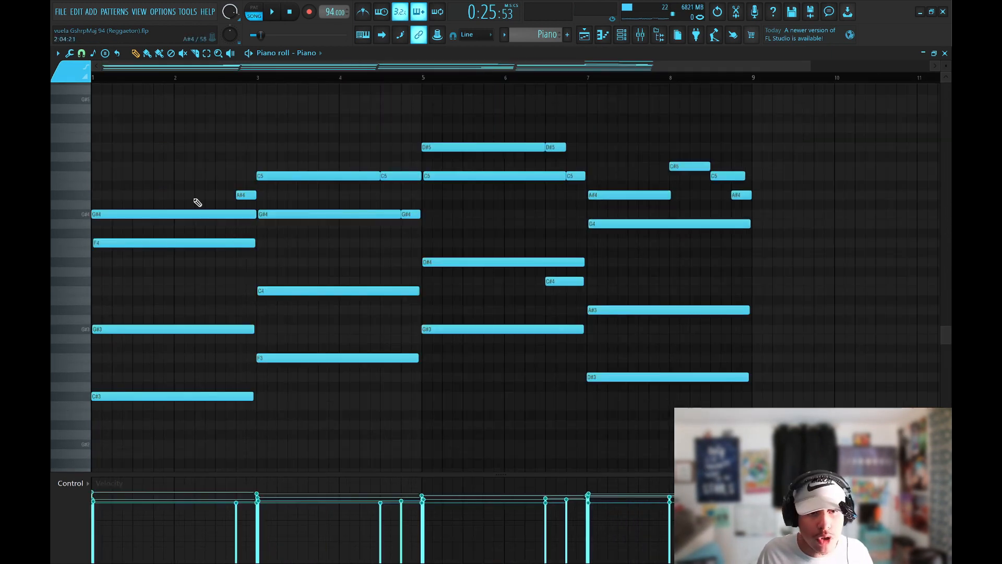
pyautogui.scroll(3, 201, 88)
pyautogui.hscroll(-1, 199, 87)
pyautogui.moveTo(155, 228); pyautogui.dragTo(131, 286)
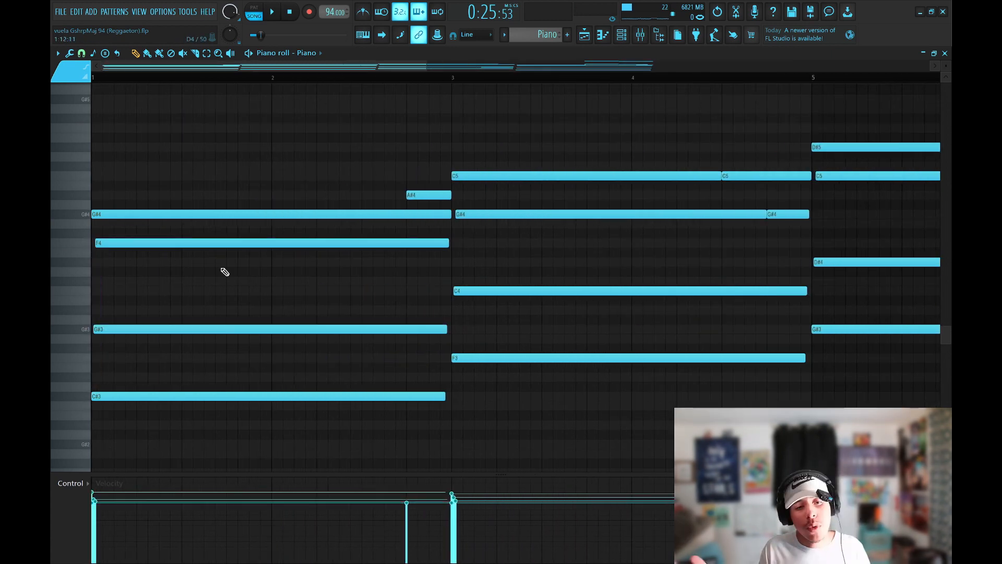
pyautogui.scroll(-7, 402, 80)
pyautogui.scroll(4, 313, 183)
# Step: Highlight the short passing notes at the end of each piano chord, and clear the selection
pyautogui.keyDown('ctrl'); pyautogui.click(239, 167); pyautogui.keyUp('ctrl')
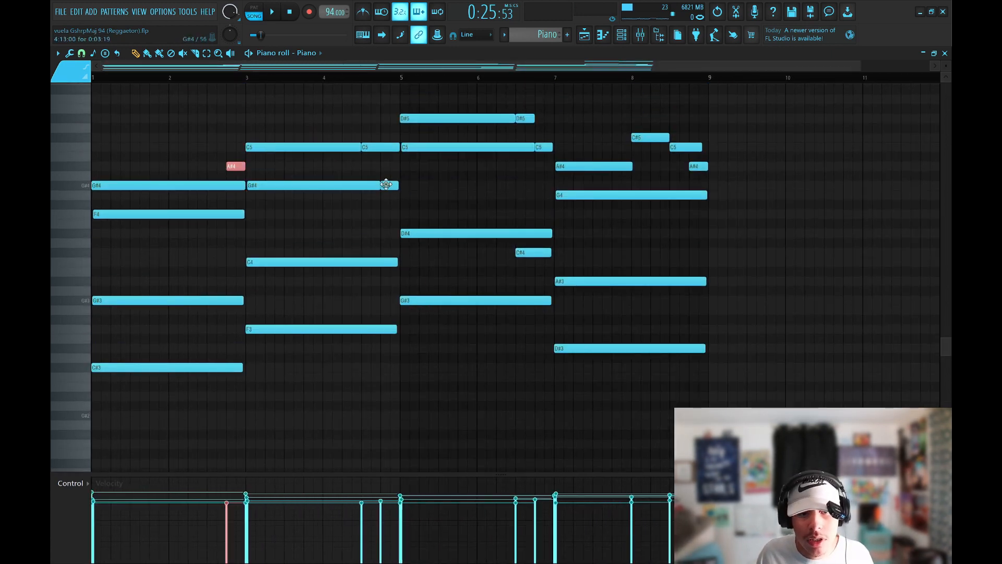
pyautogui.keyDown('ctrl'); pyautogui.keyDown('shift'); pyautogui.click(380, 148); pyautogui.keyUp('shift'); pyautogui.keyUp('ctrl')
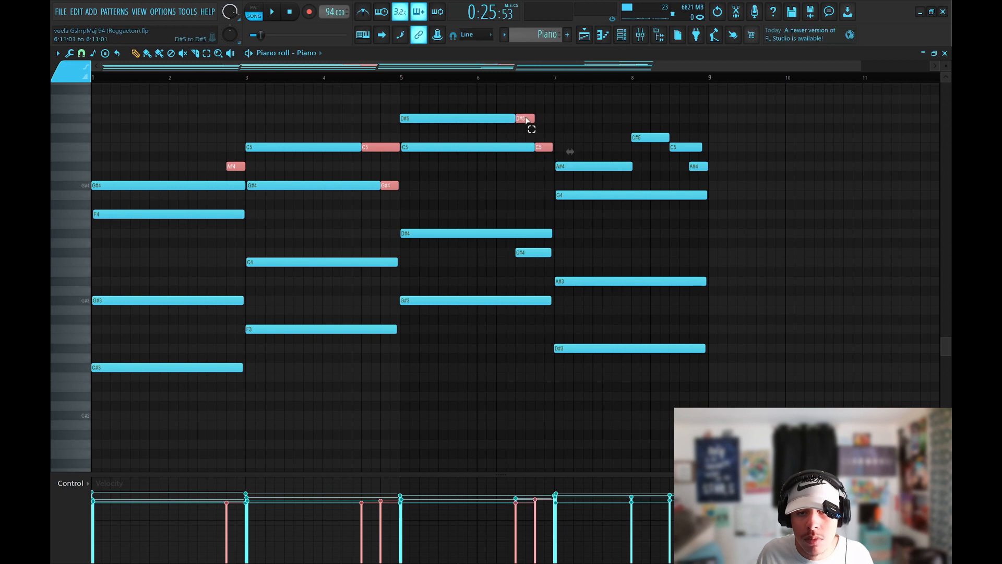
pyautogui.moveTo(650, 134); pyautogui.dragTo(701, 167)
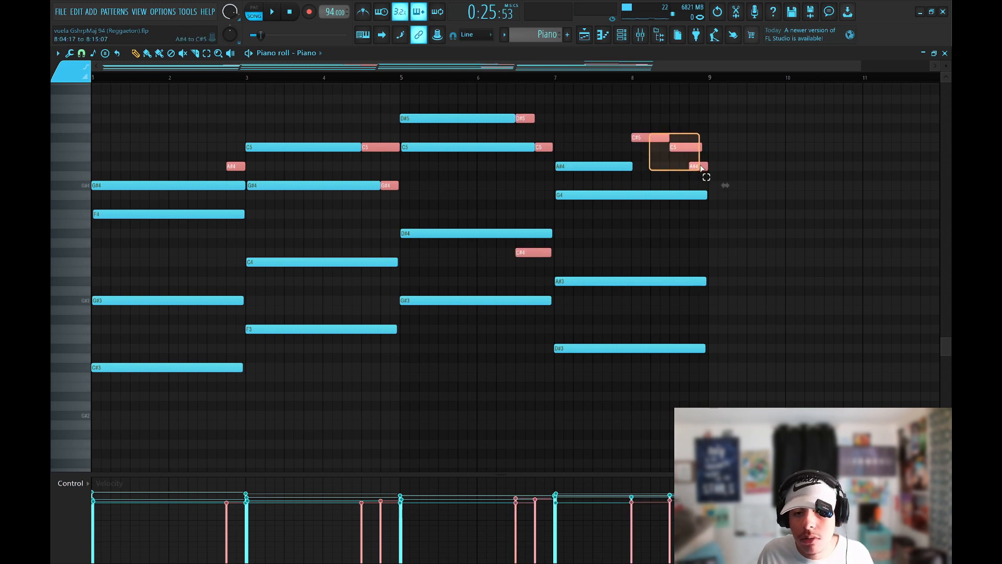
pyautogui.hotkey('ctrl', 'd')
# Step: Highlight the long top note of each piano chord and the lower notes of the last chord, and clear the selection
pyautogui.moveTo(132, 162); pyautogui.dragTo(296, 389)
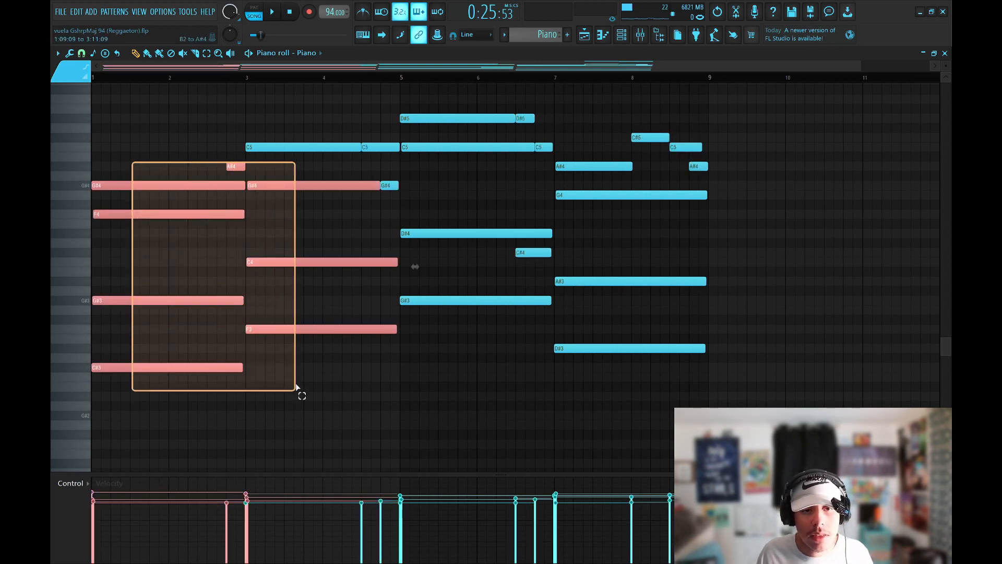
pyautogui.keyDown('ctrl'); pyautogui.click(184, 185); pyautogui.keyUp('ctrl')
pyautogui.keyDown('ctrl'); pyautogui.keyDown('shift'); pyautogui.click(267, 148); pyautogui.keyUp('shift'); pyautogui.keyUp('ctrl')
pyautogui.keyDown('ctrl'); pyautogui.keyDown('shift'); pyautogui.click(454, 118); pyautogui.keyUp('shift'); pyautogui.keyUp('ctrl')
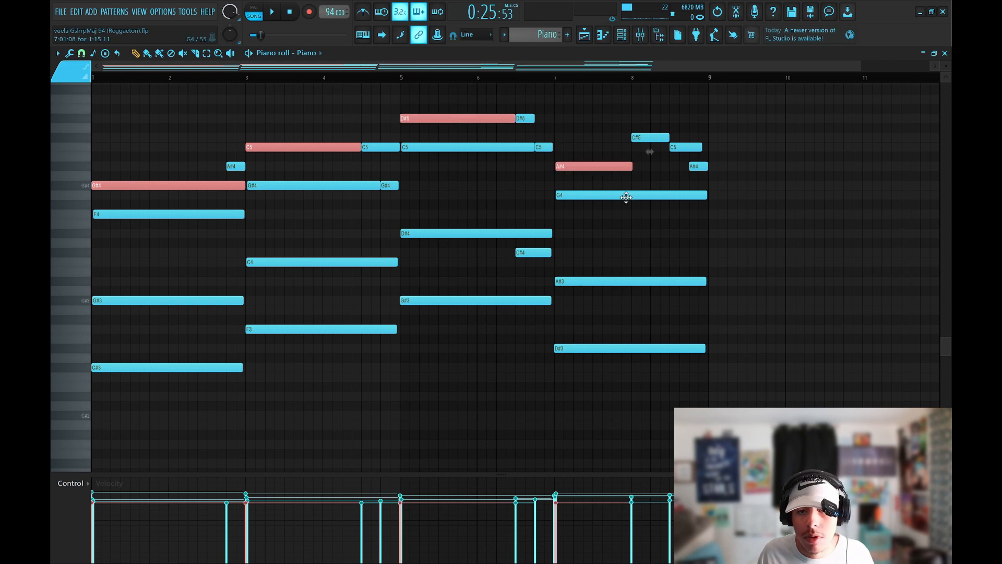
pyautogui.moveTo(631, 185); pyautogui.dragTo(640, 393)
pyautogui.keyDown('ctrl'); pyautogui.click(176, 119); pyautogui.keyUp('ctrl')
# Step: Play the soloed piano pattern, and inspect the FabFilter Pro-Q 3 and OneKnob Brighter effects on its mixer track
pyautogui.scroll(3, 212, 79)
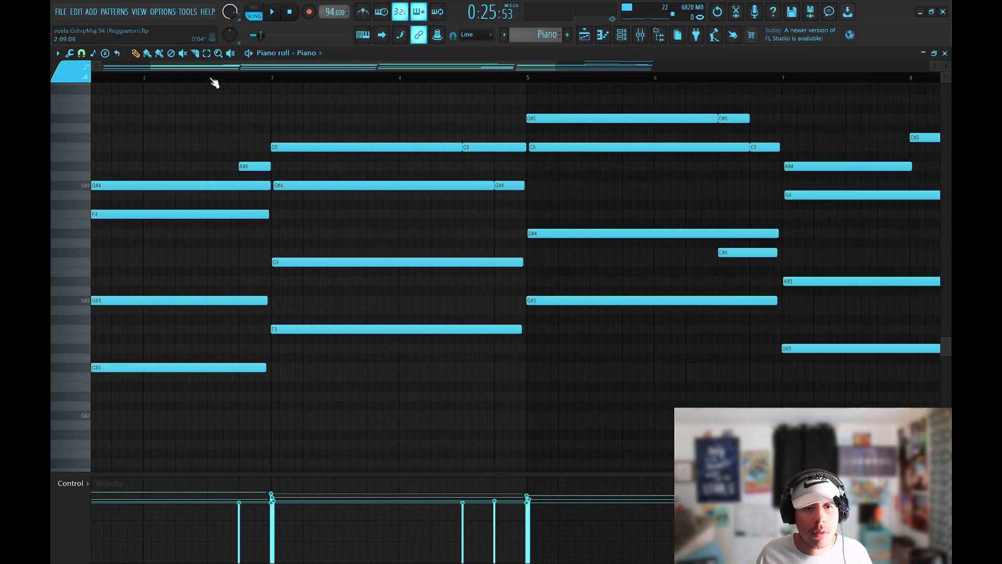
pyautogui.scroll(-3, 214, 82)
pyautogui.press('space')
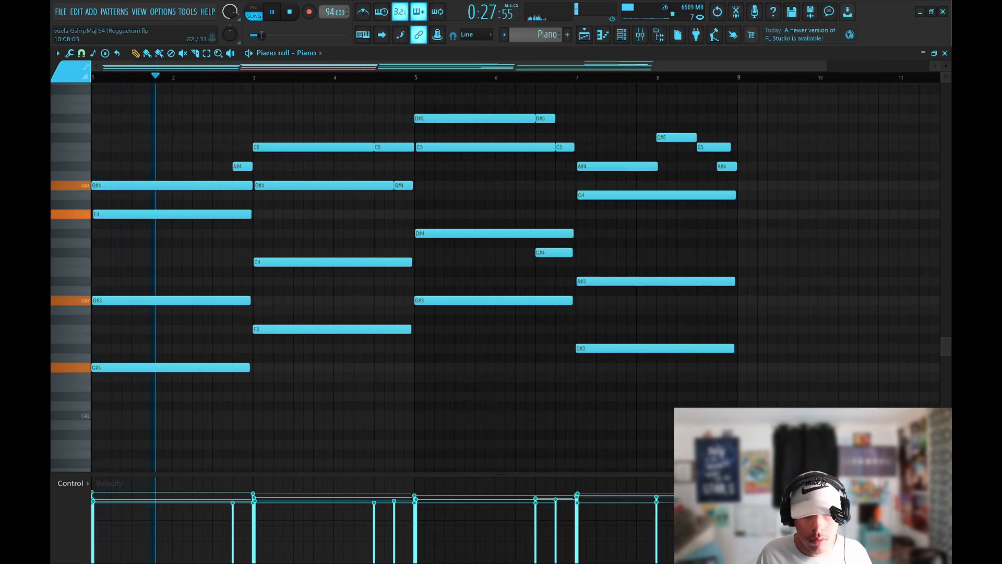
pyautogui.scroll(1, 418, 261)
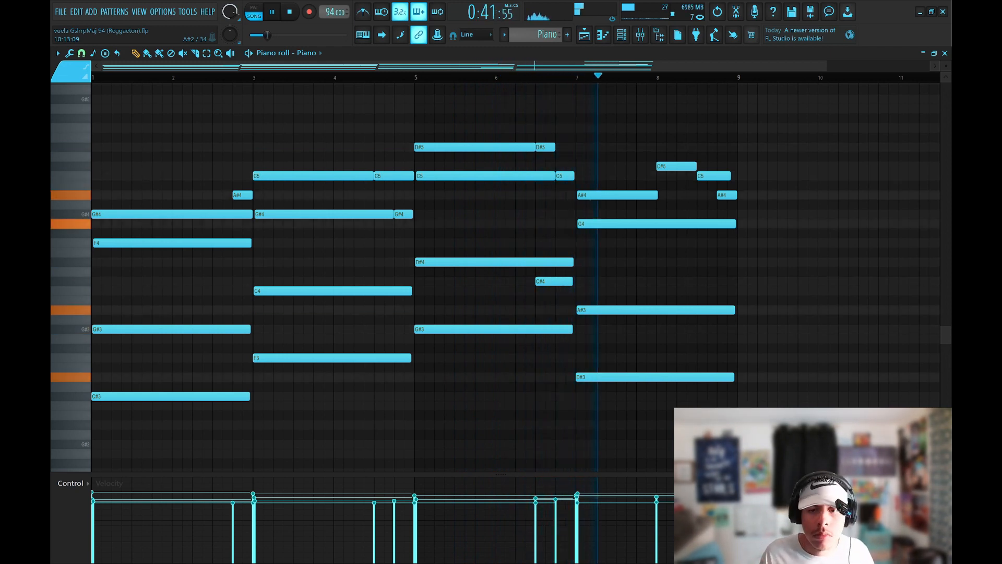
pyautogui.scroll(3, 761, 195)
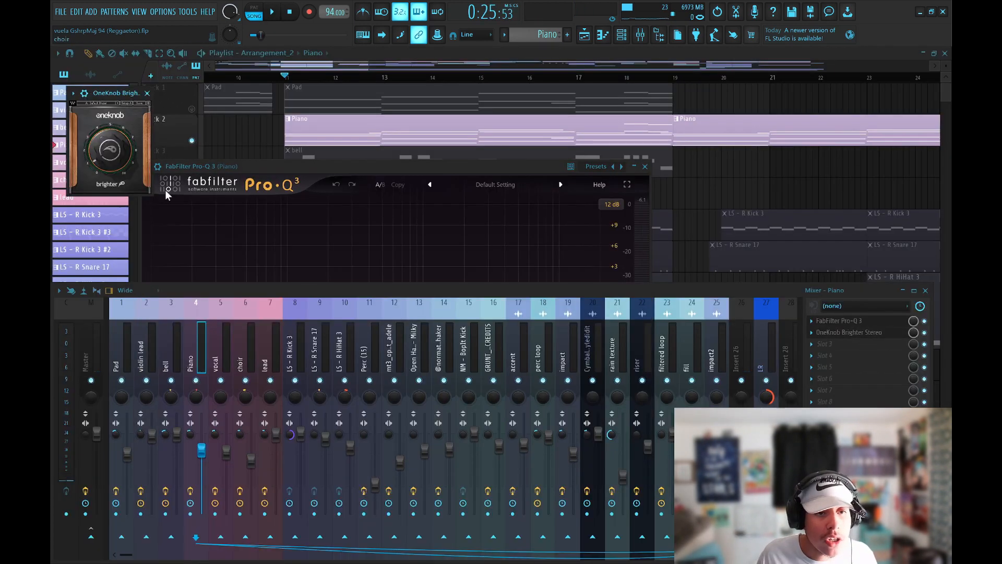
pyautogui.click(645, 166)
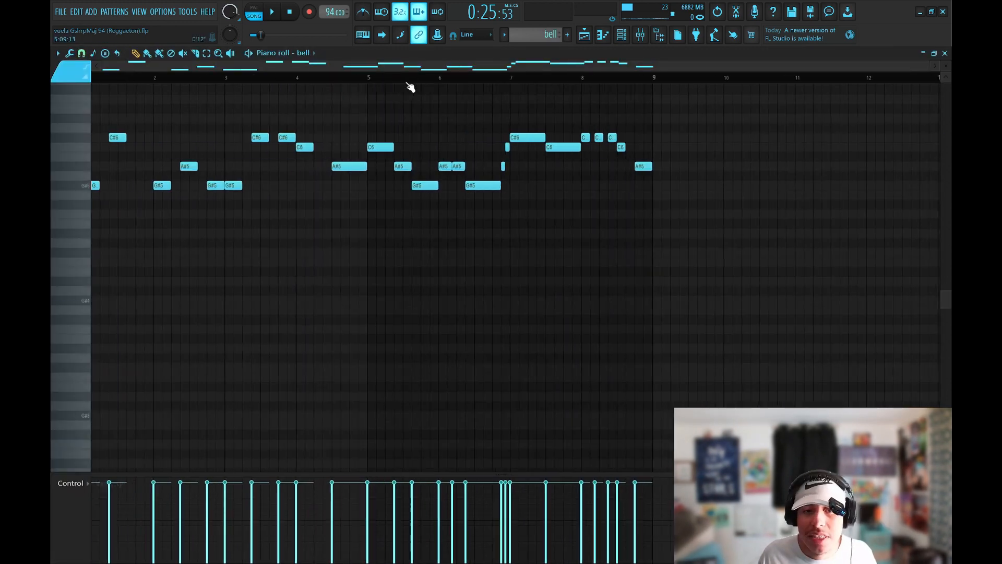
# Step: Examine the bell melody in the piano roll and its Analog Lab Pro instrument with the Book of Memories preset
pyautogui.moveTo(282, 228); pyautogui.dragTo(369, 268)
pyautogui.scroll(2, 277, 73)
pyautogui.moveTo(276, 69); pyautogui.dragTo(50, 101)
pyautogui.scroll(3, 747, 262)
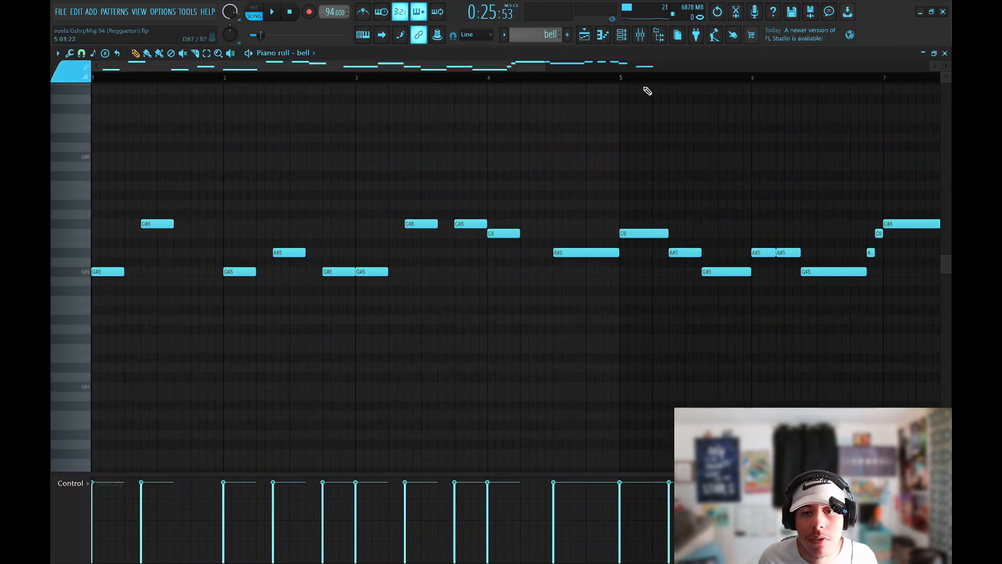
pyautogui.click(622, 34)
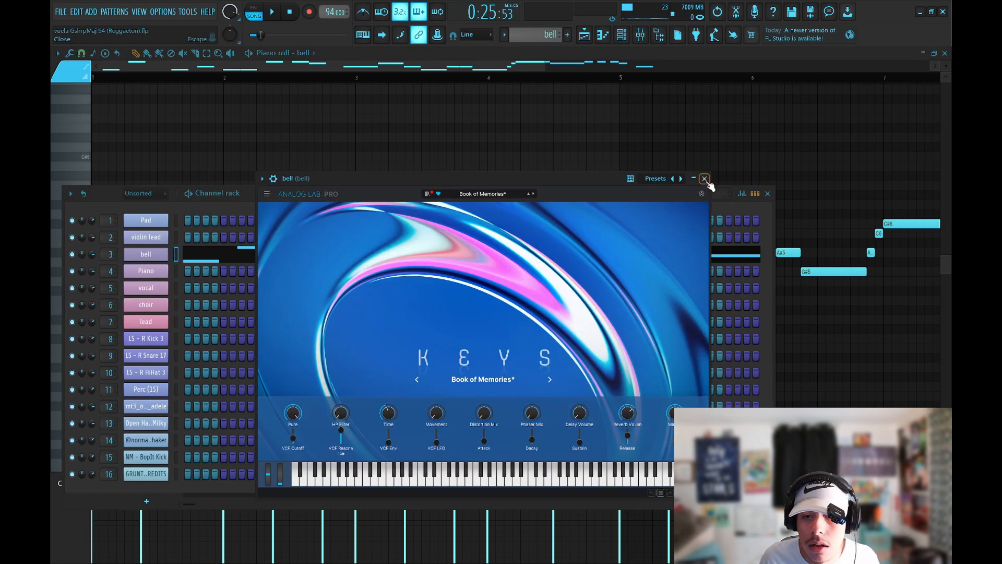
pyautogui.click(704, 179)
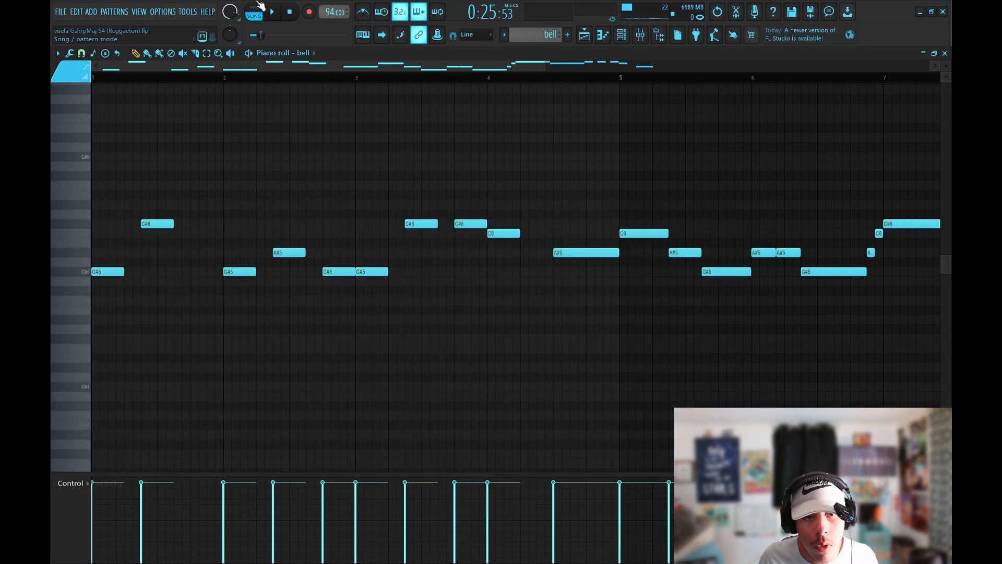
# Step: Play the bell pattern on its own in pattern mode through all eight bars
pyautogui.press('space')
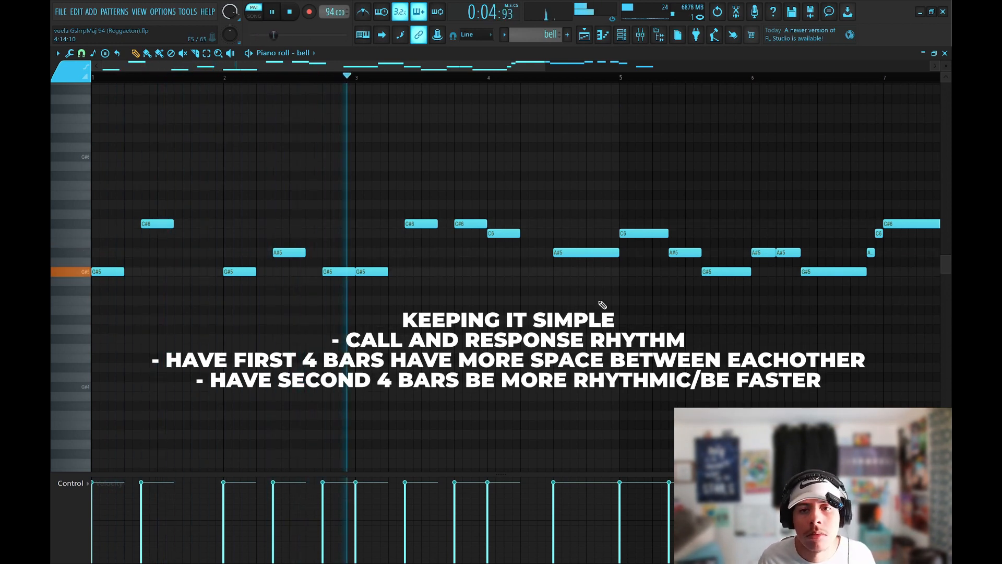
pyautogui.scroll(-3, 537, 84)
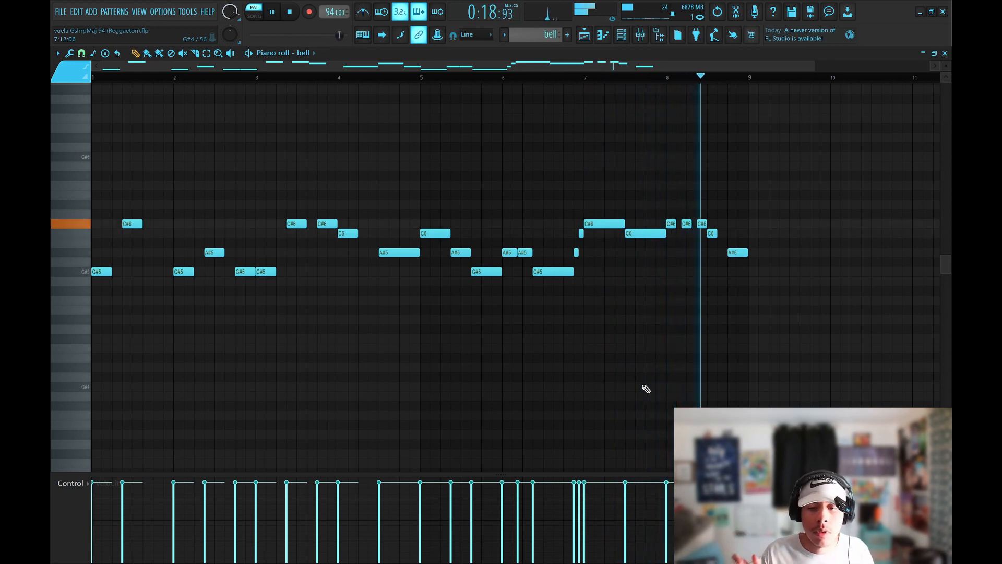
pyautogui.press('space')
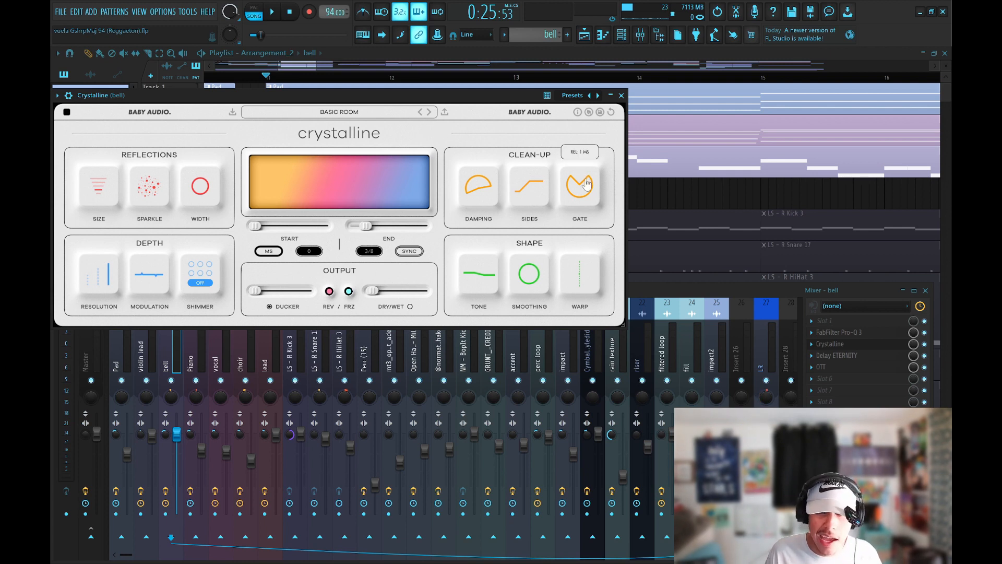
# Step: Inspect the Delay Eternity and OTT effects on the bell's mixer track, and close the mixer
pyautogui.click(621, 96)
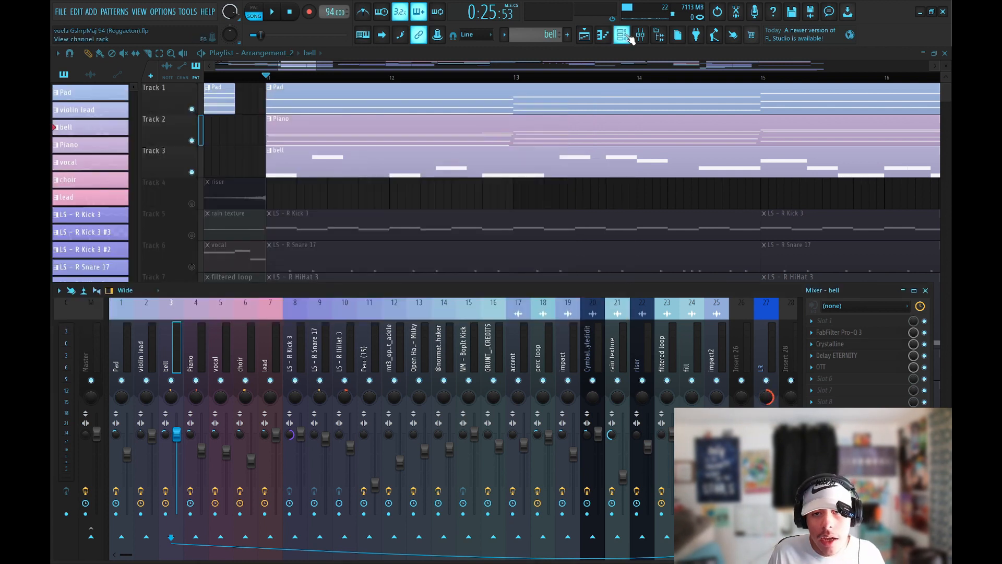
pyautogui.click(837, 355)
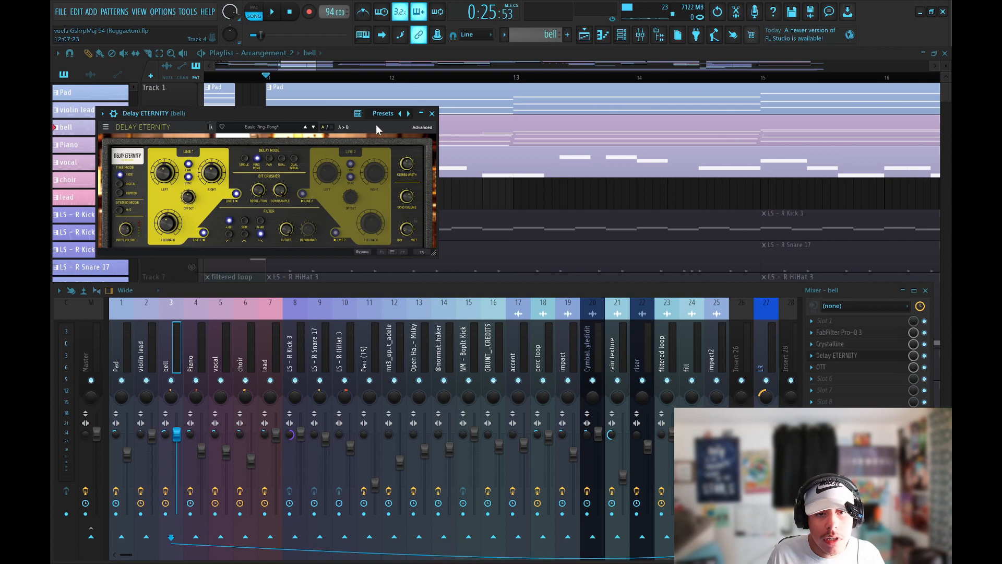
pyautogui.click(431, 114)
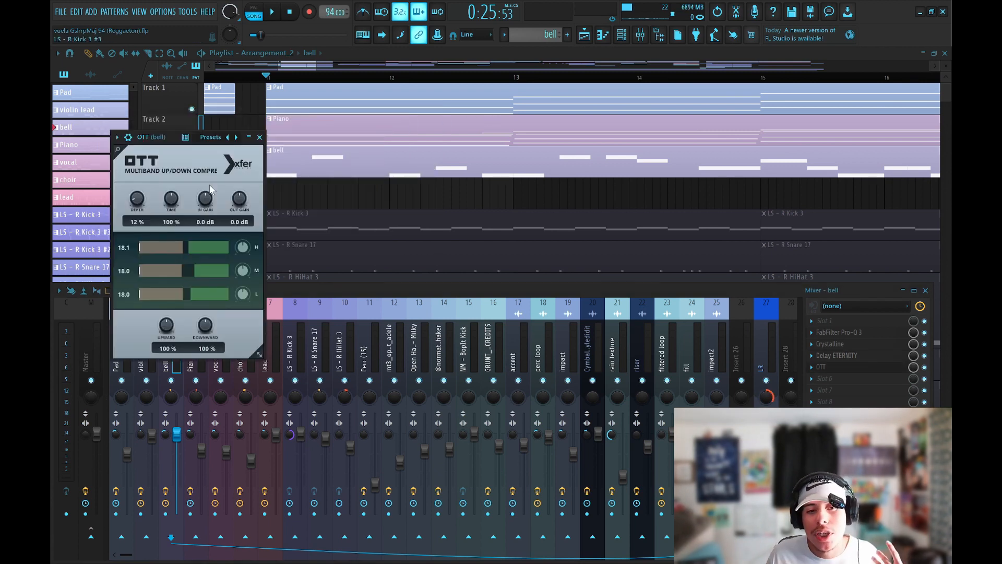
pyautogui.click(260, 137)
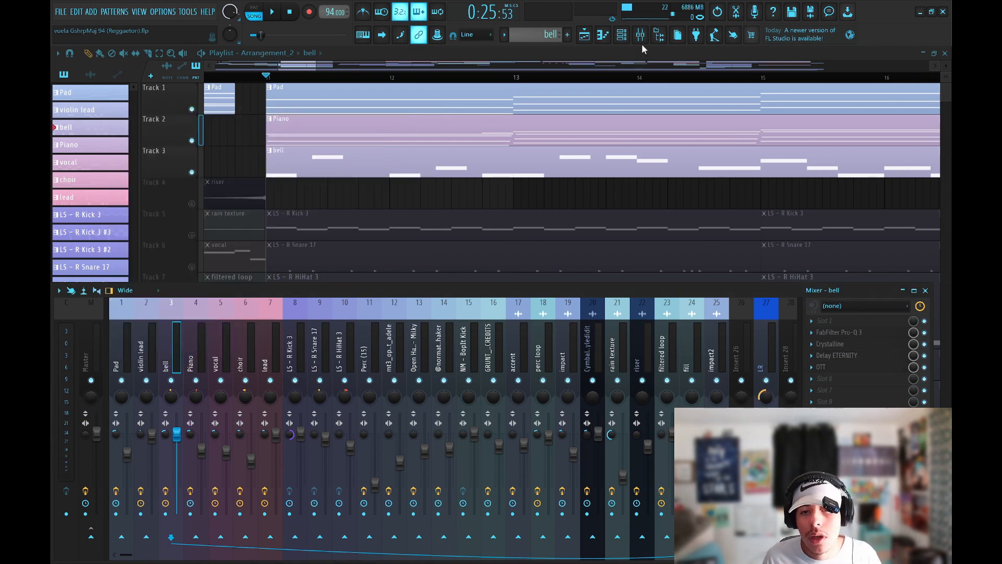
pyautogui.click(640, 35)
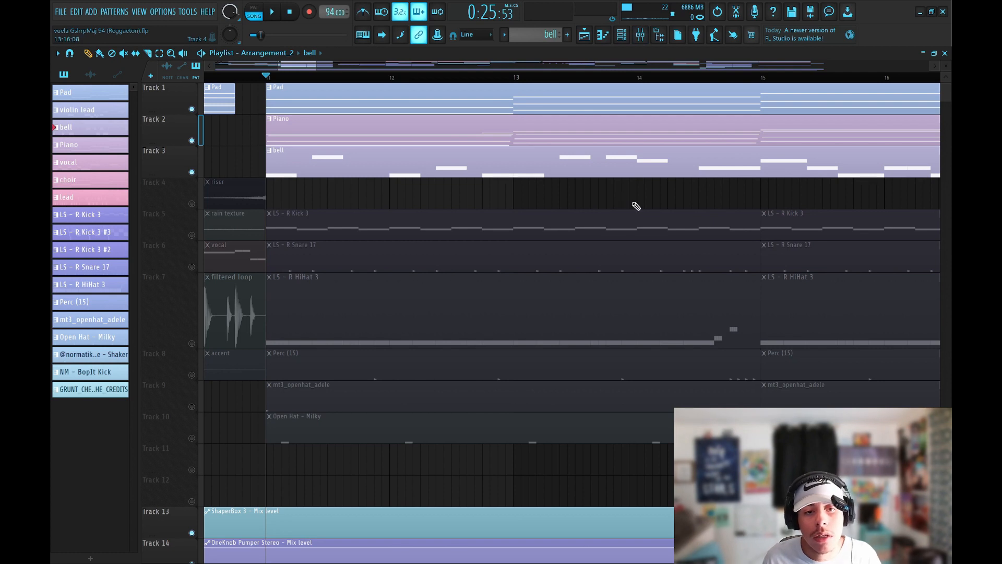
# Step: Play the pad, piano and bell together from bar 11 through the end of the section
pyautogui.press('space')
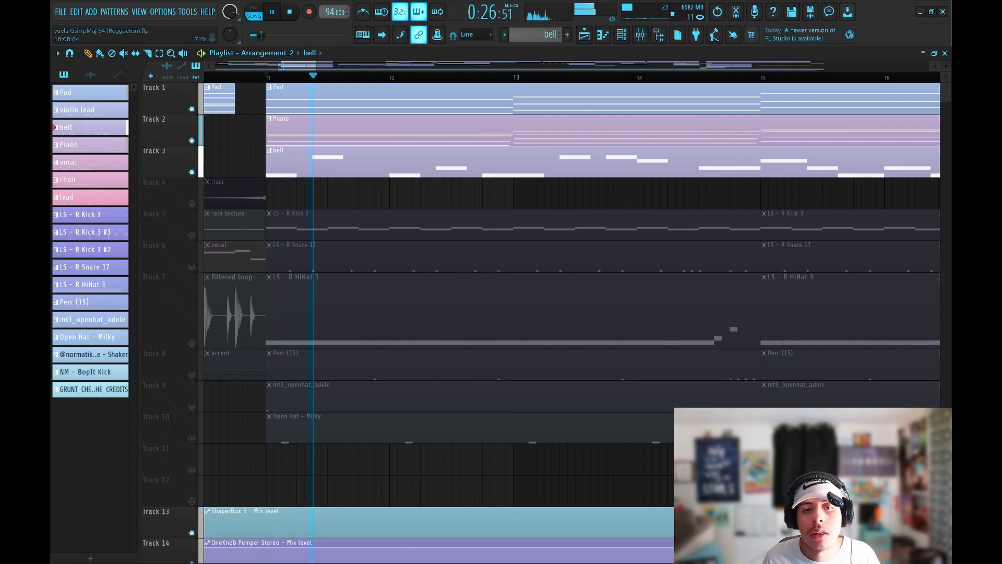
pyautogui.scroll(-2, 887, 84)
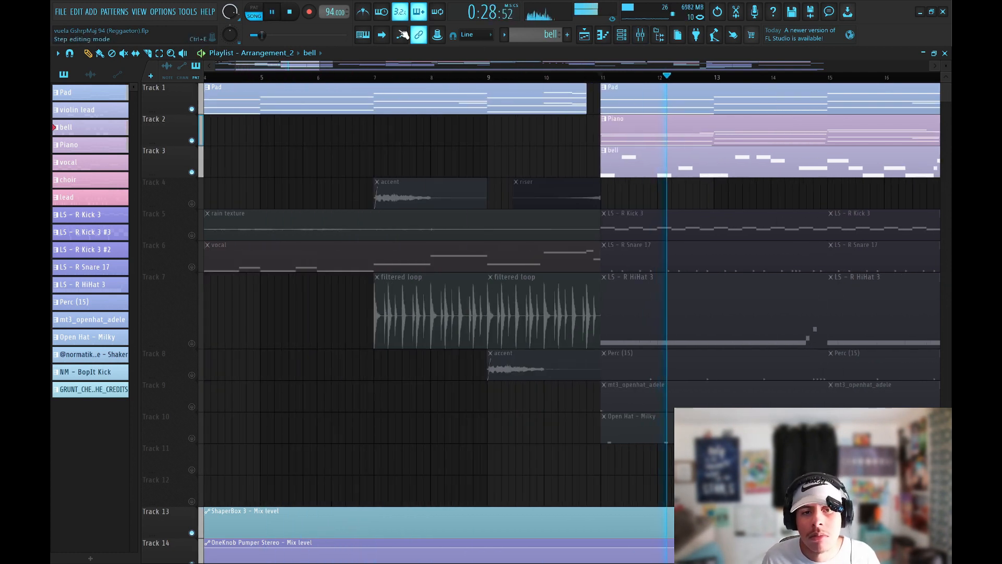
pyautogui.moveTo(300, 65); pyautogui.dragTo(340, 68)
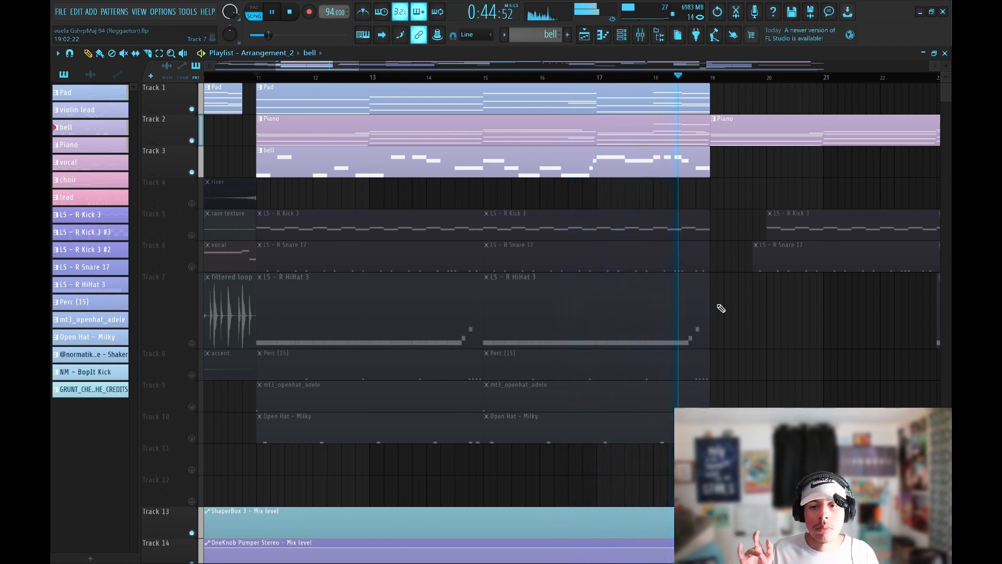
pyautogui.press('space')
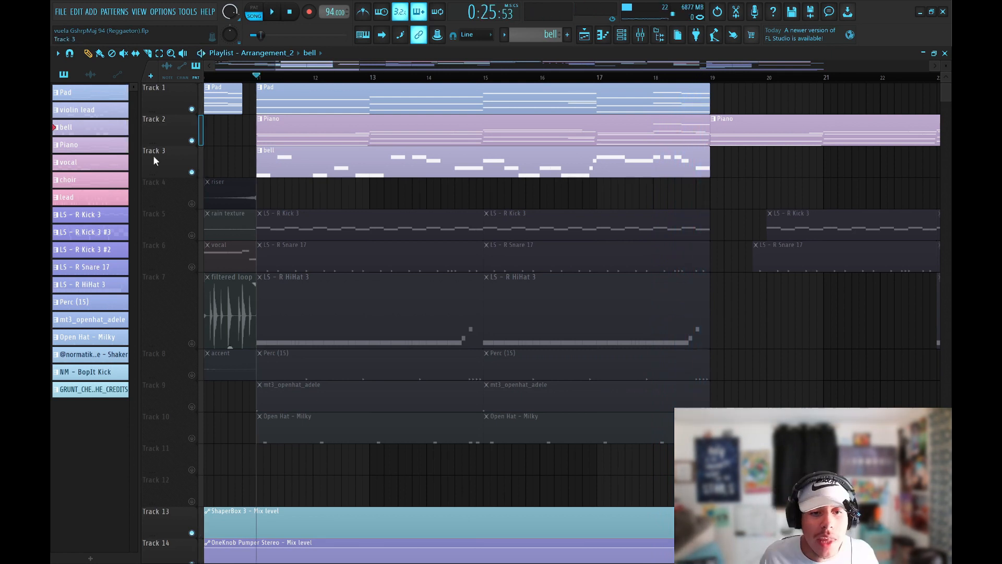
# Step: Toggle the mute state of the bell, piano and pad tracks, and play the LS - R Snare 17 pattern on its own
pyautogui.click(191, 172)
pyautogui.click(192, 141)
pyautogui.click(192, 110)
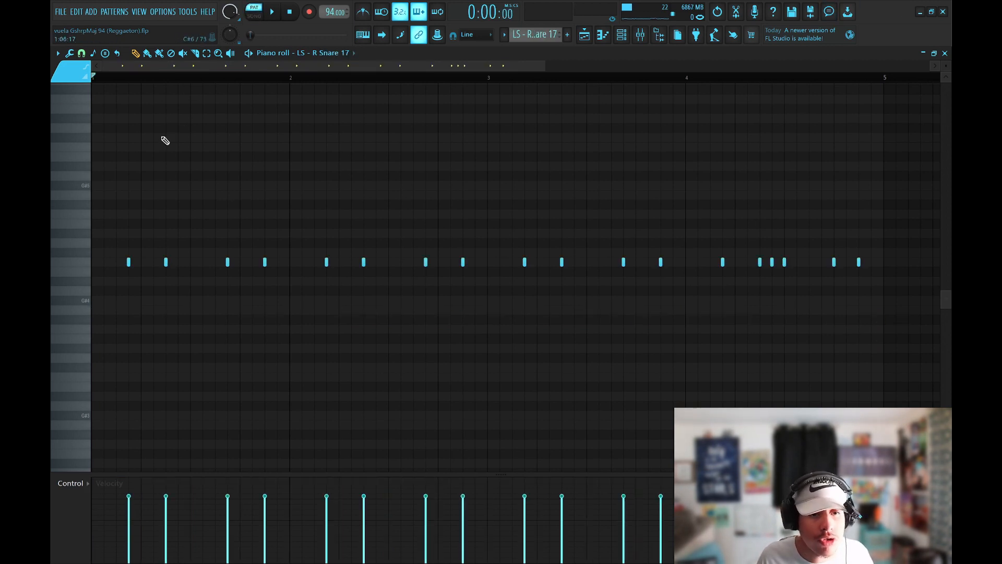
pyautogui.press('space')
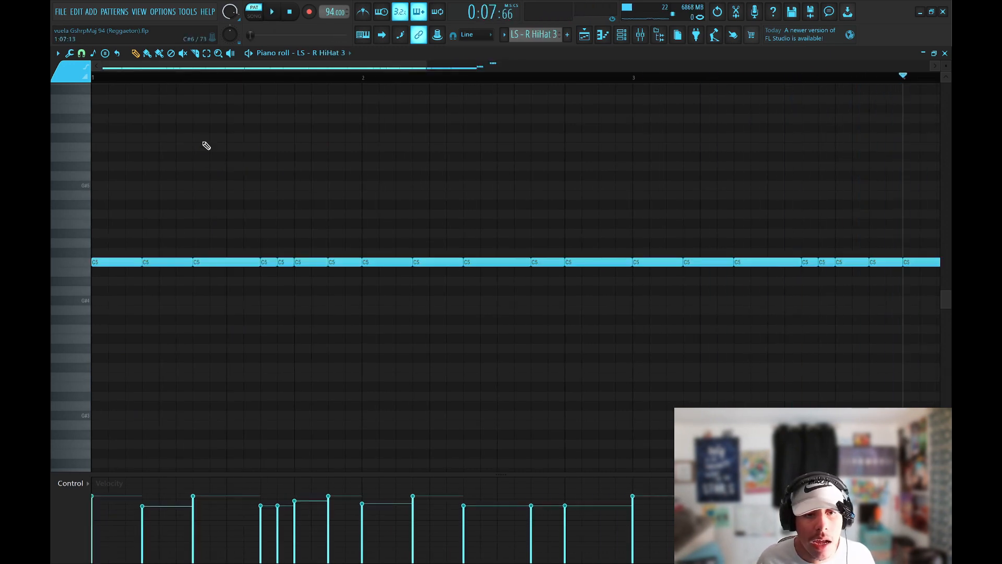
# Step: Examine the LS - R HiHat 3 notes across all four bars and play the pattern on its own
pyautogui.scroll(-3, 240, 83)
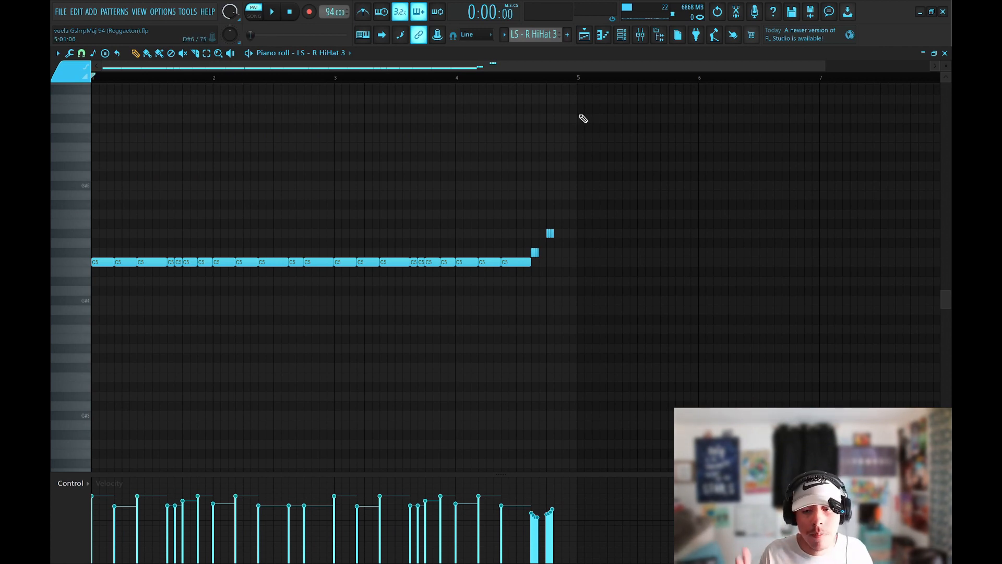
pyautogui.scroll(3, 187, 123)
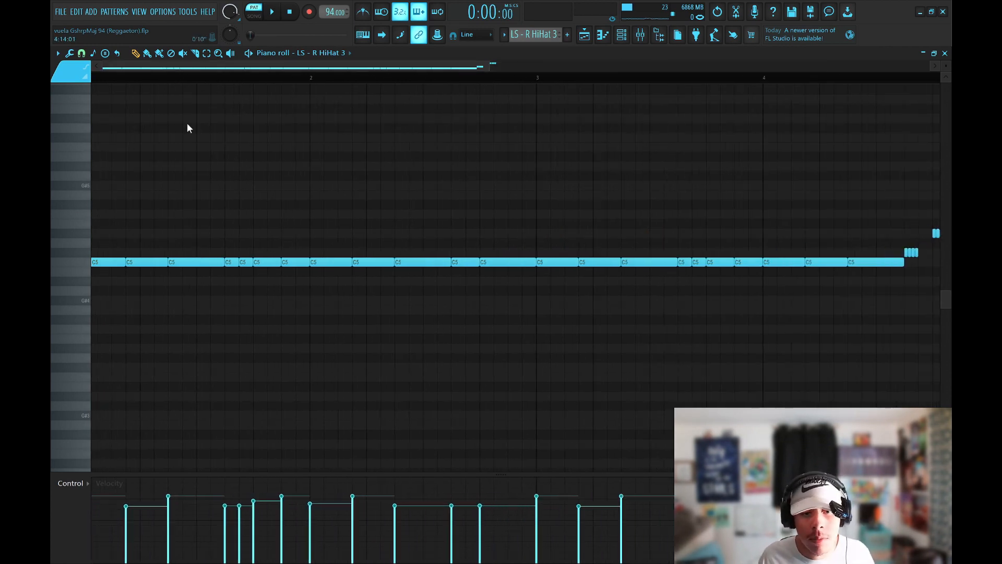
pyautogui.scroll(-2, 280, 85)
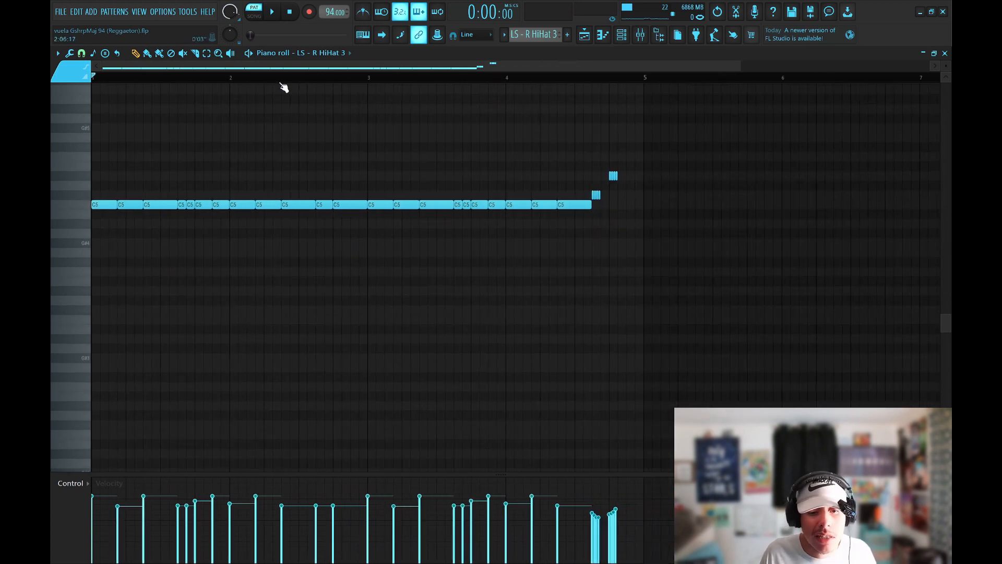
pyautogui.press('space')
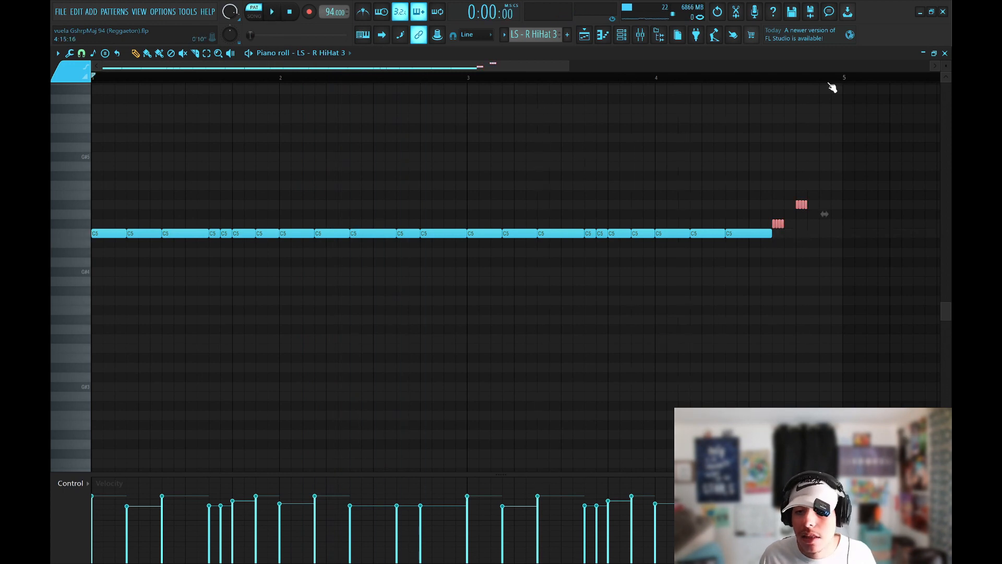
# Step: Highlight the two higher-pitched hi-hat rolls at the end of bar 4, and clear the selection
pyautogui.scroll(2, 833, 88)
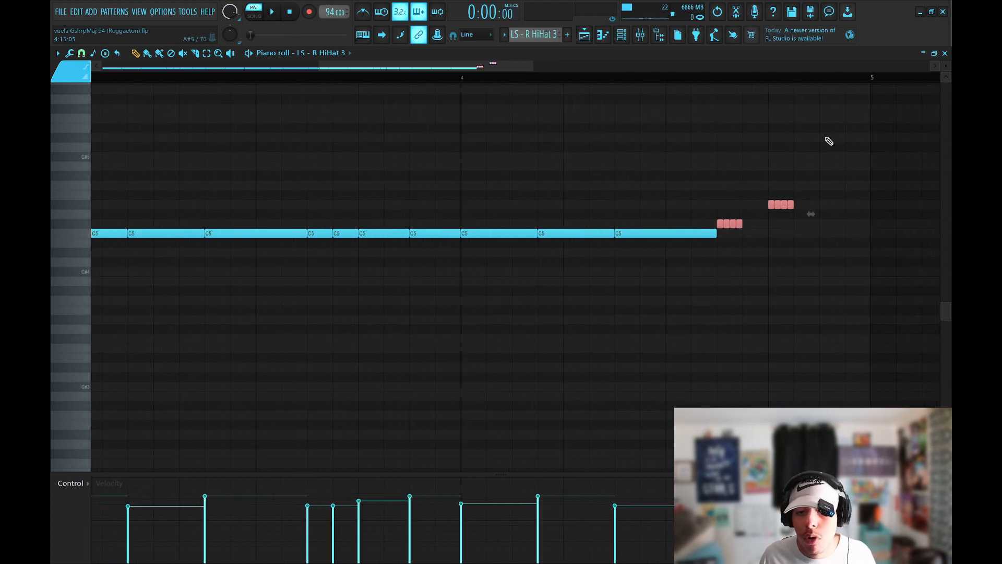
pyautogui.scroll(1, 95, 490)
pyautogui.moveTo(757, 222); pyautogui.dragTo(716, 240)
pyautogui.keyDown('ctrl'); pyautogui.click(749, 236); pyautogui.keyUp('ctrl')
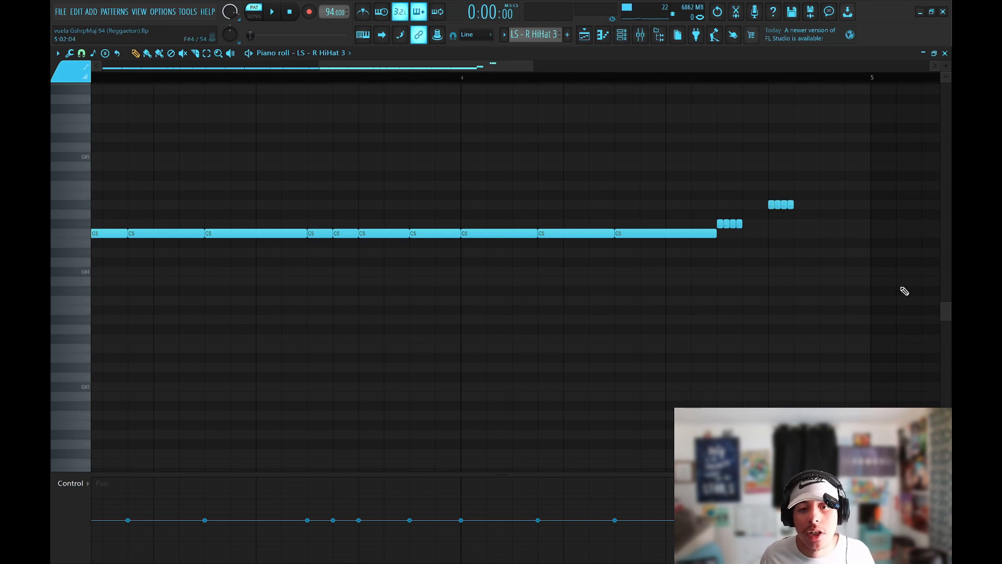
# Step: Inspect the LS - R HiHat 3 channel's sample, envelope and miscellaneous settings
pyautogui.scroll(-5, 905, 291)
pyautogui.press('F6')
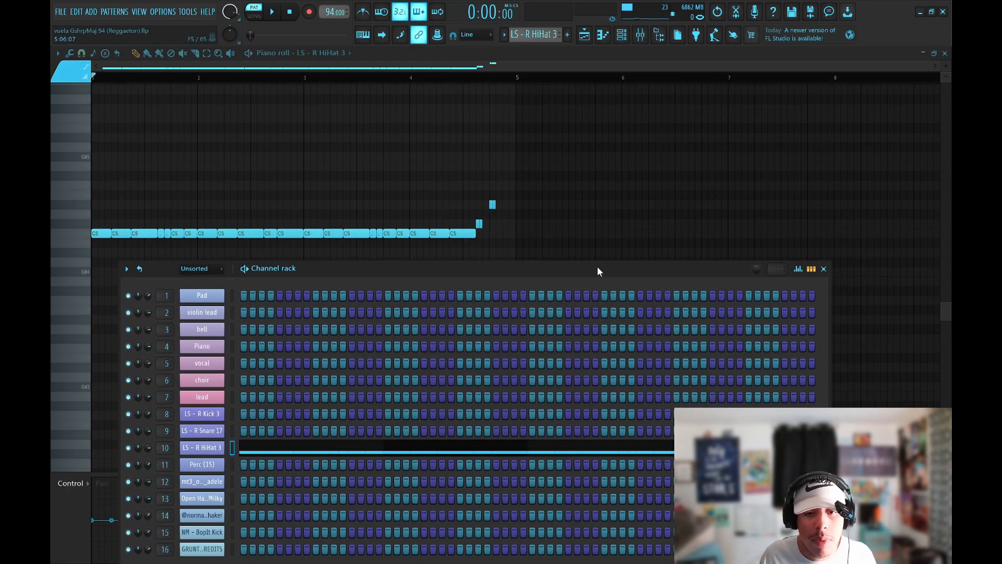
pyautogui.press('F6')
pyautogui.press('F6')
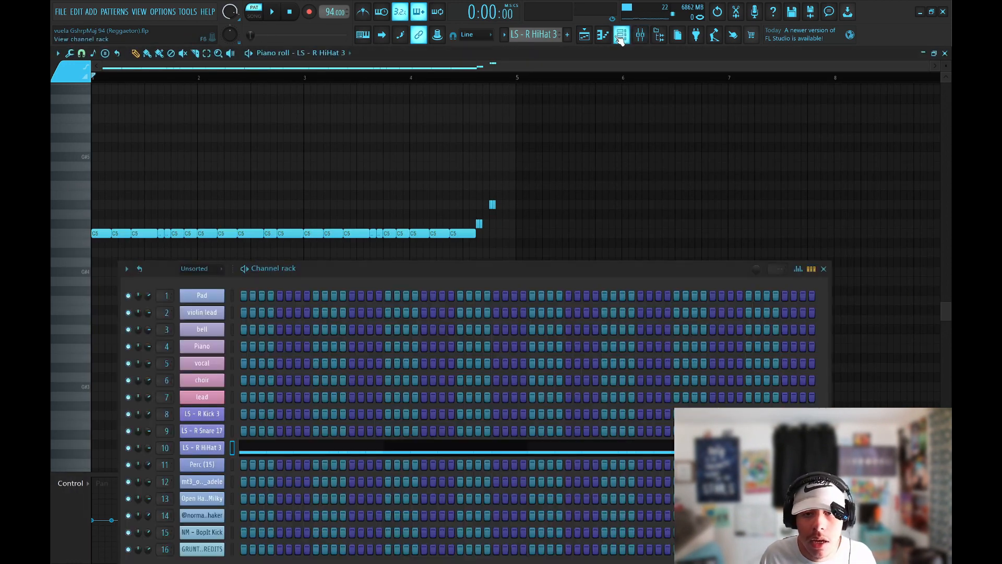
pyautogui.click(215, 451)
pyautogui.moveTo(172, 94); pyautogui.dragTo(227, 96)
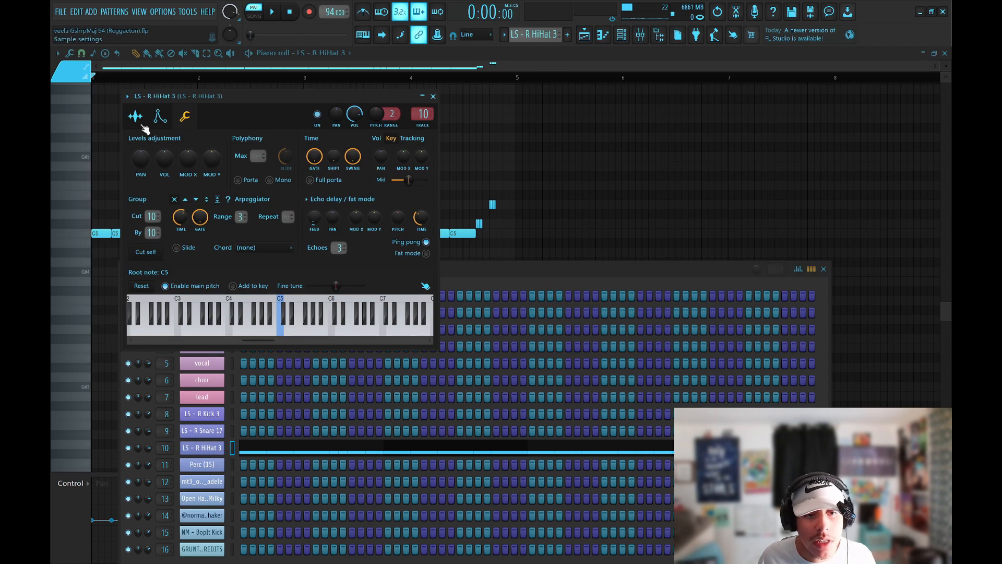
pyautogui.click(136, 119)
pyautogui.click(161, 117)
pyautogui.click(186, 118)
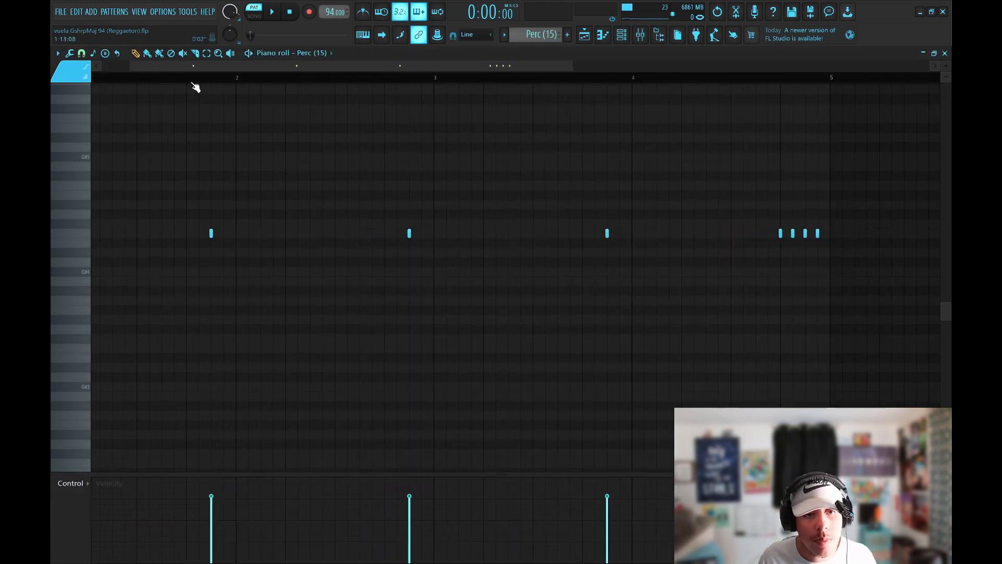
# Step: Play the Perc (15) pattern from just before its first hit, and return to the playlist
pyautogui.click(197, 78)
pyautogui.press('space')
pyautogui.press('space')
pyautogui.press('F5')
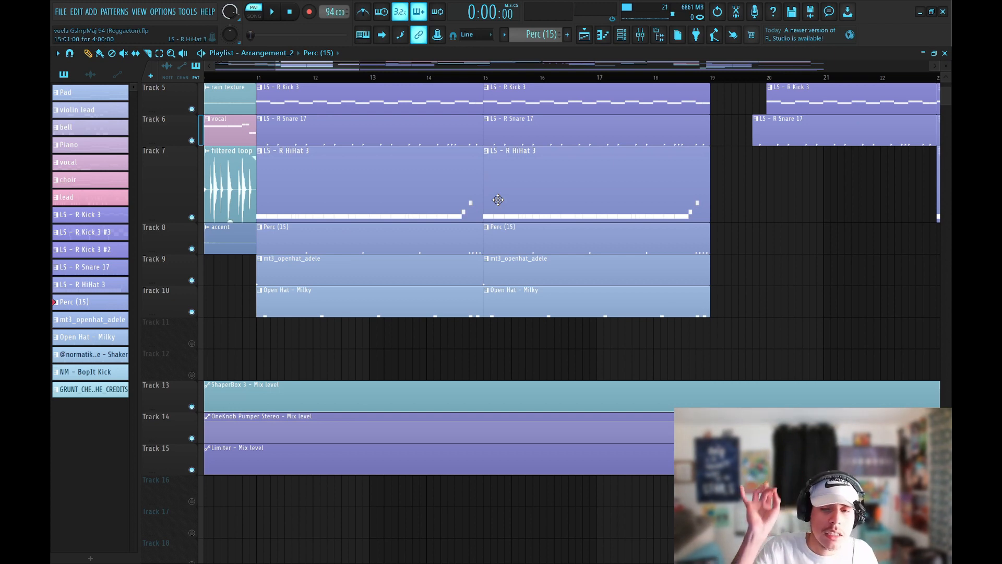
# Step: Show the mt3_openhat_adele pattern's single hit in the piano roll and play it
pyautogui.doubleClick(320, 261)
pyautogui.scroll(2, 296, 89)
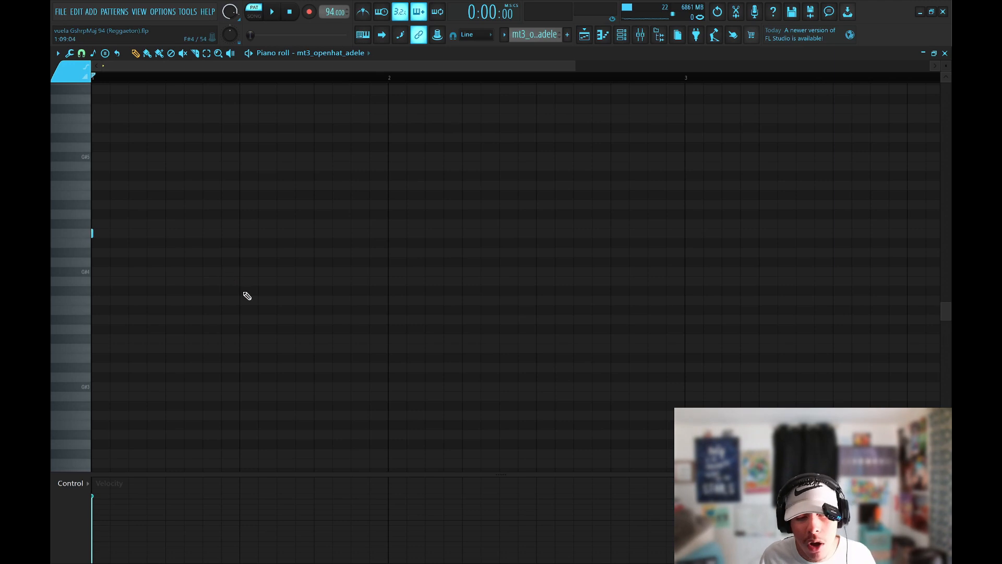
pyautogui.press('space')
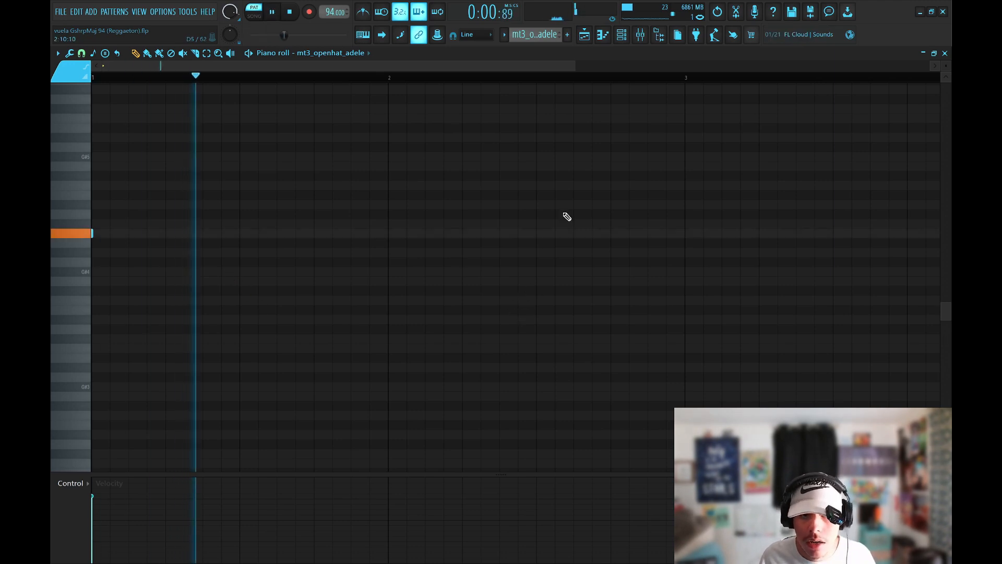
pyautogui.press('space')
# Step: Examine and play the Open Hat - Milky pattern, and return to the playlist
pyautogui.scroll(2, 191, 76)
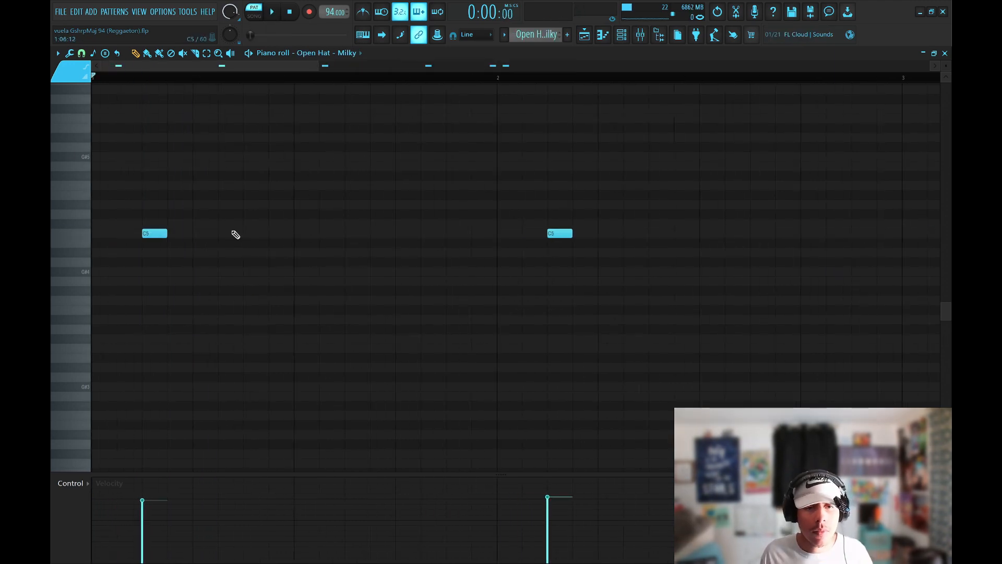
pyautogui.press('space')
pyautogui.press('space')
pyautogui.scroll(-3, 561, 78)
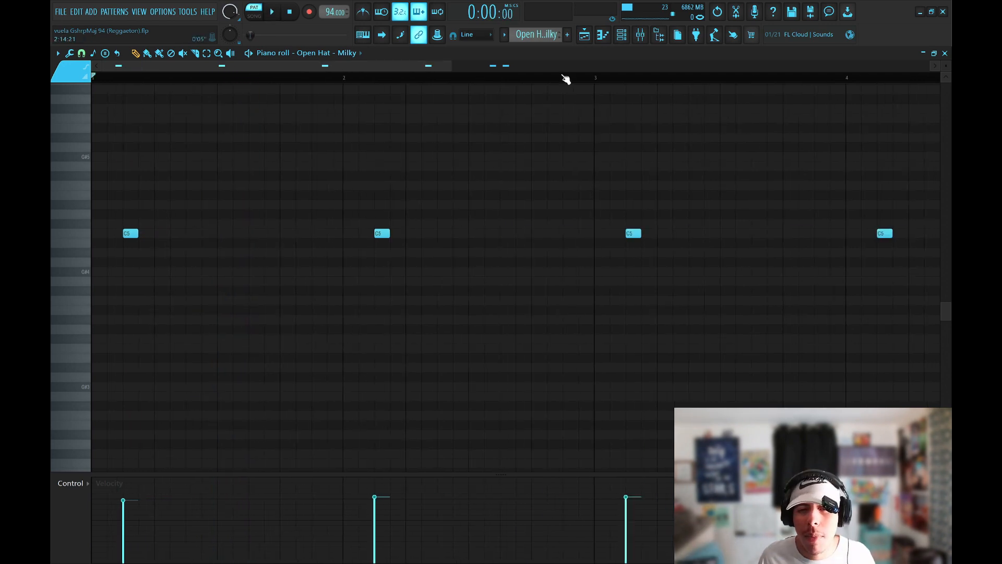
pyautogui.press('F5')
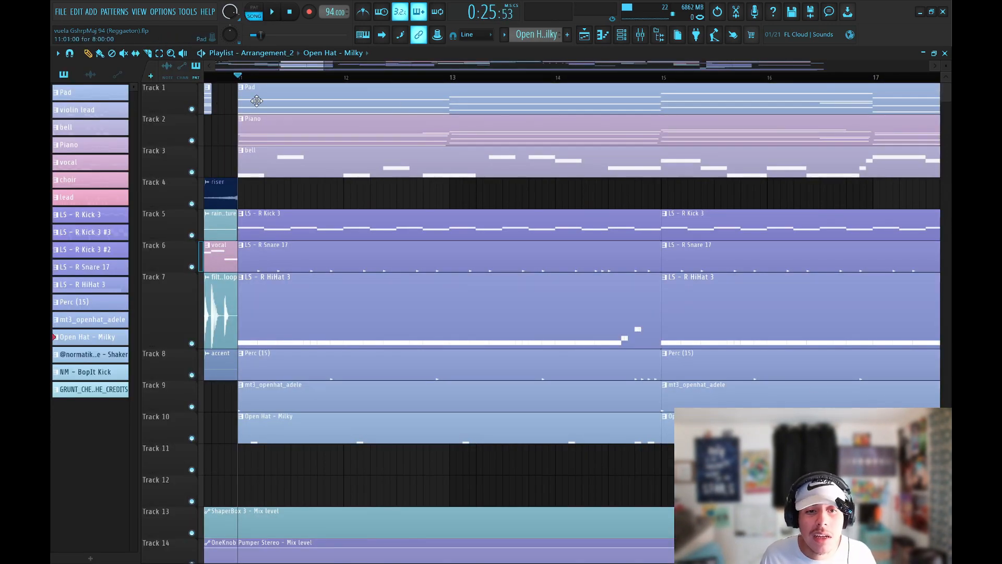
# Step: Play the full arrangement from bar 7, through the transition into the section starting at bar 11
pyautogui.press('space')
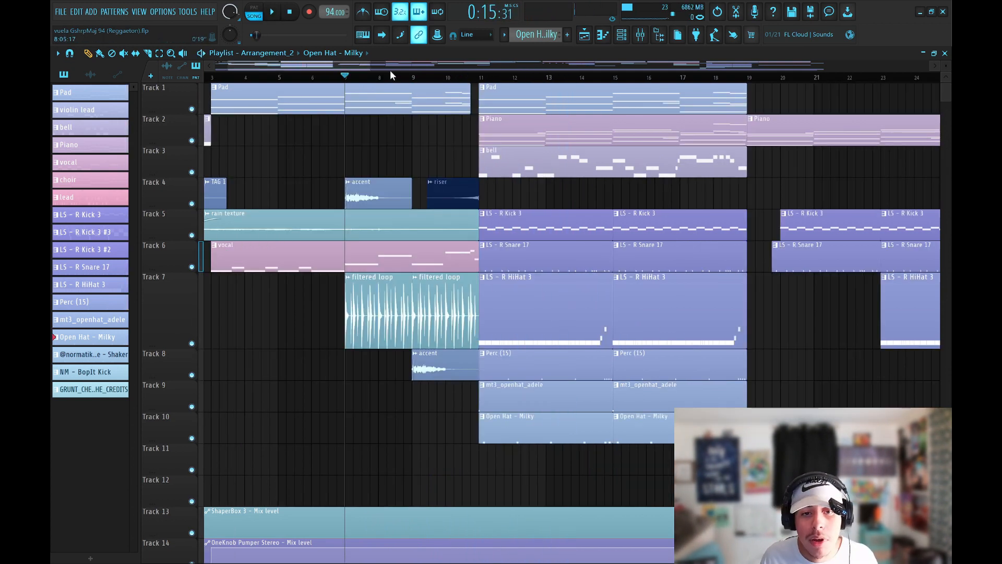
pyautogui.scroll(2, 393, 75)
pyautogui.moveTo(305, 68); pyautogui.dragTo(310, 69)
pyautogui.press('space')
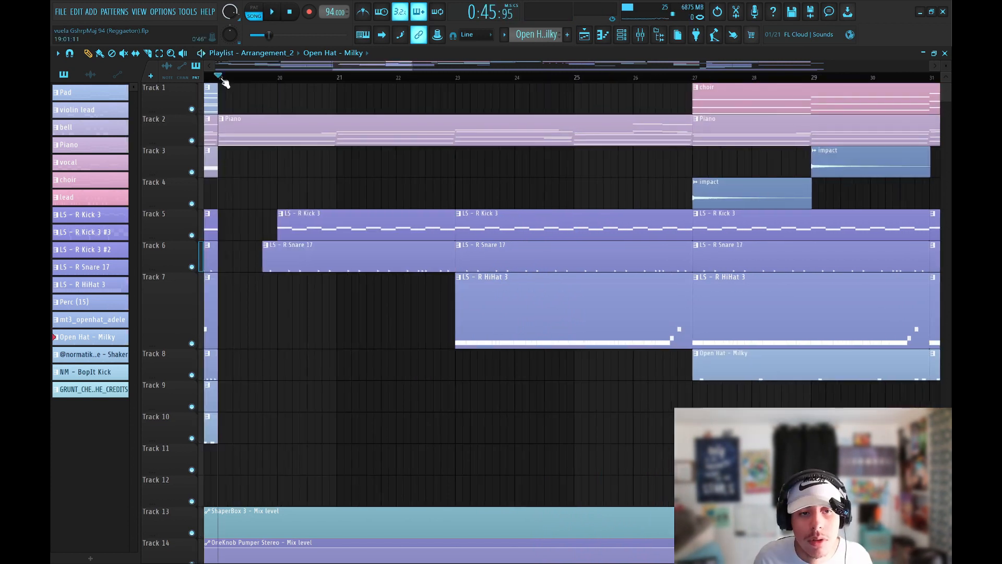
# Step: Play the start of the following section from bar 19, with the piano, snare and kick
pyautogui.moveTo(225, 82); pyautogui.dragTo(689, 101)
pyautogui.hotkey('ctrl', 'd')
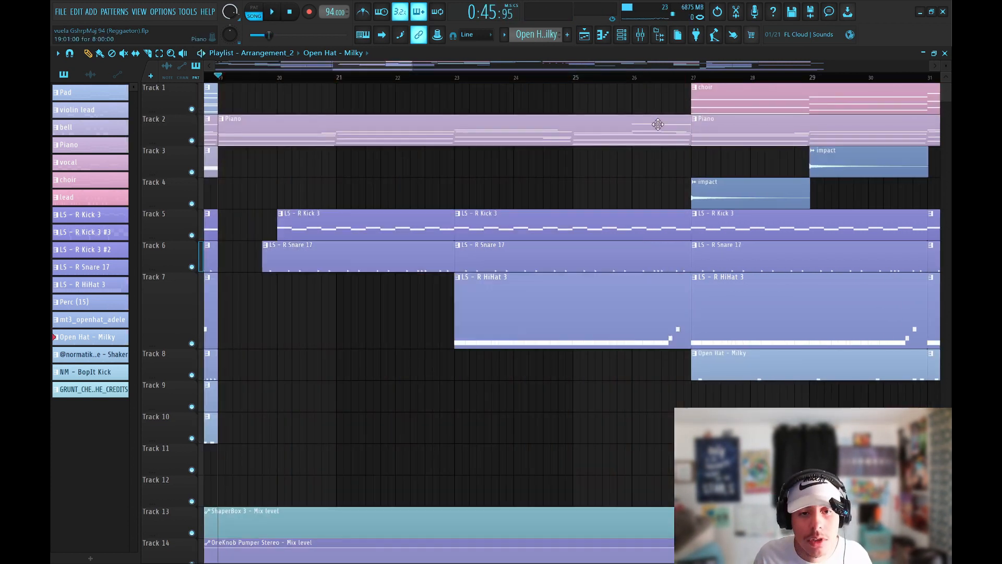
pyautogui.press('space')
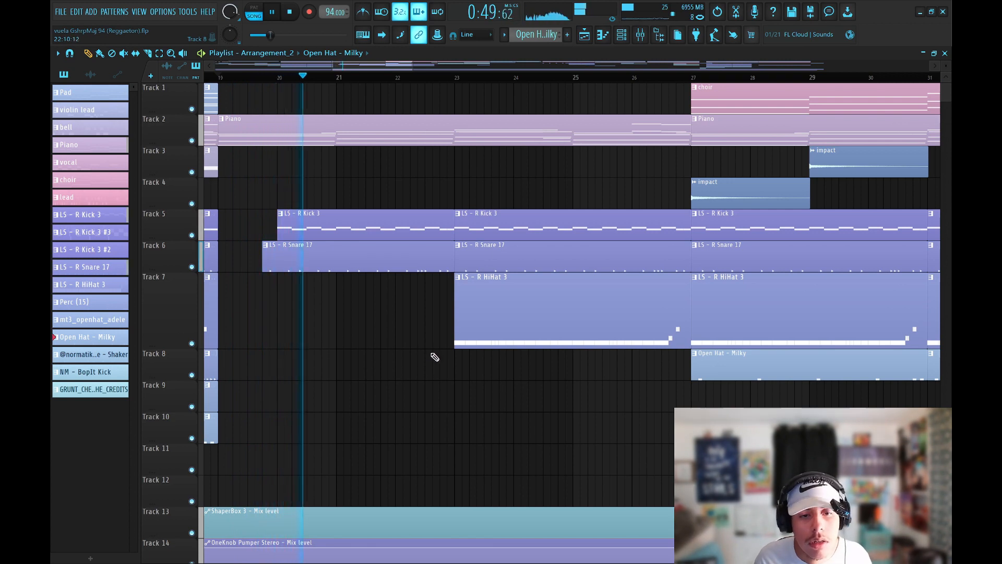
pyautogui.press('space')
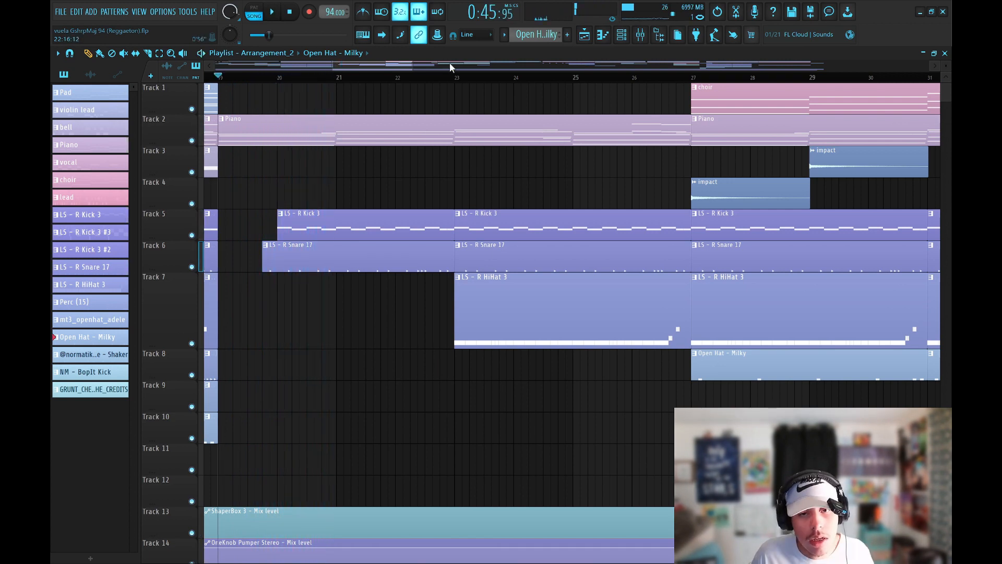
# Step: Select bars 19 to 27 in the playlist timeline and play the selected section
pyautogui.moveTo(219, 78); pyautogui.dragTo(689, 80)
pyautogui.click(690, 78)
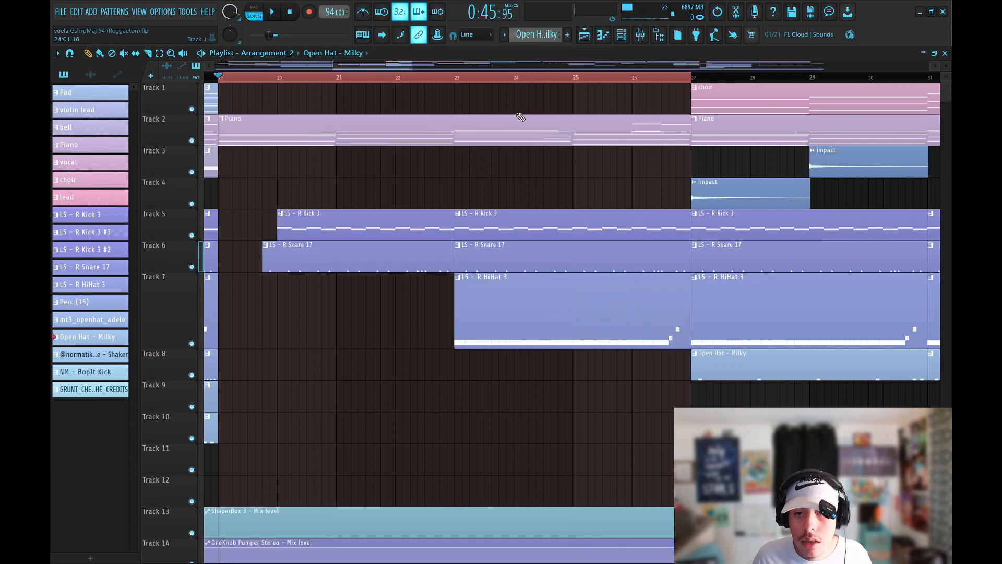
pyautogui.press('space')
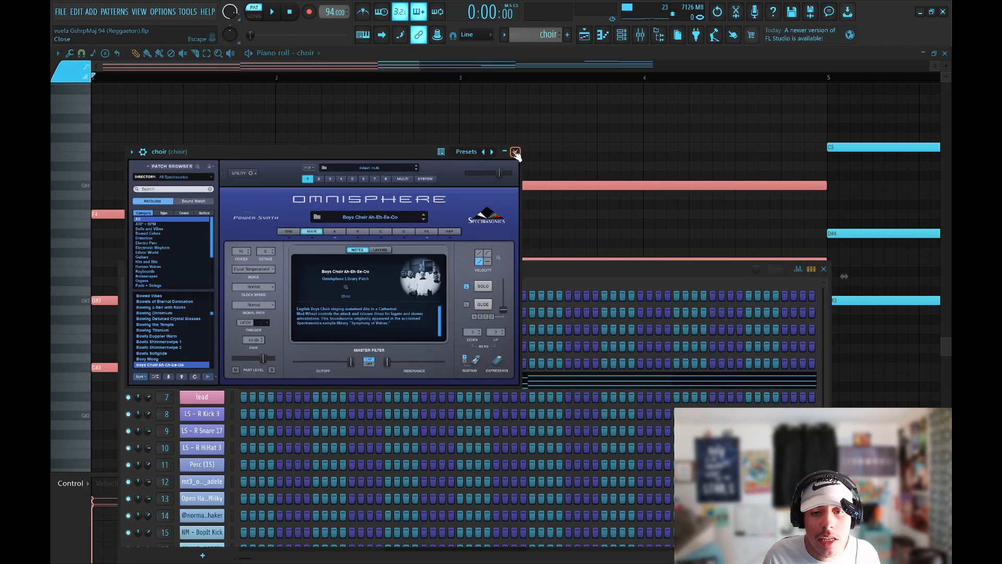
# Step: Close the choir's Omnisphere instrument with the Boys Choir Ah-Eh-Ee-Oo patch, leaving the choir chords on view in the piano roll
pyautogui.click(515, 152)
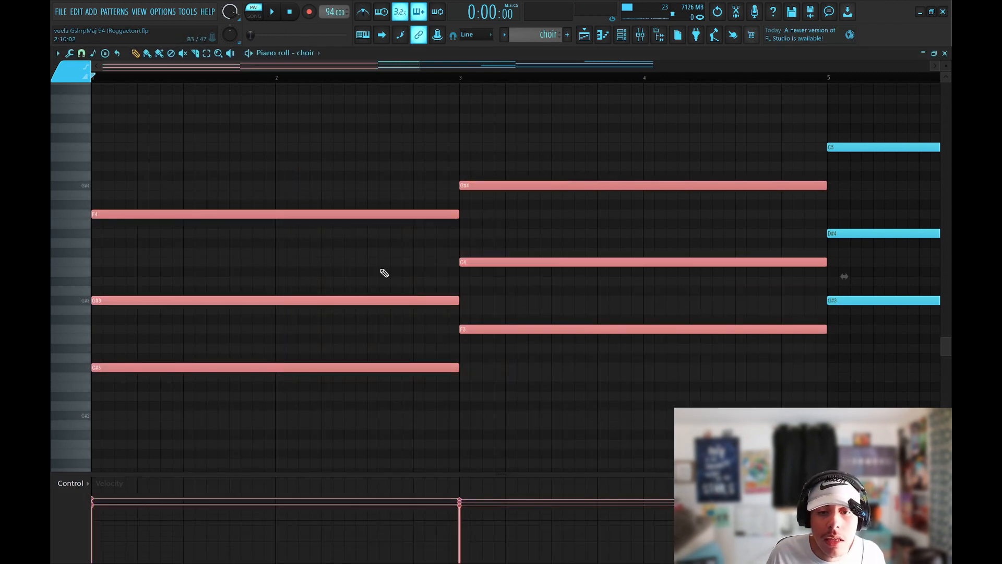
# Step: Examine the choir's chords and short passing notes across bars 1 to 9 in the piano roll
pyautogui.scroll(-4, 499, 80)
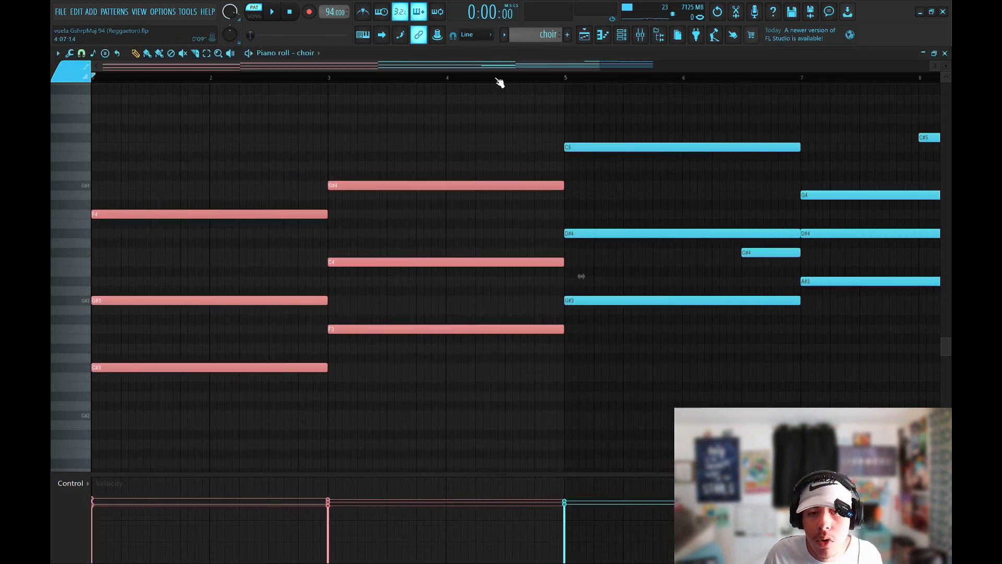
pyautogui.scroll(3, 594, 274)
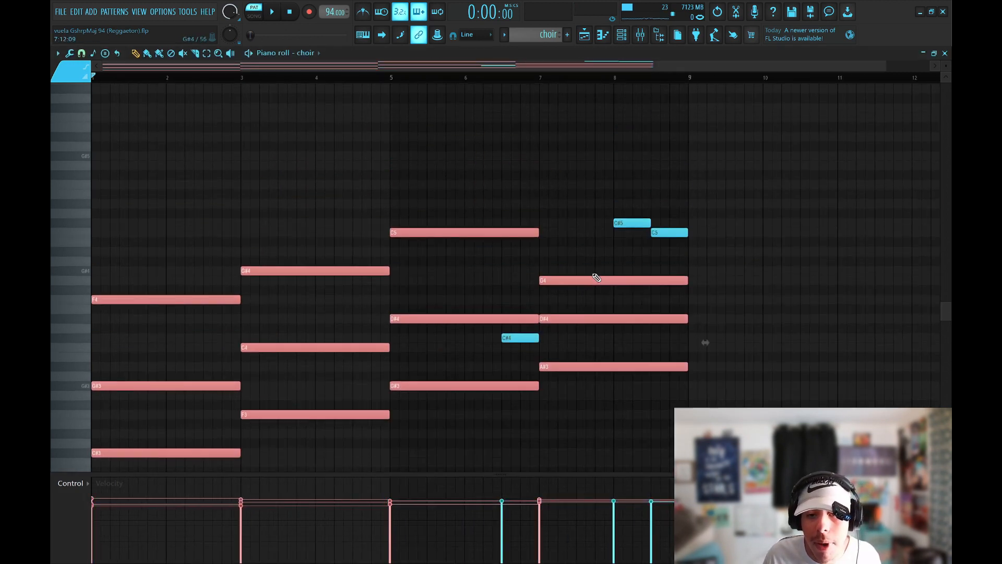
pyautogui.scroll(-3, 597, 277)
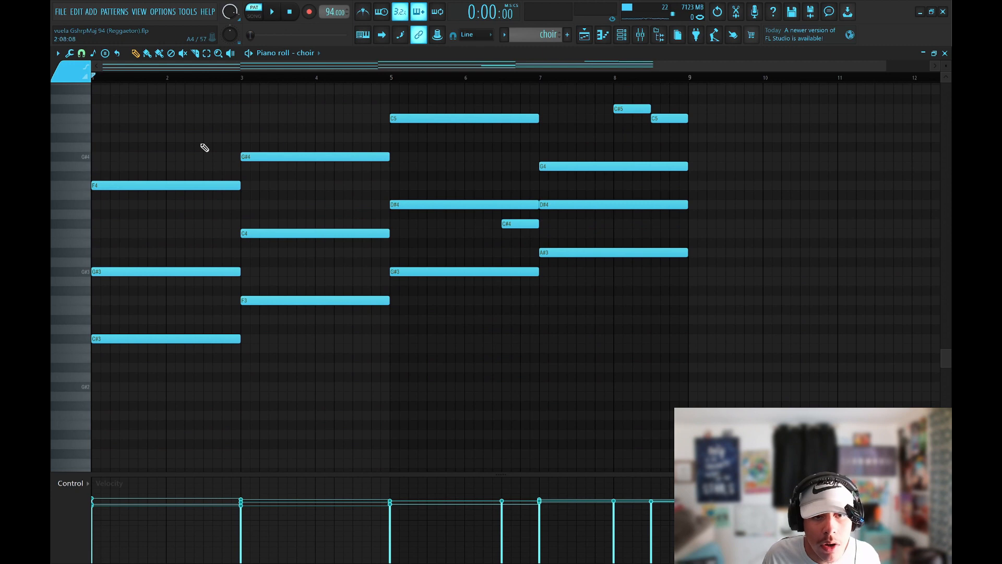
pyautogui.moveTo(105, 399); pyautogui.dragTo(222, 105)
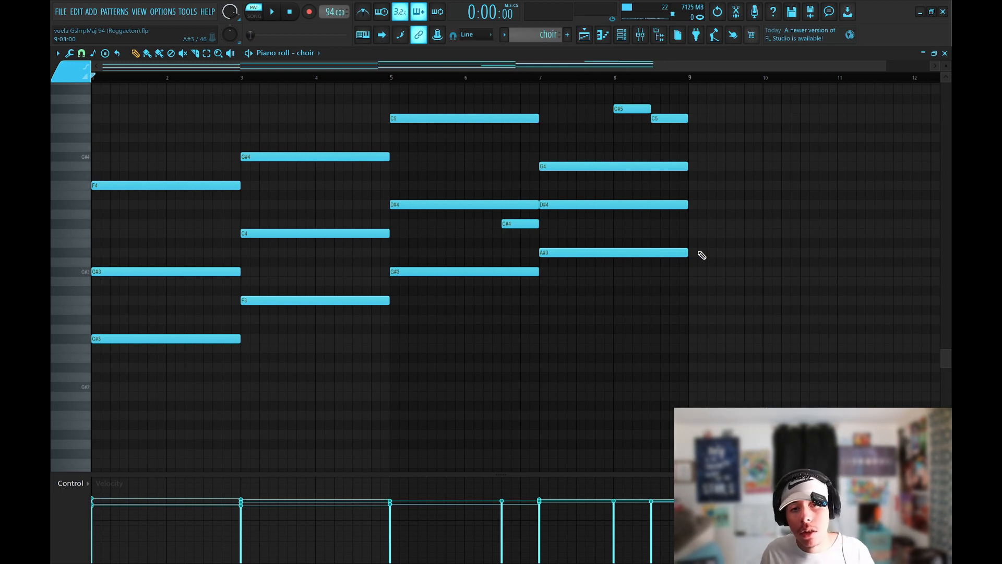
pyautogui.scroll(2, 441, 191)
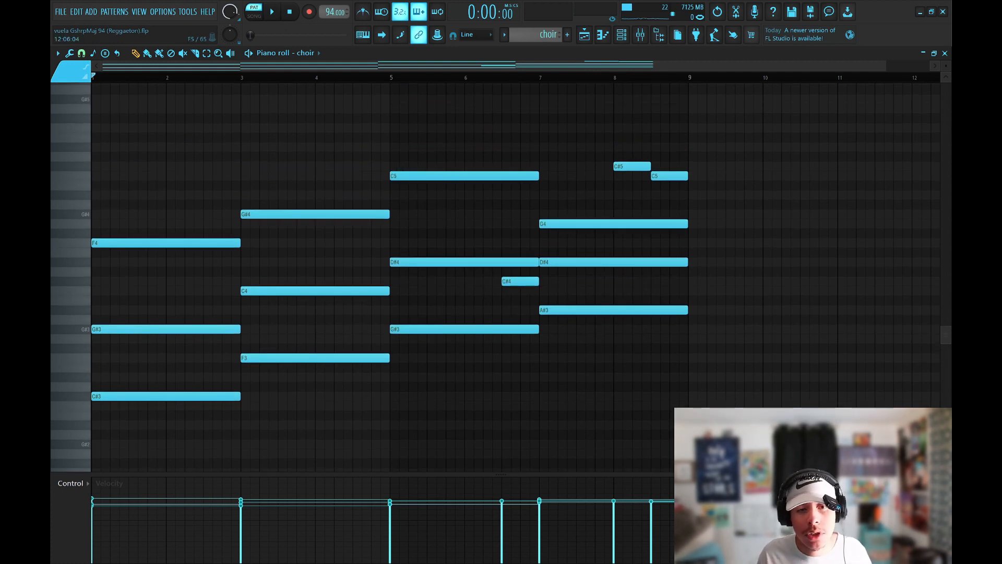
# Step: Play the section from bar 27 with the Track 4 impact clip muted, and unmute the clip after stopping
pyautogui.press('space')
pyautogui.scroll(-1, 365, 392)
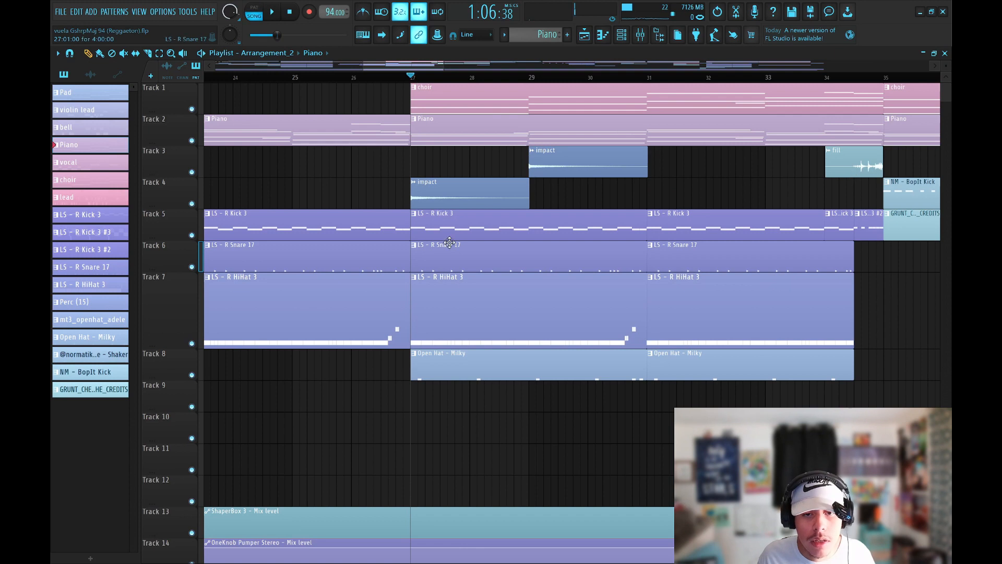
pyautogui.press('space')
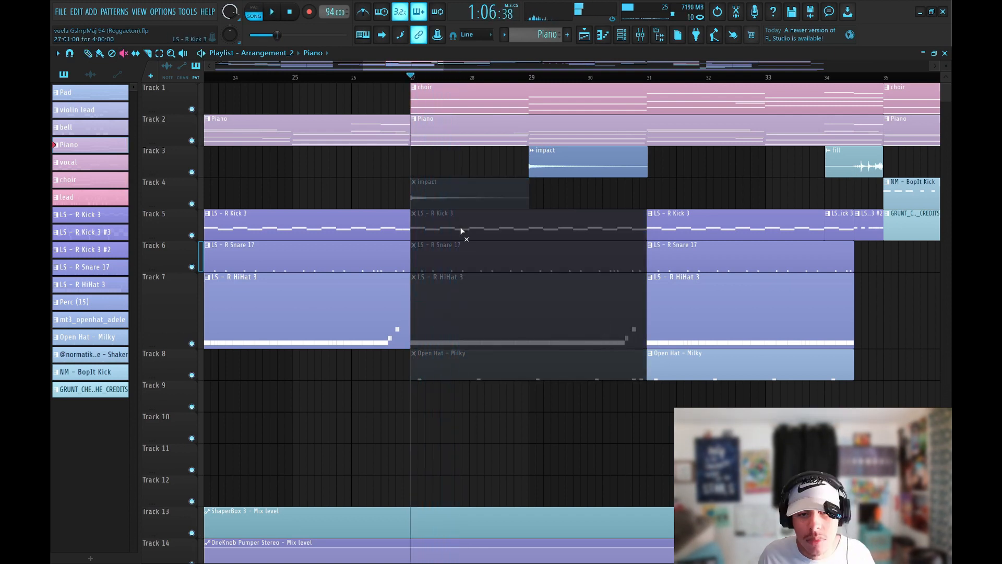
pyautogui.hotkey('ctrl', 'z')
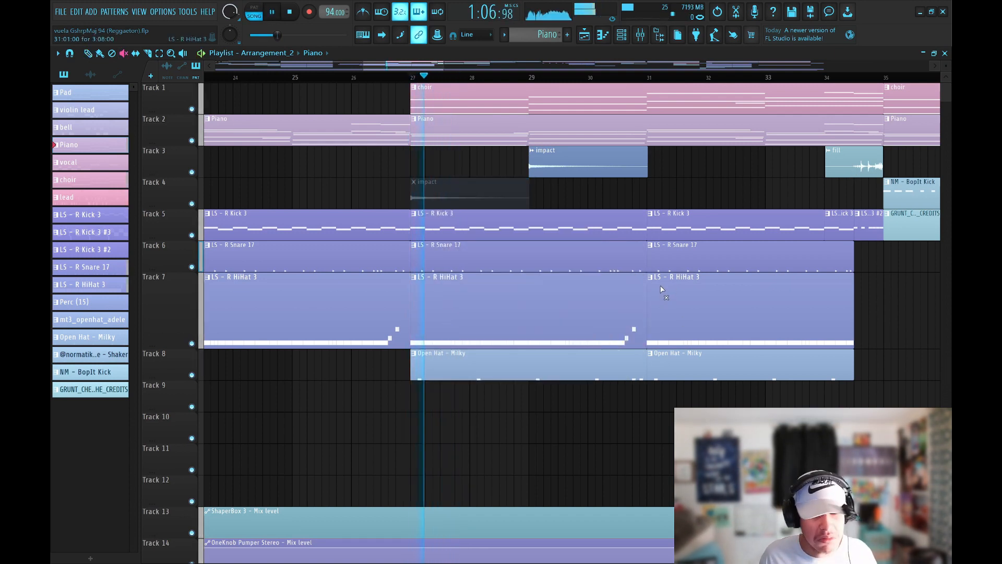
pyautogui.press('space')
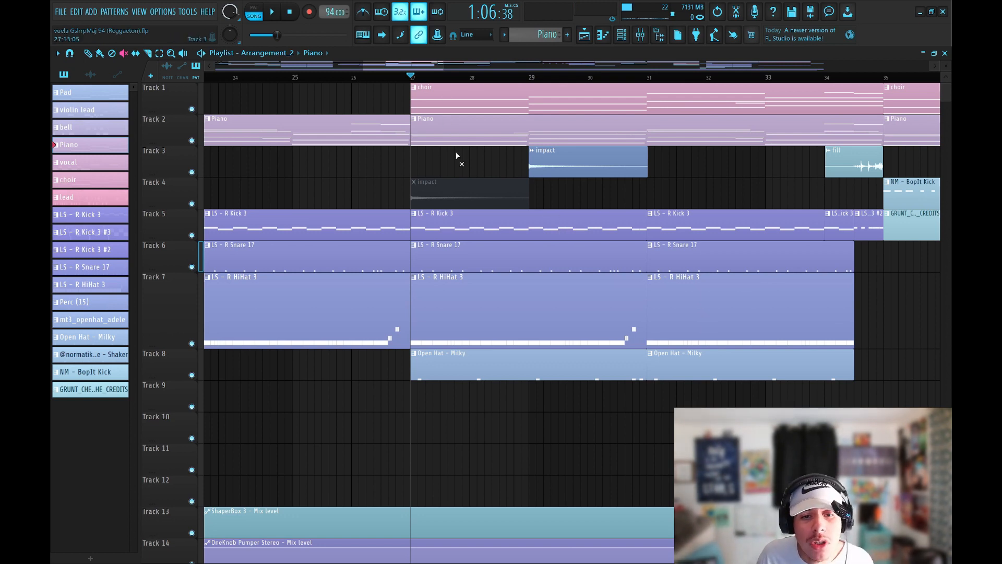
pyautogui.click(454, 190)
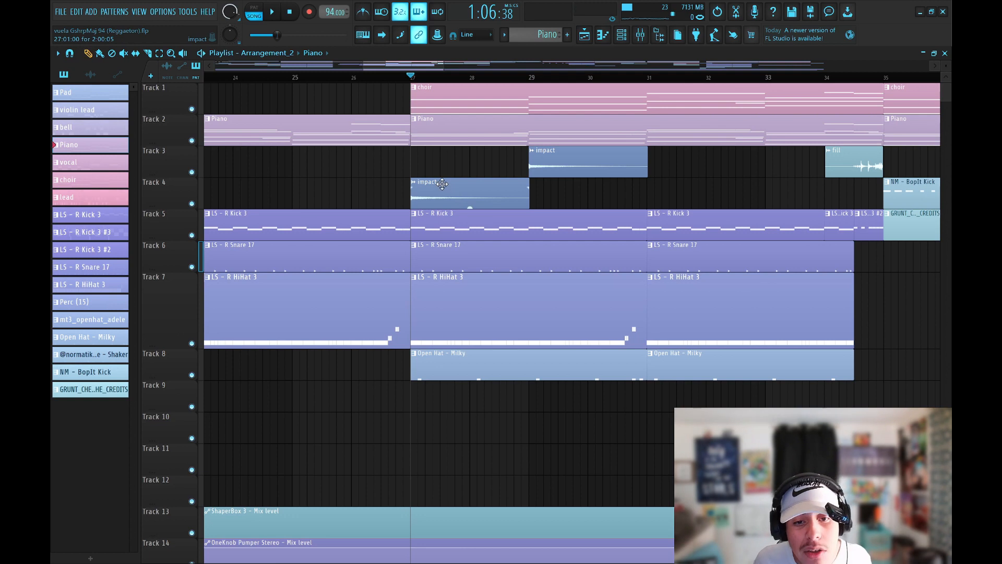
# Step: Open the impact clip's sample settings at bar 27 and close them
pyautogui.doubleClick(442, 184)
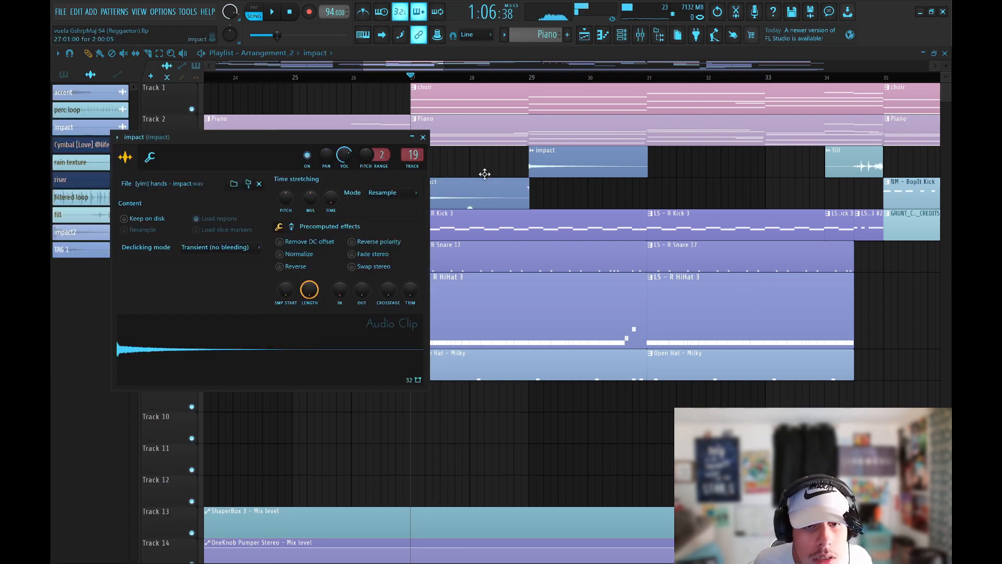
pyautogui.click(423, 137)
pyautogui.scroll(3, 506, 85)
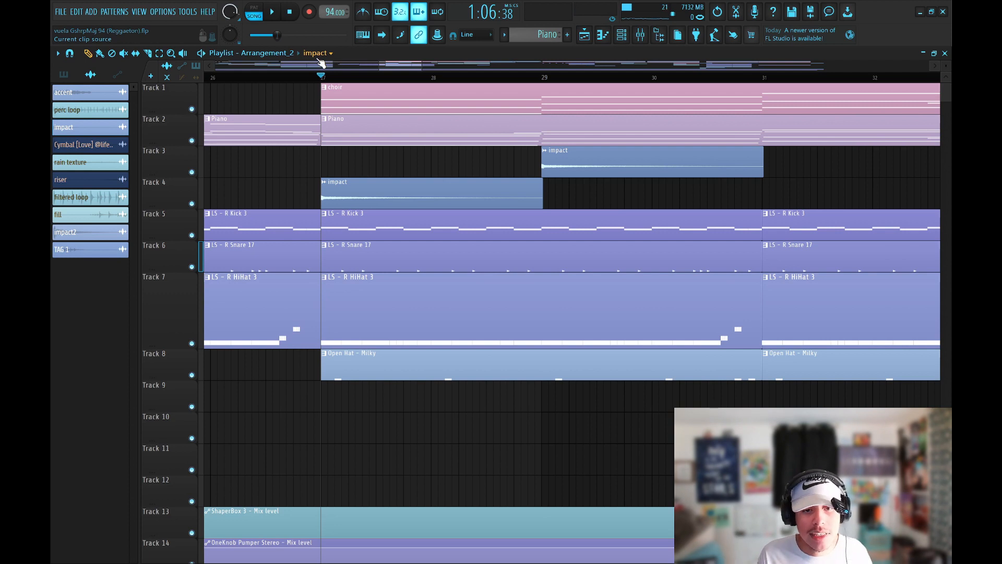
# Step: Play the section from just before bar 27, stop, and select bars 27 to 35 in the playlist timeline
pyautogui.moveTo(320, 74)
pyautogui.mouseDown()
pyautogui.moveTo(285, 80)
pyautogui.moveTo(297, 83)
pyautogui.mouseUp()
pyautogui.press('space')
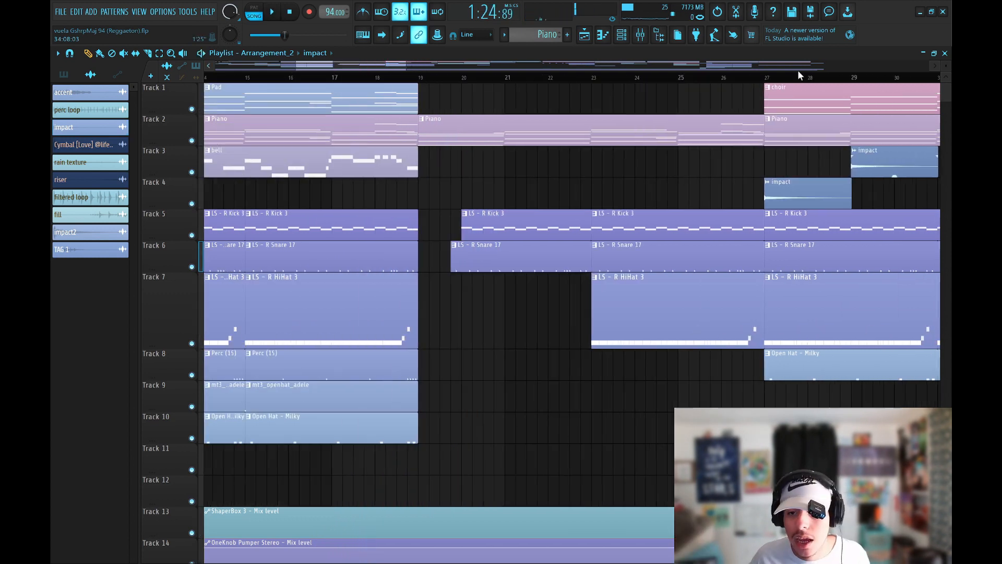
pyautogui.hscroll(5, 797, 69)
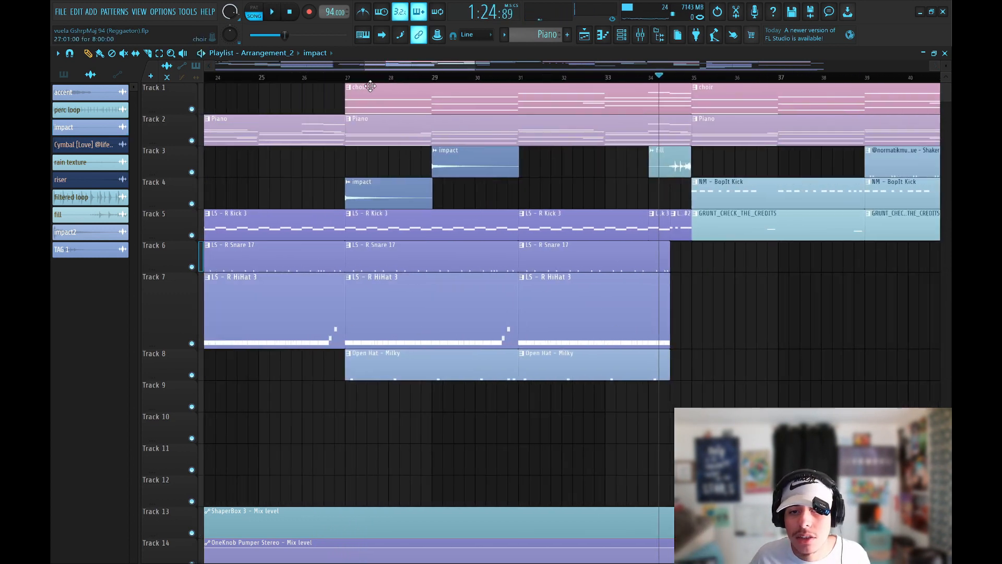
pyautogui.moveTo(350, 80); pyautogui.dragTo(689, 109)
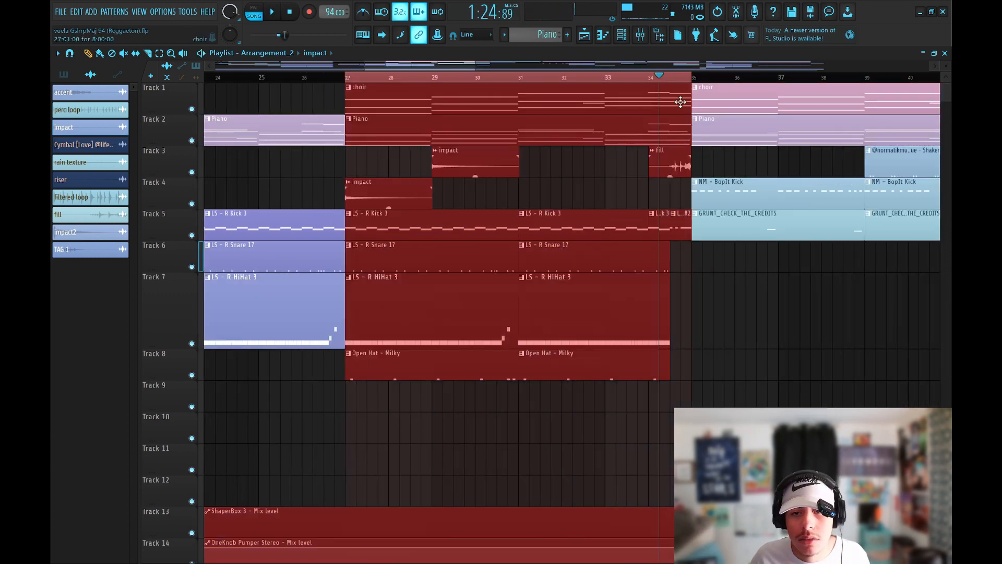
# Step: Play the end of the section through the fill clip and kick variation in bar 34
pyautogui.click(608, 78)
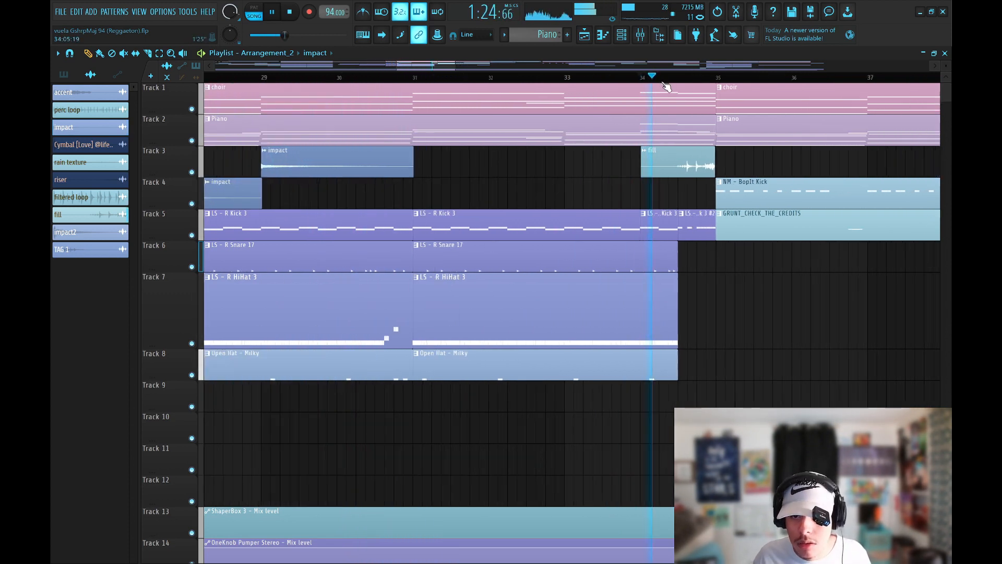
pyautogui.scroll(3, 740, 110)
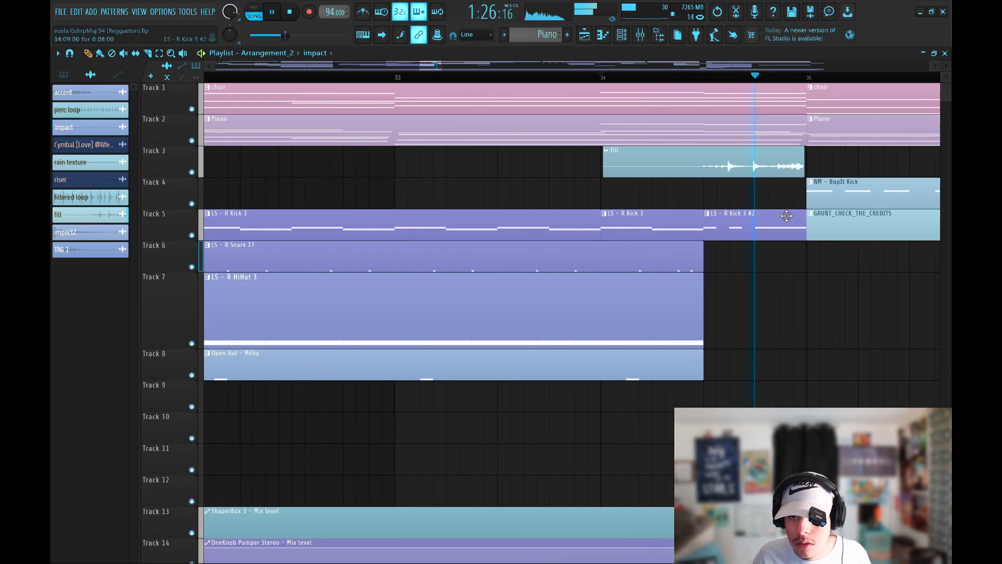
pyautogui.press('space')
pyautogui.scroll(-1, 446, 76)
pyautogui.moveTo(441, 68); pyautogui.dragTo(448, 68)
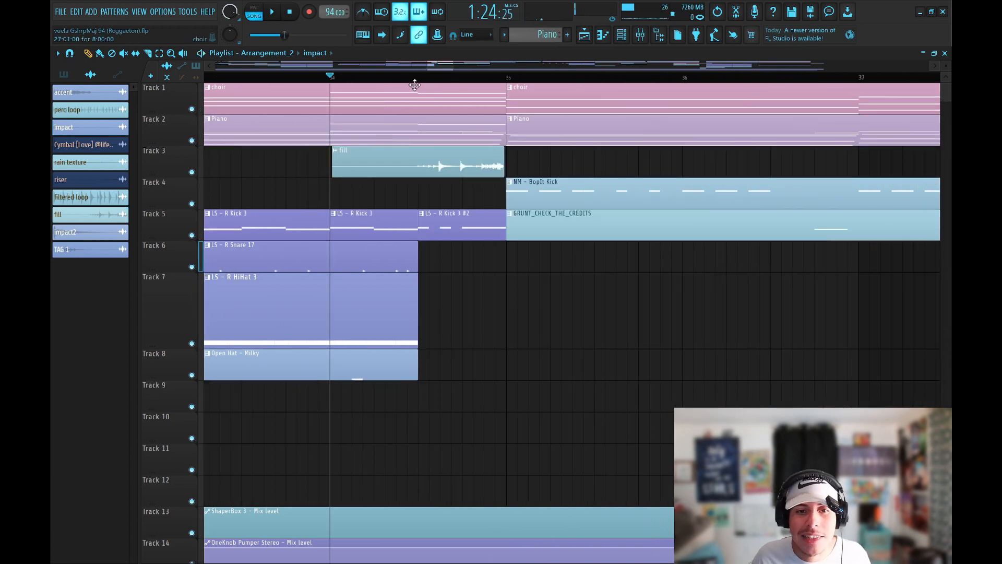
# Step: Open the LS - R Kick 3 #2 pattern's notes, play them in pattern mode, and return to the playlist
pyautogui.scroll(3, 395, 80)
pyautogui.doubleClick(450, 212)
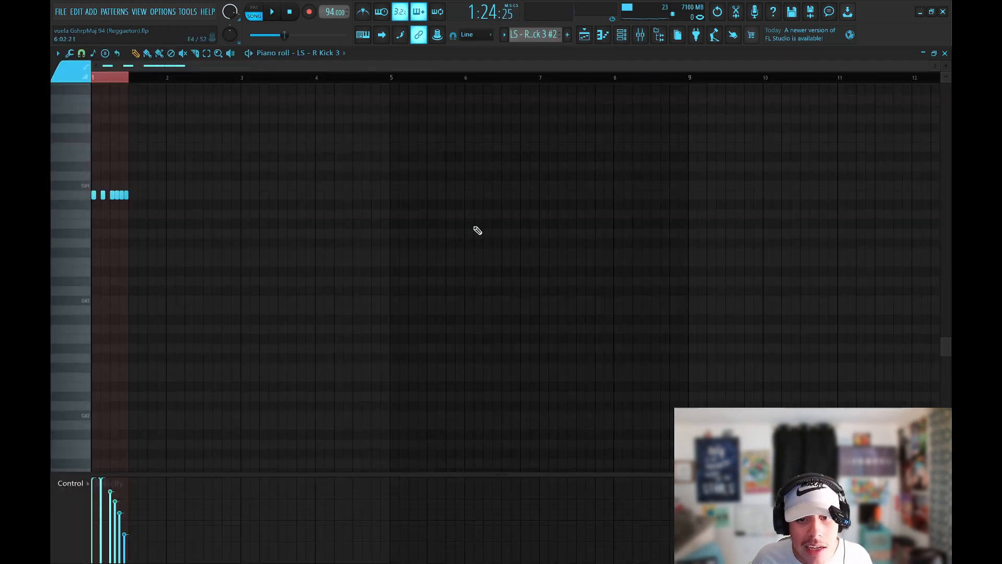
pyautogui.scroll(4, 211, 78)
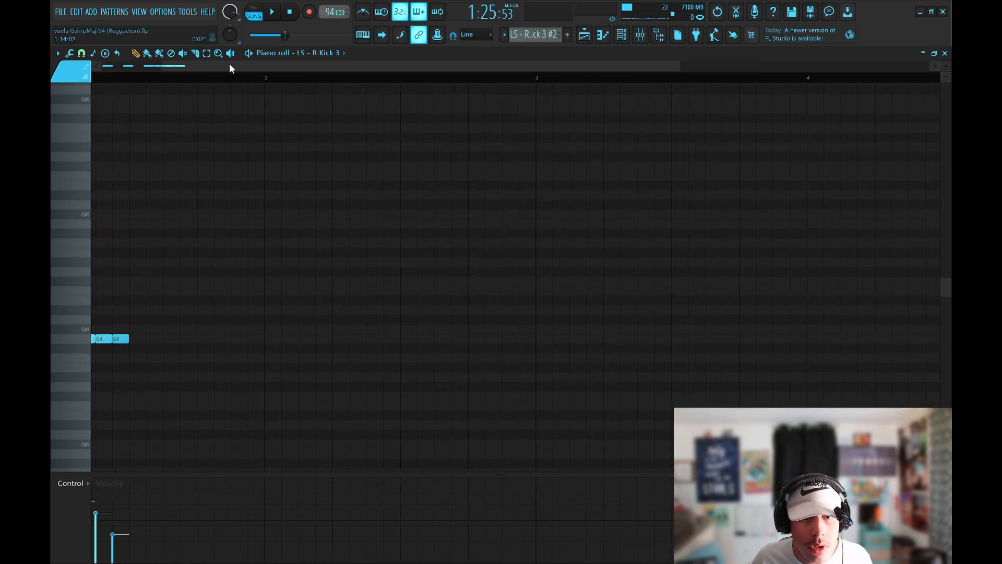
pyautogui.moveTo(230, 64); pyautogui.dragTo(166, 65)
pyautogui.scroll(-2, 256, 246)
pyautogui.click(258, 18)
pyautogui.press('space')
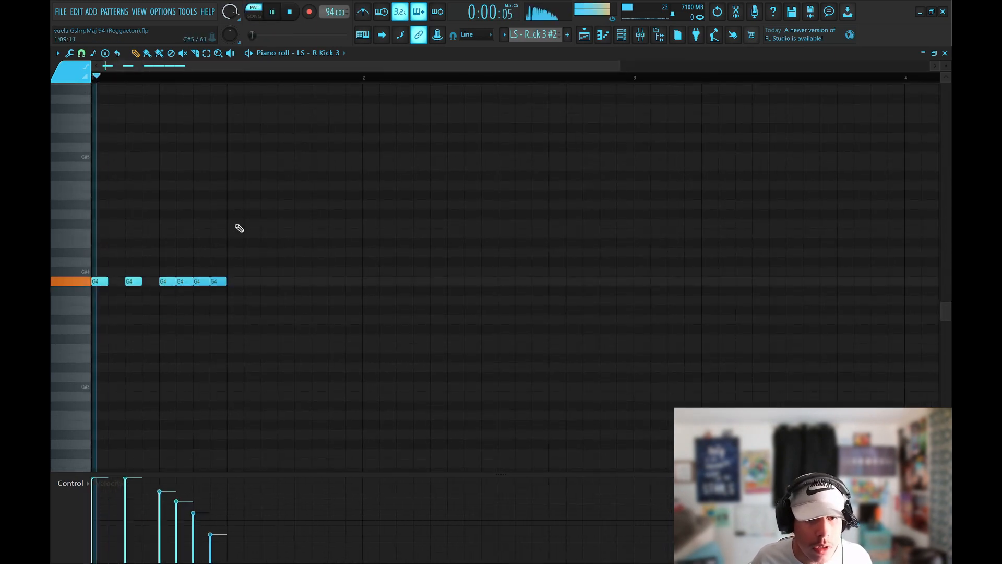
pyautogui.press('space')
pyautogui.hotkey('ctrl', 'a')
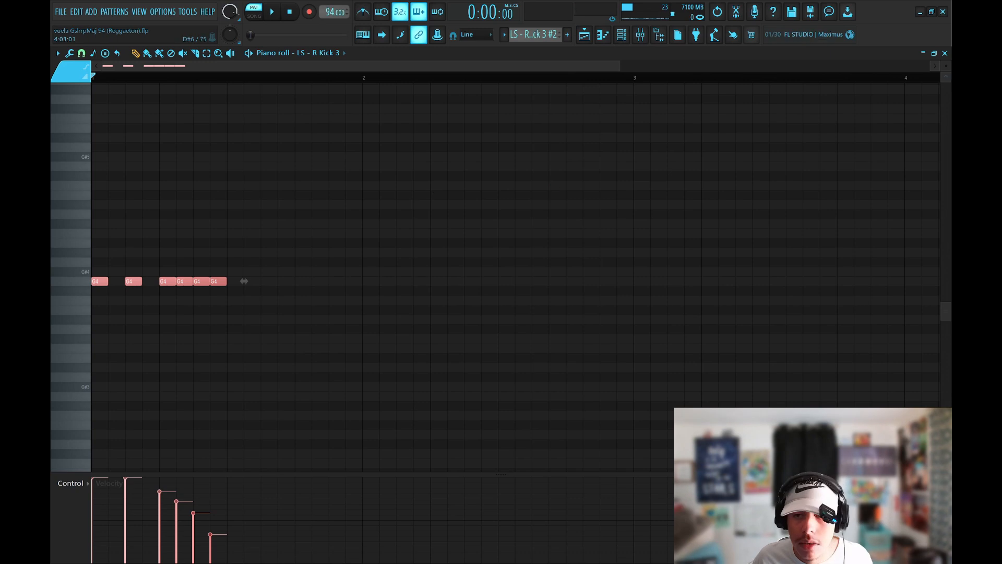
pyautogui.press('F5')
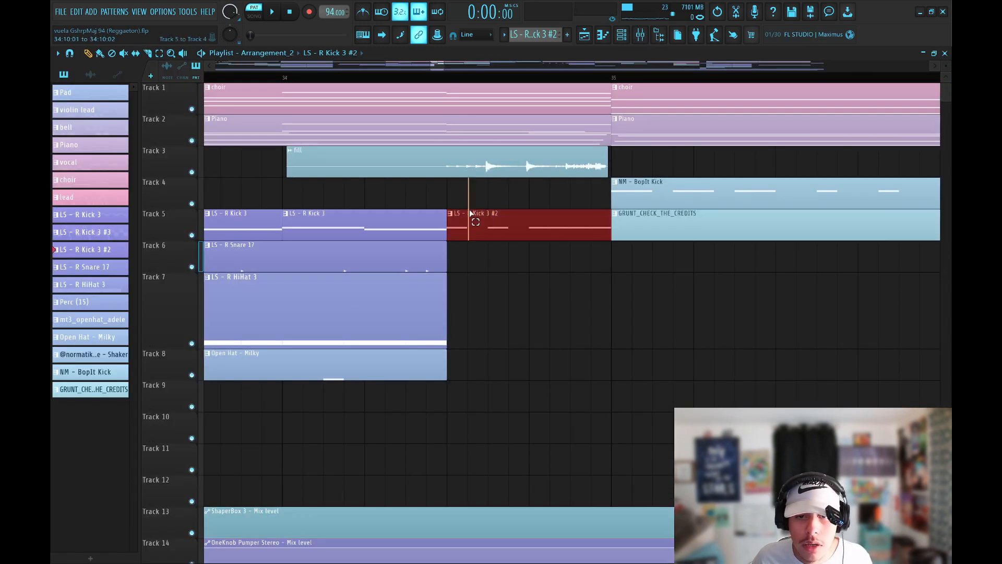
# Step: Reopen the LS - R Kick 3 #2 pattern in the piano roll, clear the time selection, and replay its closing kick roll
pyautogui.click(450, 213)
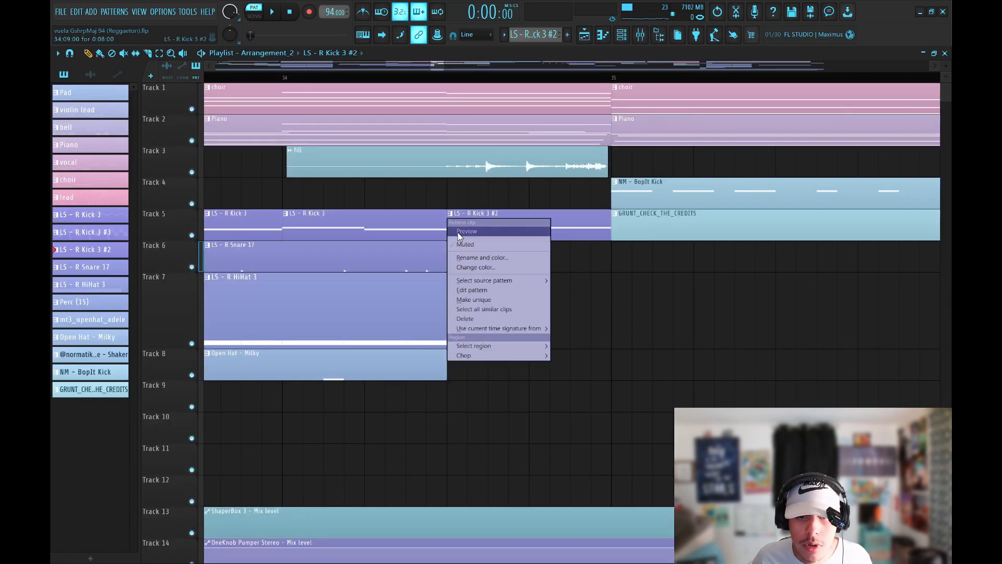
pyautogui.click(565, 312)
pyautogui.doubleClick(498, 220)
pyautogui.scroll(3, 357, 77)
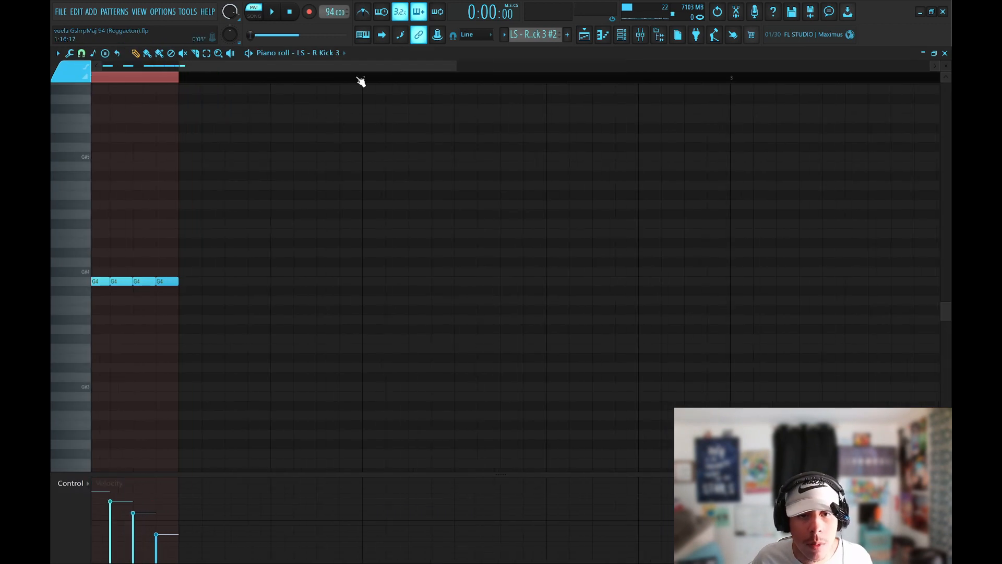
pyautogui.moveTo(342, 66); pyautogui.dragTo(211, 67)
pyautogui.rightClick(218, 77)
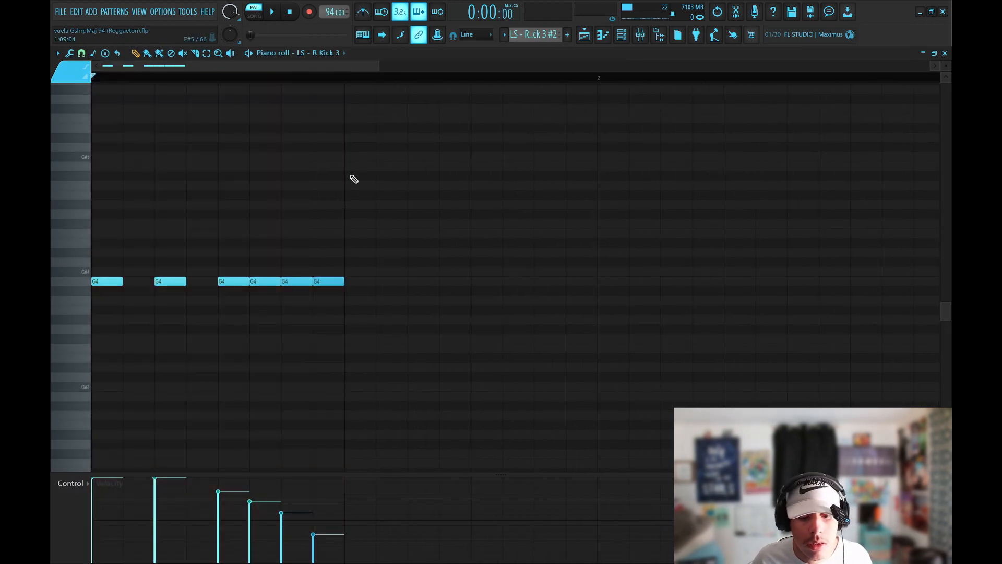
pyautogui.click(946, 54)
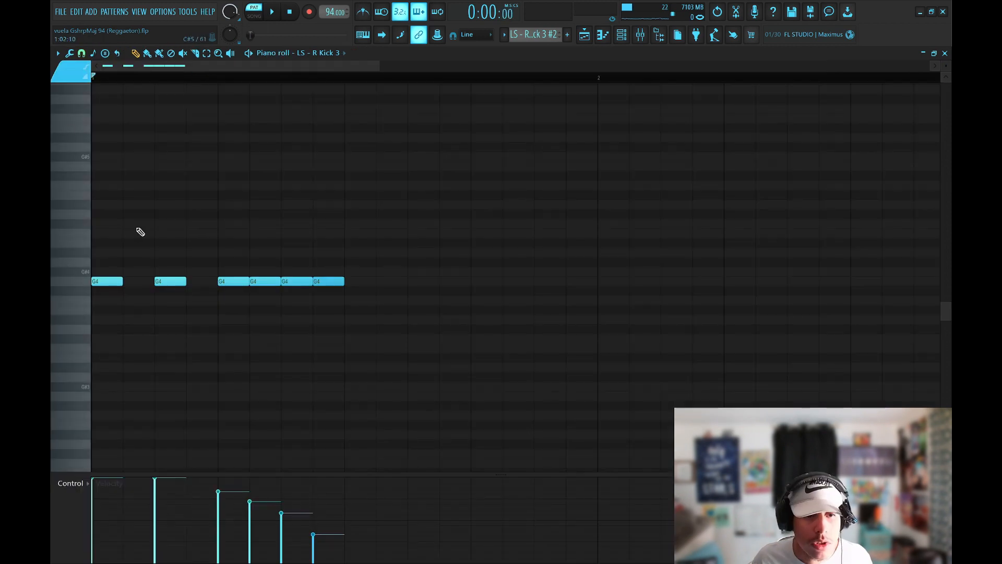
pyautogui.press('space')
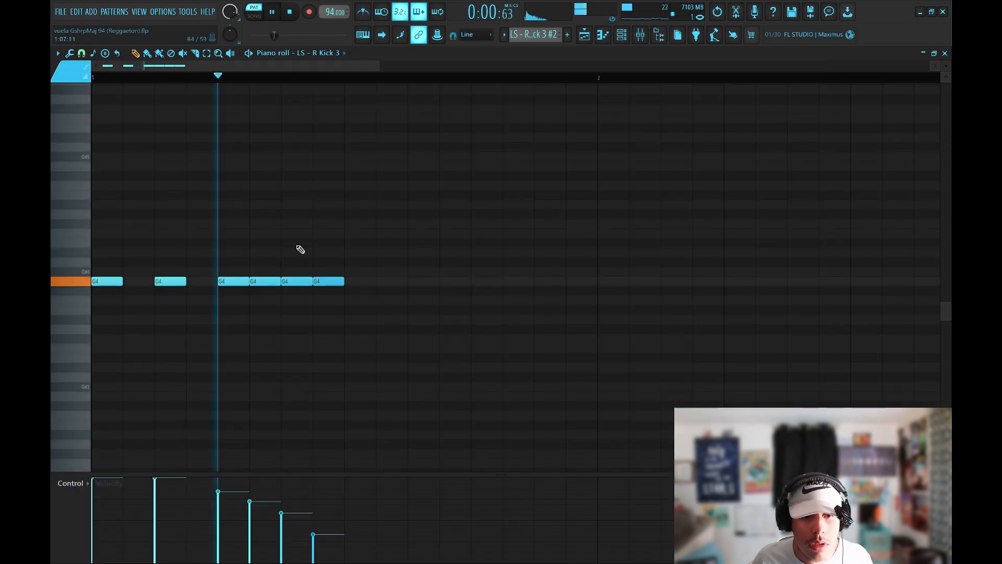
# Step: Play the kick roll with the fill in bar 34 in song mode, and view the section spanning bars 35 to 43
pyautogui.hotkey('ctrl', 'a')
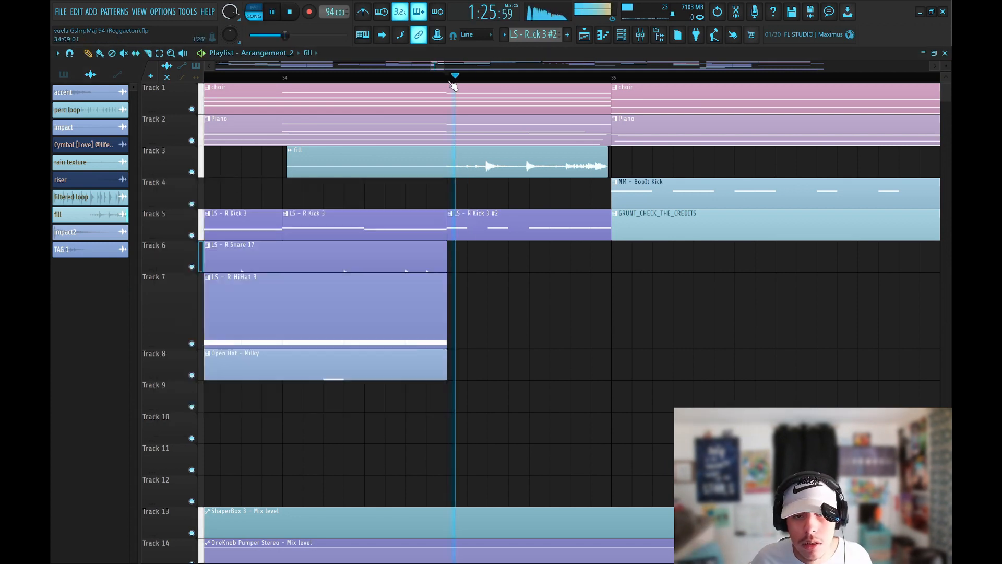
pyautogui.scroll(-3, 617, 109)
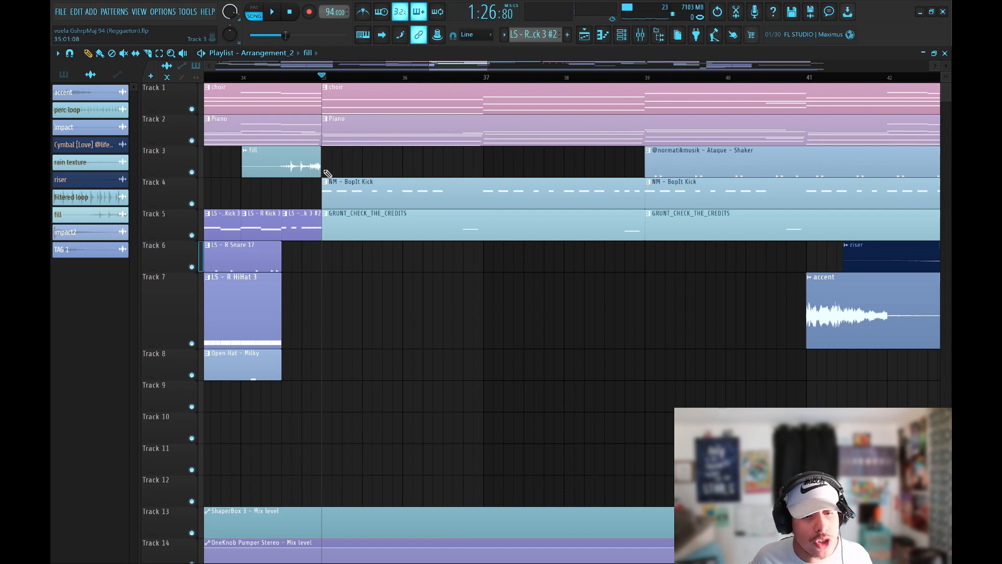
pyautogui.scroll(-4, 456, 345)
pyautogui.scroll(4, 450, 362)
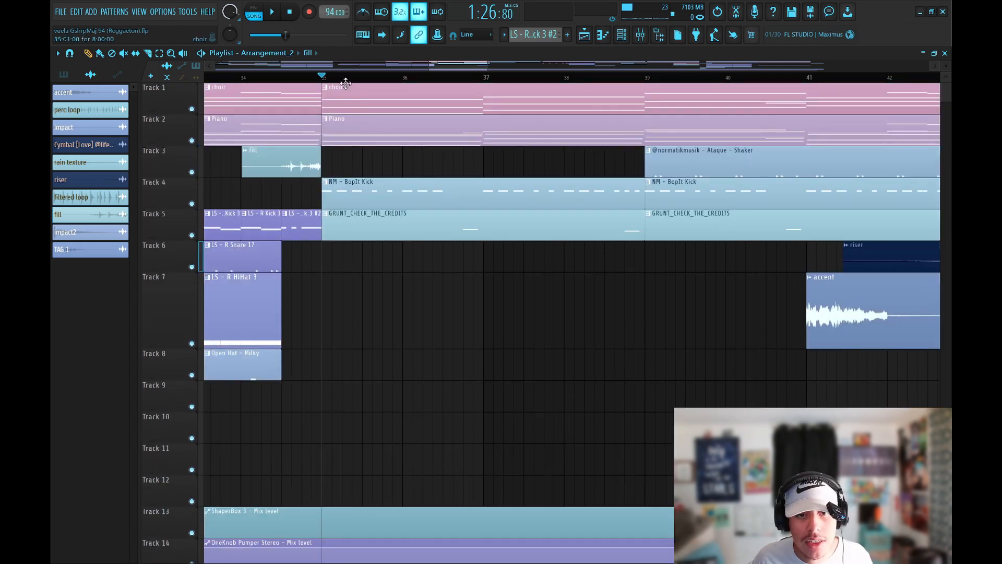
pyautogui.scroll(2, 349, 78)
pyautogui.moveTo(444, 66); pyautogui.dragTo(447, 67)
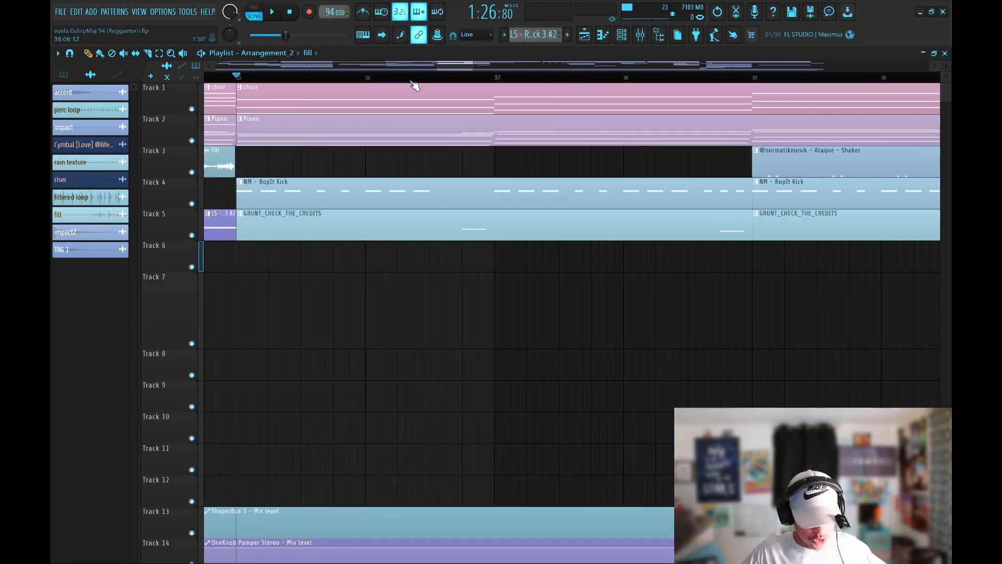
pyautogui.scroll(-3, 412, 85)
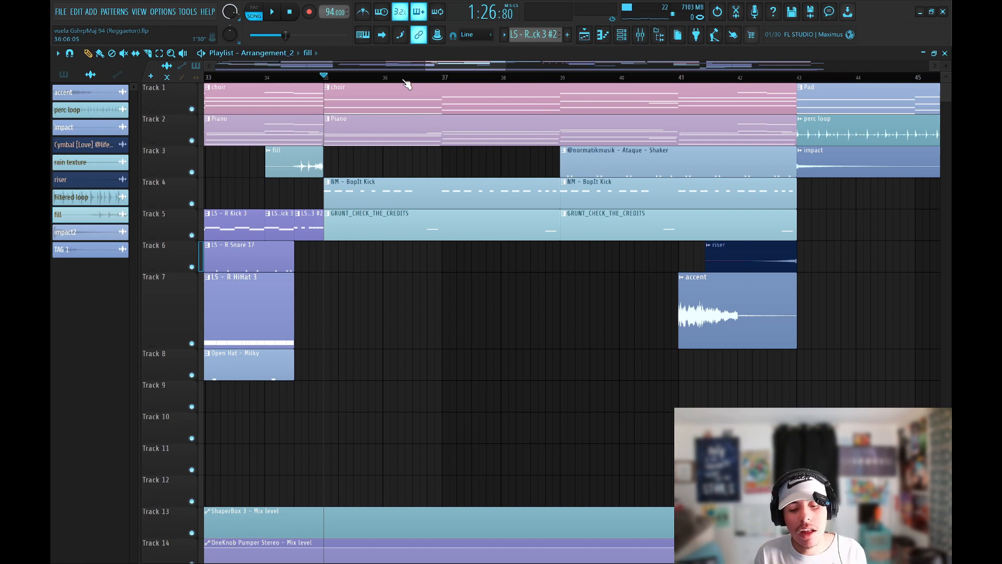
# Step: Mute the piano and choir tracks (Tracks 2 and 1) and open the NM - BopIt Kick sampler
pyautogui.click(192, 141)
pyautogui.click(191, 109)
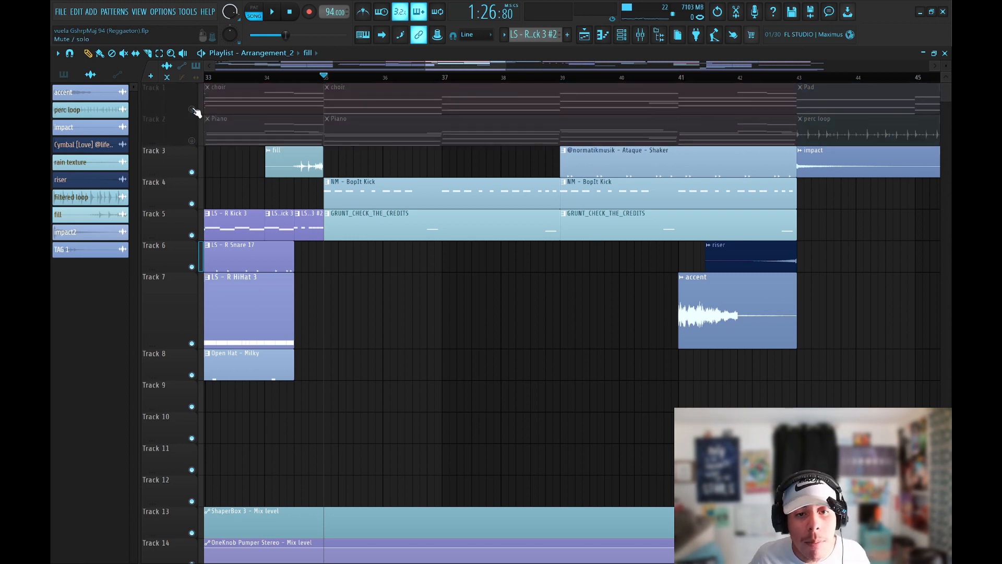
pyautogui.scroll(3, 326, 77)
pyautogui.click(395, 201)
pyautogui.doubleClick(395, 200)
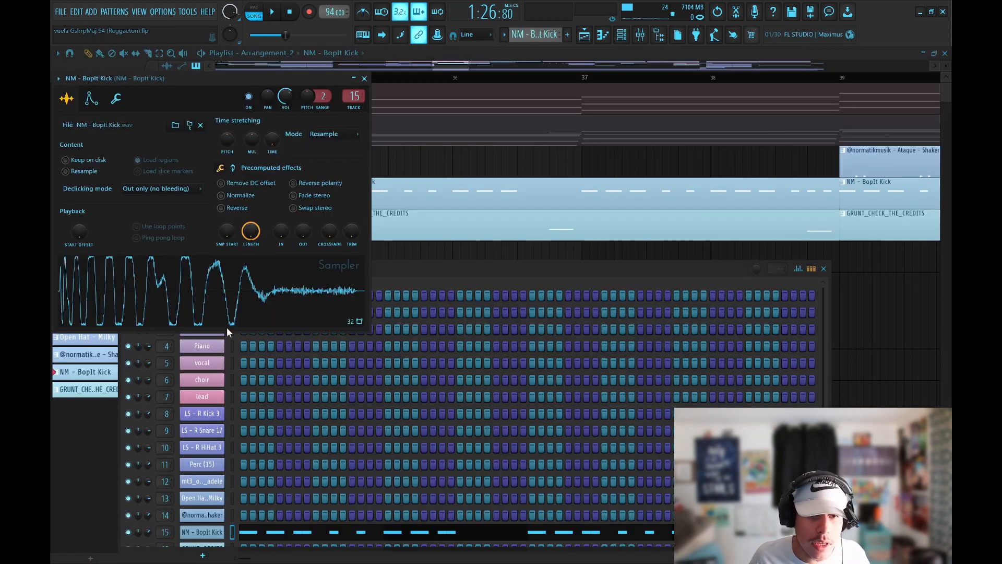
# Step: Close the NM - BopIt Kick sampler and play its pattern from bar 35 of the playlist in song mode
pyautogui.click(365, 78)
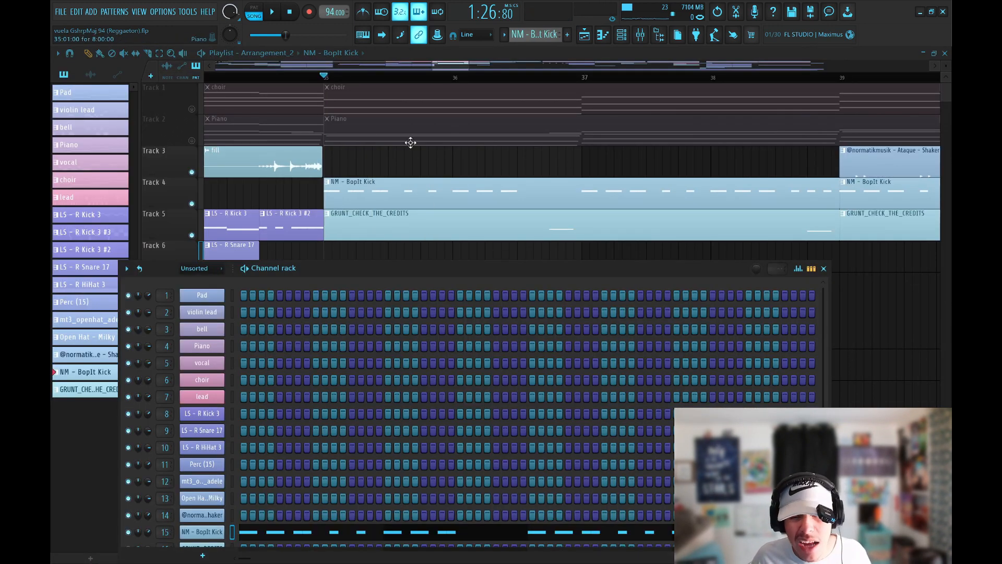
pyautogui.scroll(2, 443, 85)
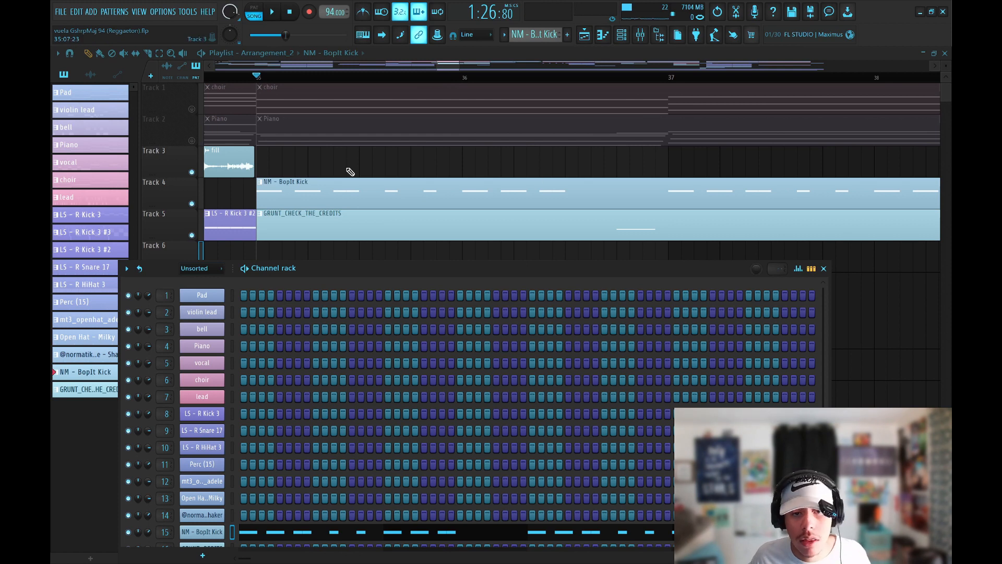
pyautogui.press('space')
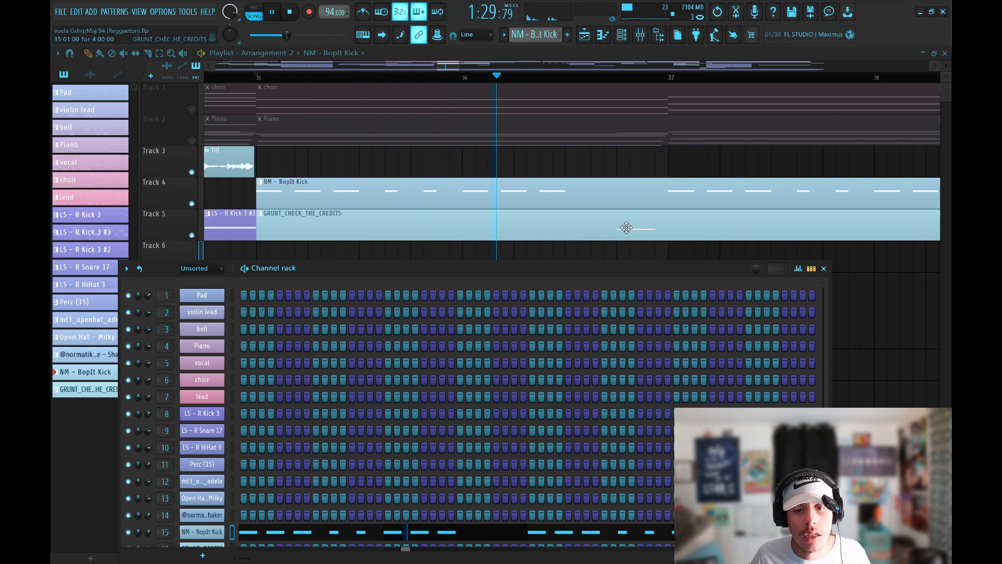
pyautogui.press('space')
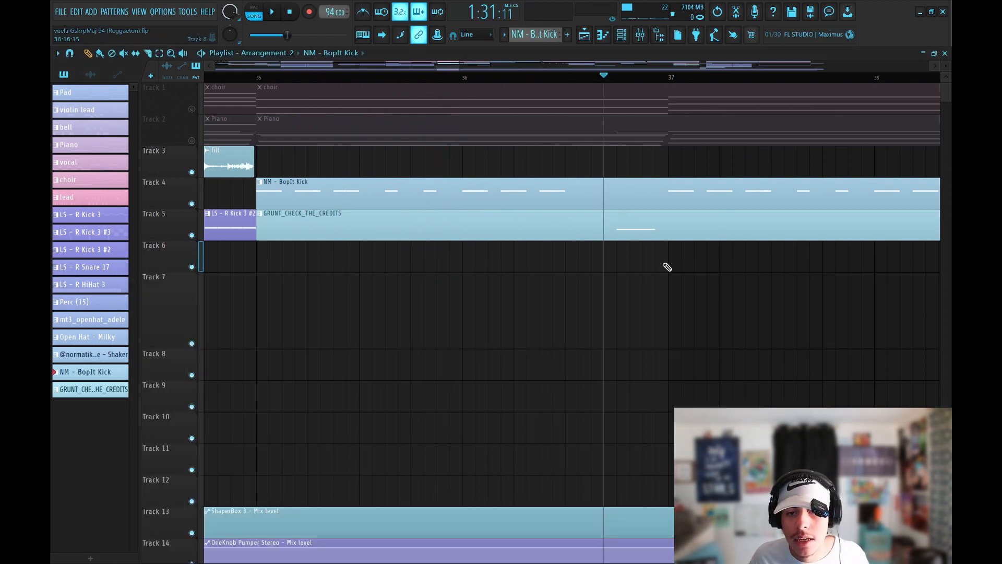
# Step: Open the GRUNT_CHECK_THE_CREDITS pattern in the piano roll and inspect its C5 and A#4 notes
pyautogui.doubleClick(647, 230)
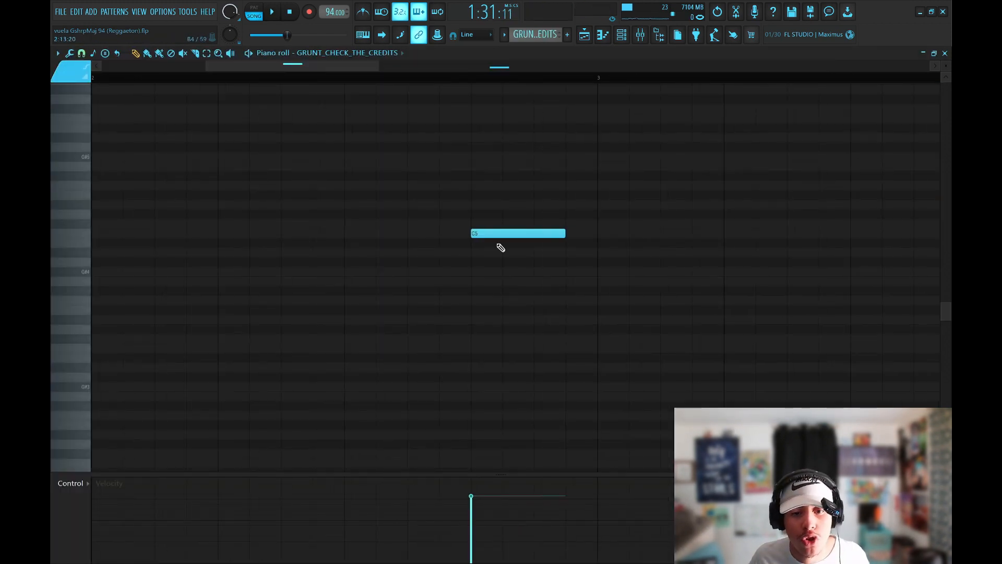
pyautogui.scroll(-4, 472, 84)
pyautogui.scroll(2, 397, 112)
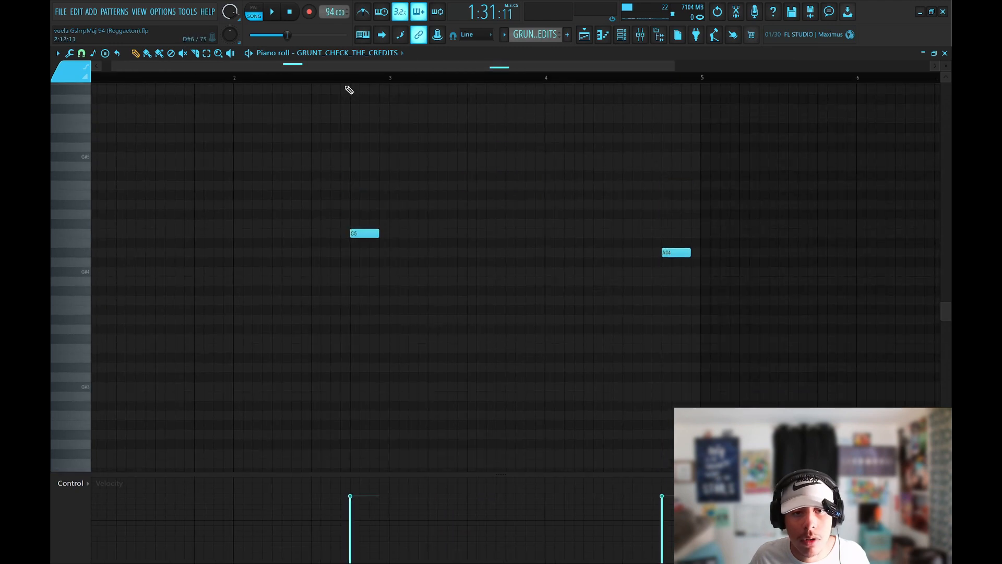
pyautogui.scroll(2, 348, 91)
pyautogui.click(361, 235)
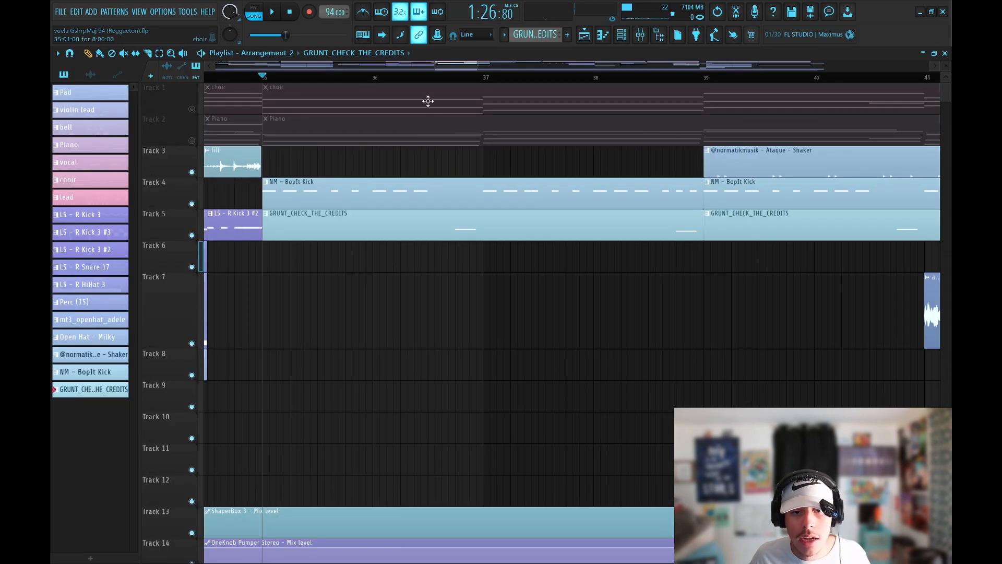
# Step: Play the grunt at the end of bar 36 from the playlist, leaving no time range selected
pyautogui.moveTo(432, 78); pyautogui.dragTo(472, 81)
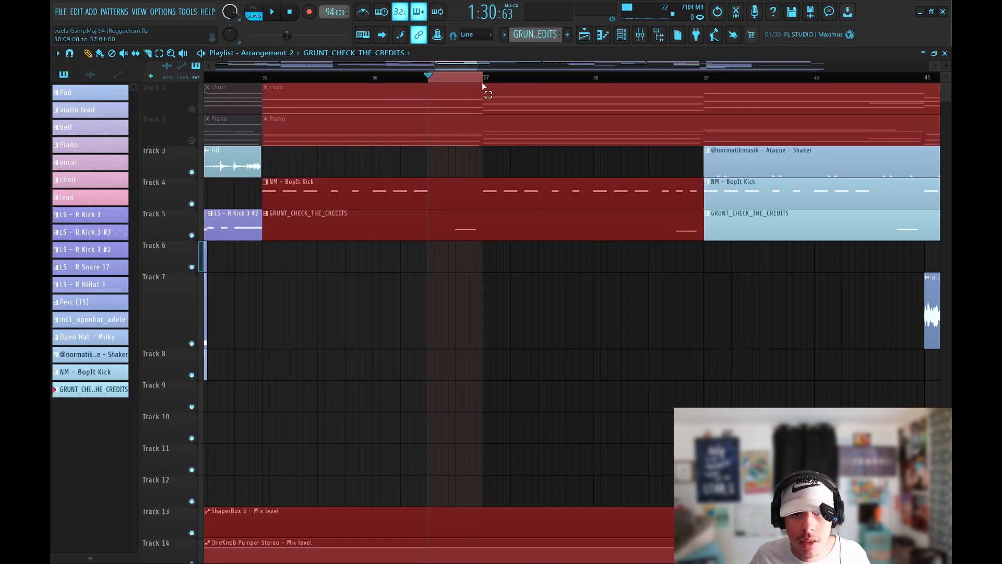
pyautogui.hotkey('ctrl', 'd')
pyautogui.press('space')
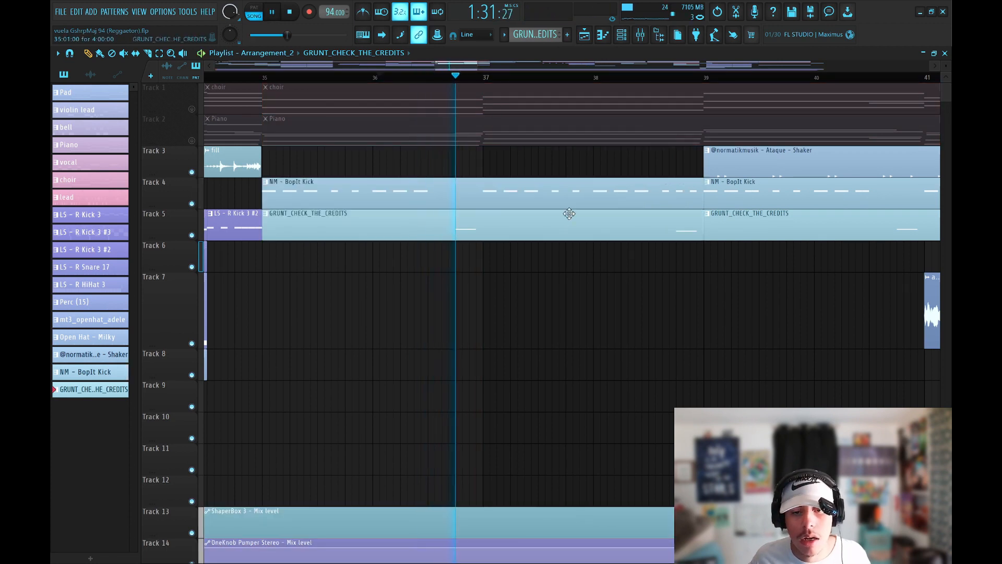
pyautogui.press('space')
pyautogui.click(379, 79)
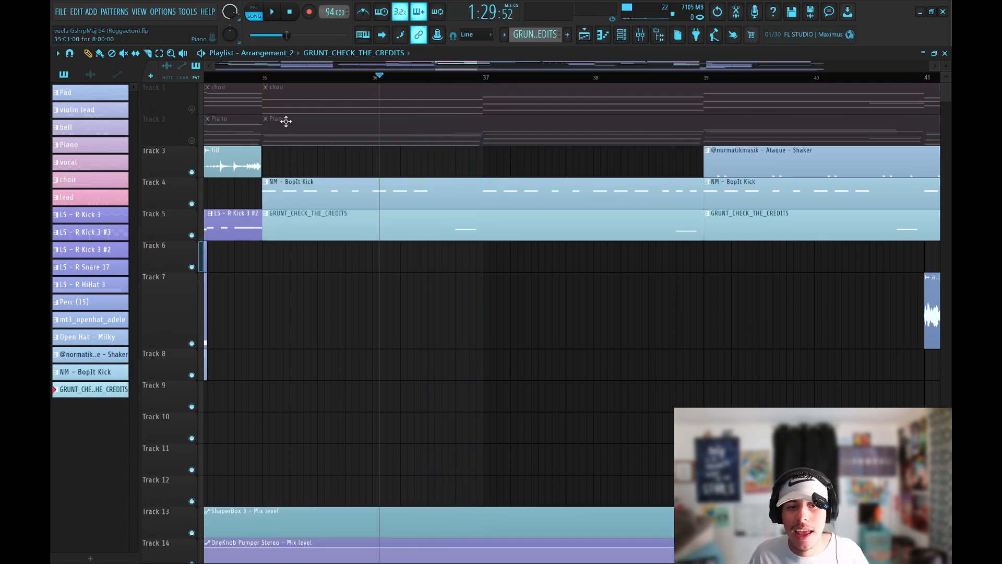
# Step: Play the shaker and kick layers from bar 39 and view the section spanning bars 35 to 43
pyautogui.click(704, 79)
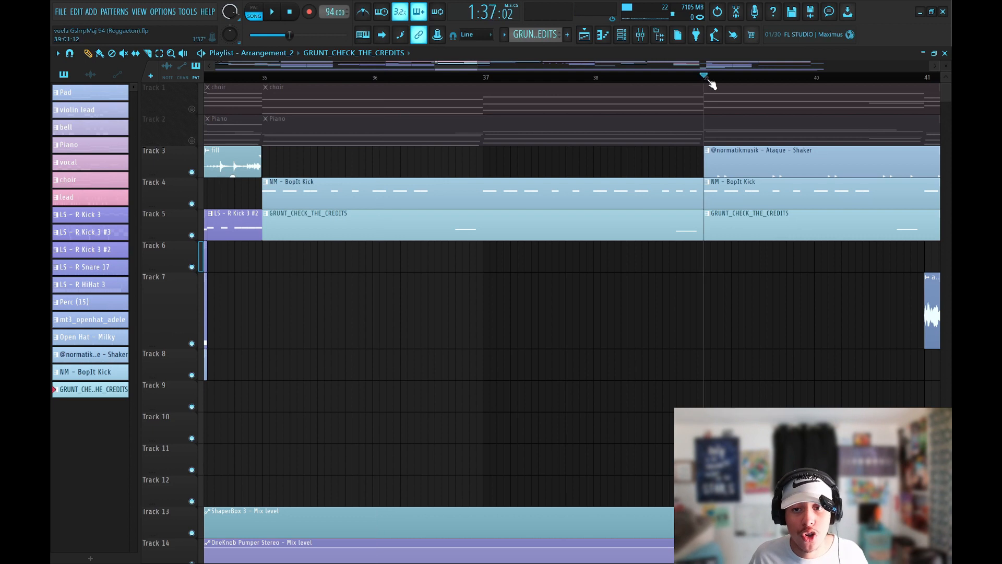
pyautogui.moveTo(444, 66); pyautogui.dragTo(457, 67)
pyautogui.press('space')
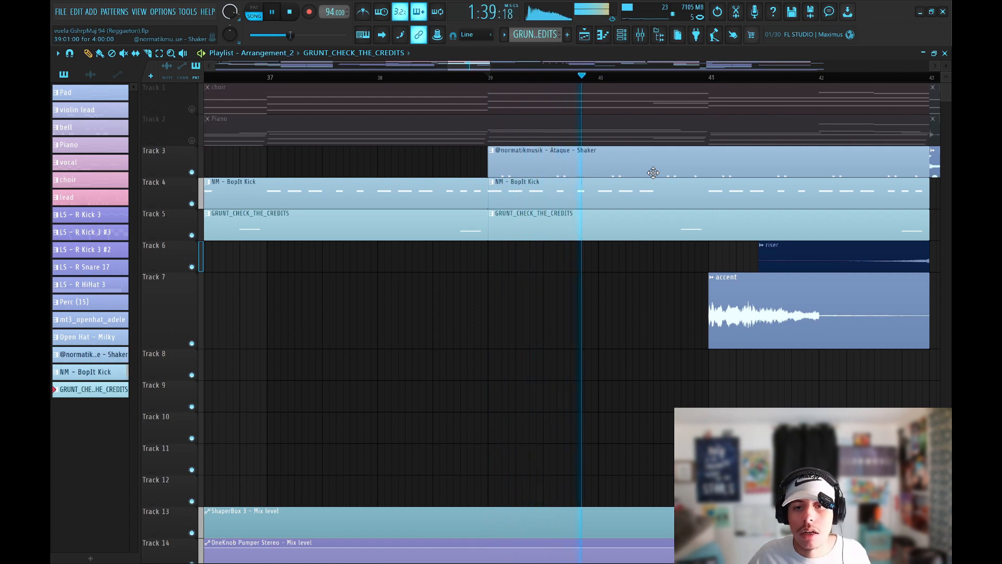
pyautogui.press('space')
pyautogui.scroll(-2, 564, 83)
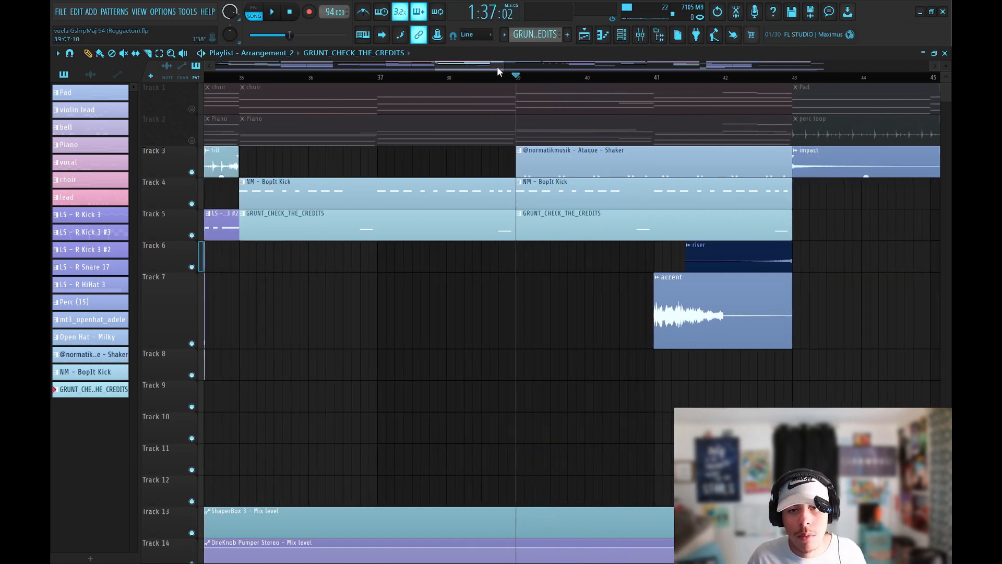
pyautogui.scroll(-1, 497, 67)
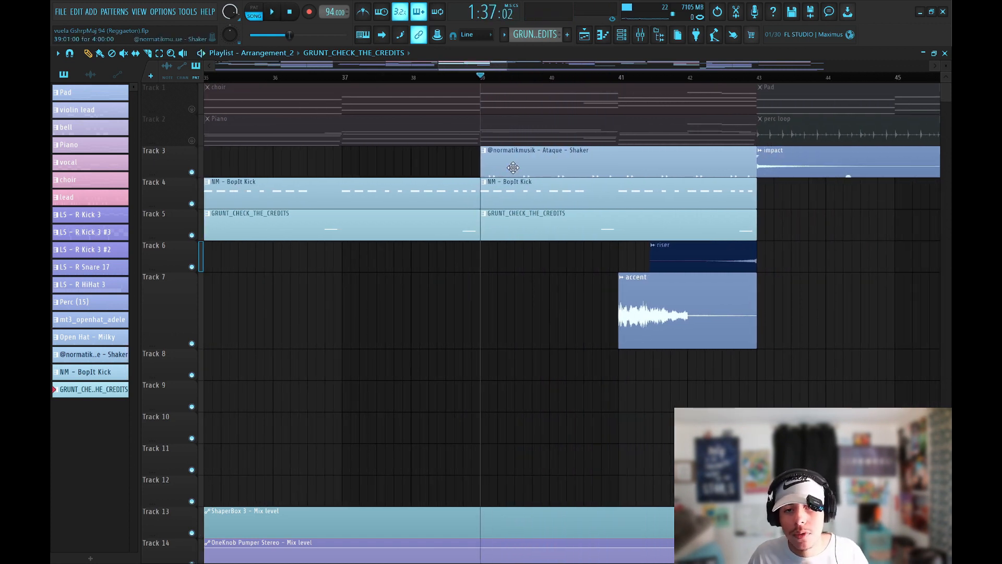
pyautogui.click(522, 200)
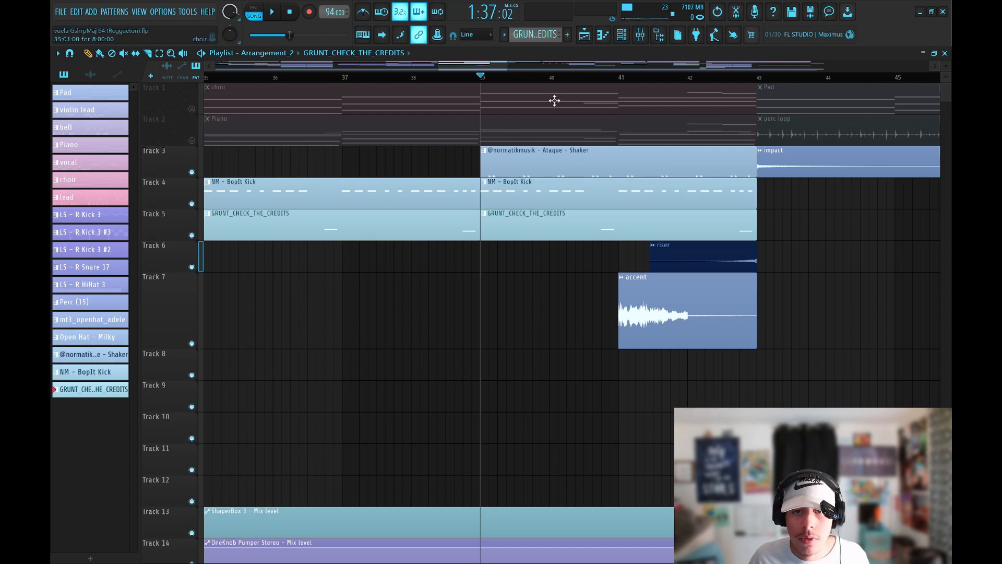
# Step: Unmute the choir and piano tracks (Tracks 1 and 2) and play the full section from bar 35
pyautogui.scroll(-4, 489, 257)
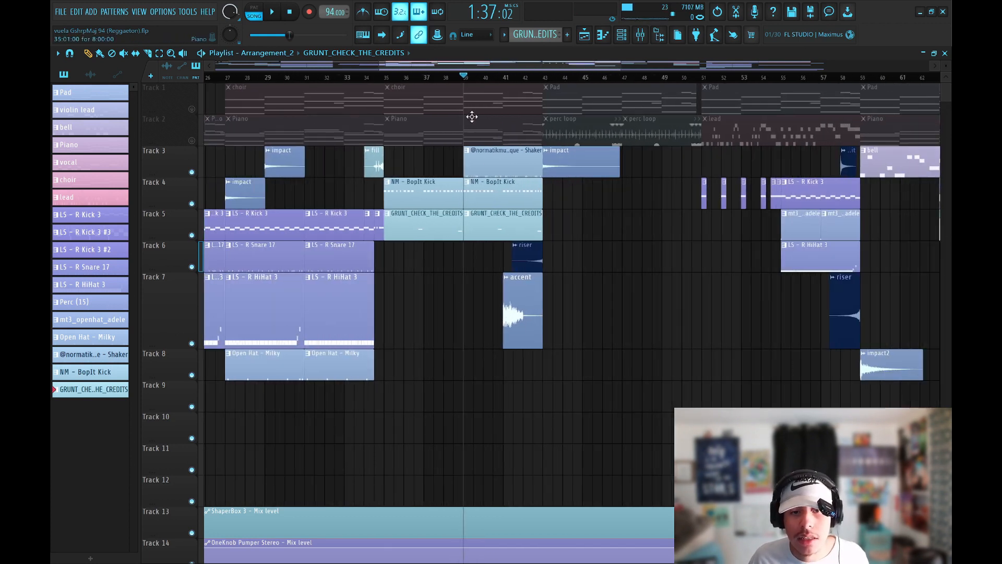
pyautogui.scroll(2, 448, 83)
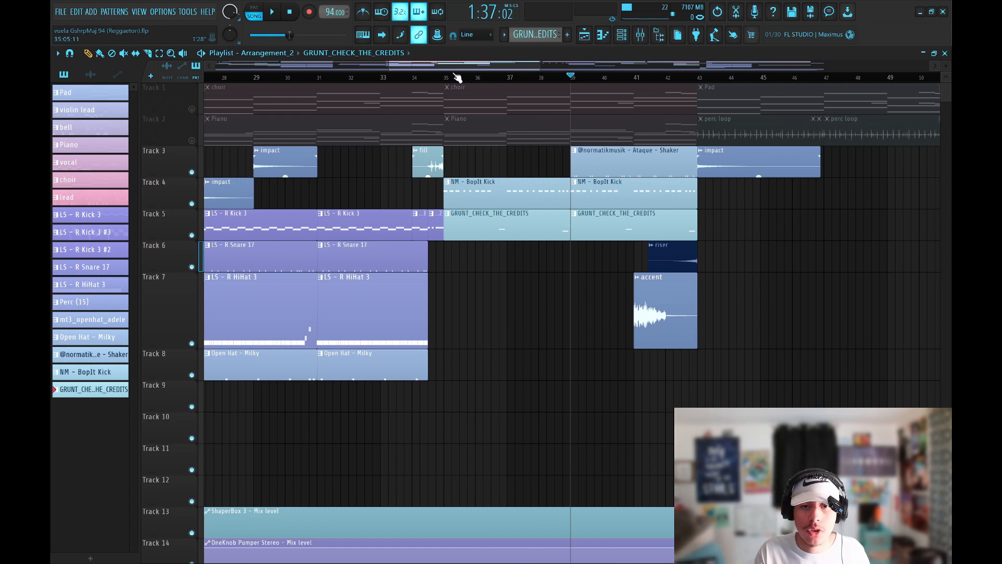
pyautogui.click(457, 77)
pyautogui.scroll(3, 486, 78)
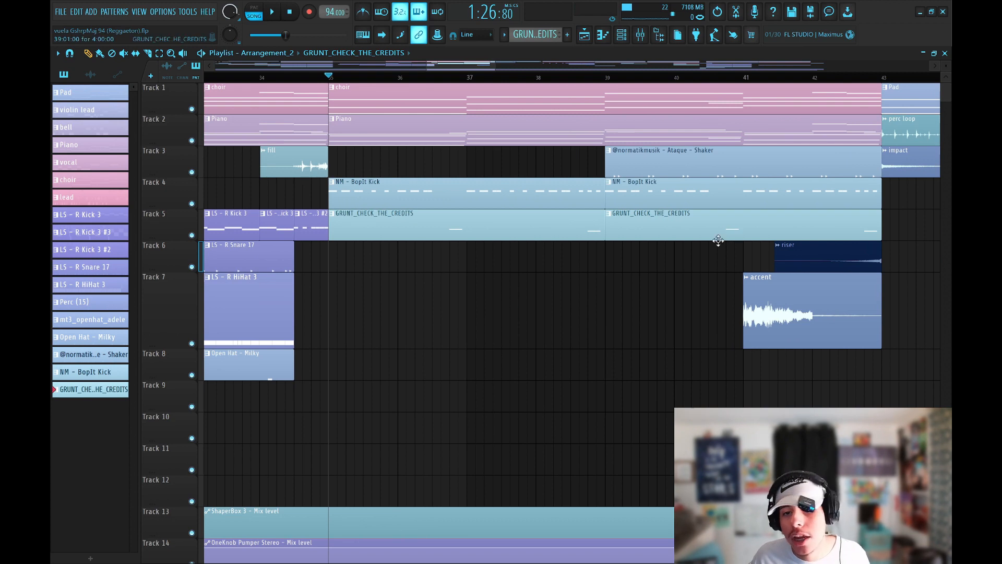
pyautogui.press('space')
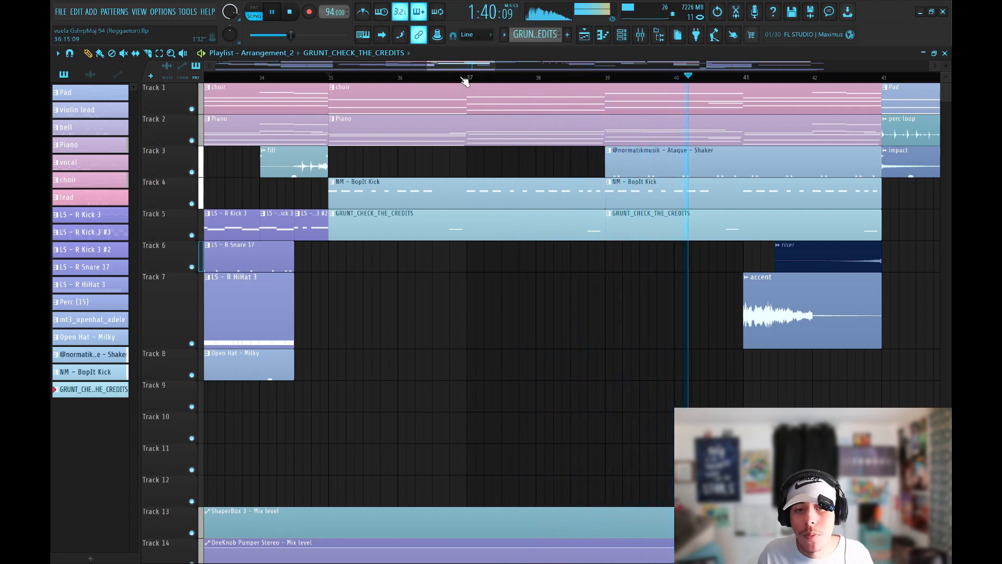
# Step: Set the playhead to bar 43, open the perc loop's audio clip settings, and close them
pyautogui.scroll(-2, 466, 69)
pyautogui.moveTo(466, 68); pyautogui.dragTo(497, 69)
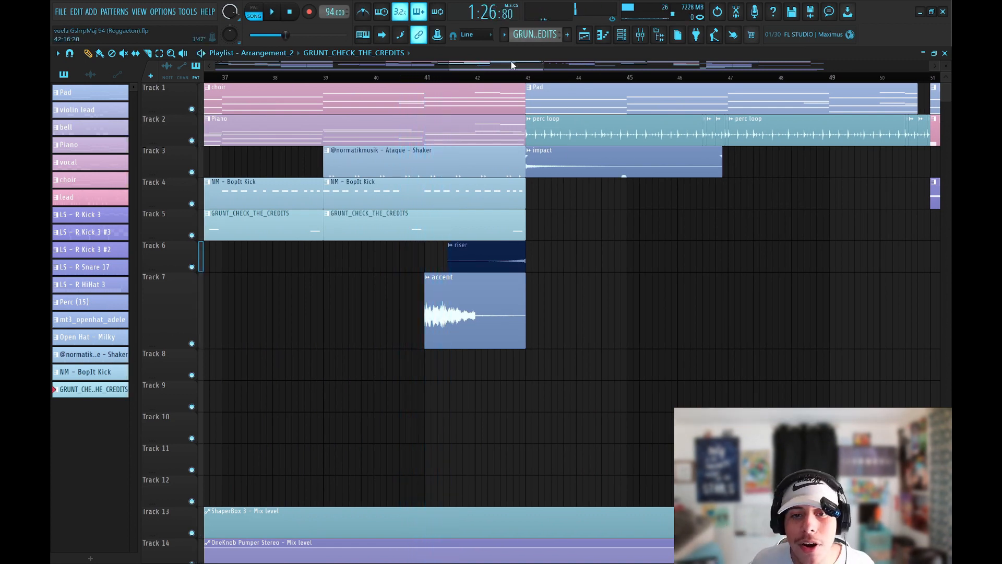
pyautogui.scroll(2, 514, 67)
pyautogui.click(407, 77)
pyautogui.doubleClick(448, 130)
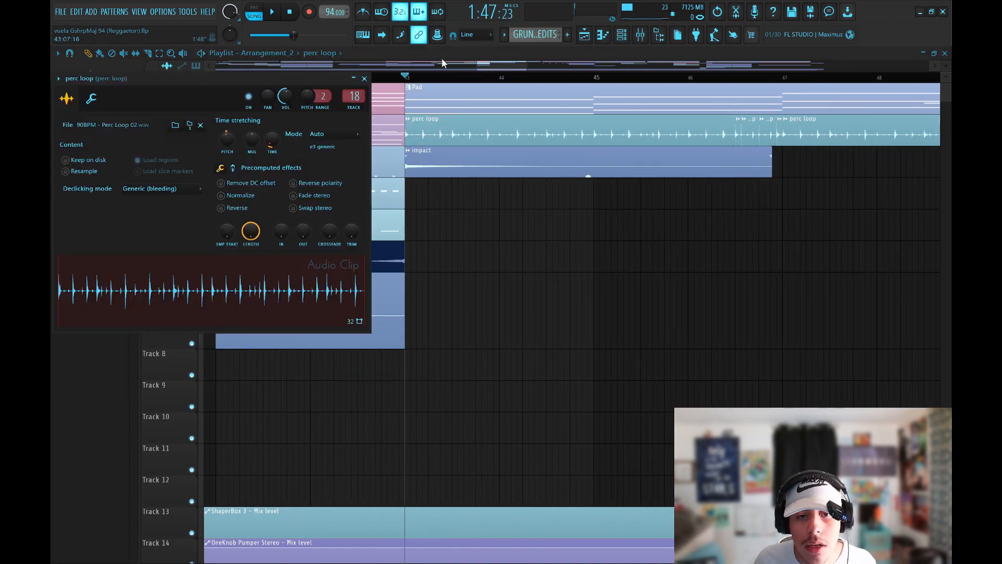
pyautogui.click(364, 78)
# Step: Select the time range from bar 43 to bar 51 to show the perc loop section
pyautogui.scroll(-5, 396, 79)
pyautogui.moveTo(398, 78); pyautogui.dragTo(618, 82)
pyautogui.scroll(2, 609, 79)
pyautogui.scroll(-4, 614, 78)
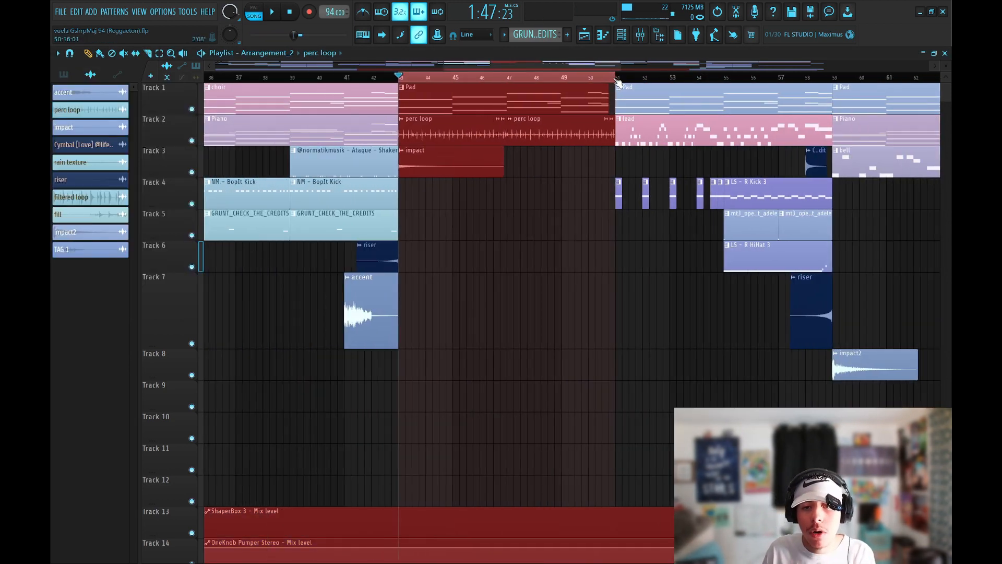
pyautogui.scroll(4, 649, 96)
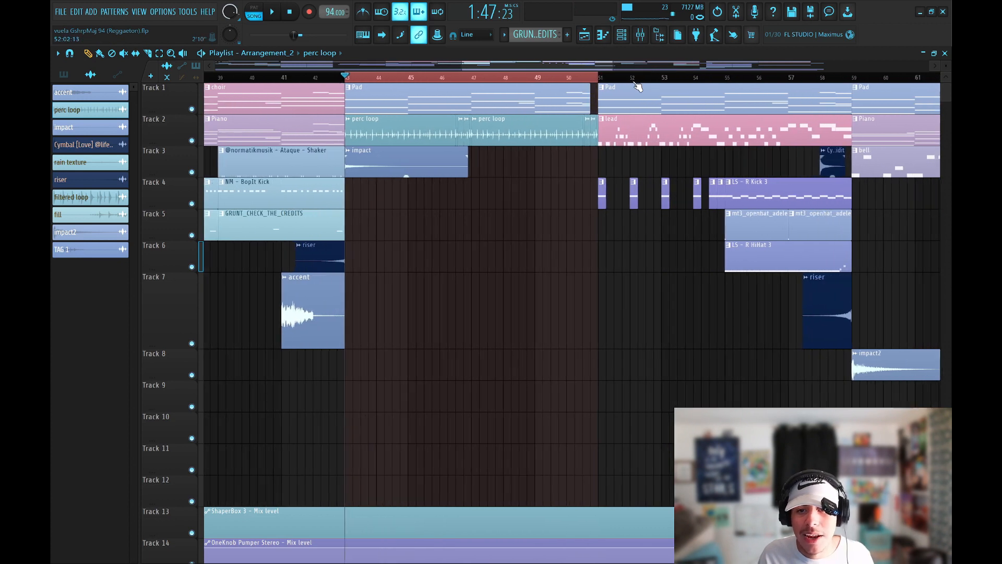
pyautogui.moveTo(522, 68); pyautogui.dragTo(489, 69)
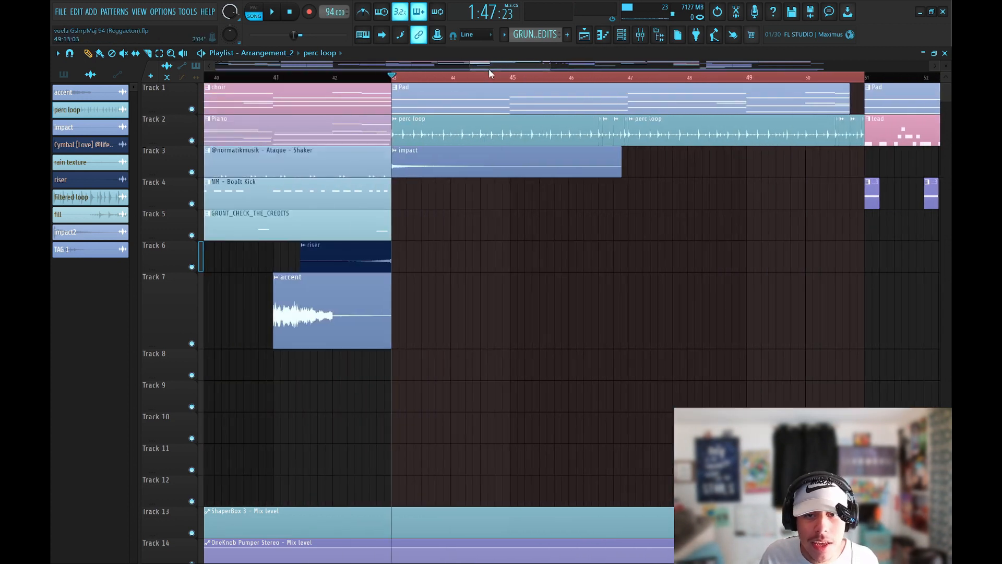
# Step: Clear the time selection, solo Track 2, and play the perc loop from bar 43
pyautogui.click(399, 79)
pyautogui.click(446, 153)
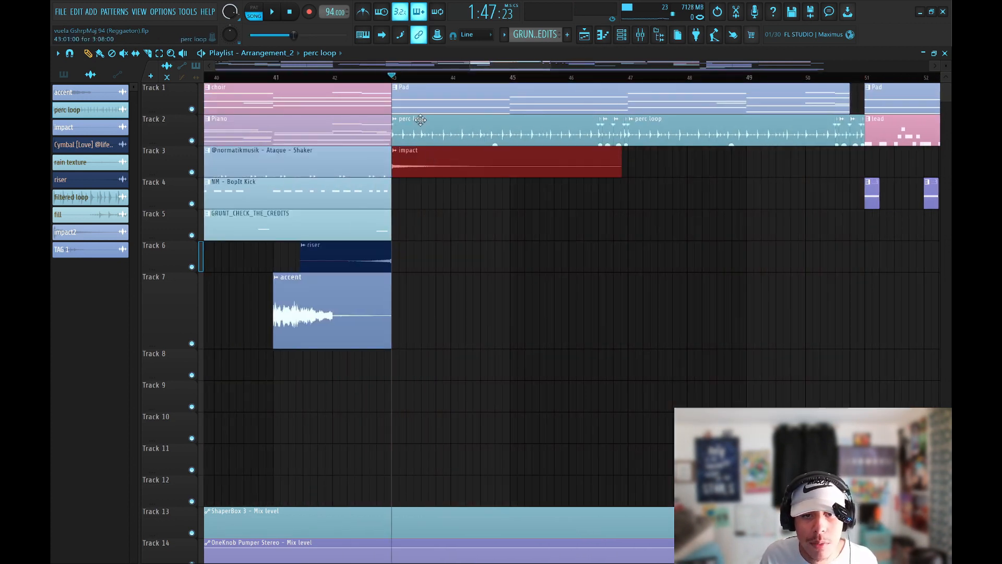
pyautogui.scroll(3, 451, 81)
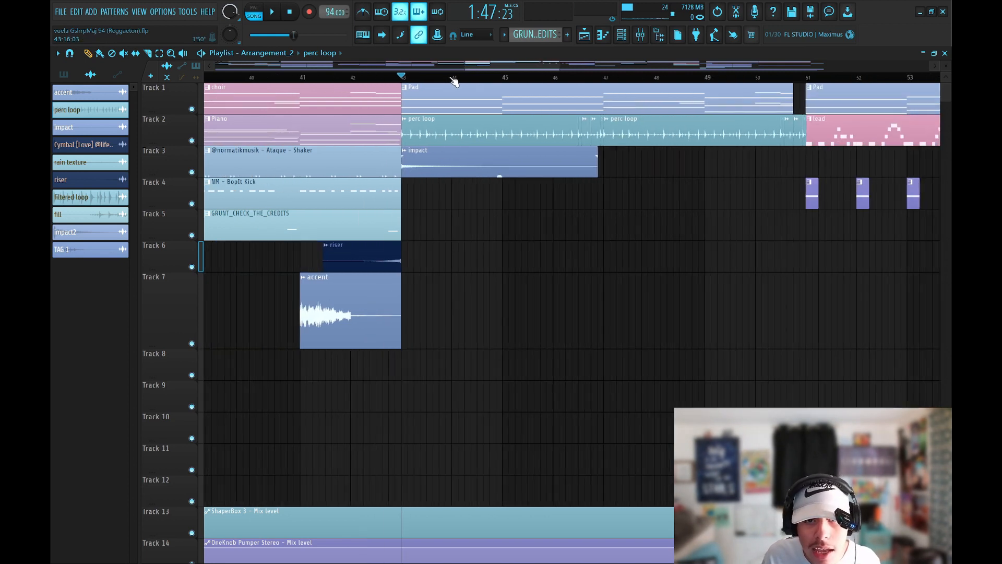
pyautogui.scroll(2, 368, 149)
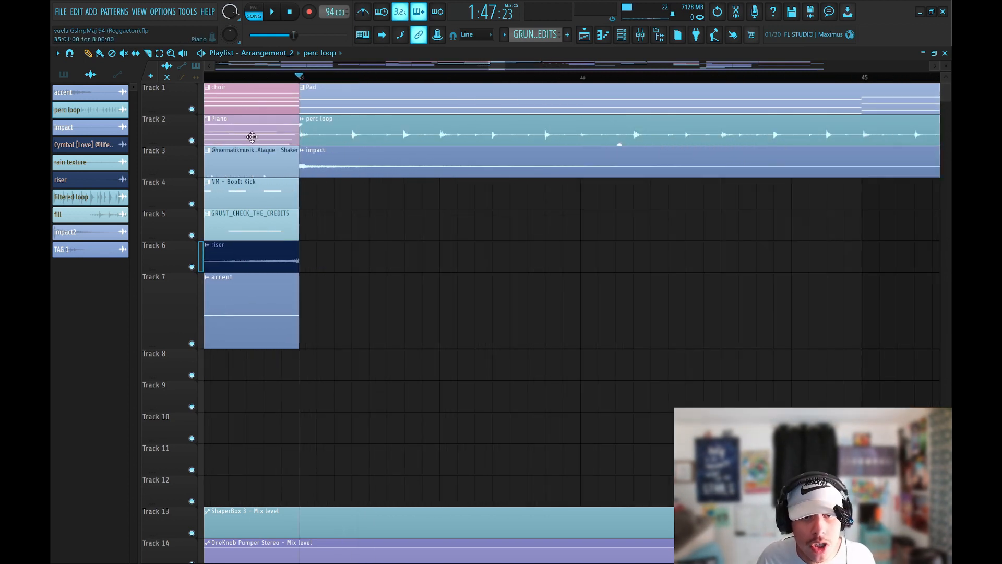
pyautogui.rightClick(192, 140)
pyautogui.press('space')
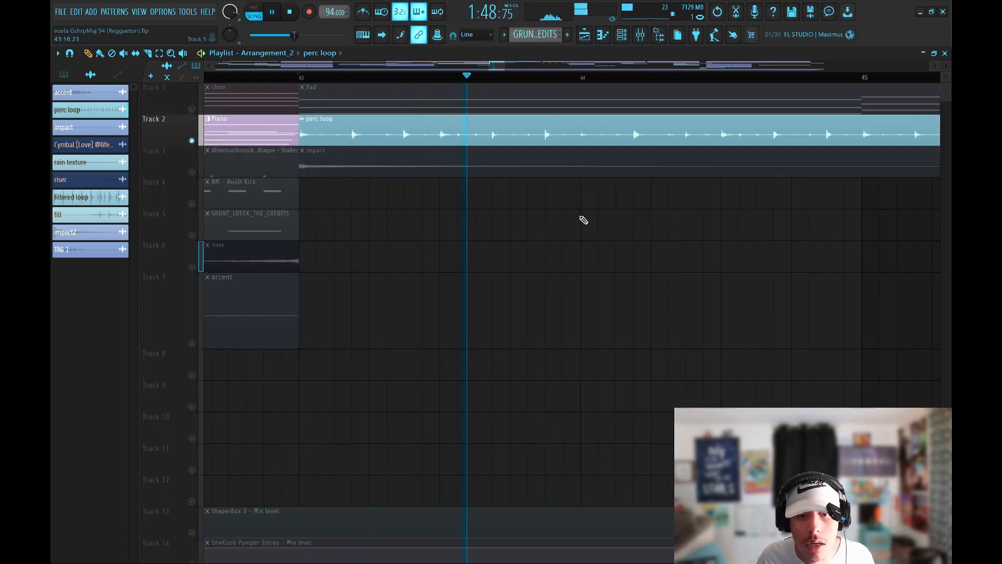
# Step: Re-enable Tracks 1, 3, 13 and 14, and play the pad, perc loop and impact together from bar 43
pyautogui.click(192, 109)
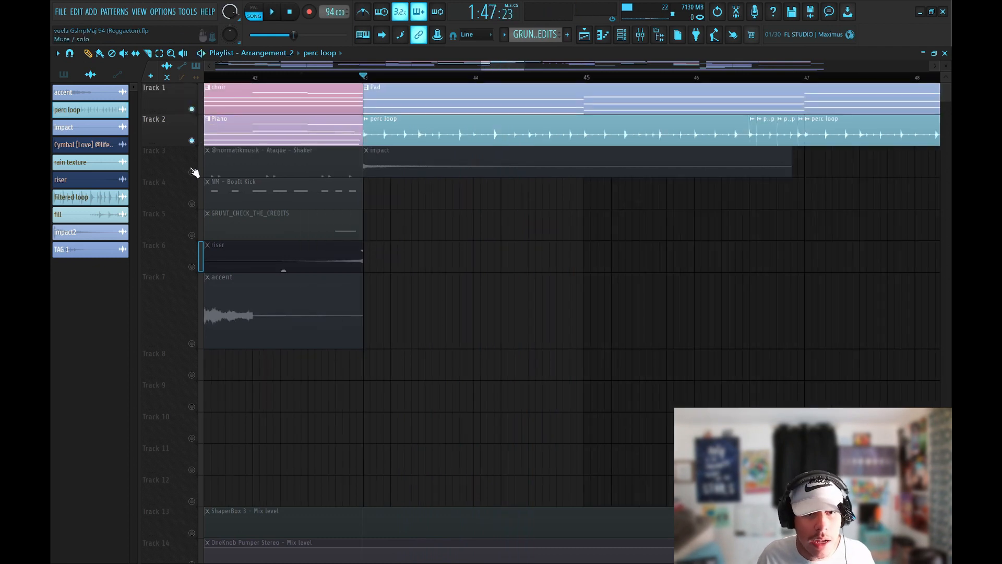
pyautogui.click(191, 172)
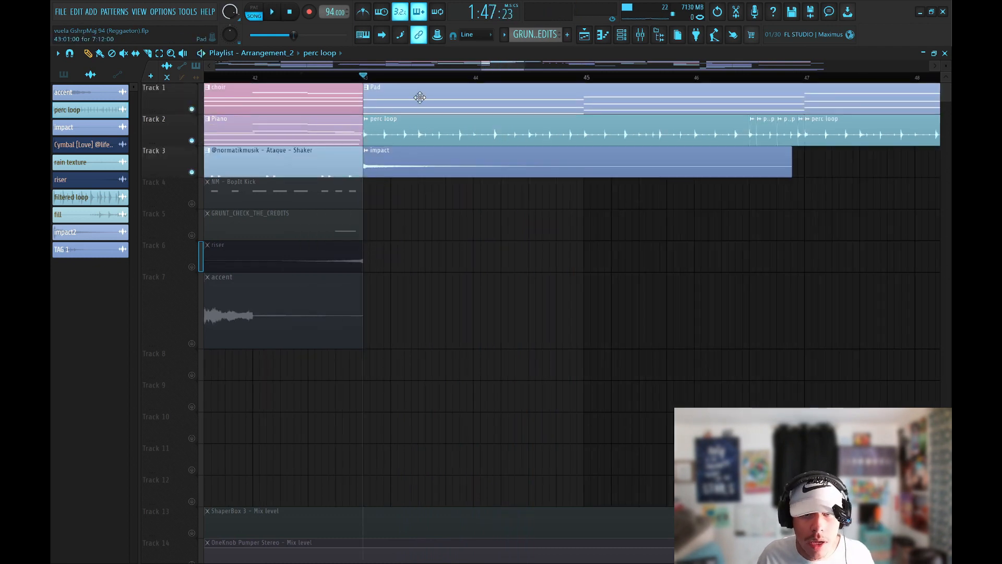
pyautogui.press('space')
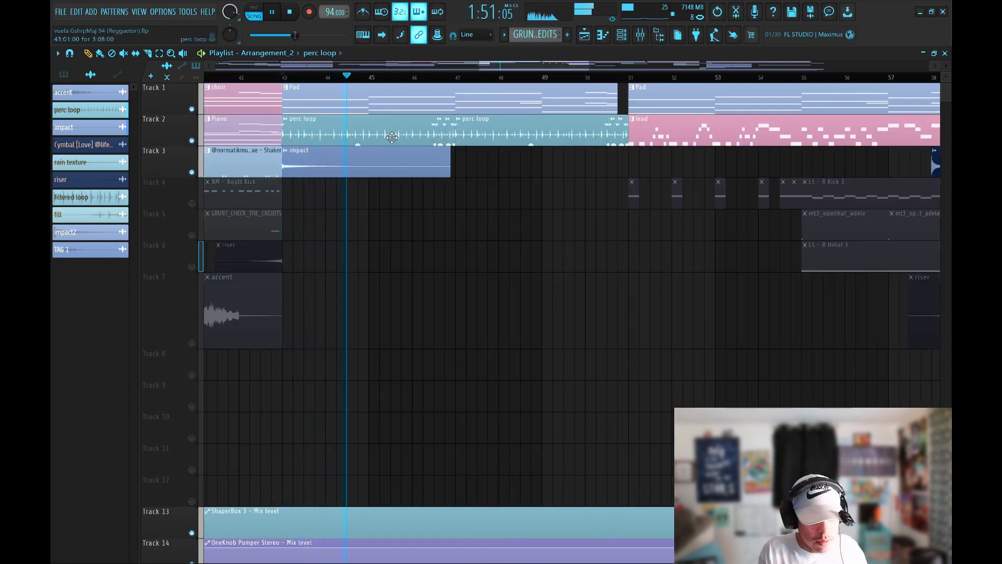
pyautogui.press('space')
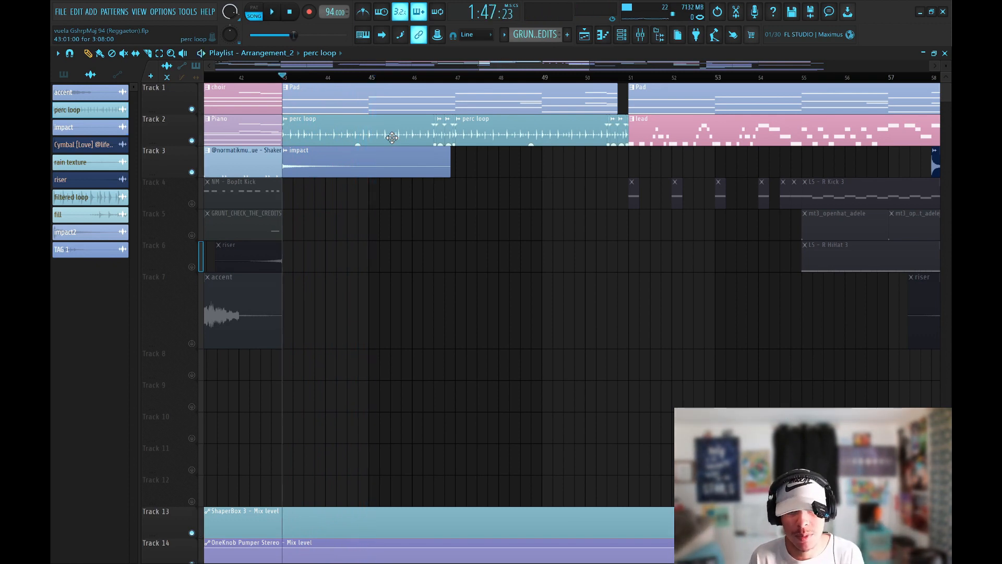
# Step: Place the playhead near the end of bar 50, toggle Track 2's solo, and re-enable all playlist tracks
pyautogui.click(629, 77)
pyautogui.click(610, 93)
pyautogui.click(611, 78)
pyautogui.rightClick(192, 140)
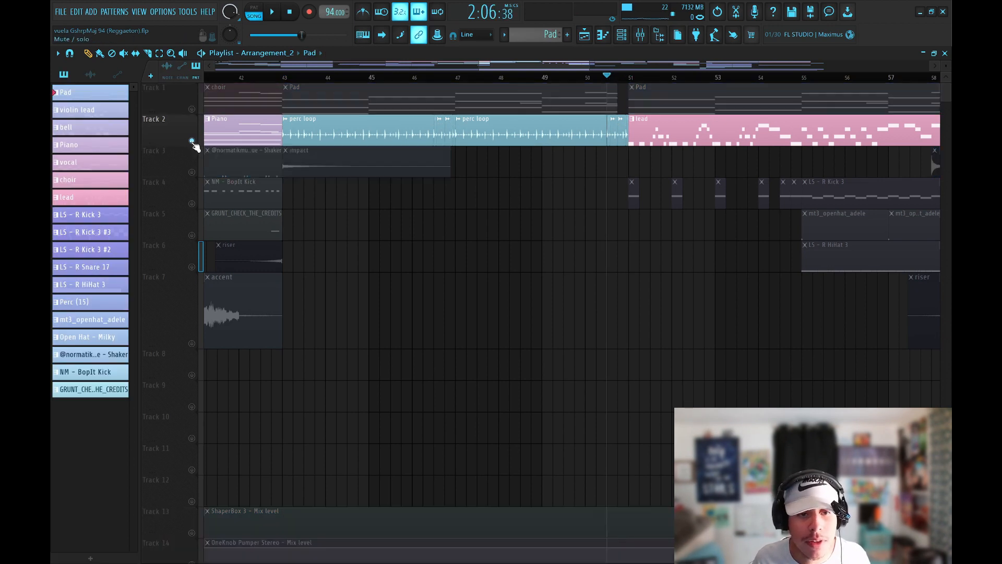
pyautogui.rightClick(166, 141)
pyautogui.click(185, 103)
pyautogui.rightClick(192, 140)
# Step: Bring bars 50 to 54 into view and set the playhead to bar 51, where the lead enters
pyautogui.scroll(4, 637, 77)
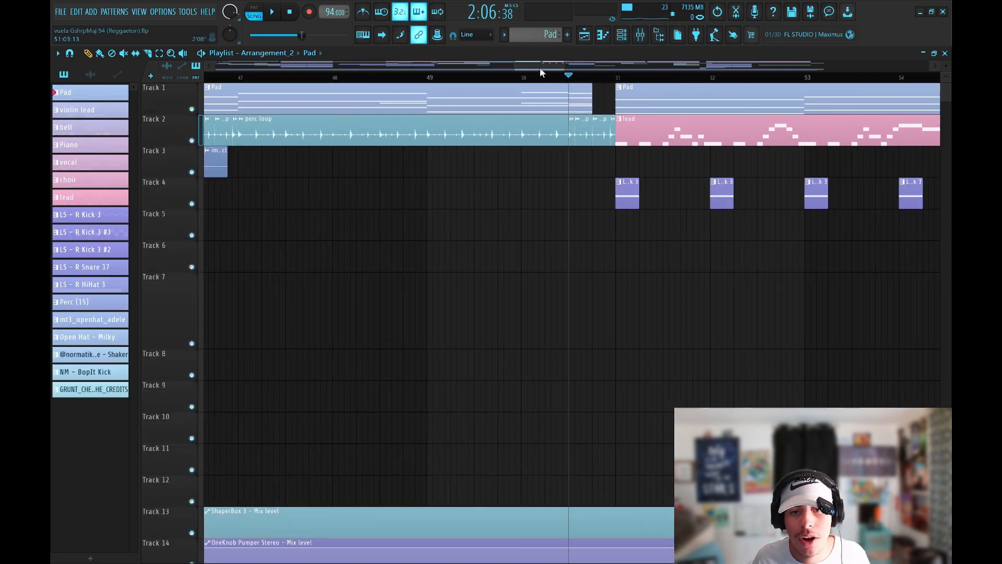
pyautogui.moveTo(540, 68); pyautogui.dragTo(551, 67)
pyautogui.scroll(3, 461, 79)
pyautogui.scroll(-5, 470, 81)
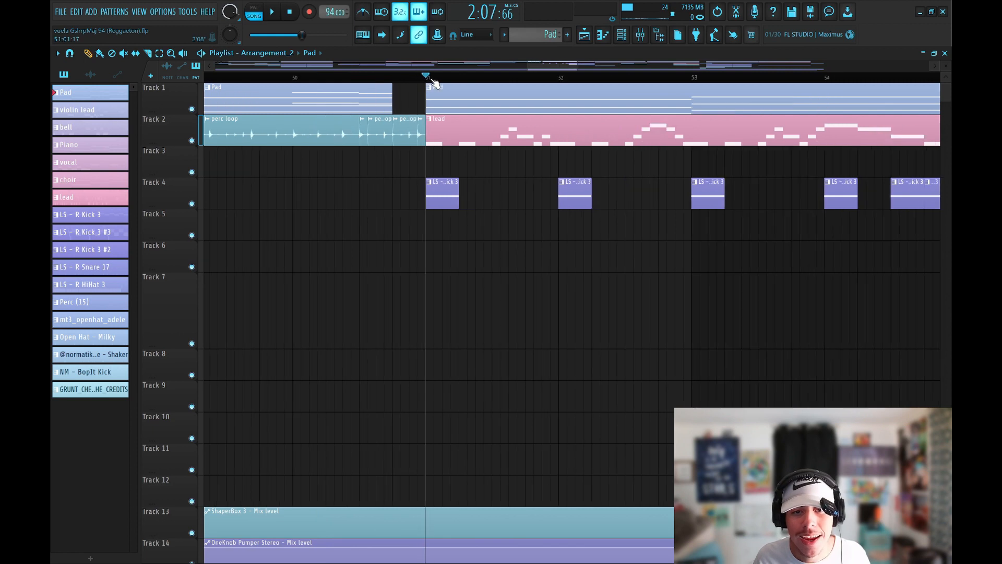
# Step: Open the lead channel's Pigments instrument to show its Lead 3 - Eternal preset
pyautogui.scroll(-3, 479, 79)
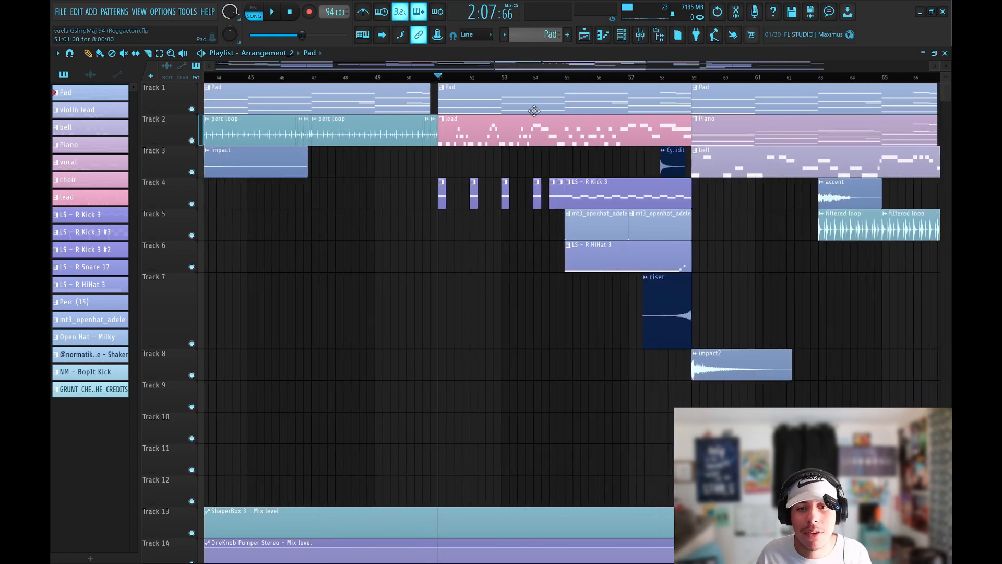
pyautogui.click(620, 37)
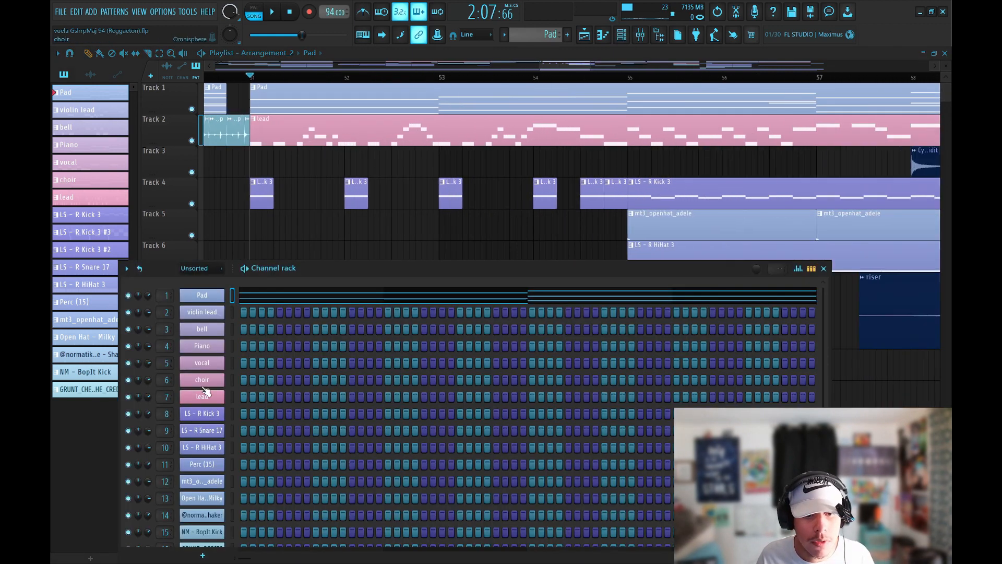
pyautogui.click(218, 398)
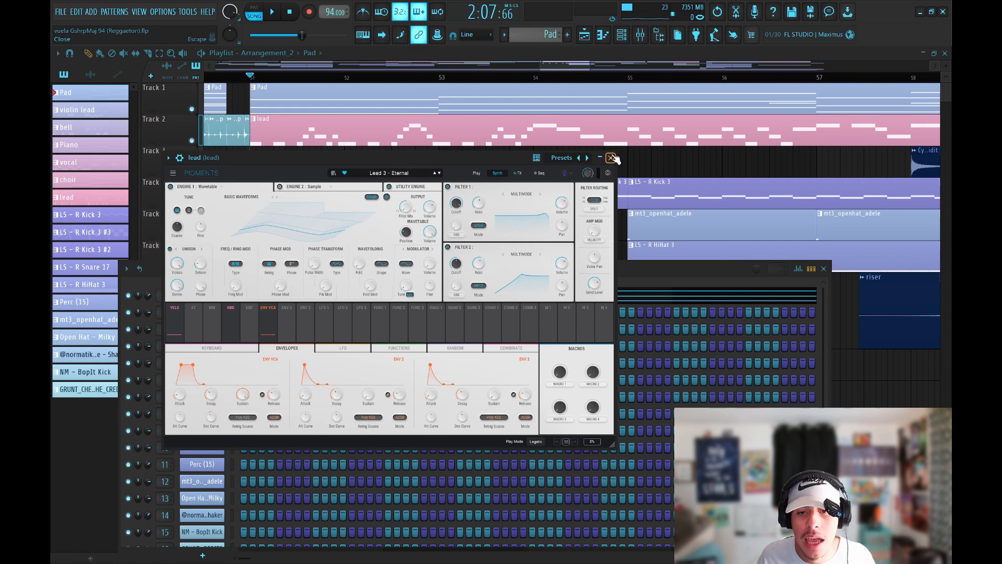
# Step: Open the lead clip's notes in the piano roll and play the melody with the full pattern in view
pyautogui.doubleClick(621, 129)
pyautogui.press('space')
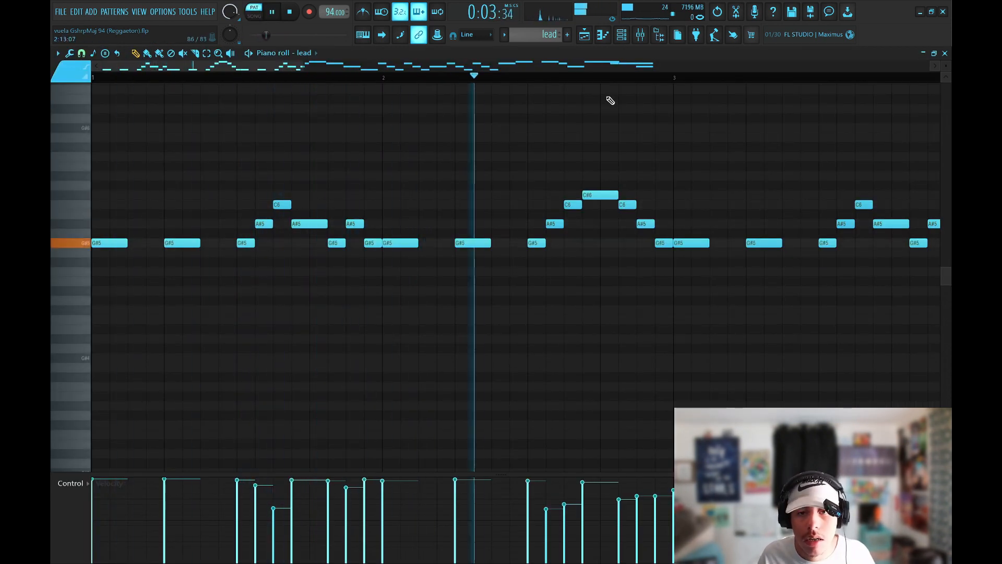
pyautogui.scroll(-2, 620, 87)
pyautogui.scroll(-2, 621, 86)
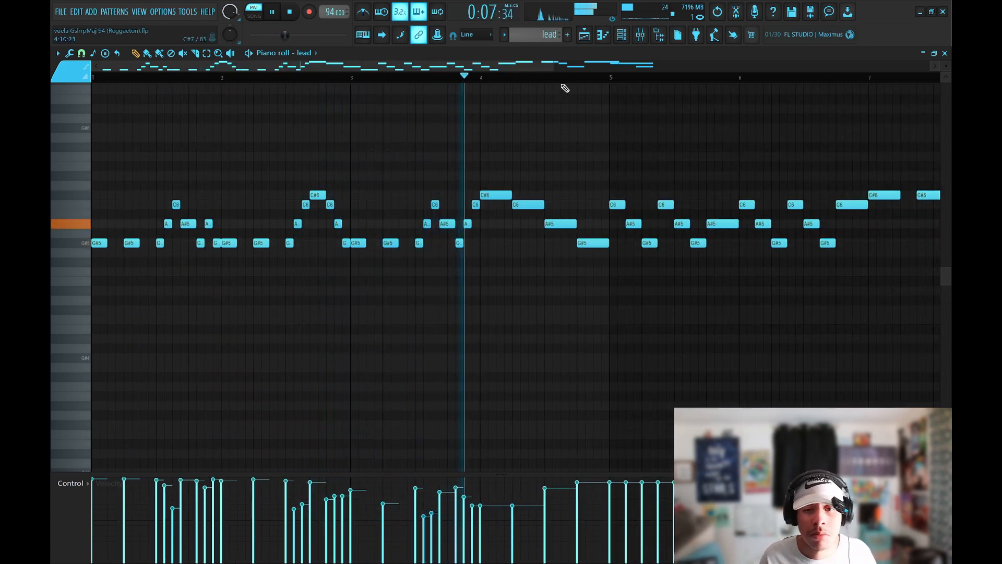
pyautogui.scroll(-1, 564, 85)
pyautogui.scroll(-1, 567, 86)
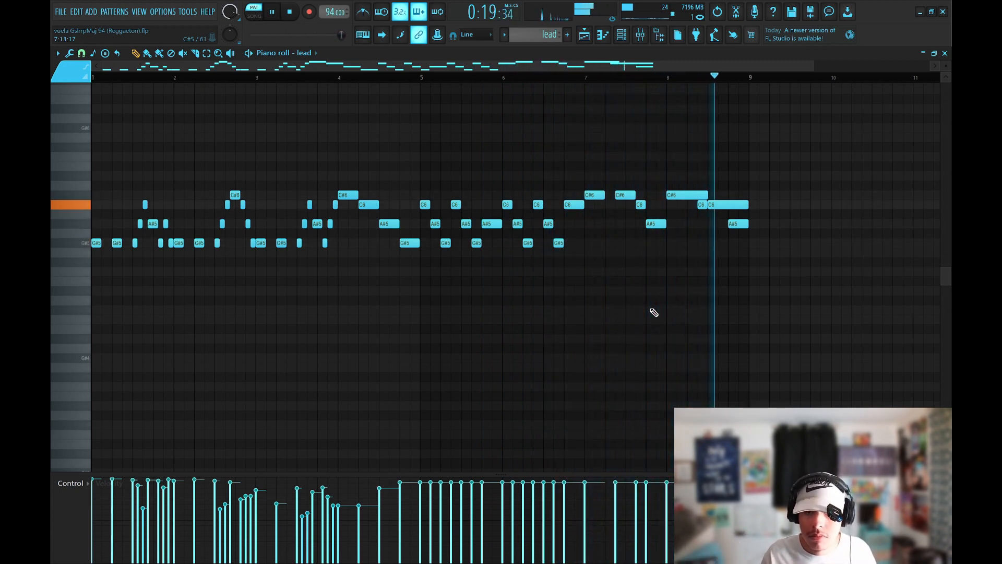
pyautogui.press('space')
# Step: Review the lead's phrases across bars 1 to 9, clear the note selection, and replay the pattern from its start
pyautogui.scroll(3, 654, 312)
pyautogui.scroll(-3, 522, 302)
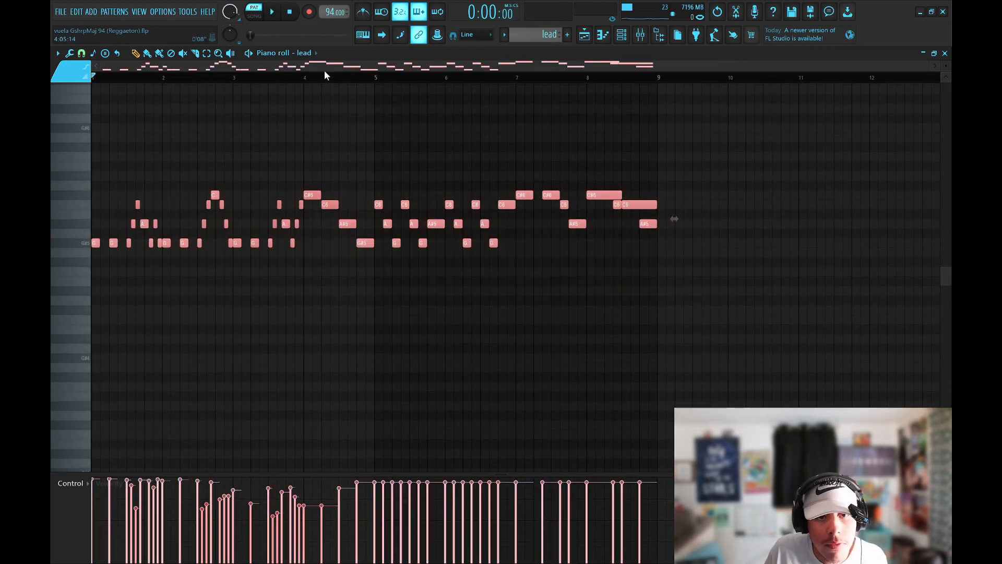
pyautogui.scroll(4, 334, 70)
pyautogui.moveTo(336, 71); pyautogui.dragTo(55, 173)
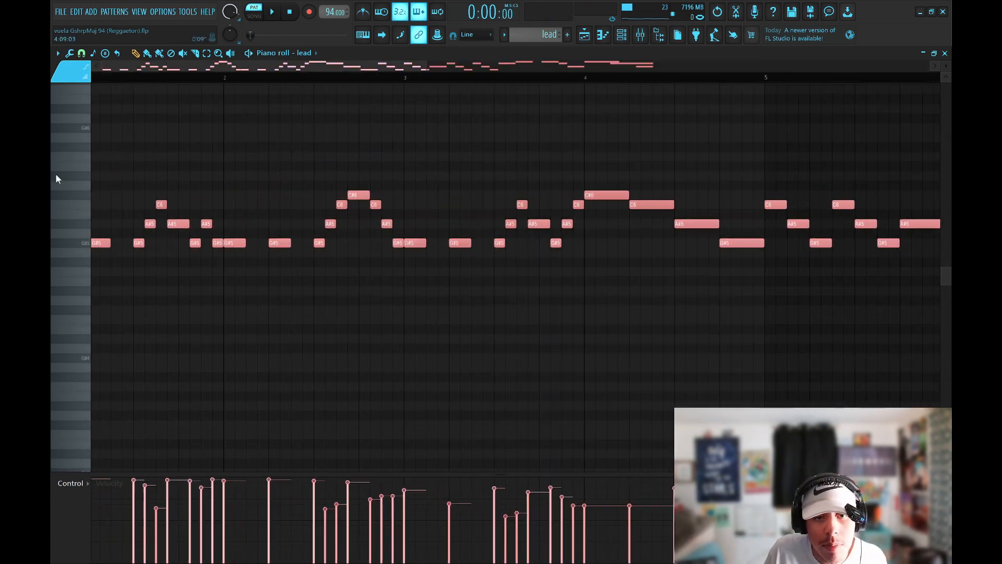
pyautogui.keyDown('ctrl'); pyautogui.click(231, 155); pyautogui.keyUp('ctrl')
pyautogui.scroll(-5, 229, 76)
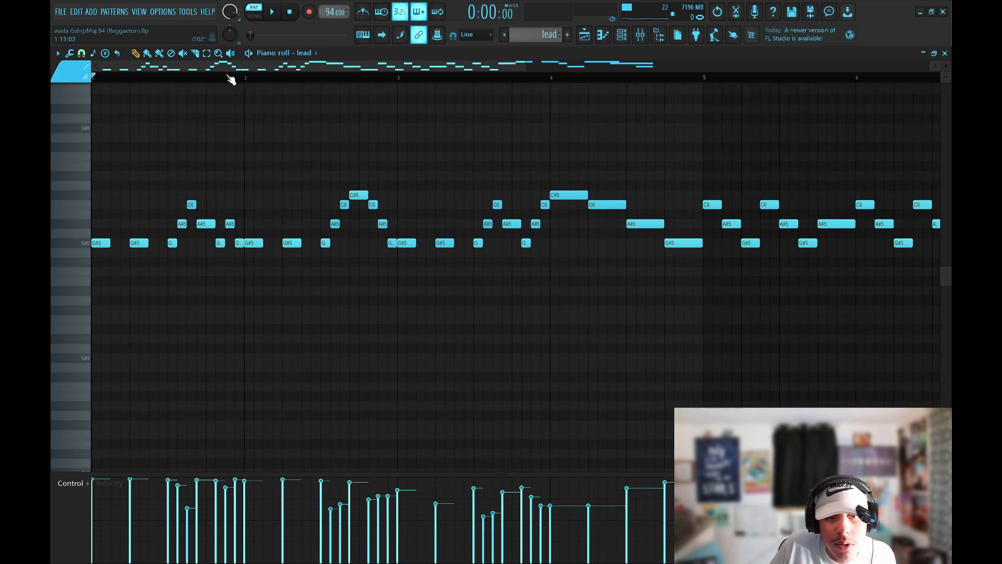
pyautogui.scroll(2, 532, 73)
pyautogui.click(505, 77)
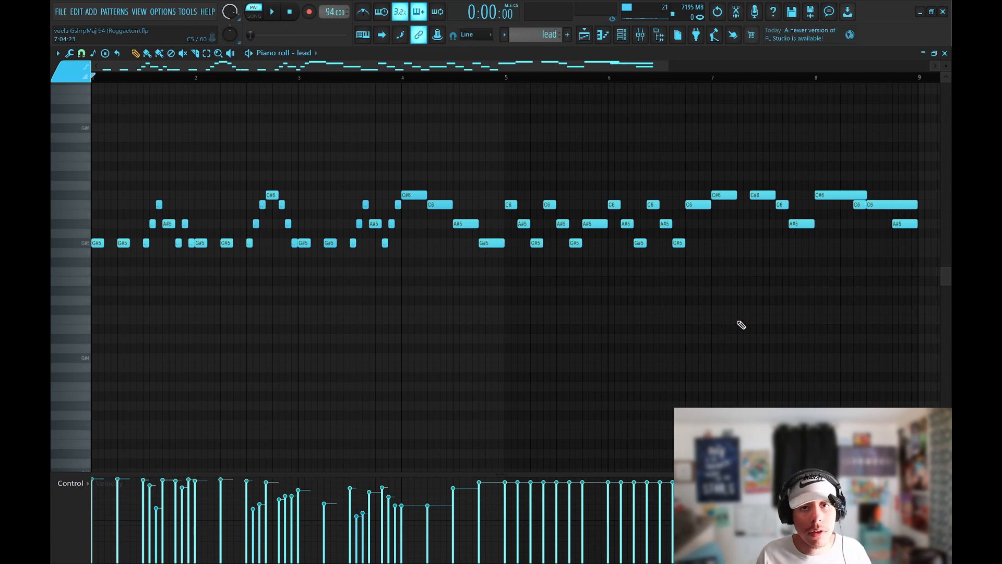
pyautogui.press('space')
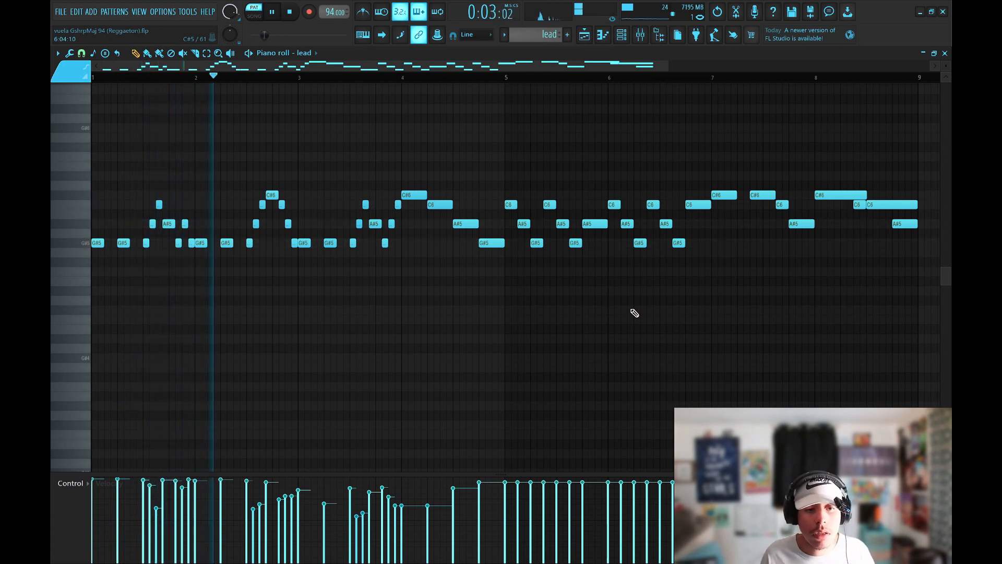
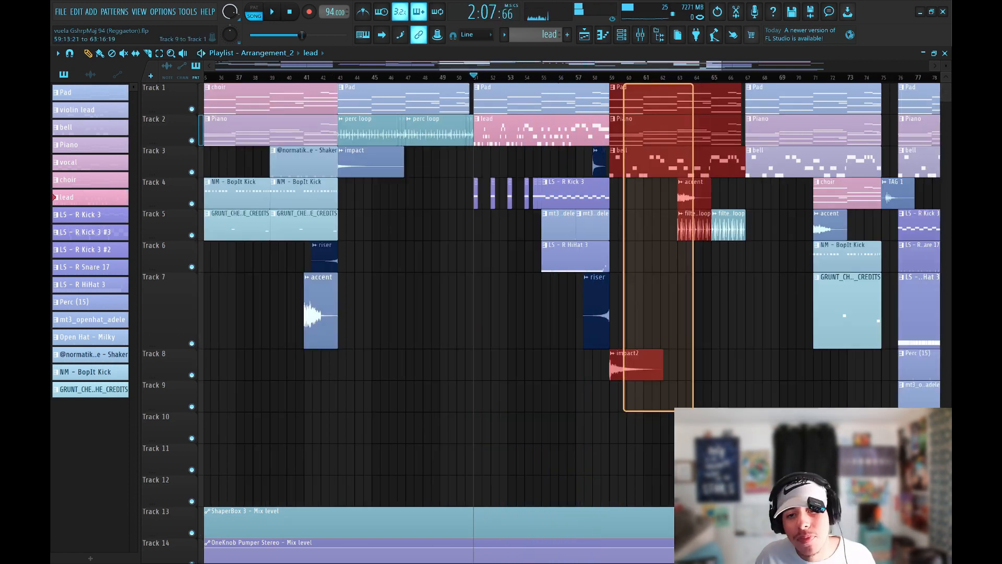
# Step: Point out the clips in the section starting at bar 59, and highlight the intro's vocal clip on Track 6 for comparison
pyautogui.moveTo(620, 381); pyautogui.dragTo(661, 87)
pyautogui.scroll(-9, 661, 87)
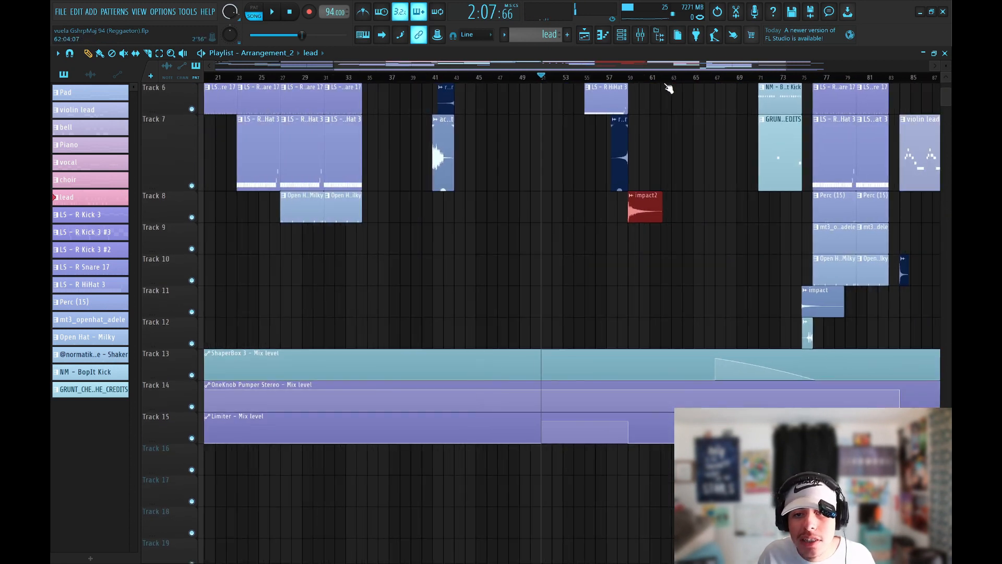
pyautogui.scroll(5, 668, 87)
pyautogui.keyDown('ctrl'); pyautogui.click(274, 83); pyautogui.keyUp('ctrl')
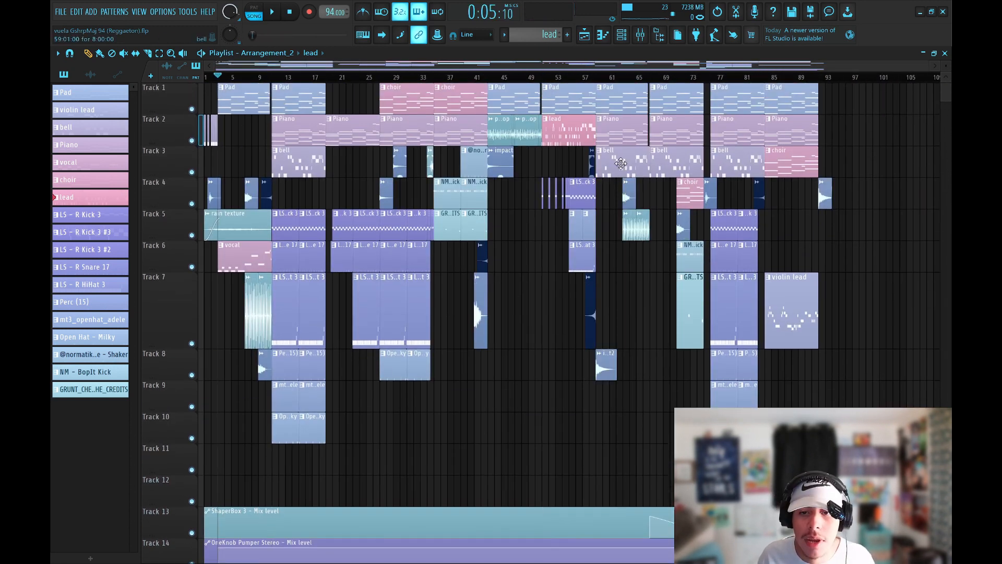
pyautogui.keyDown('ctrl'); pyautogui.click(253, 255); pyautogui.keyUp('ctrl')
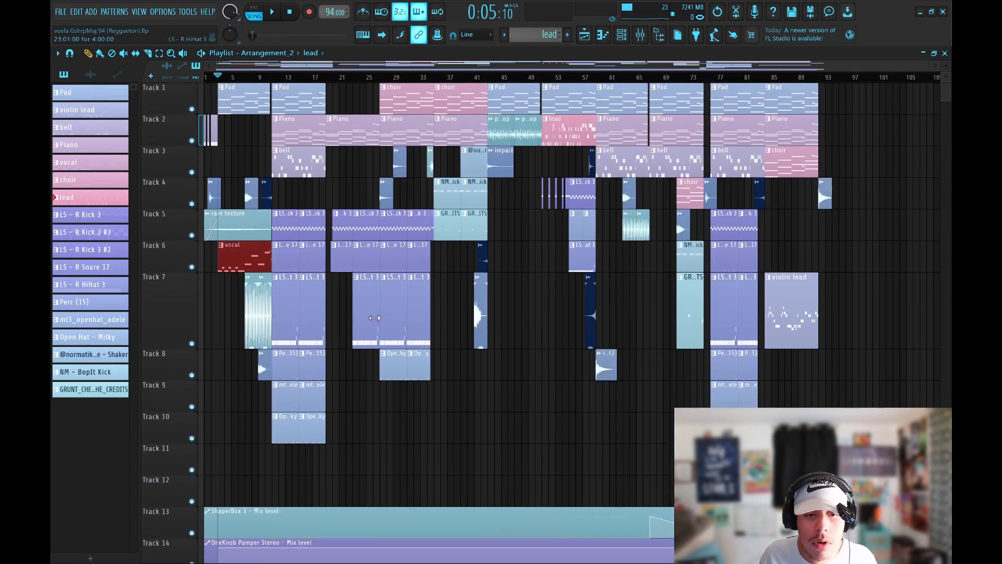
pyautogui.keyDown('ctrl'); pyautogui.click(508, 428); pyautogui.keyUp('ctrl')
# Step: Solo Track 8 to isolate the impact2 clip at bar 59, and re-enable all playlist tracks
pyautogui.keyDown('ctrl'); pyautogui.click(609, 163); pyautogui.keyUp('ctrl')
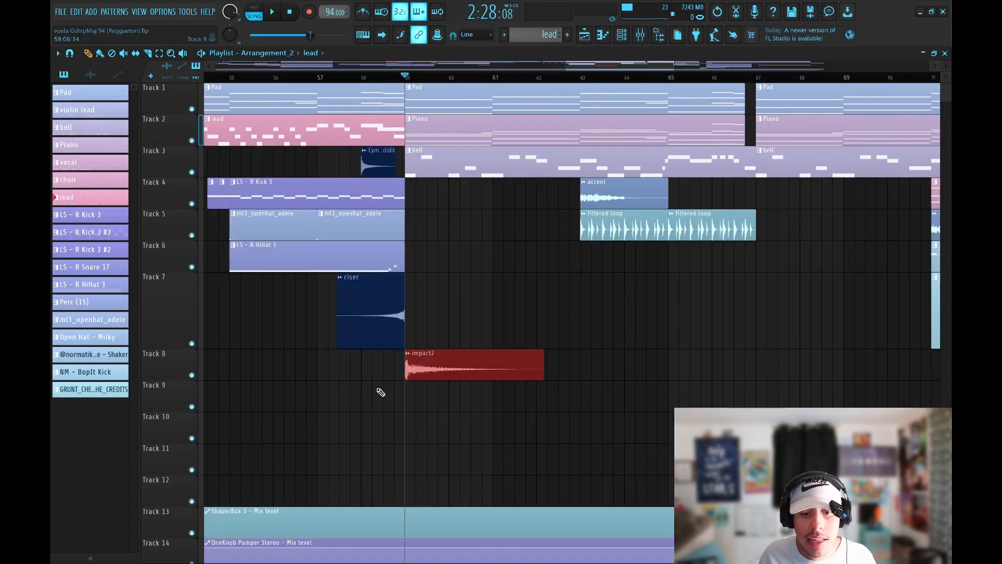
pyautogui.keyDown('ctrl'); pyautogui.click(381, 392); pyautogui.keyUp('ctrl')
pyautogui.rightClick(192, 375)
pyautogui.click(183, 375)
pyautogui.rightClick(192, 375)
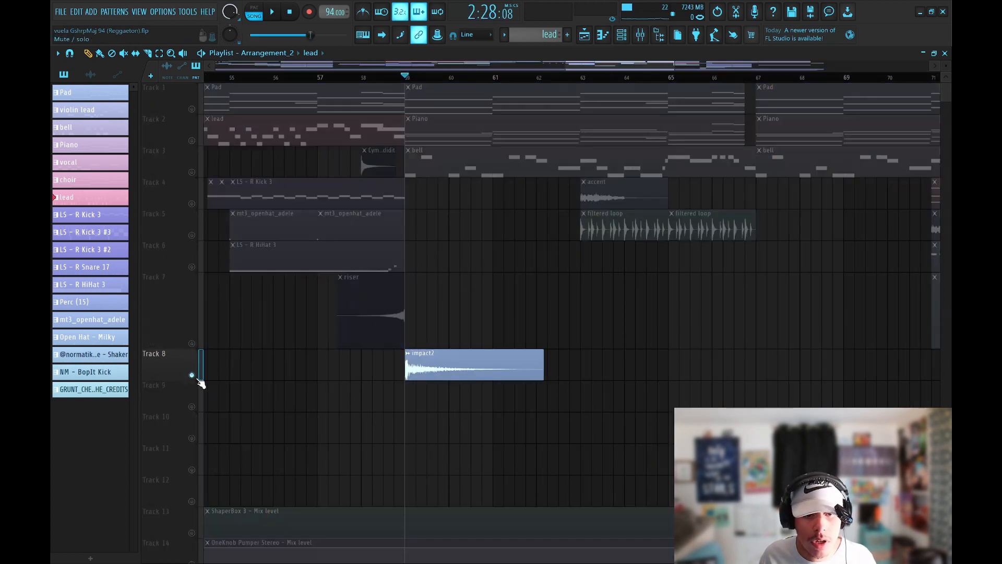
pyautogui.scroll(-4, 313, 428)
pyautogui.rightClick(191, 468)
pyautogui.rightClick(191, 413)
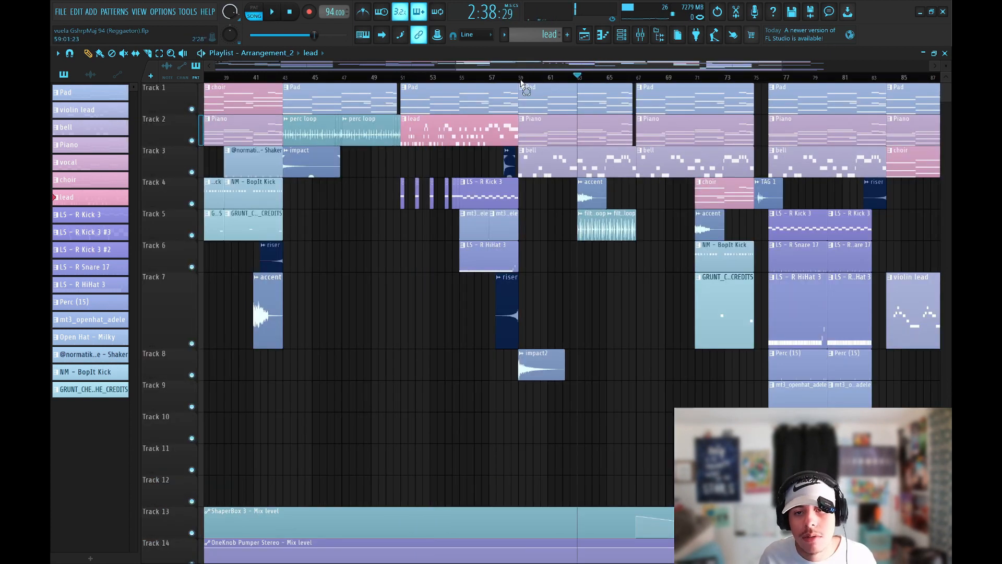
# Step: Highlight bars 59 to 67 and the clips of the following section up to bar 75, and clear the selection
pyautogui.moveTo(521, 81); pyautogui.dragTo(633, 91)
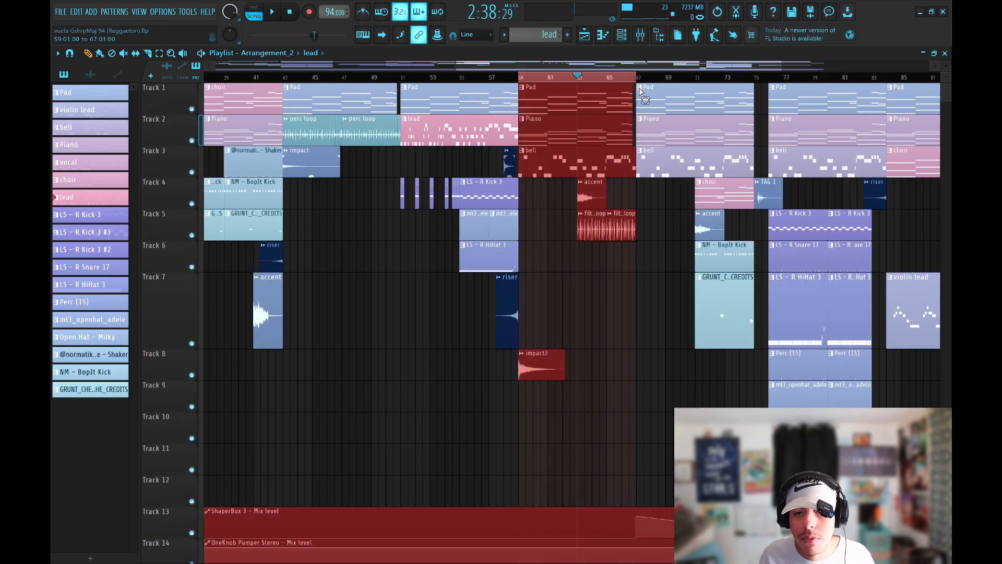
pyautogui.keyDown('ctrl'); pyautogui.click(665, 255); pyautogui.keyUp('ctrl')
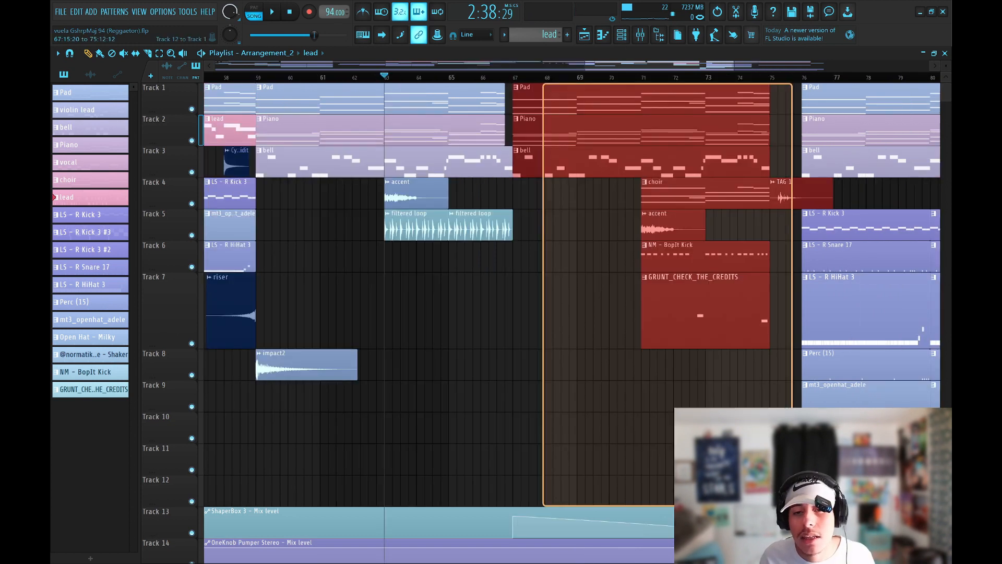
pyautogui.moveTo(792, 97); pyautogui.dragTo(792, 96)
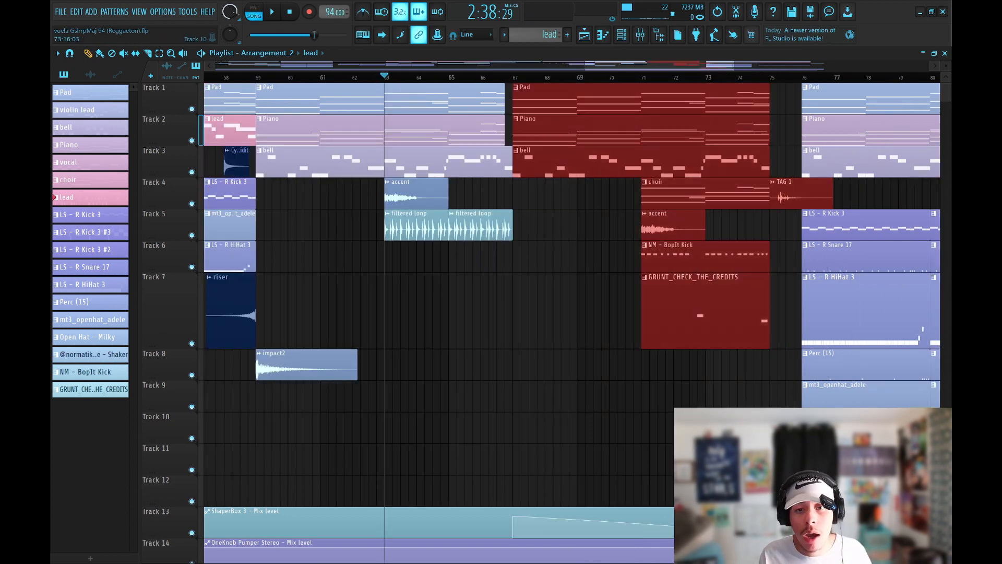
pyautogui.keyDown('ctrl'); pyautogui.click(736, 429); pyautogui.keyUp('ctrl')
# Step: Play the accent and filtered loop section from bar 63, stop past bar 67, and set the playhead to bar 67
pyautogui.press('space')
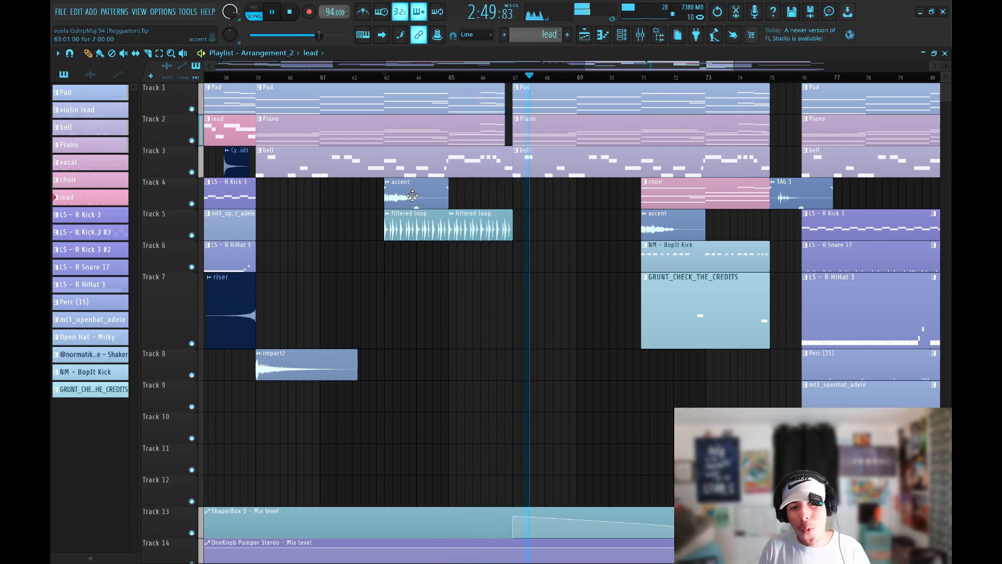
pyautogui.press('space')
pyautogui.click(514, 77)
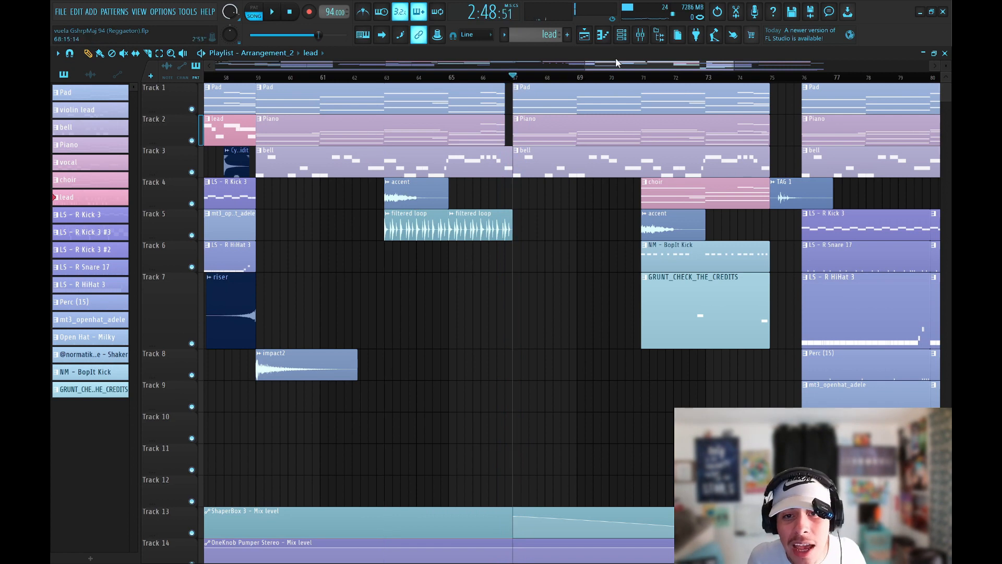
# Step: Show the ShaperBox 3 effect with its HalfTime 1 Bar preset on mixer Insert 26, and close the plugin and mixer
pyautogui.click(645, 35)
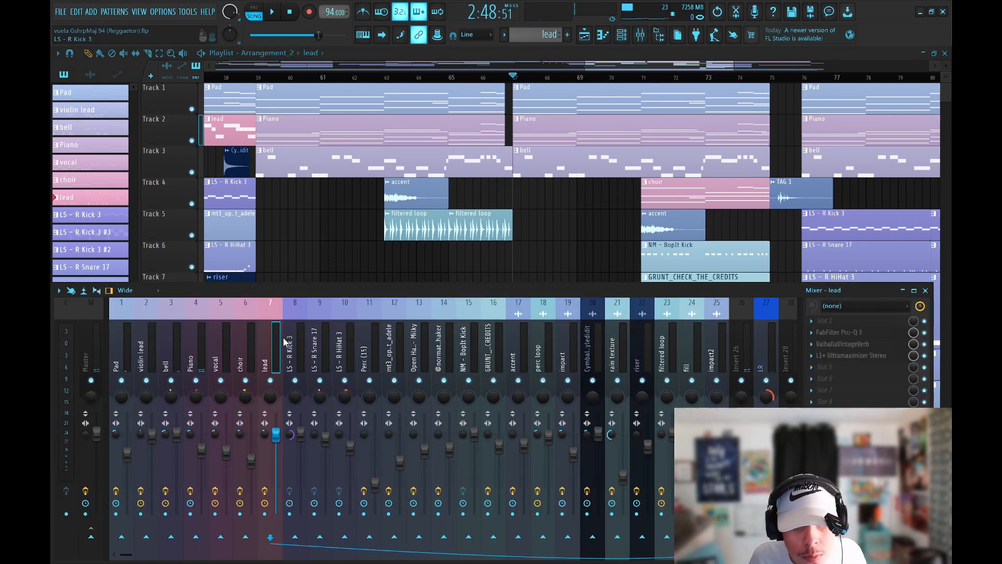
pyautogui.click(179, 350)
pyautogui.scroll(-2, 211, 347)
pyautogui.moveTo(297, 93); pyautogui.dragTo(410, 110)
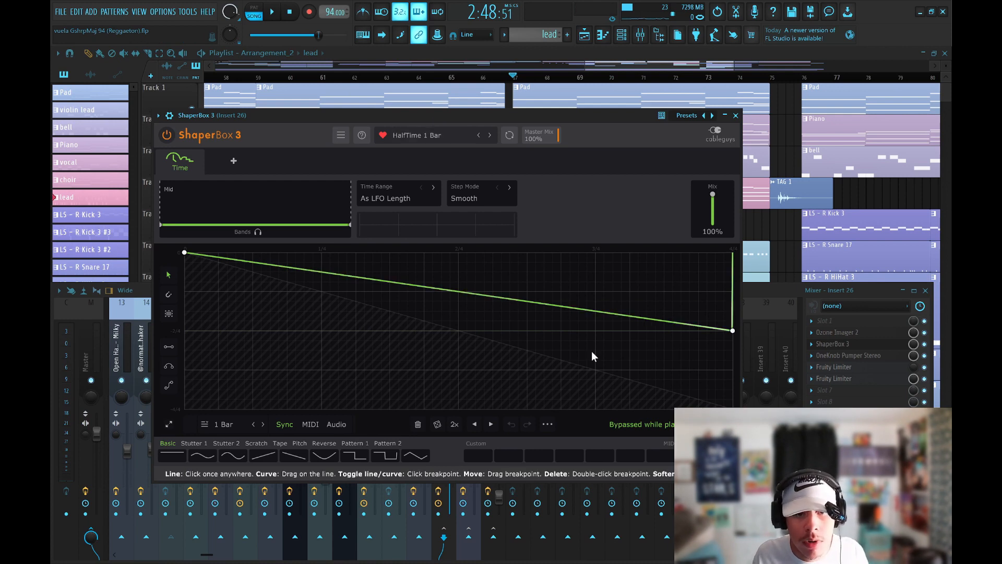
pyautogui.click(736, 116)
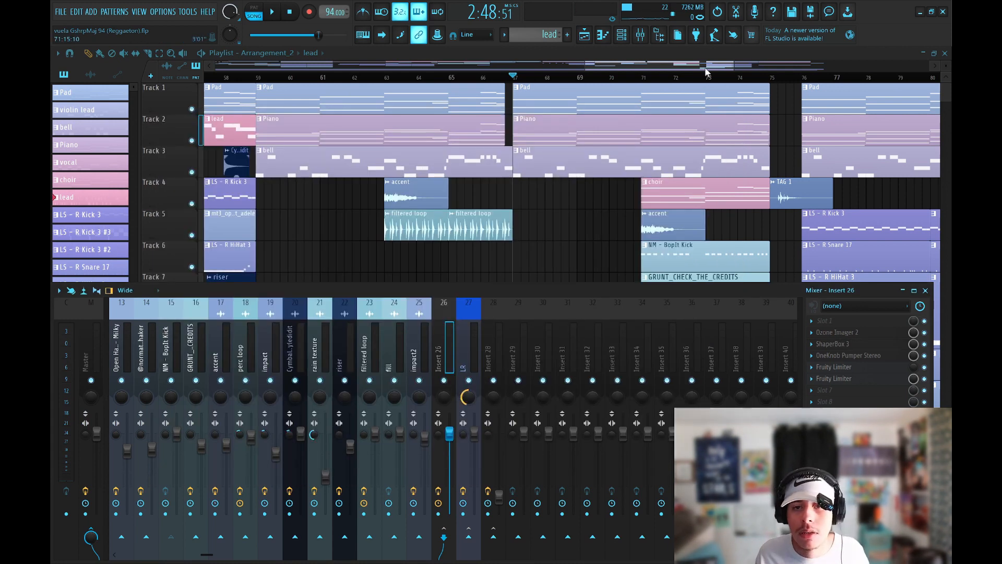
pyautogui.press('F9')
# Step: Play the half-time section from bar 67 and restart its playback
pyautogui.press('space')
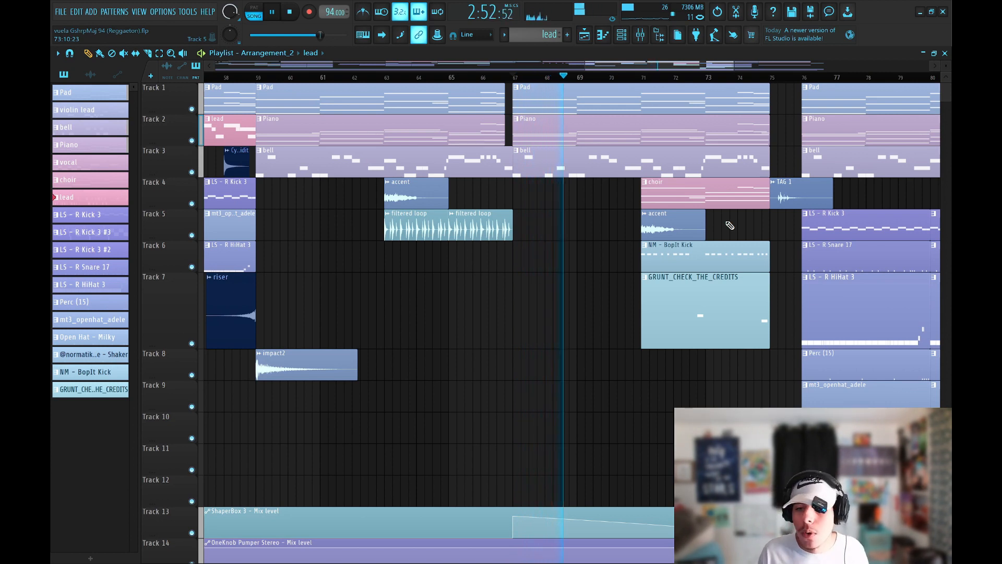
pyautogui.press('space')
pyautogui.press('space')
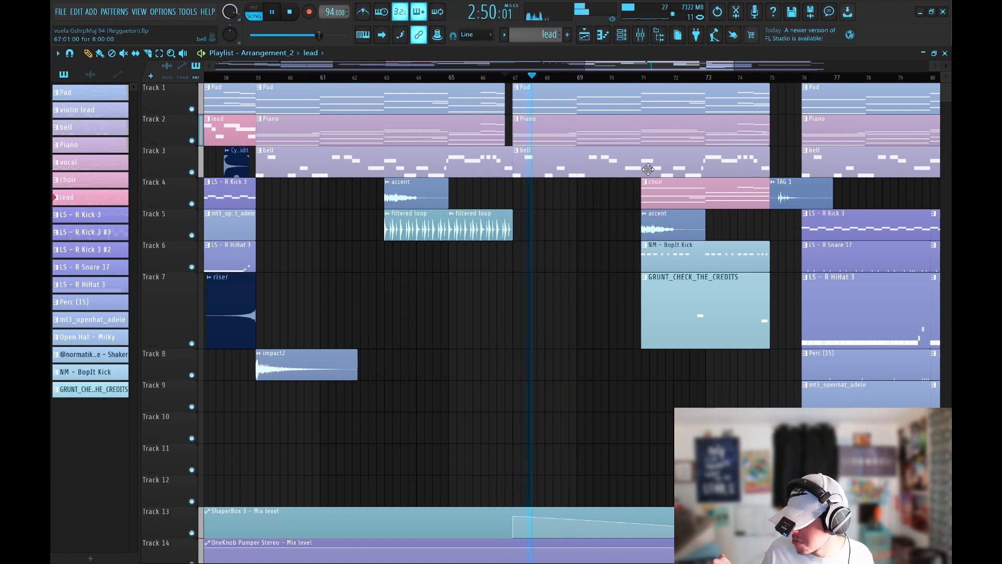
# Step: Enlarge Track 13 to show the ShaperBox 3 mix level automation during playback, and stop past bar 72
pyautogui.scroll(-2, 664, 351)
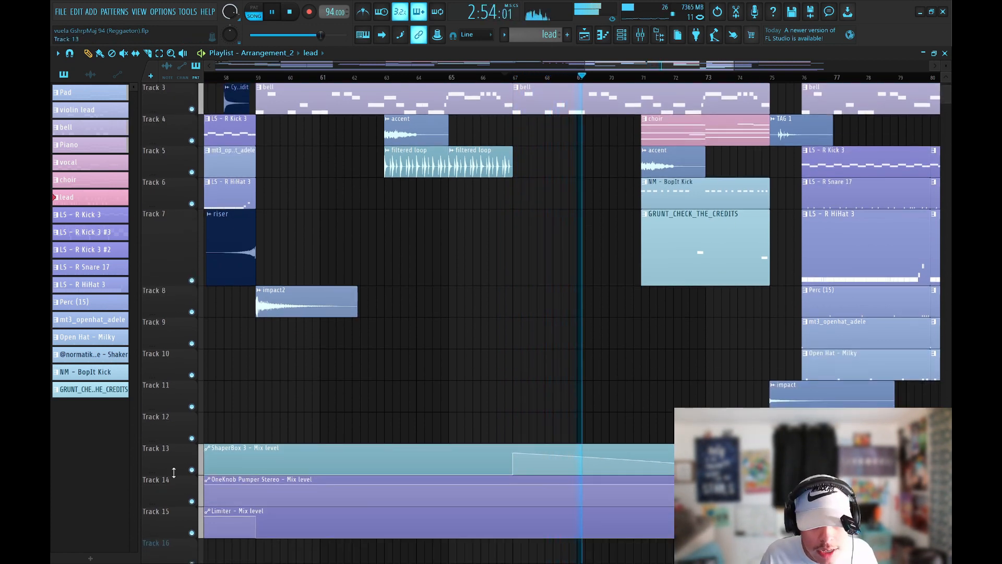
pyautogui.moveTo(154, 475); pyautogui.dragTo(156, 522)
pyautogui.scroll(-1, 506, 340)
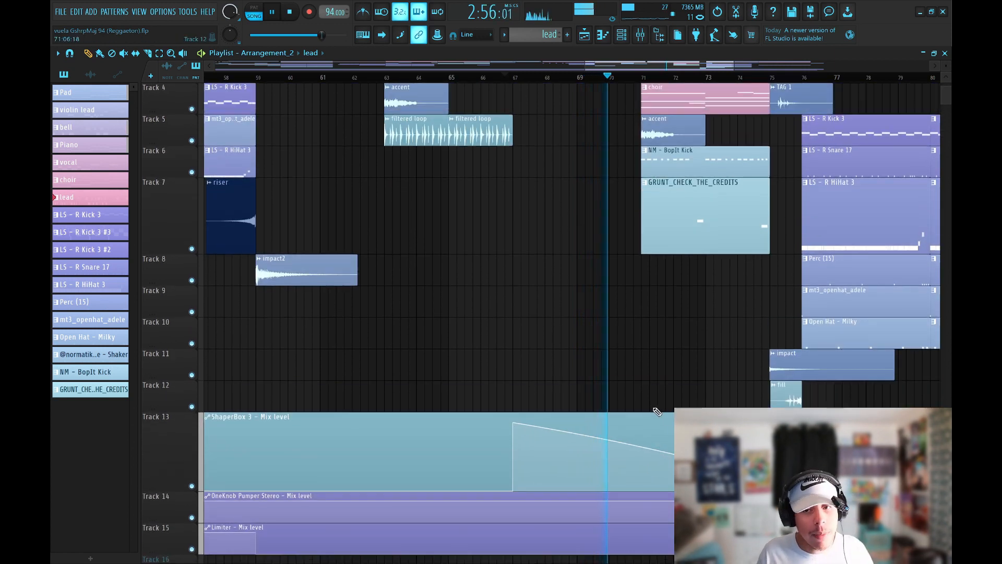
pyautogui.scroll(2, 673, 370)
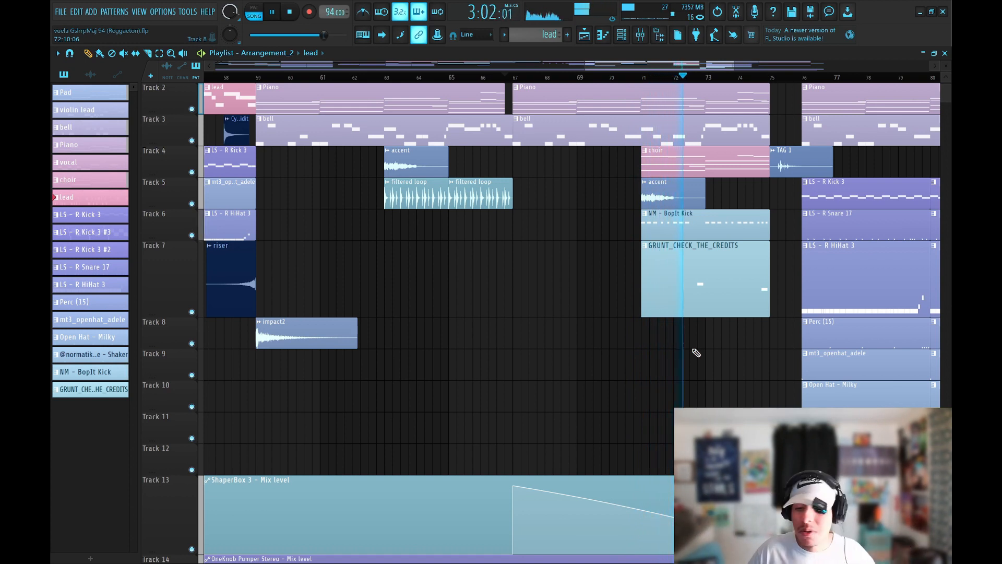
pyautogui.press('space')
# Step: Highlight the piano, bell, choir, accent, kick and grunt clips between bars 67 and 75, and clear the selection
pyautogui.scroll(-3, 554, 167)
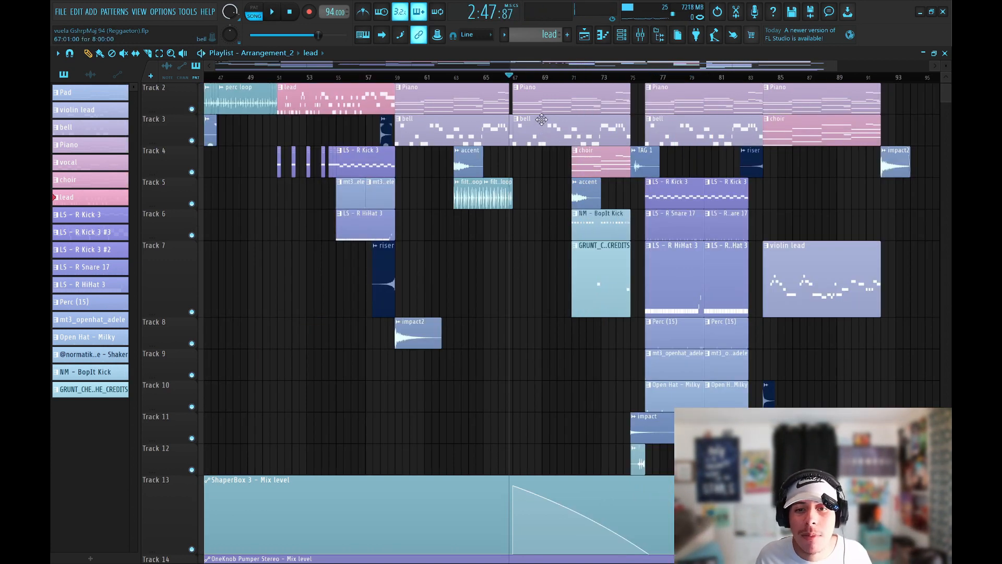
pyautogui.scroll(3, 541, 118)
pyautogui.moveTo(538, 103); pyautogui.dragTo(760, 351)
pyautogui.keyDown('ctrl'); pyautogui.click(763, 351); pyautogui.keyUp('ctrl')
pyautogui.moveTo(564, 91); pyautogui.dragTo(715, 444)
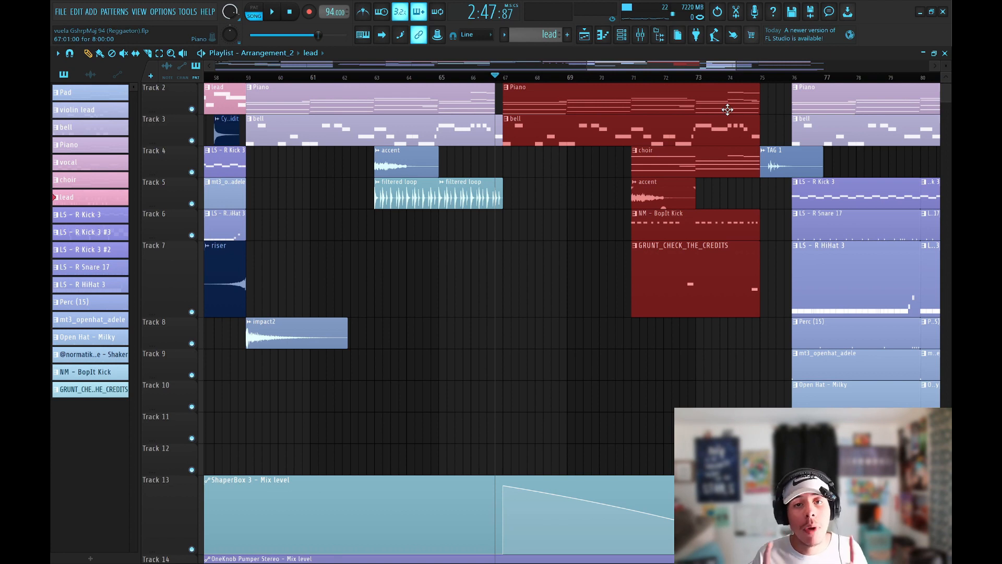
pyautogui.hotkey('ctrl', 'd')
pyautogui.scroll(2, 505, 86)
pyautogui.scroll(-4, 504, 86)
pyautogui.scroll(4, 505, 86)
pyautogui.scroll(-5, 509, 93)
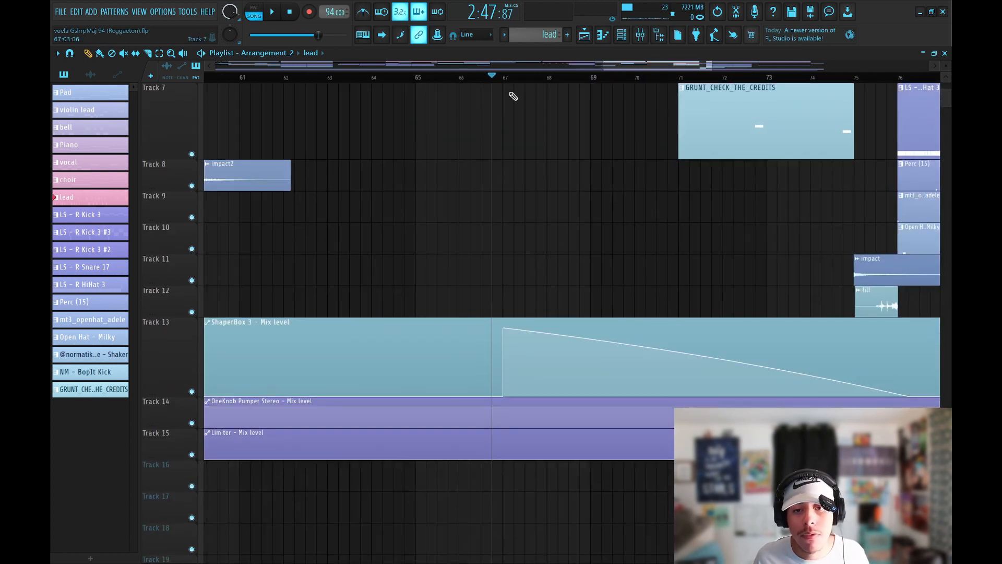
pyautogui.scroll(5, 506, 86)
pyautogui.scroll(-3, 506, 86)
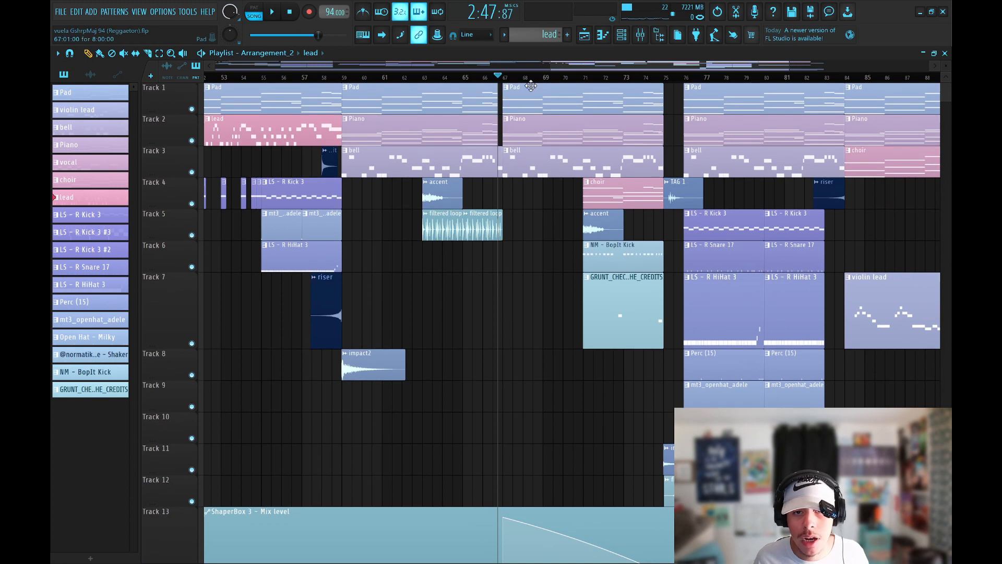
# Step: Examine the short pad and piano gap before bar 67 and the ShaperBox 3 mix level automation that starts there
pyautogui.scroll(3, 533, 86)
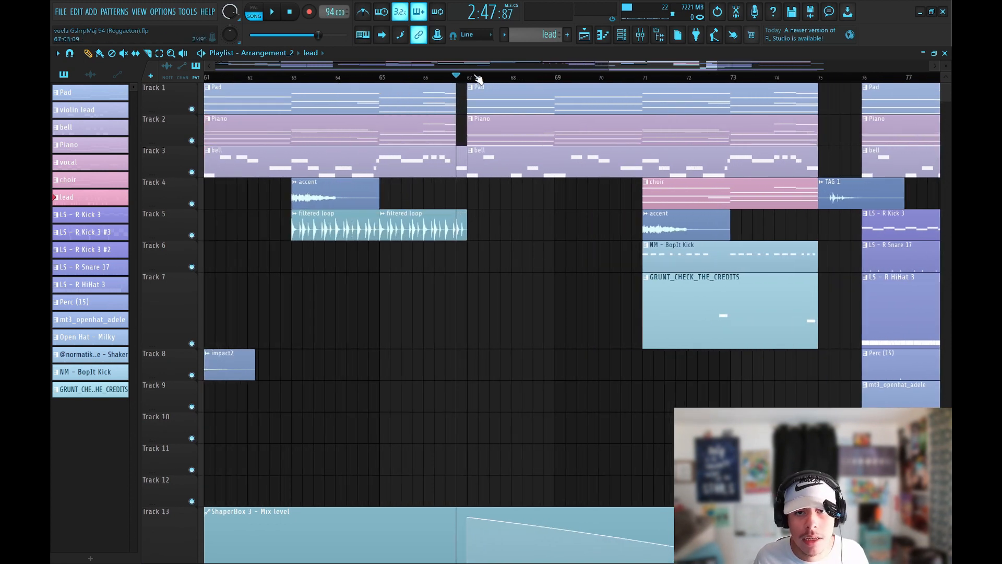
pyautogui.scroll(-1, 479, 79)
pyautogui.scroll(2, 479, 82)
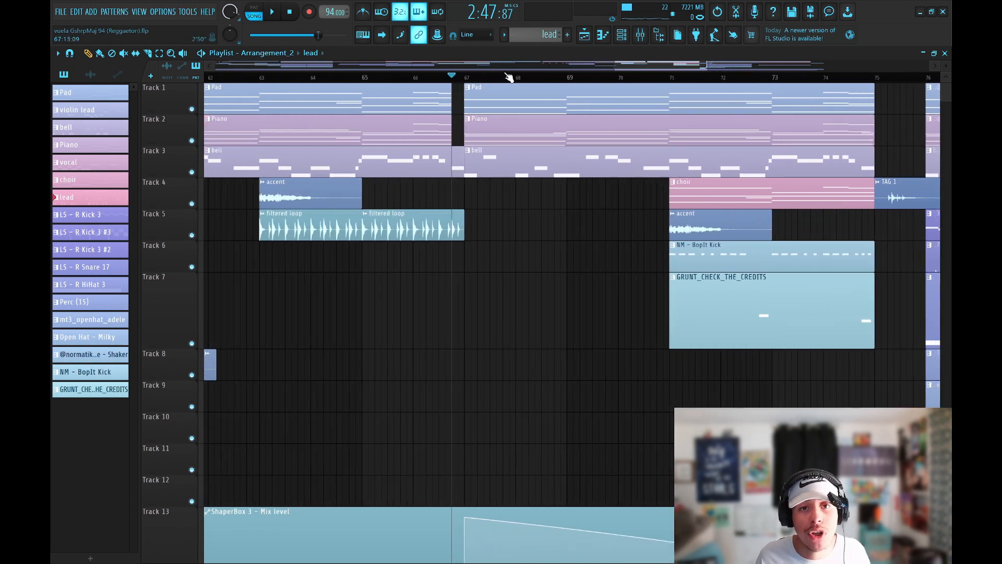
pyautogui.scroll(-4, 509, 78)
pyautogui.scroll(-3, 513, 205)
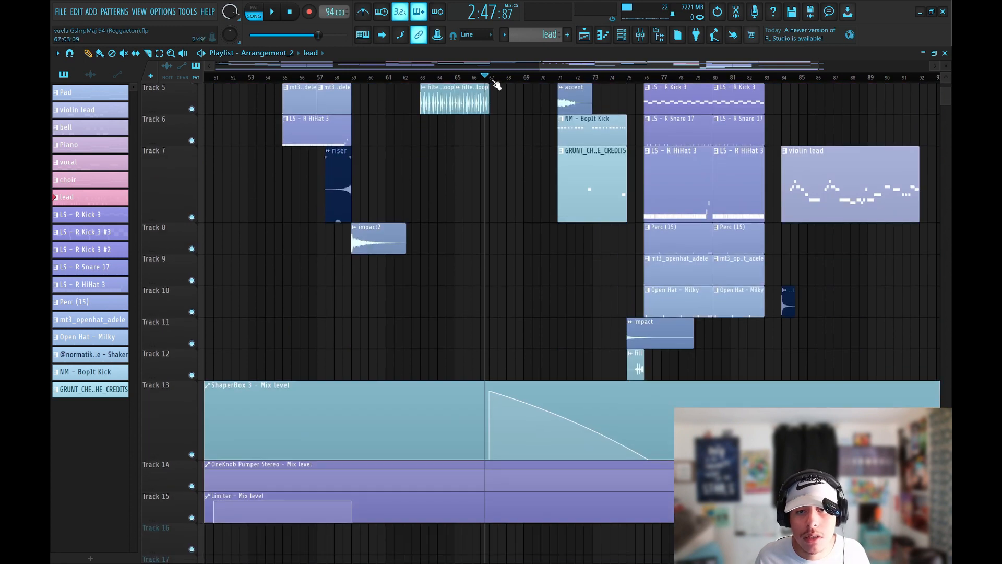
pyautogui.scroll(8, 496, 82)
pyautogui.scroll(2, 553, 221)
pyautogui.scroll(-2, 557, 279)
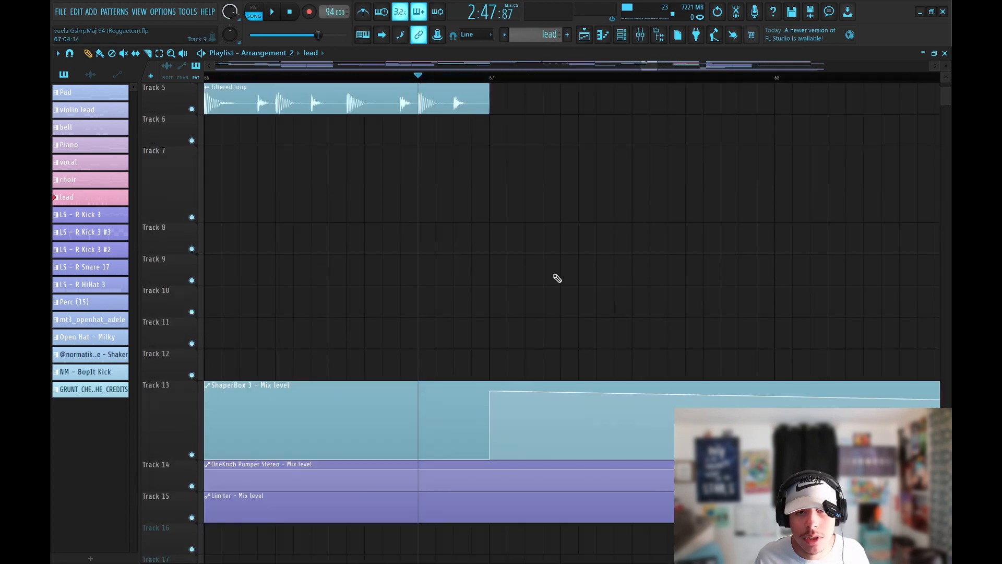
pyautogui.scroll(4, 586, 298)
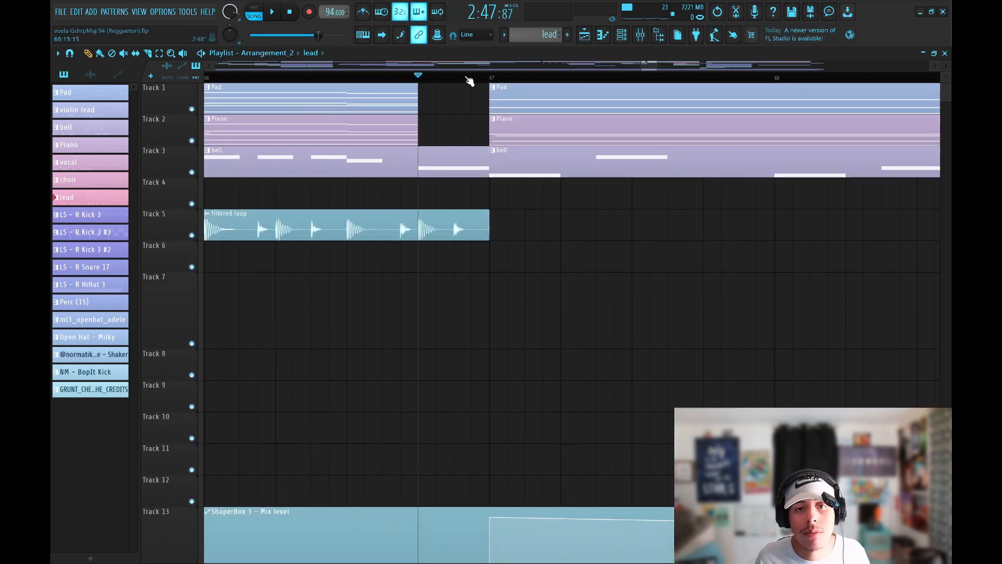
pyautogui.scroll(-3, 468, 78)
pyautogui.hscroll(3, 462, 76)
pyautogui.scroll(-4, 468, 79)
# Step: Place the playhead at bar 71, highlight the choir, accent, BopIt kick and grunt clips up to bar 75, and clear the selection
pyautogui.click(480, 77)
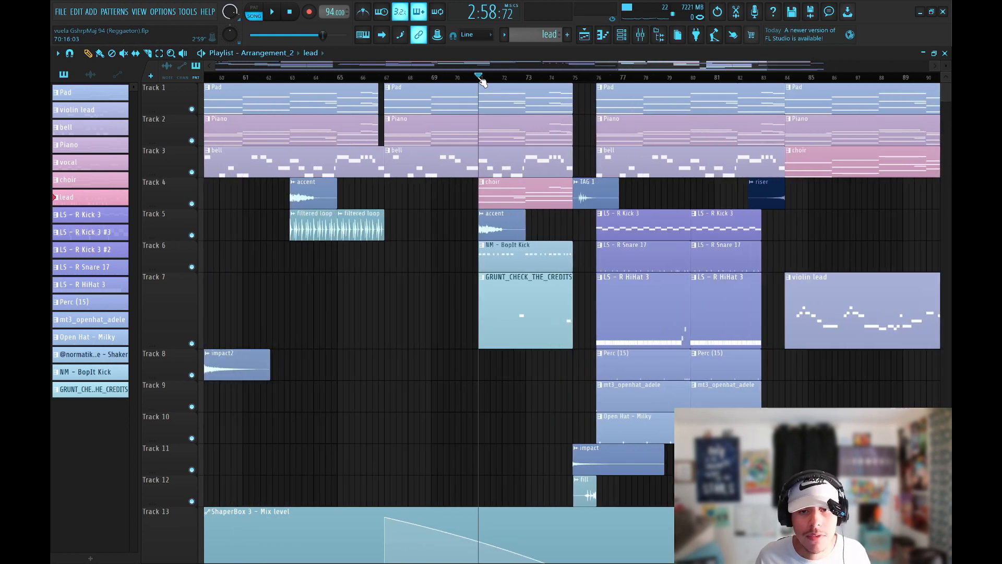
pyautogui.scroll(4, 481, 81)
pyautogui.moveTo(744, 441); pyautogui.dragTo(496, 181)
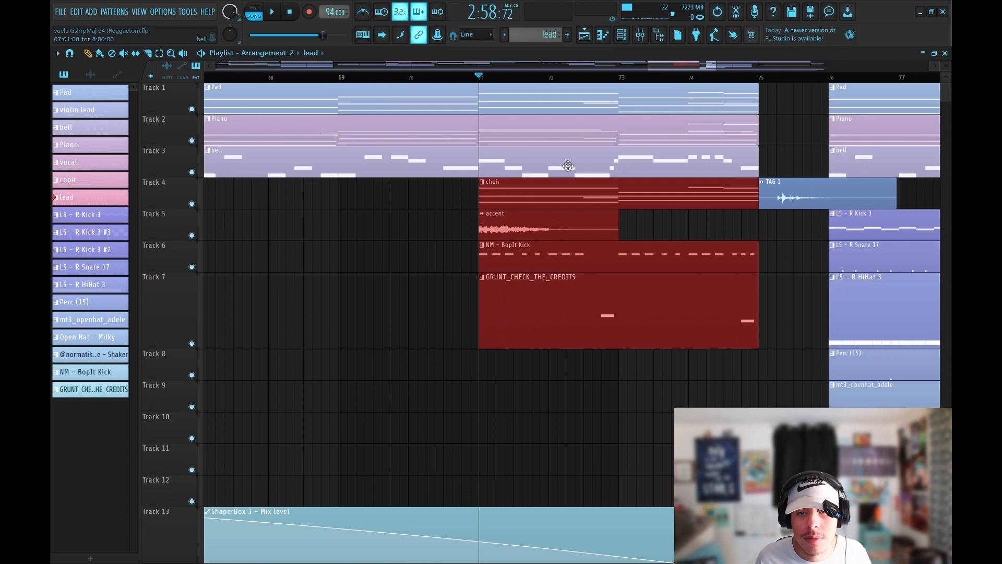
pyautogui.click(775, 136)
# Step: Play the break from just before bar 75 to bar 76, stop playback, and mute the TAG 1 clip
pyautogui.moveTo(651, 68); pyautogui.dragTo(662, 69)
pyautogui.click(640, 79)
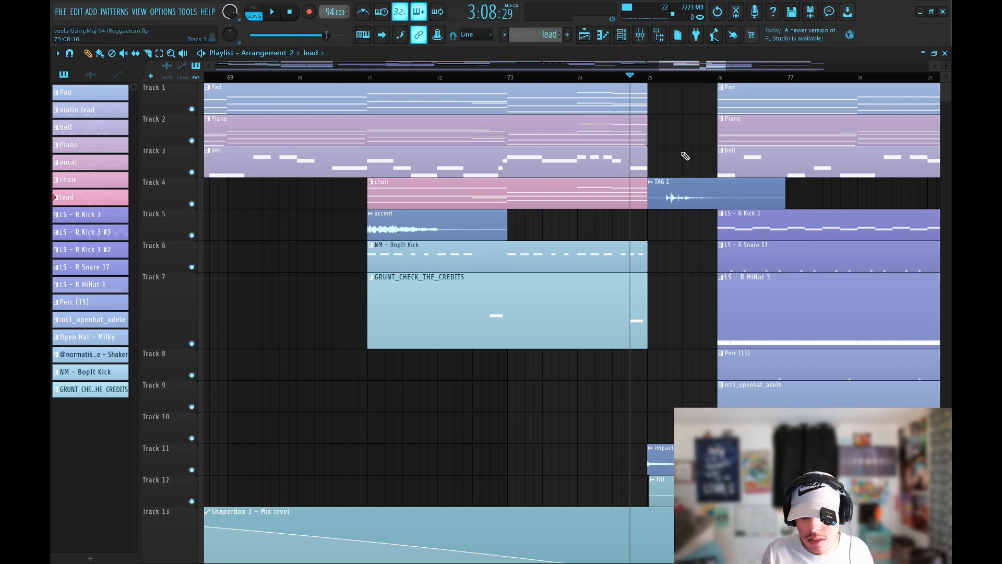
pyautogui.press('space')
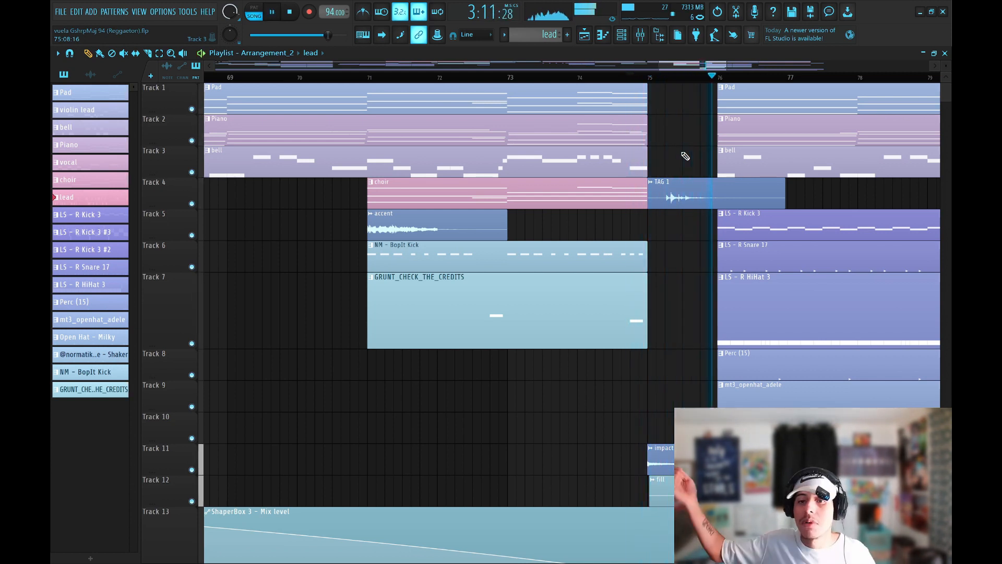
pyautogui.press('space')
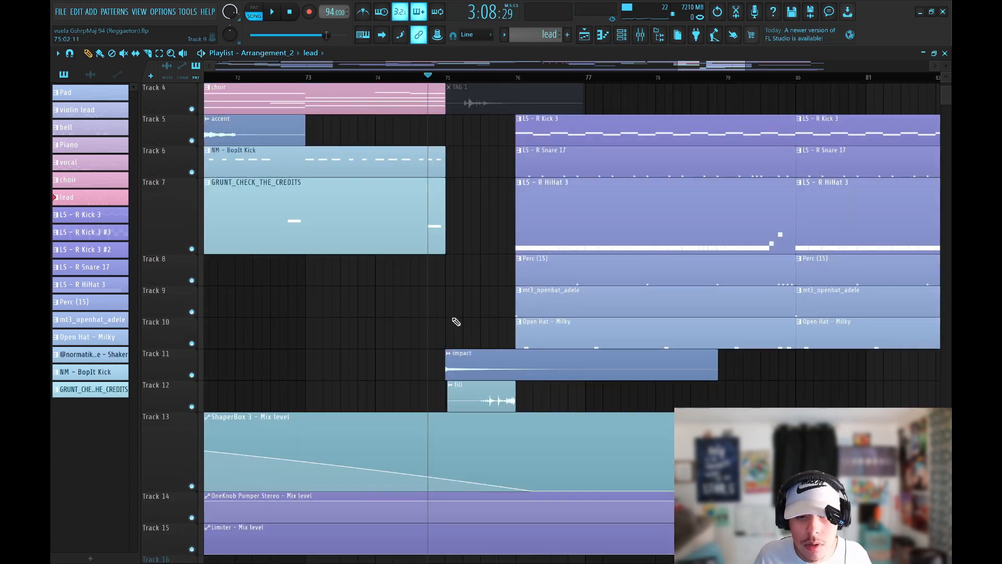
# Step: Highlight the impact and fill clips at bar 75 and replay the break without the tag
pyautogui.keyDown('ctrl'); pyautogui.click(486, 368); pyautogui.keyUp('ctrl')
pyautogui.keyDown('ctrl'); pyautogui.click(491, 383); pyautogui.keyUp('ctrl')
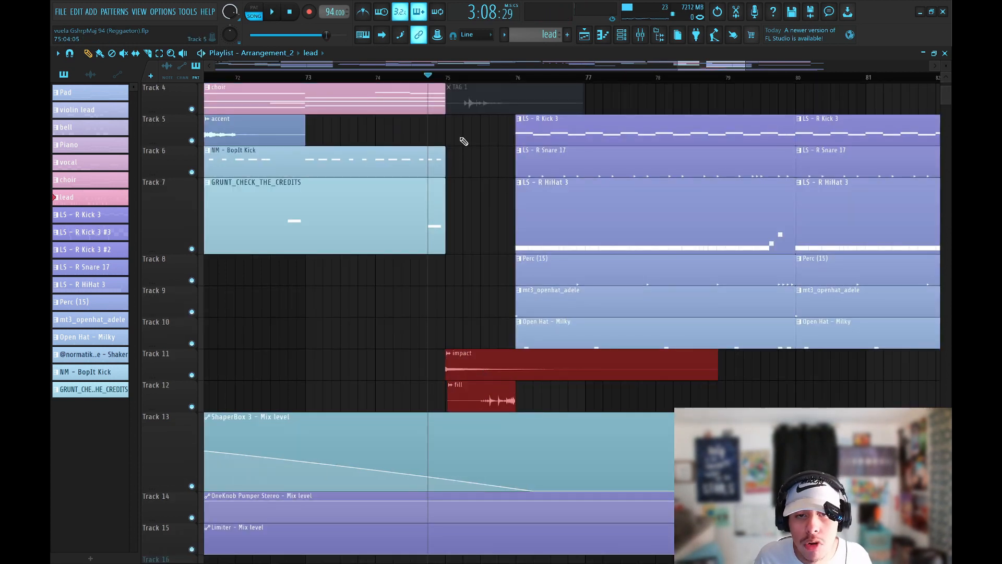
pyautogui.press('space')
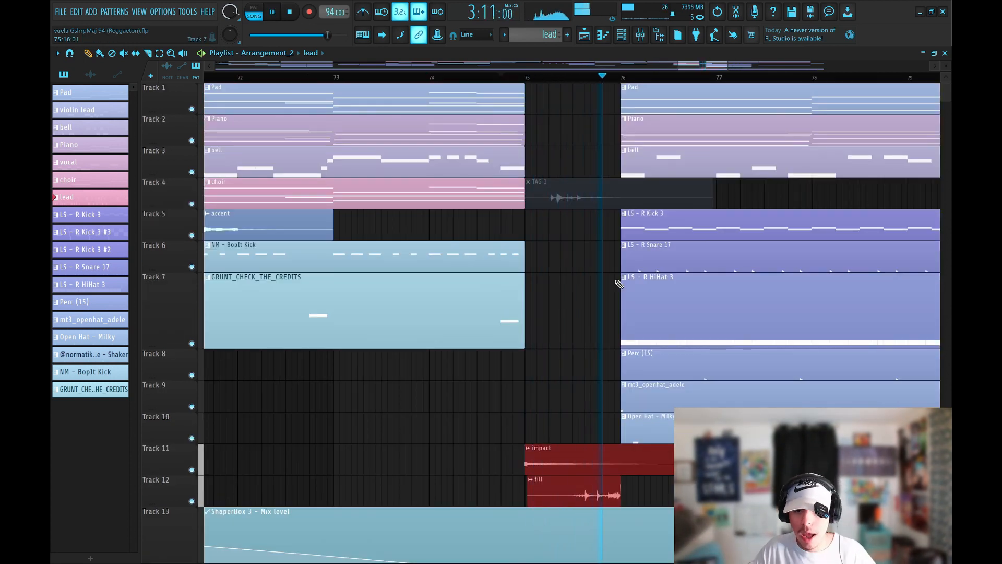
pyautogui.press('space')
# Step: Play the transition from bar 74 into the full drum section at bar 76
pyautogui.moveTo(491, 78); pyautogui.dragTo(431, 86)
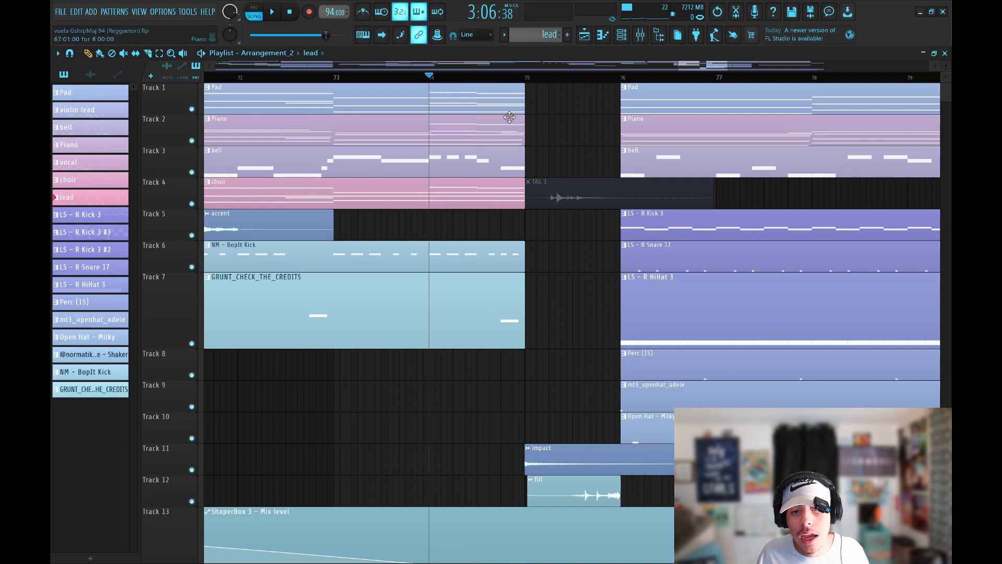
pyautogui.press('space')
pyautogui.scroll(-5, 564, 82)
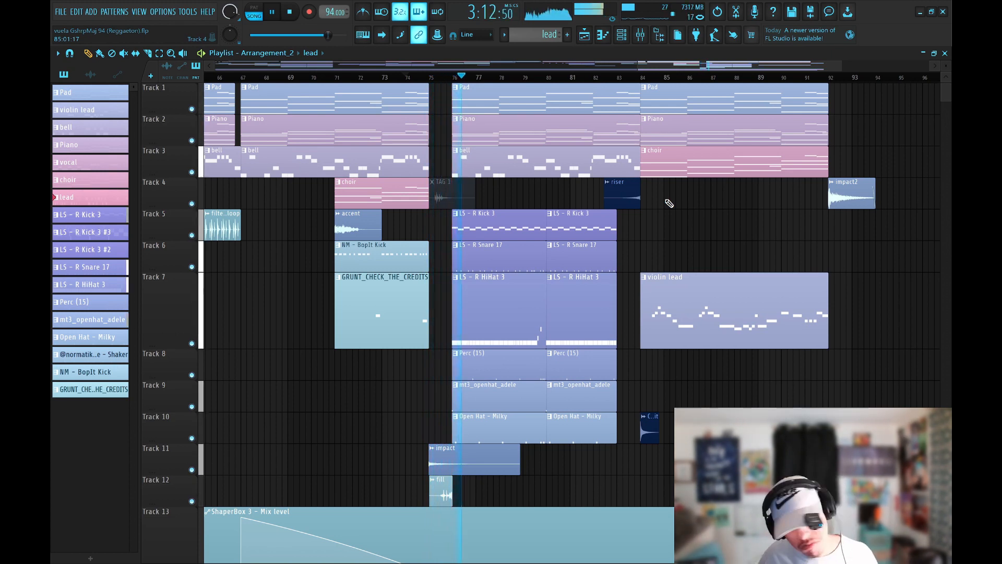
# Step: Highlight the second set of drum clips, from kick to open hat, between bars 80 and 83
pyautogui.moveTo(667, 210); pyautogui.dragTo(680, 258)
pyautogui.scroll(4, 641, 79)
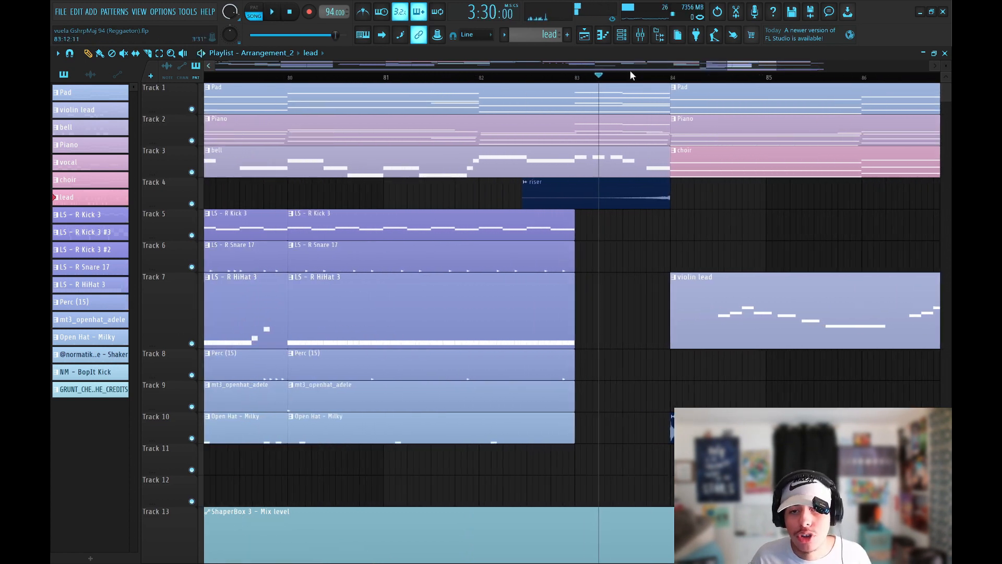
pyautogui.moveTo(636, 243); pyautogui.dragTo(288, 443)
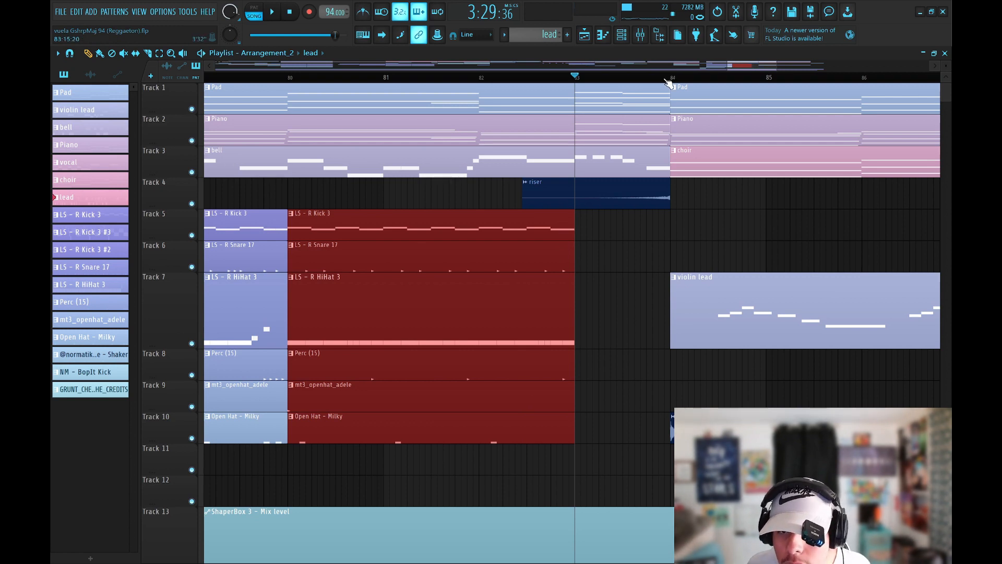
pyautogui.scroll(-2, 667, 81)
pyautogui.scroll(2, 667, 81)
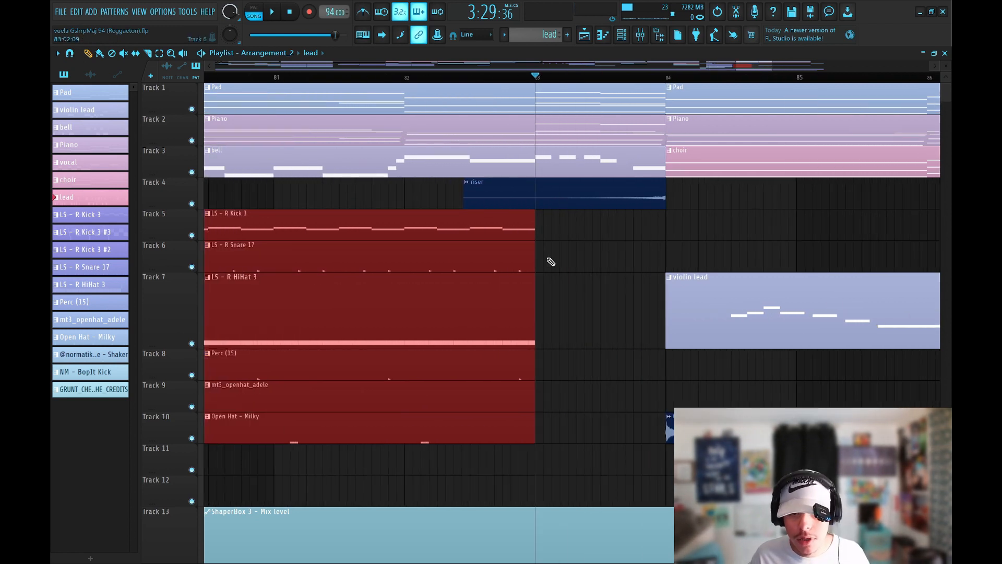
# Step: Clear the drum clip selection, play the drumless bar from bar 83, and stop playback
pyautogui.click(570, 257)
pyautogui.press('space')
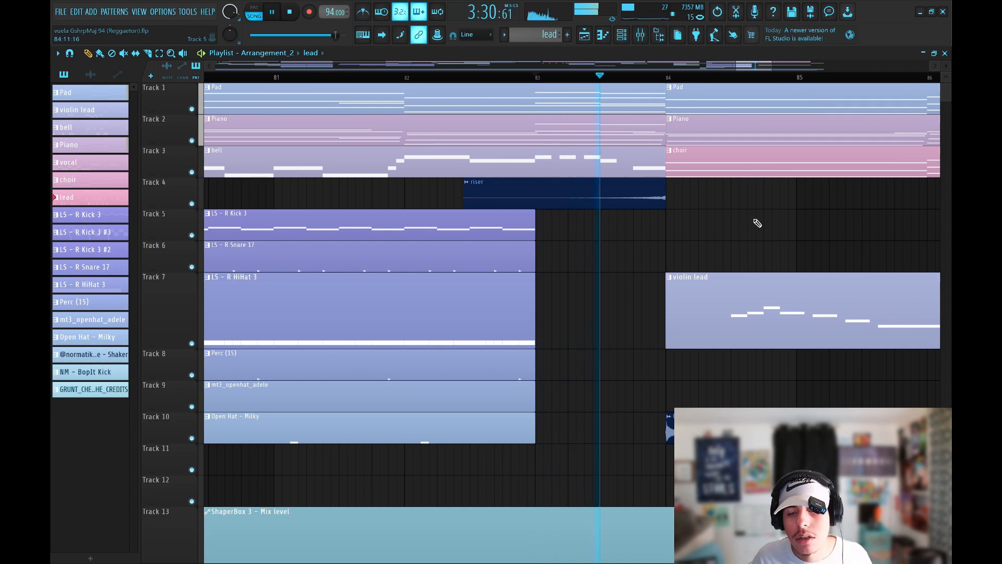
pyautogui.press('space')
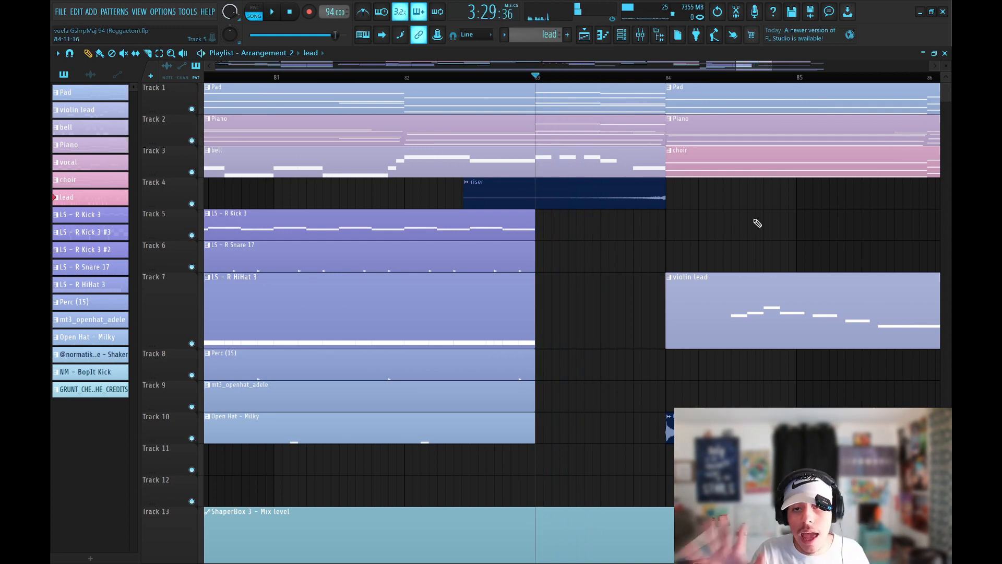
# Step: Show the whole arrangement and play the intro briefly from the start of the song
pyautogui.scroll(-10, 666, 80)
pyautogui.moveTo(664, 79); pyautogui.dragTo(578, 103)
pyautogui.press('Home')
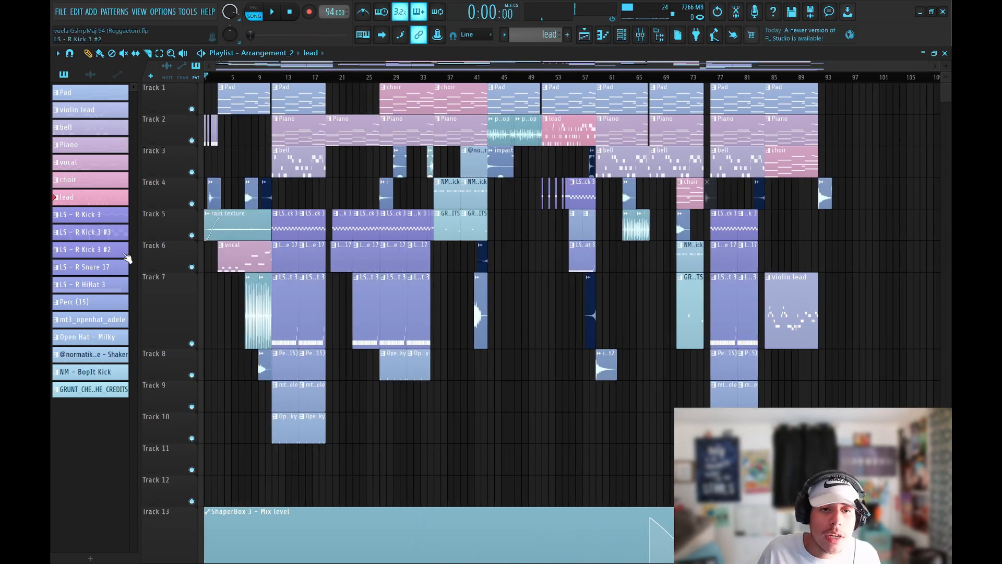
pyautogui.press('space')
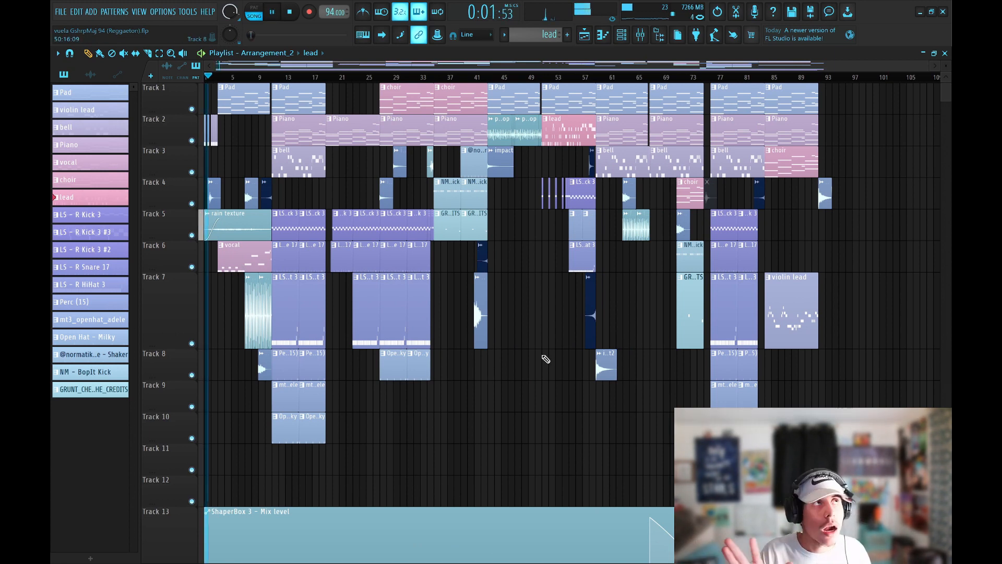
# Step: Place the playhead at bar 84 and examine the outro's pad, piano, choir, violin lead and cymbal clips up to bar 92
pyautogui.scroll(5, 792, 79)
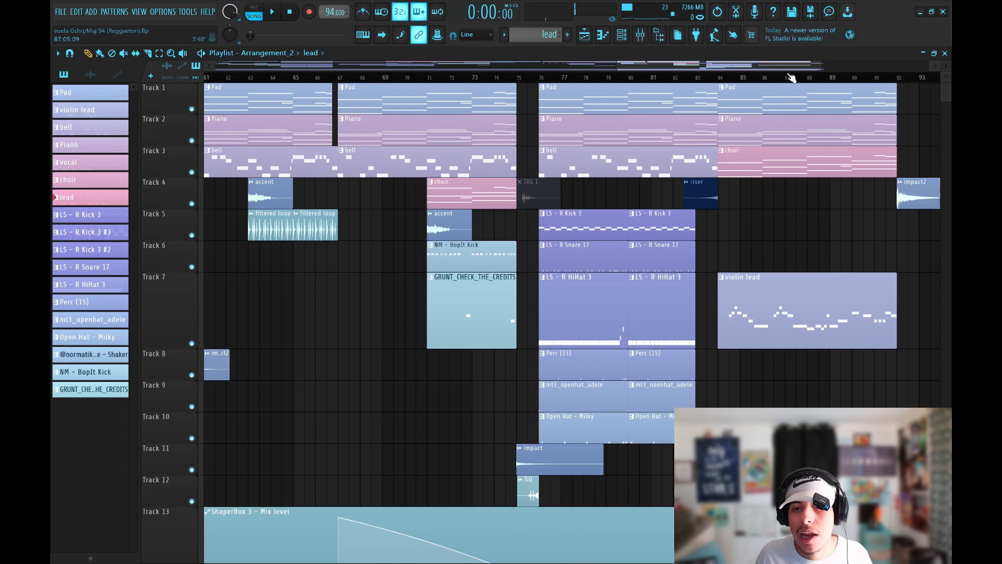
pyautogui.click(716, 77)
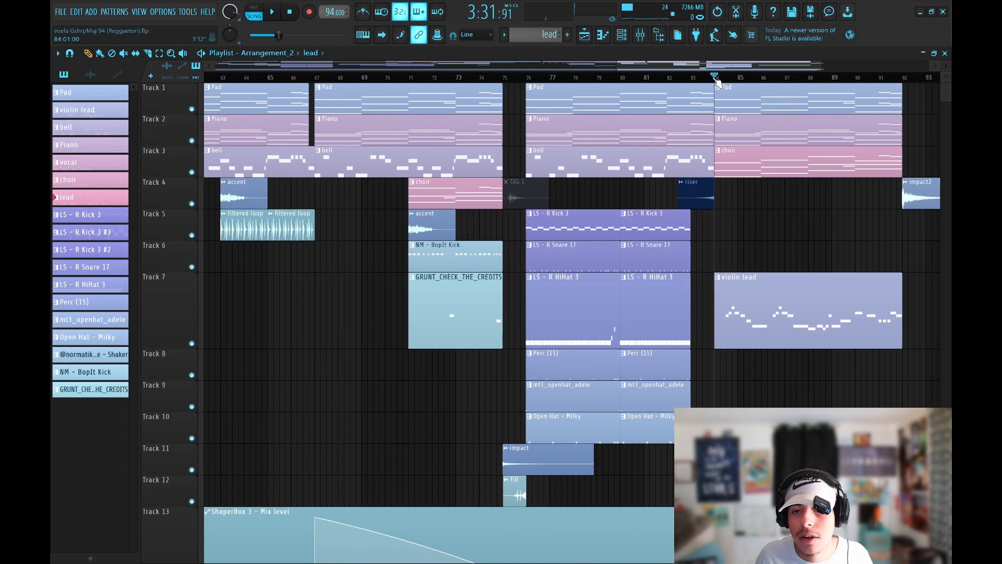
pyautogui.scroll(4, 726, 83)
pyautogui.scroll(-2, 808, 82)
pyautogui.scroll(-2, 805, 82)
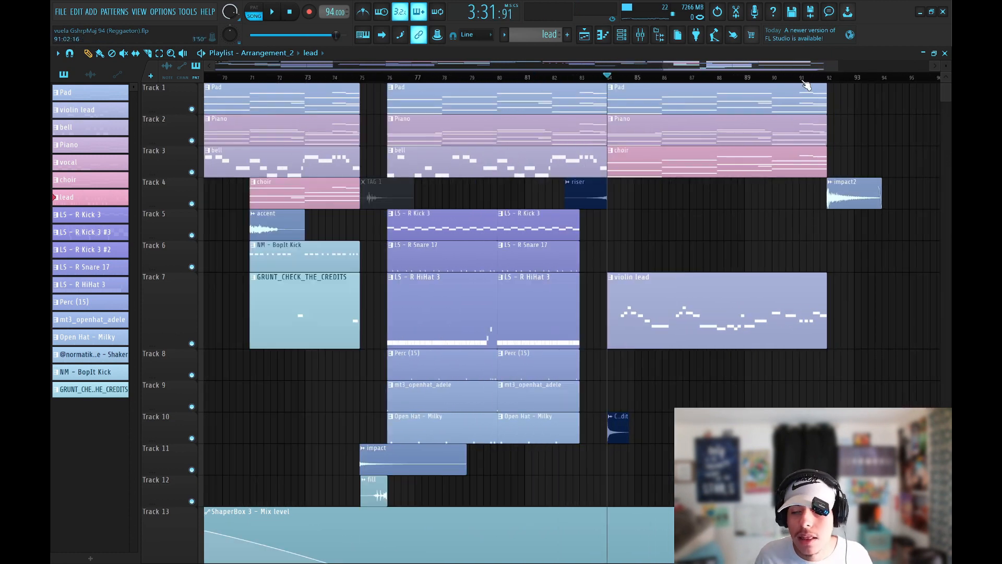
pyautogui.scroll(4, 724, 83)
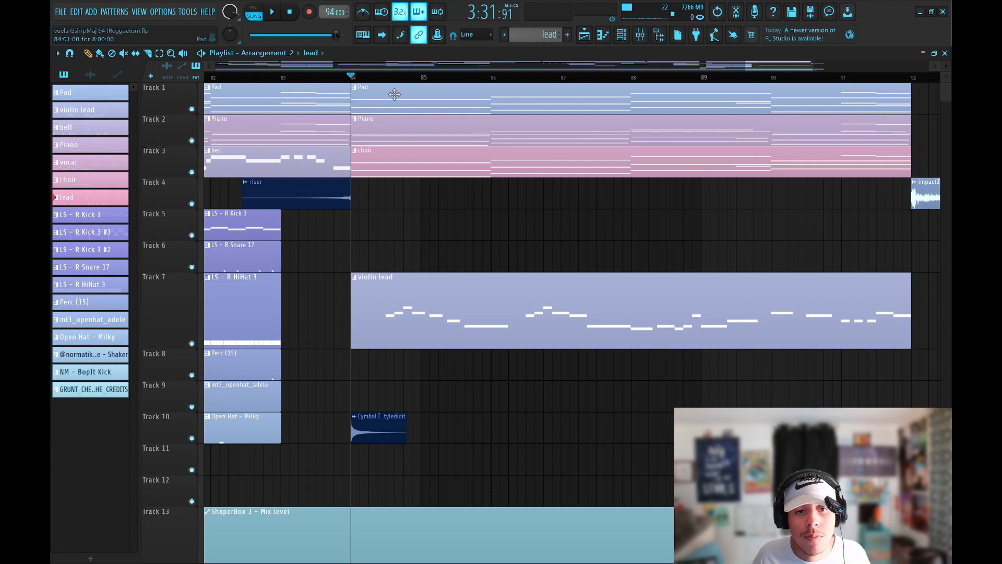
pyautogui.scroll(3, 443, 289)
pyautogui.scroll(4, 315, 100)
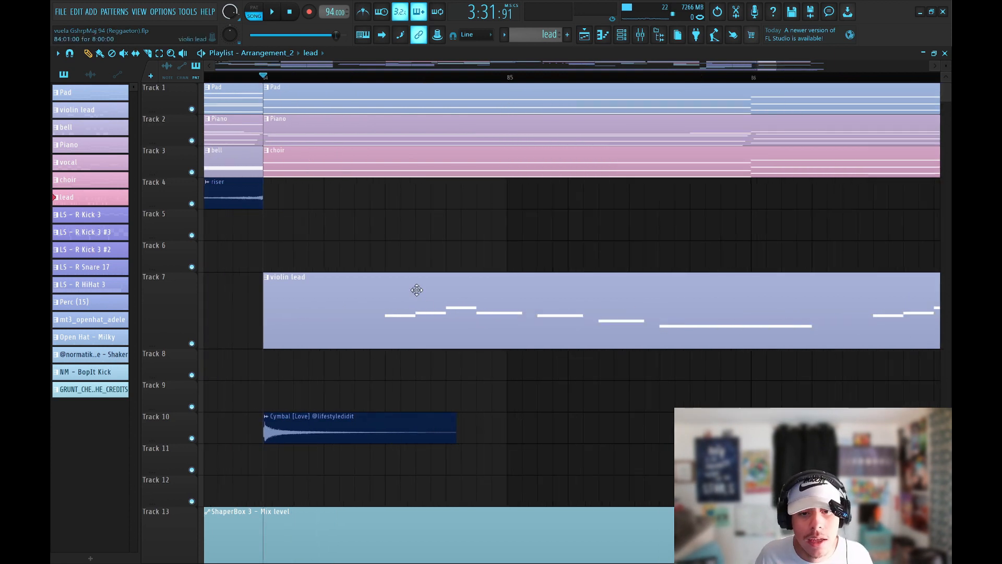
# Step: Open the violin lead pattern's notes and show the channel rack beside them
pyautogui.doubleClick(353, 329)
pyautogui.click(622, 34)
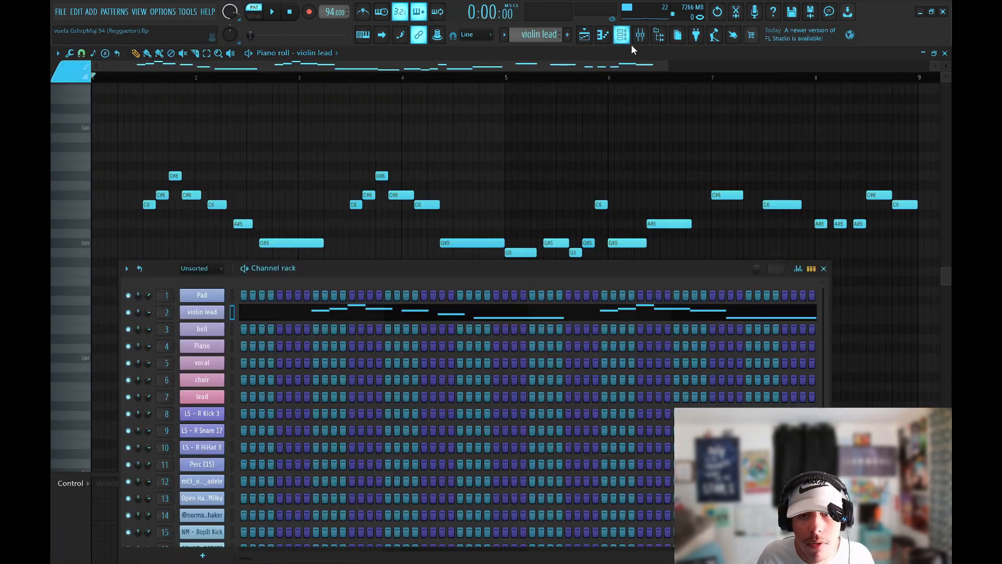
pyautogui.moveTo(271, 275); pyautogui.dragTo(366, 206)
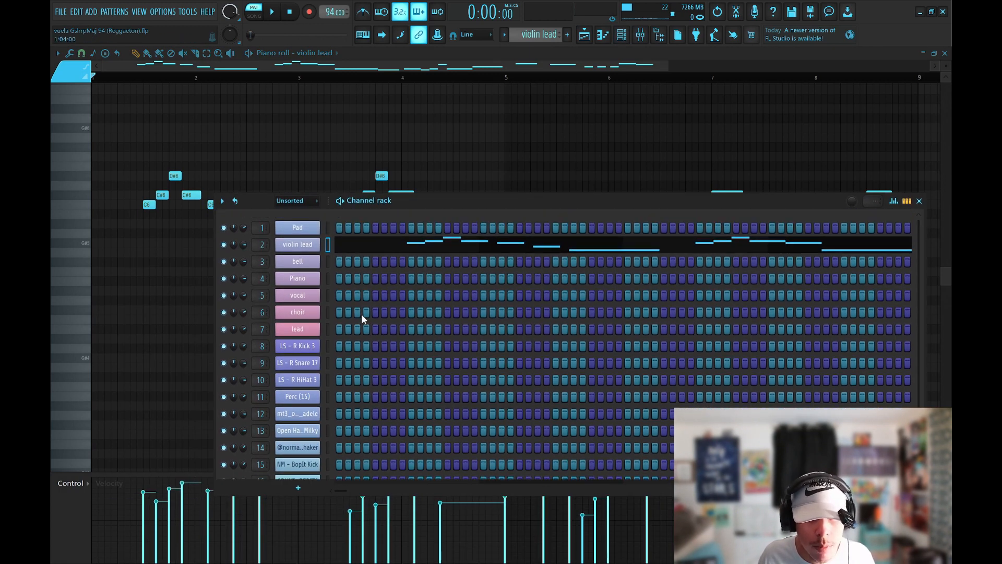
# Step: Show the violin lead's Opus instrument, decline the software update, and view the QLSV Sus Nv player settings
pyautogui.scroll(-1, 377, 331)
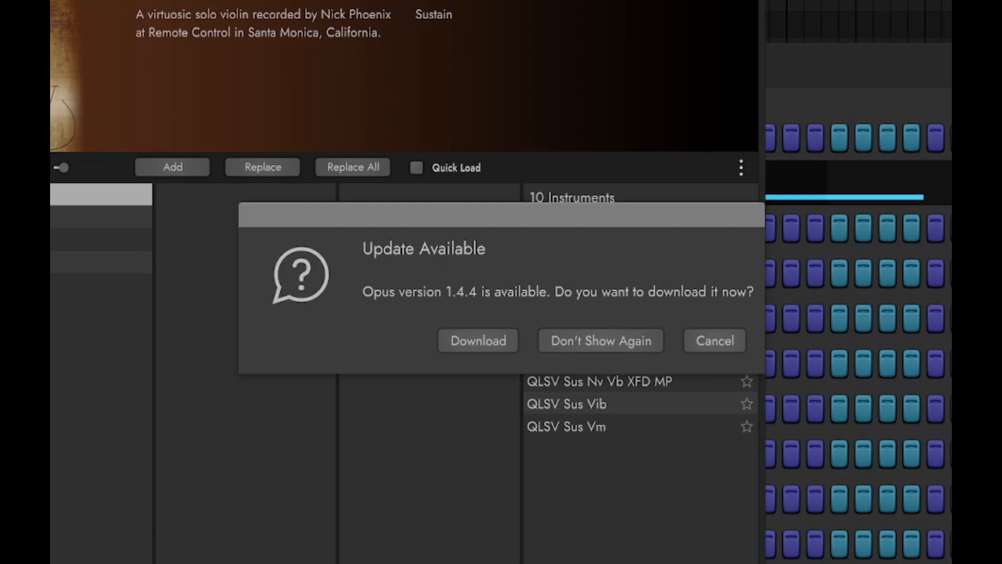
pyautogui.click(718, 349)
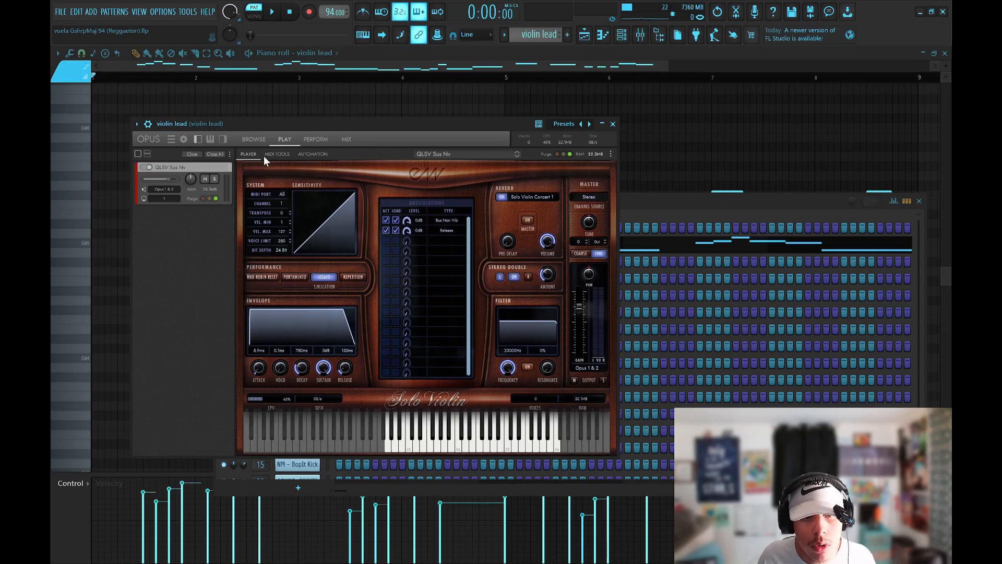
pyautogui.click(255, 136)
pyautogui.click(284, 139)
pyautogui.moveTo(299, 124); pyautogui.dragTo(297, 93)
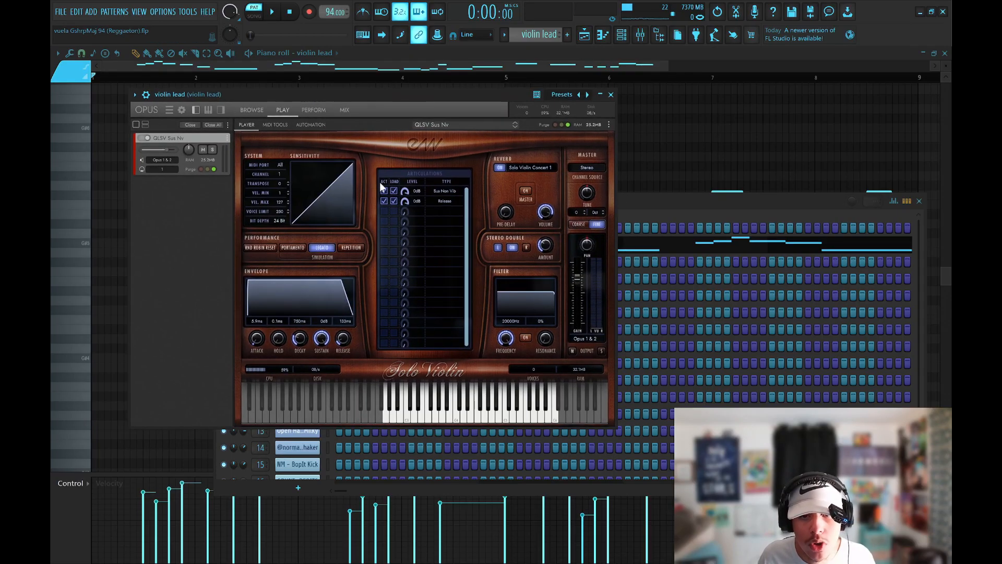
# Step: Hide the instrument and channel rack, and play the violin lead melody from its first note with all notes in view
pyautogui.click(641, 35)
pyautogui.click(639, 37)
pyautogui.click(623, 36)
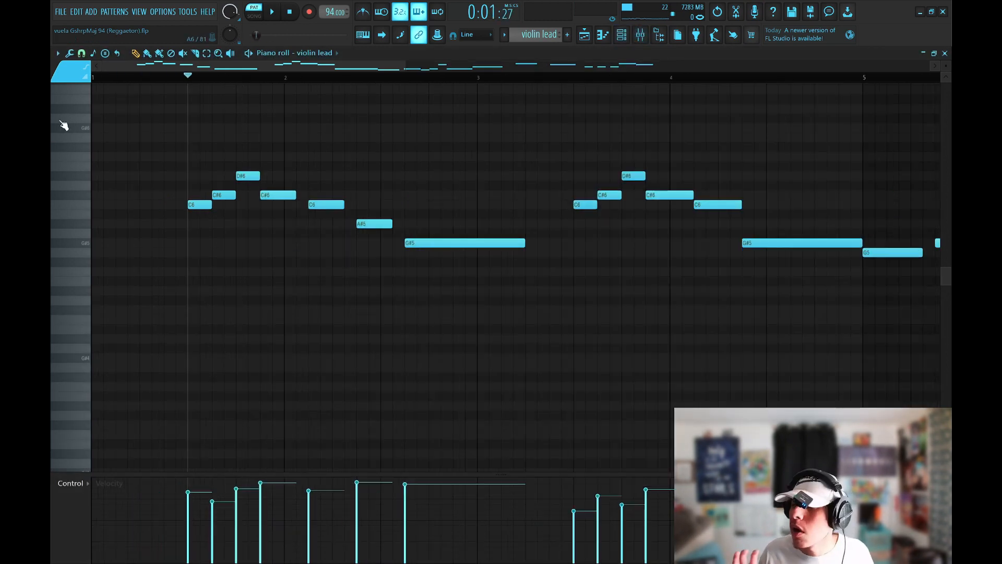
pyautogui.press('space')
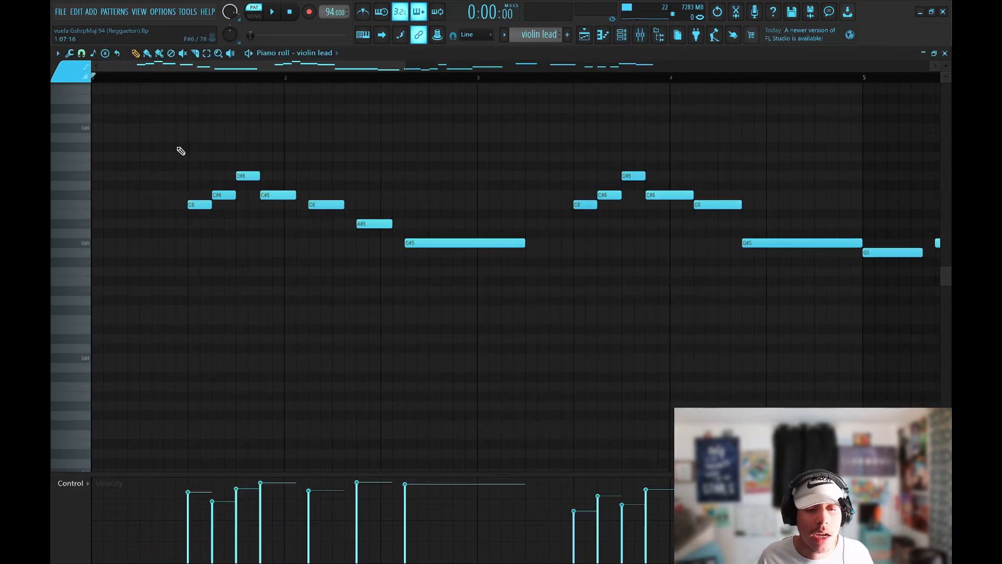
pyautogui.click(185, 76)
pyautogui.press('space')
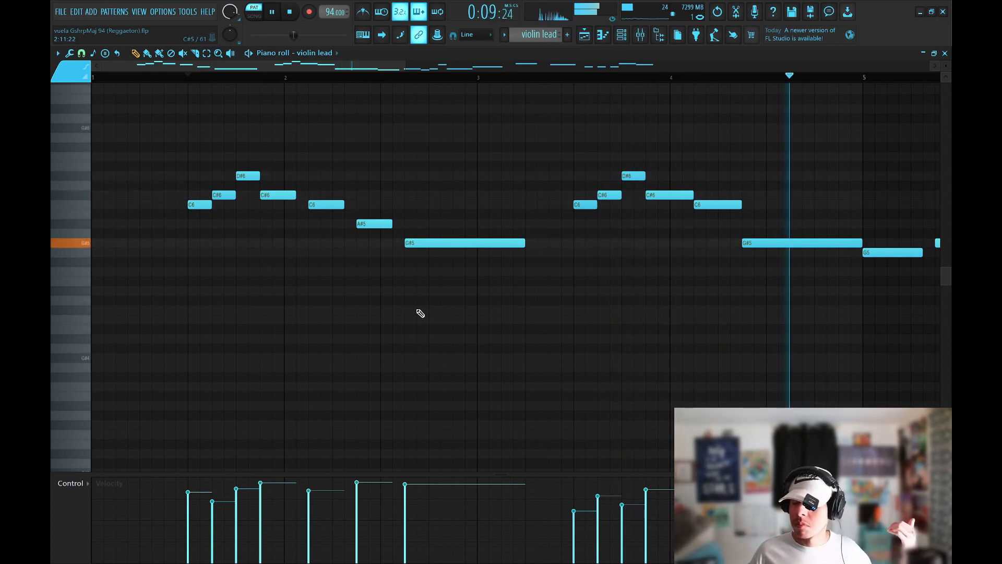
pyautogui.scroll(-3, 654, 81)
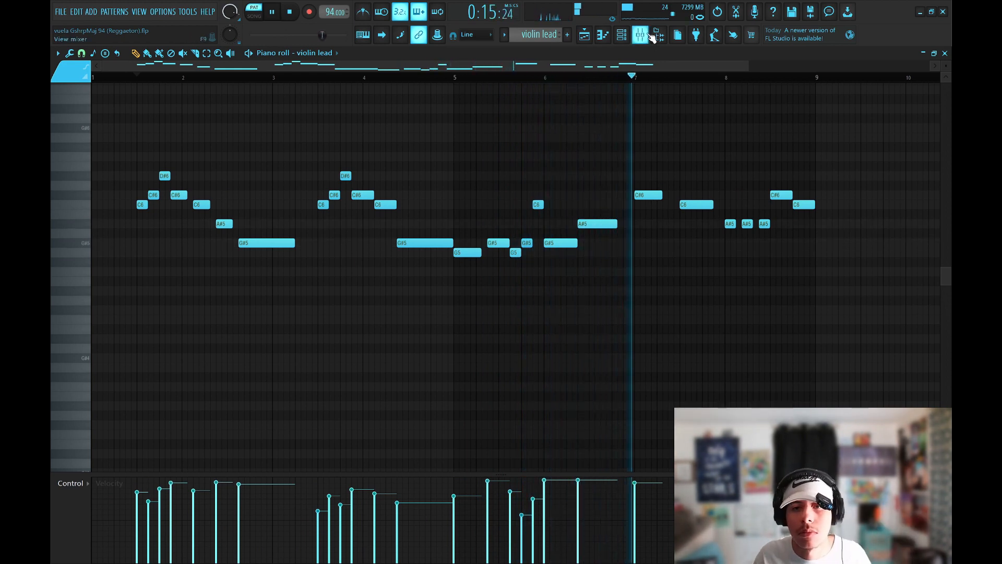
# Step: Show the violin lead's mixer effects, view the Rev LX-24 reverb, then hide the mixer and stop playback
pyautogui.click(652, 38)
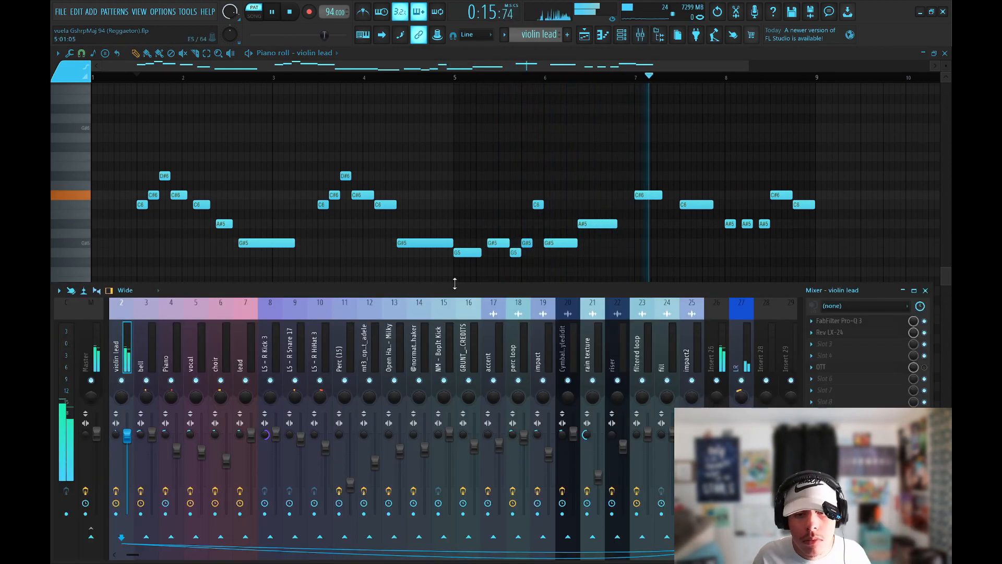
pyautogui.click(859, 336)
pyautogui.click(437, 166)
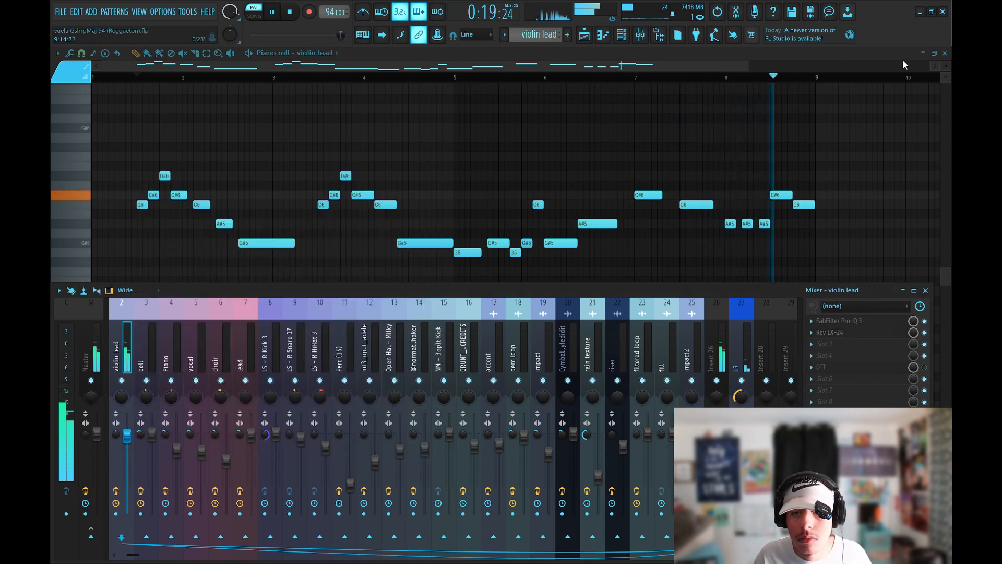
pyautogui.click(642, 39)
pyautogui.press('space')
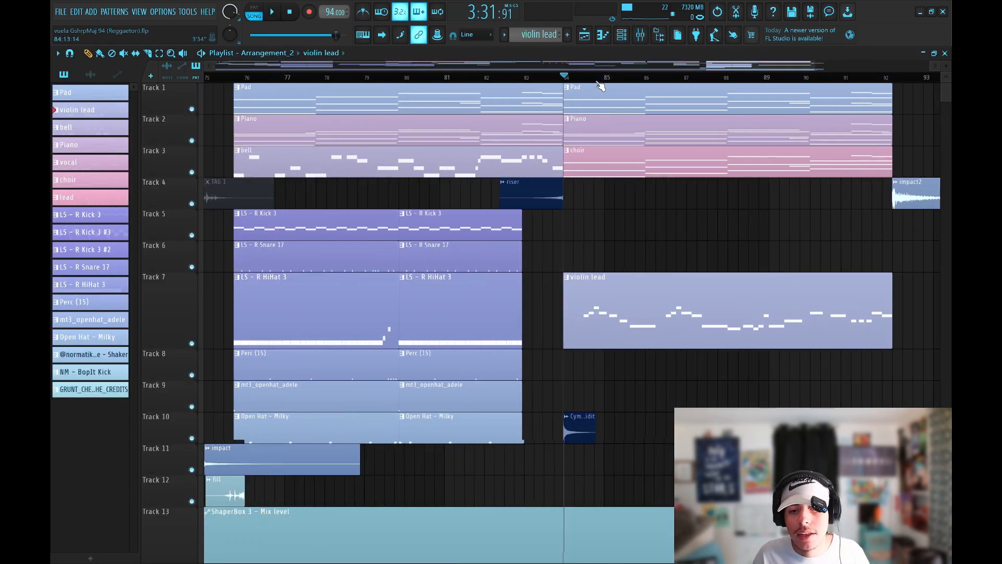
# Step: Play the outro in song mode with the violin lead's notes open, stopping near the end of the melody
pyautogui.press('F7')
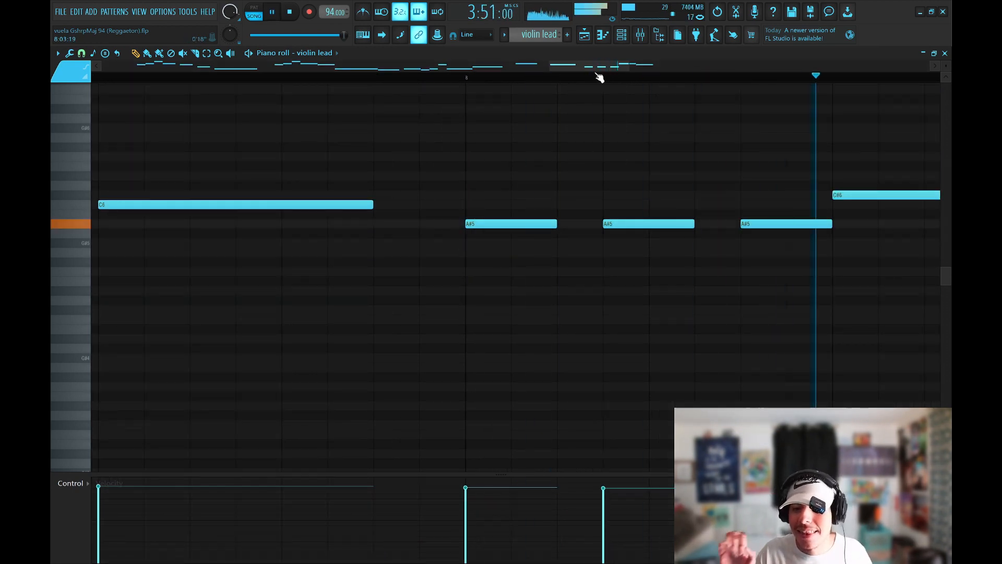
pyautogui.press('space')
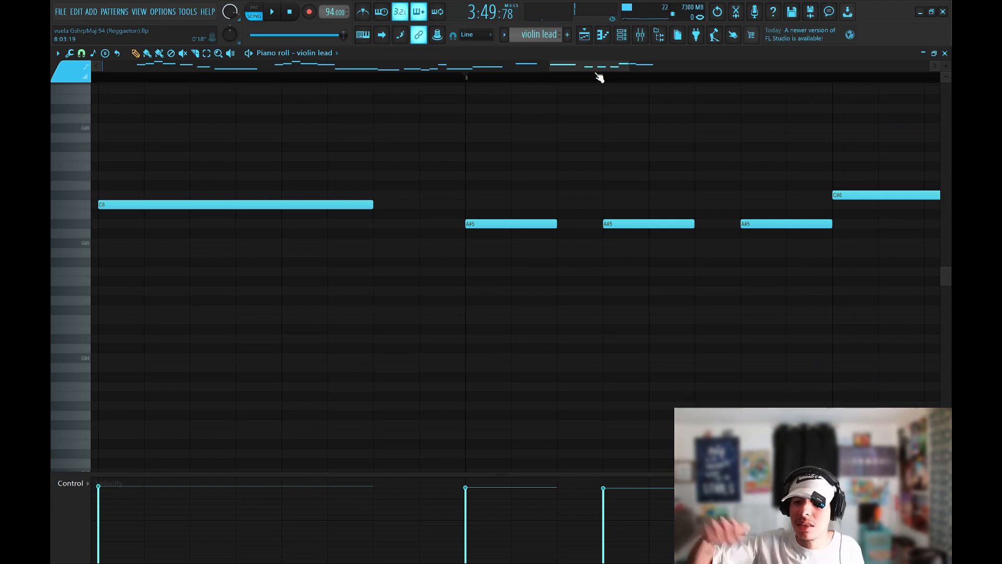
pyautogui.press('space')
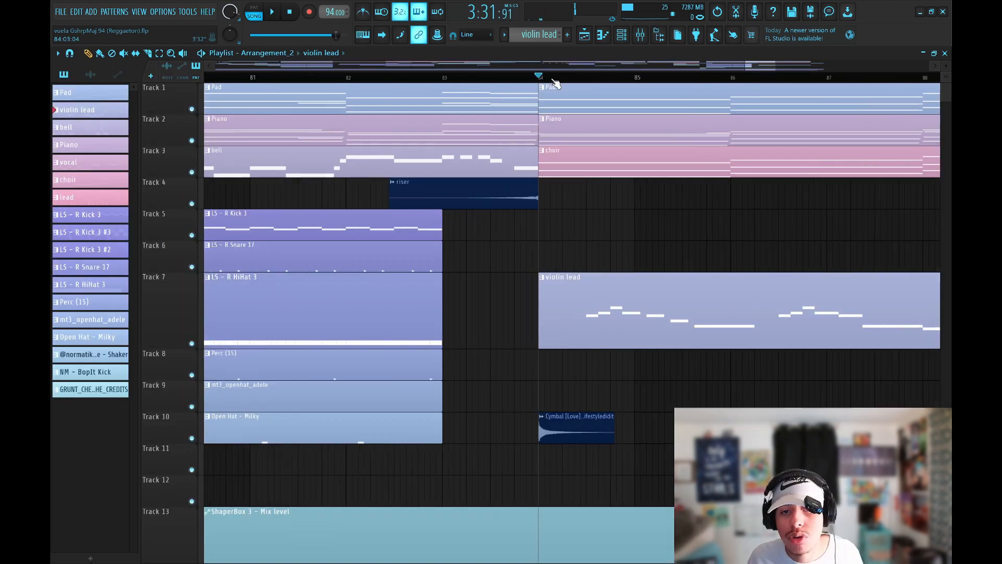
# Step: Highlight the cymbal clip at bar 84 on Track 10 in the arrangement
pyautogui.scroll(3, 616, 87)
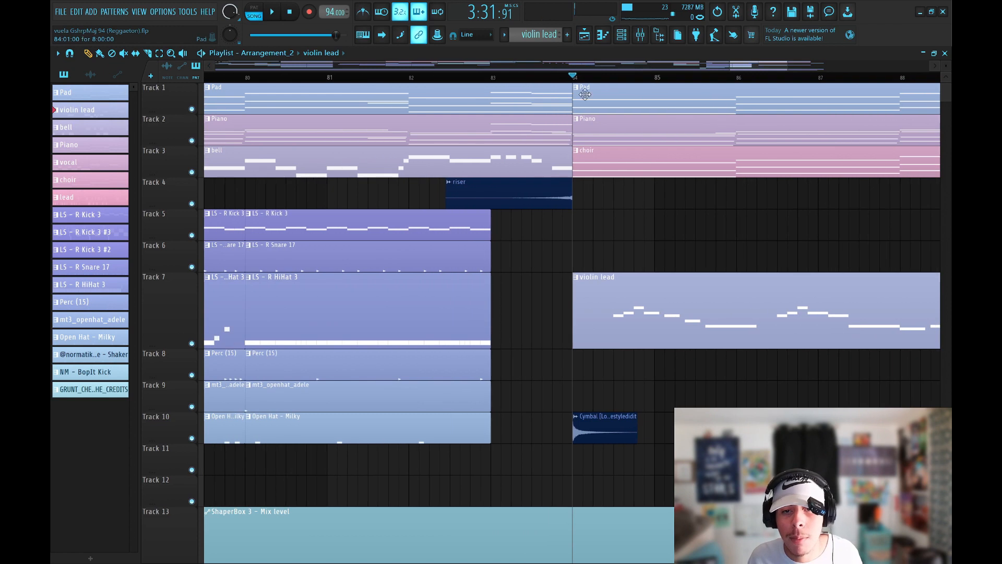
pyautogui.scroll(3, 581, 83)
pyautogui.moveTo(607, 397); pyautogui.dragTo(600, 448)
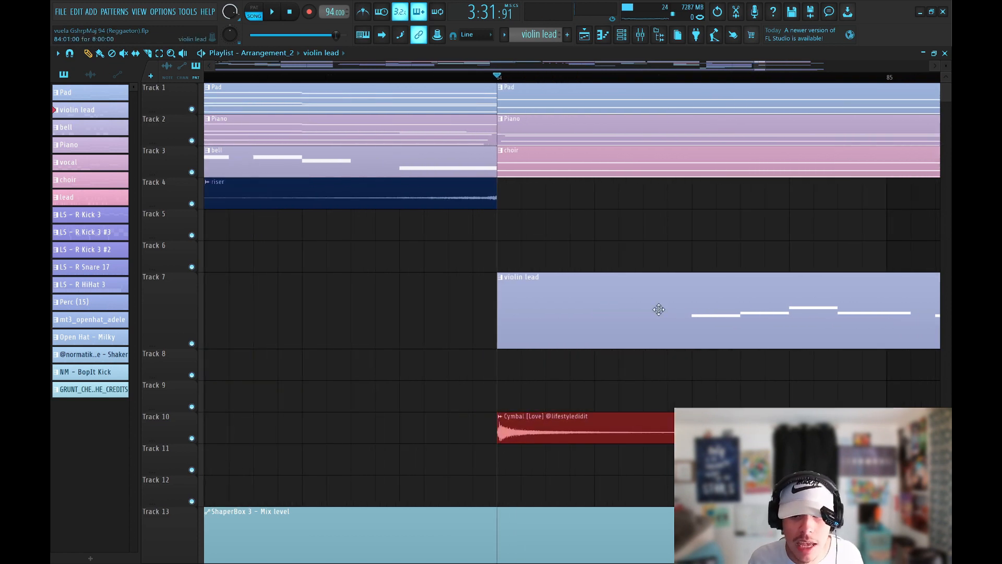
# Step: Play the full outro from bar 84 through the impact2 clip at bar 92
pyautogui.press('space')
pyautogui.scroll(-12, 593, 77)
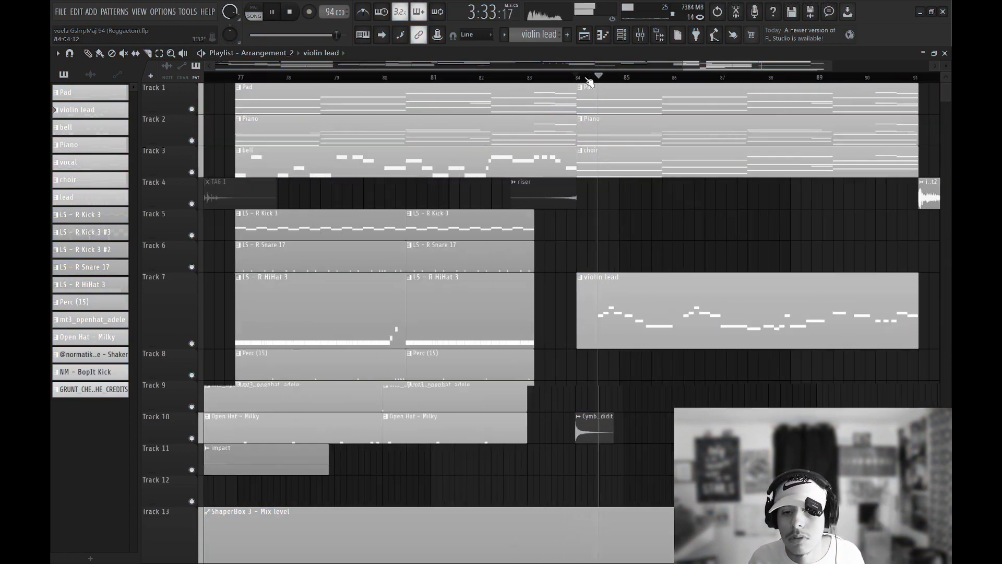
pyautogui.scroll(-1, 592, 77)
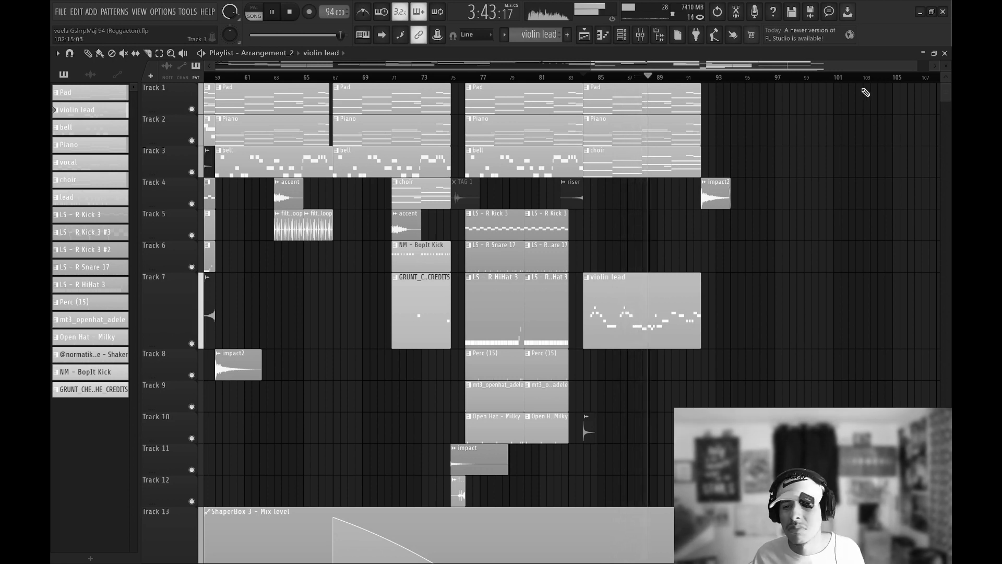
pyautogui.scroll(-2, 861, 77)
pyautogui.hscroll(2, 887, 209)
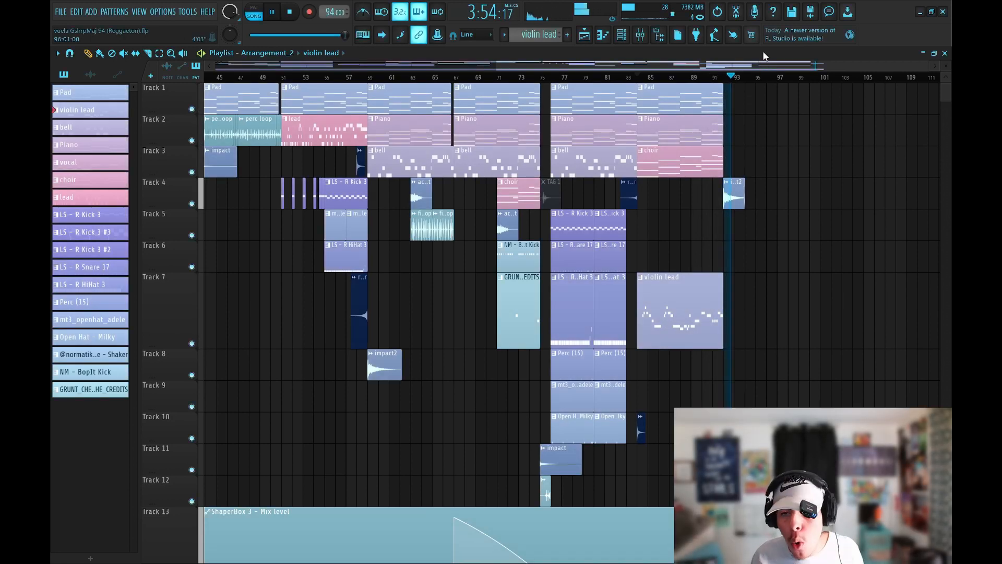
pyautogui.press('space')
# Step: Highlight the impact2 clip that closes the outro at bar 92, and bring the whole arrangement back into view
pyautogui.scroll(10, 733, 91)
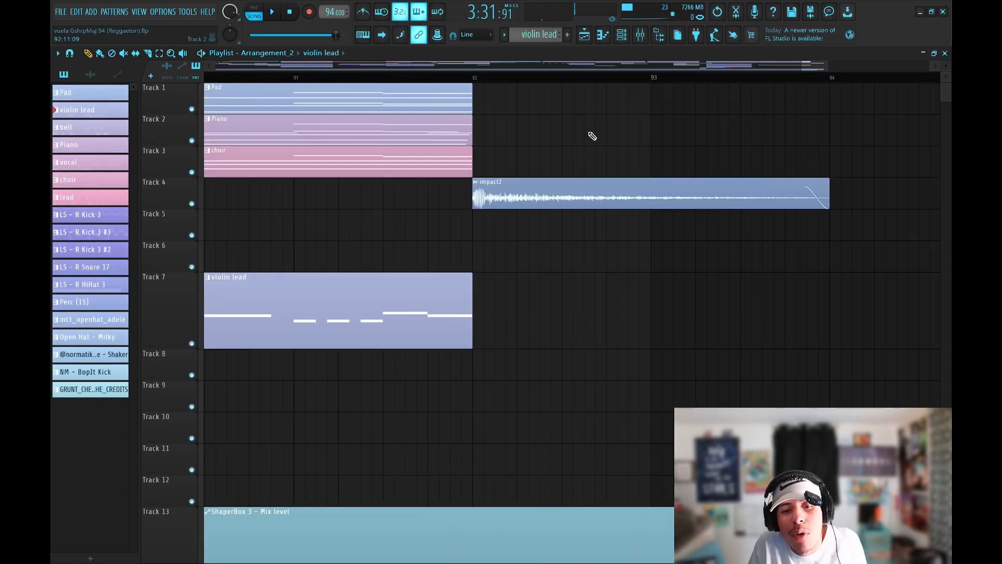
pyautogui.moveTo(559, 112); pyautogui.dragTo(561, 261)
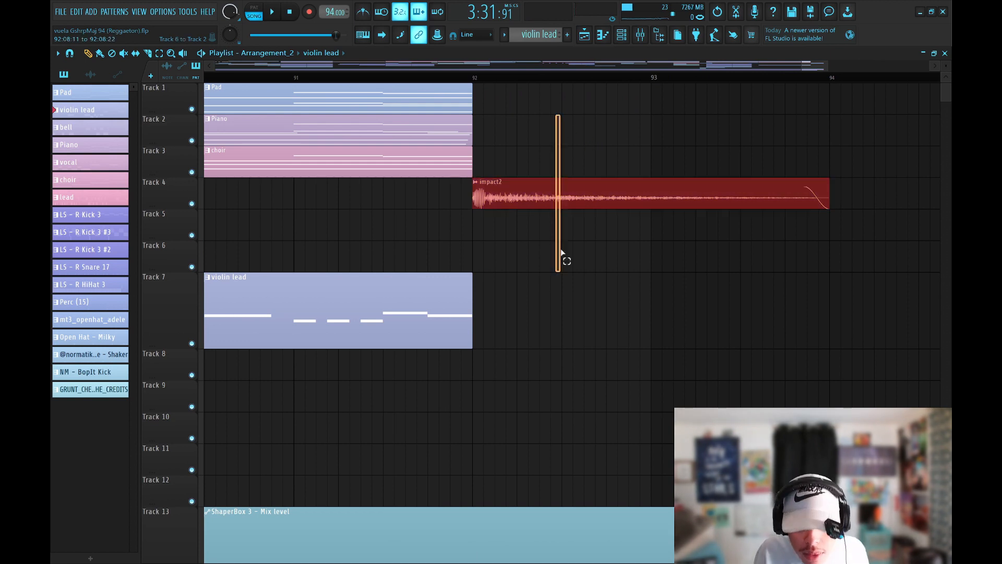
pyautogui.scroll(2, 492, 119)
pyautogui.scroll(1, 496, 82)
pyautogui.scroll(-10, 686, 92)
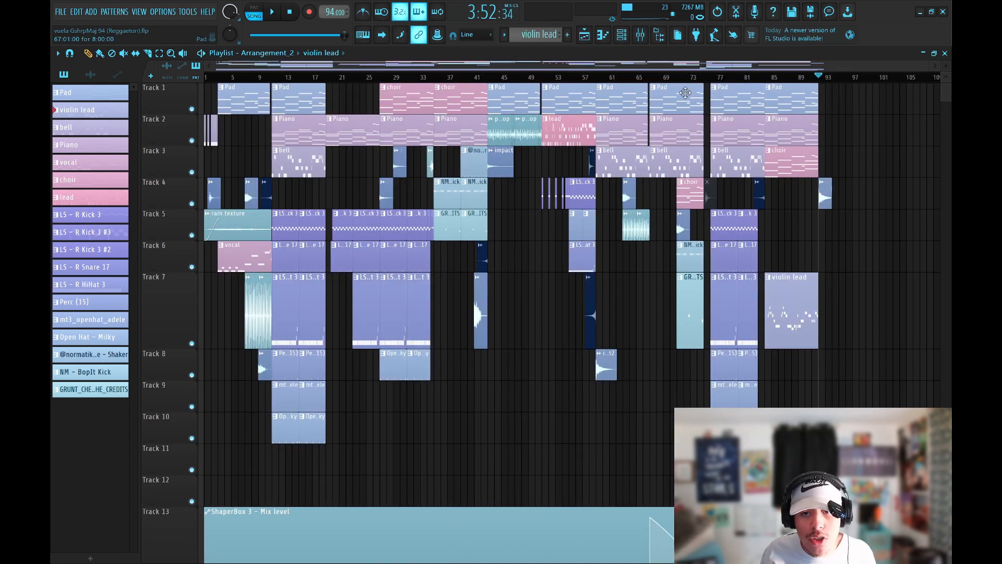
# Step: Show the mixer's vocal track effects, view its Rev INTENSITY reverb settings, and close the plugin
pyautogui.press('F9')
pyautogui.click(196, 357)
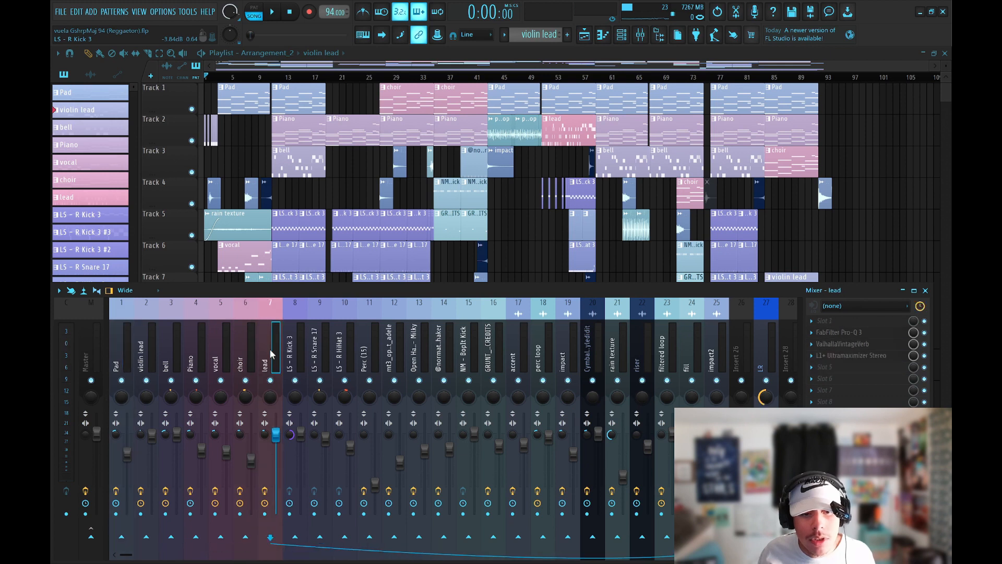
pyautogui.click(220, 357)
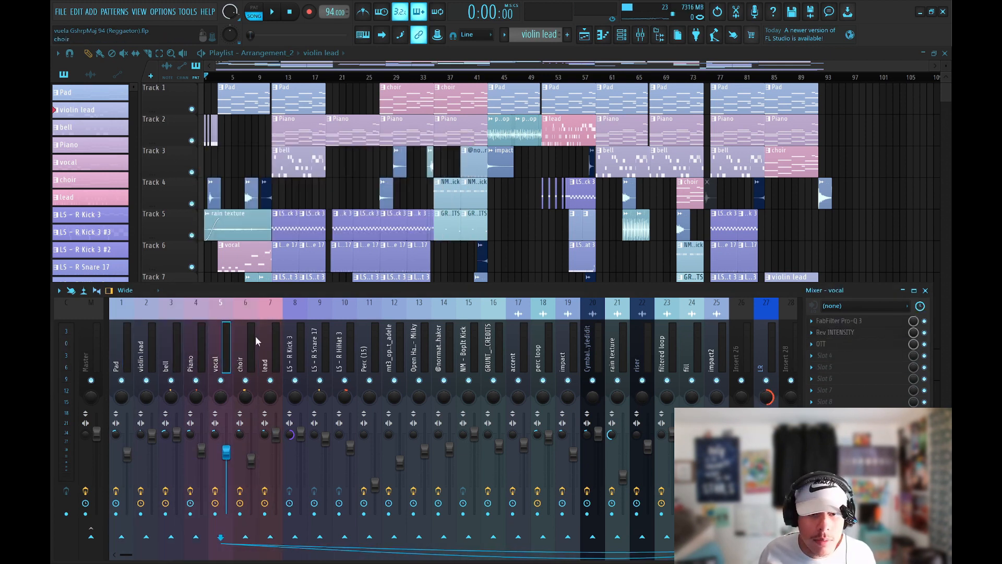
pyautogui.click(858, 336)
pyautogui.click(858, 336)
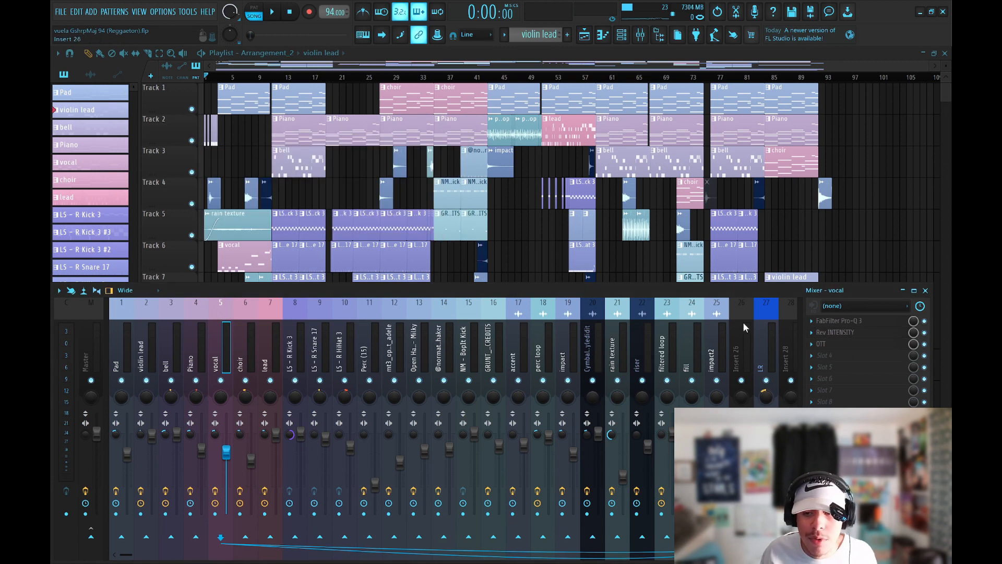
pyautogui.click(835, 332)
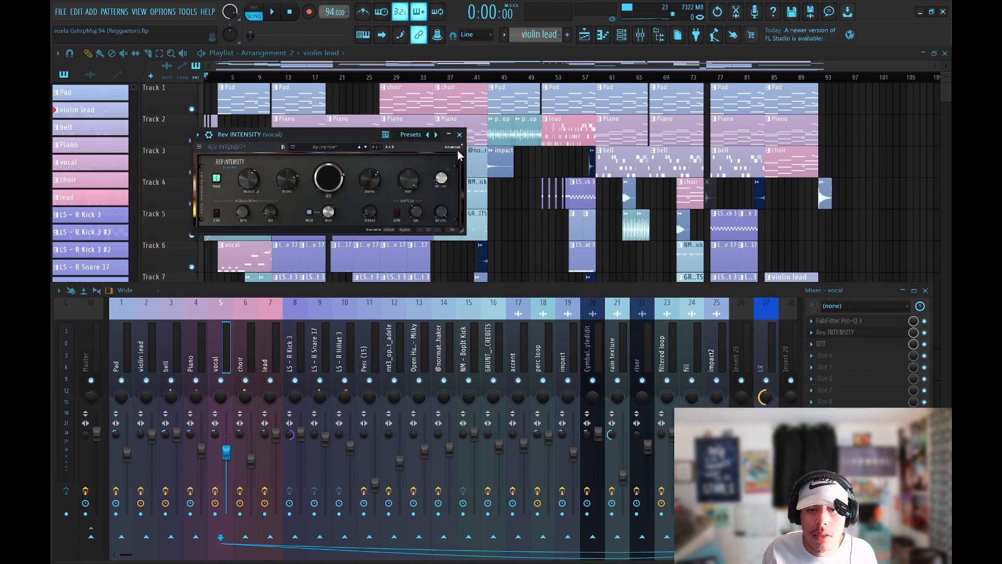
pyautogui.click(463, 138)
# Step: Examine the choir track's effect slots, then the effects on the violin lead mixer track
pyautogui.press('Right')
pyautogui.click(868, 359)
pyautogui.click(868, 359)
pyautogui.press('Right')
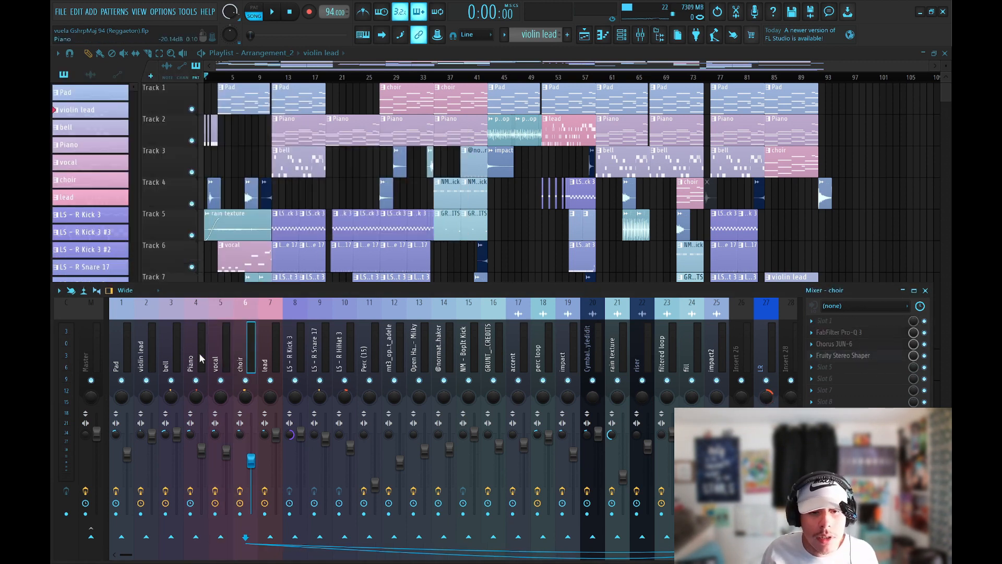
pyautogui.moveTo(266, 350); pyautogui.dragTo(147, 354)
pyautogui.click(847, 370)
pyautogui.click(847, 370)
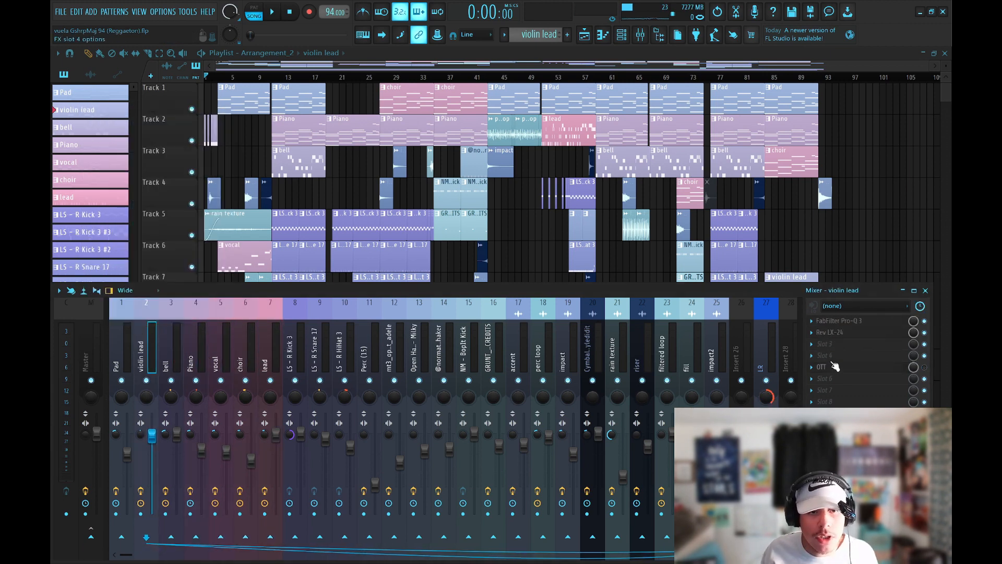
# Step: Go through the melodic mixer tracks from the lead back to the pad to show their inserted effects
pyautogui.click(234, 349)
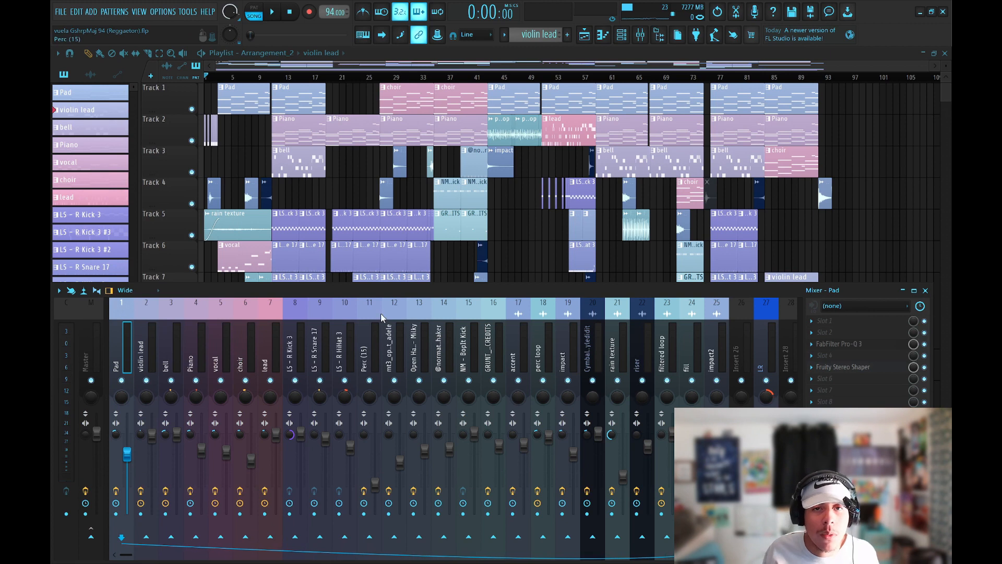
pyautogui.click(275, 355)
pyautogui.click(220, 359)
pyautogui.click(294, 358)
pyautogui.click(265, 357)
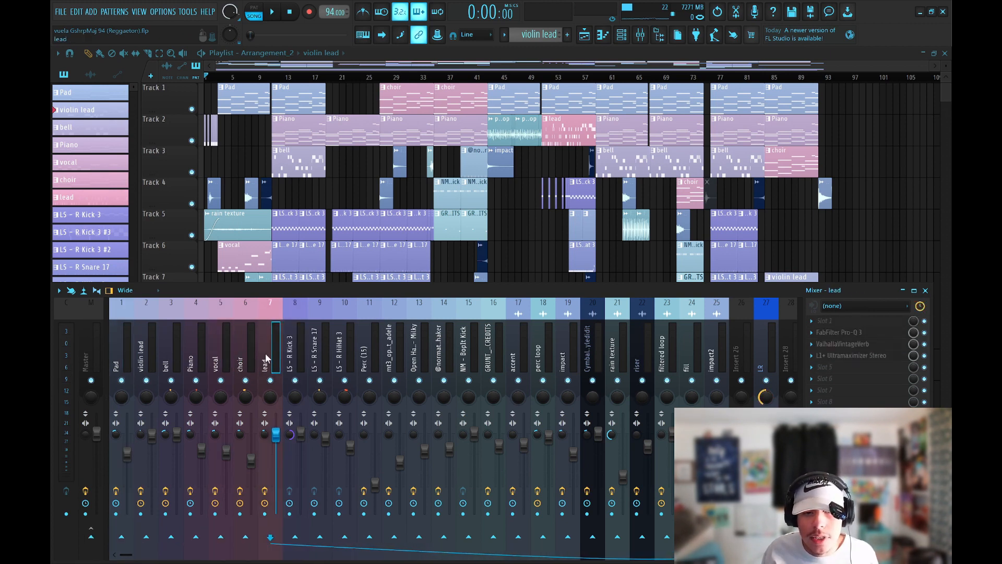
pyautogui.click(244, 356)
pyautogui.click(175, 353)
pyautogui.click(116, 369)
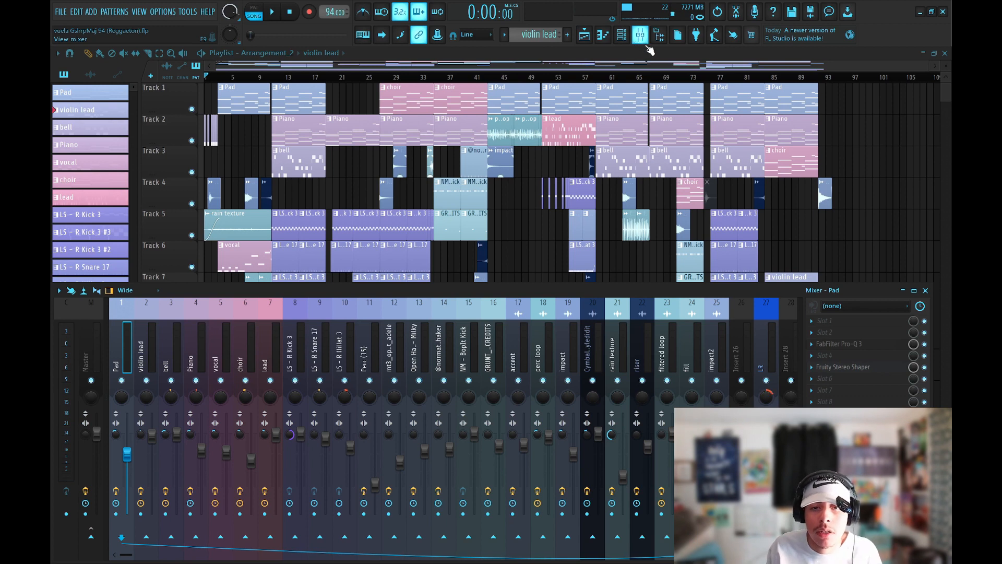
# Step: Compare the effect chains of the lead, choir, bell and piano mixer tracks, finishing on the pad
pyautogui.click(268, 353)
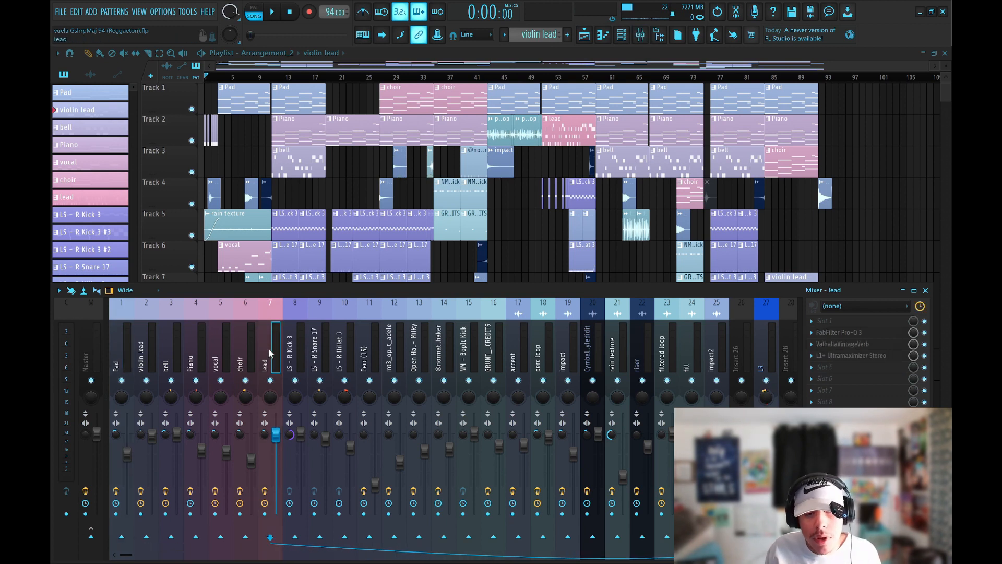
pyautogui.click(243, 348)
pyautogui.click(127, 347)
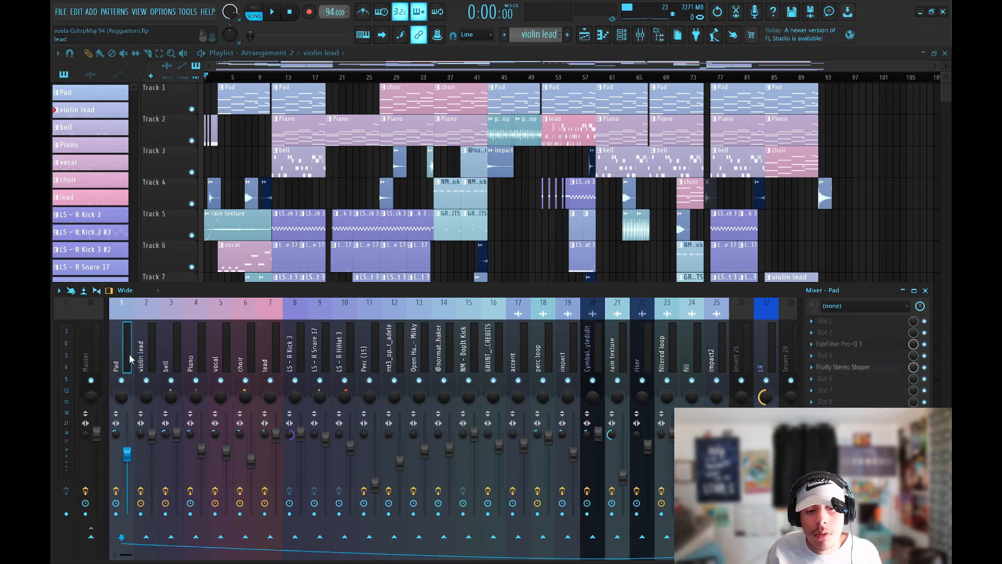
pyautogui.click(175, 347)
pyautogui.click(202, 349)
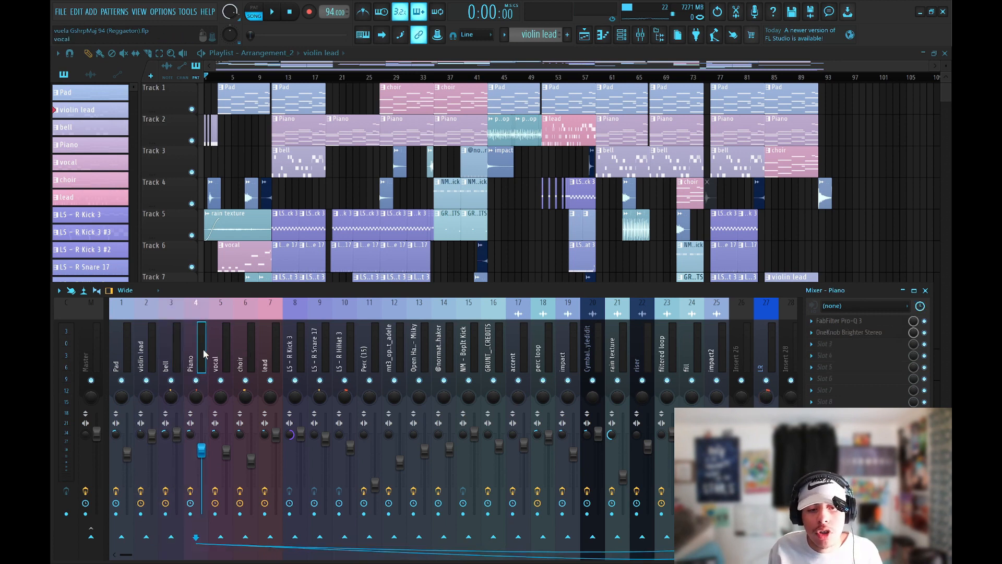
pyautogui.click(127, 347)
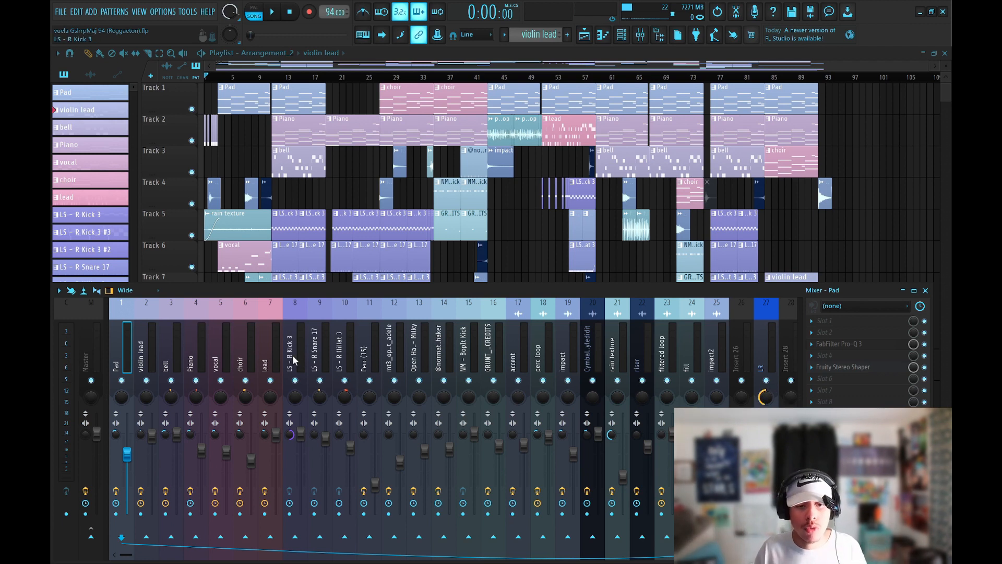
# Step: Move from the lead to the LS - R Kick 3 mixer track and sweep across the drum tracks up to track 16
pyautogui.click(268, 343)
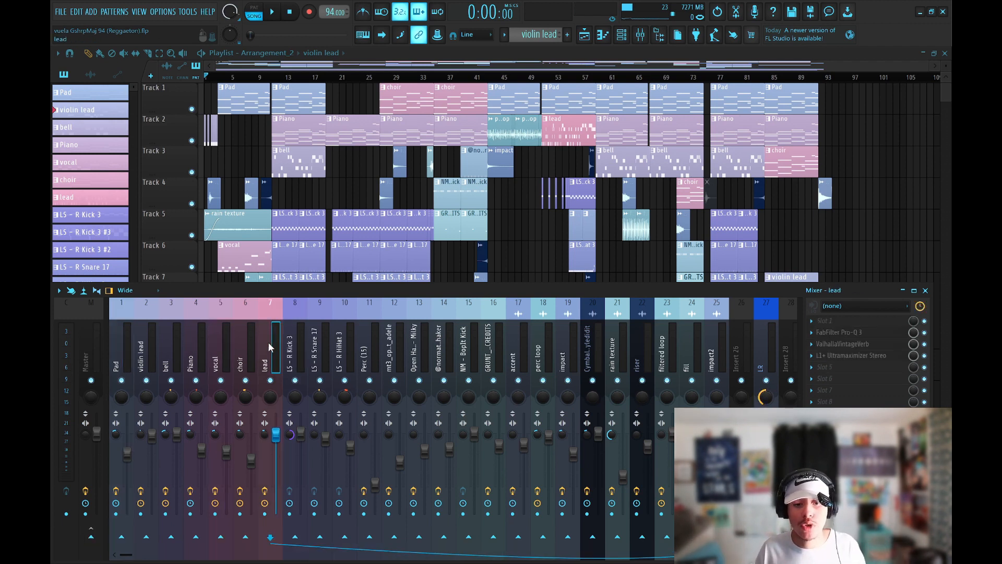
pyautogui.click(297, 338)
pyautogui.scroll(-3, 296, 338)
pyautogui.scroll(2, 299, 79)
pyautogui.scroll(1, 301, 78)
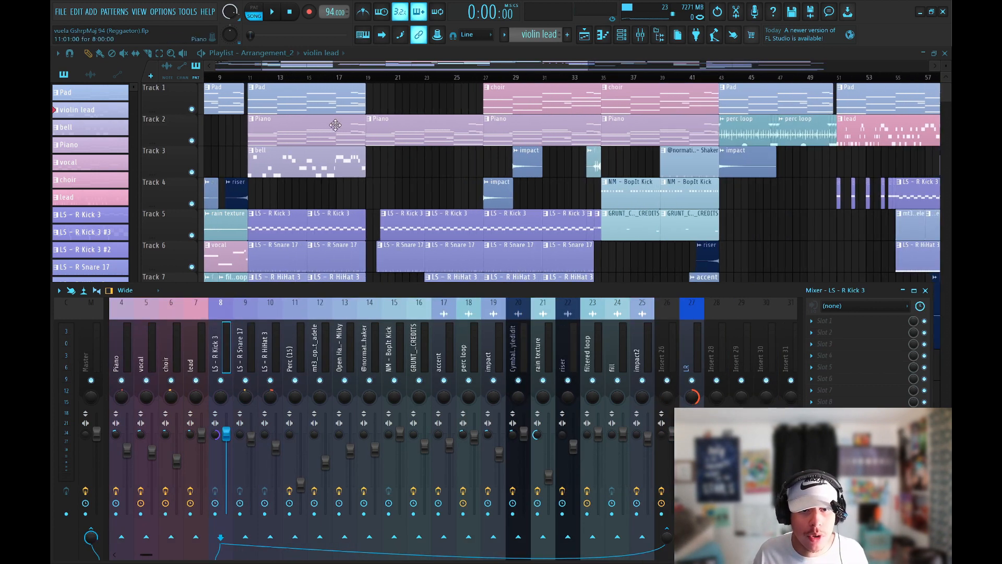
pyautogui.moveTo(231, 340); pyautogui.dragTo(425, 347)
# Step: Show the Perc (15) mixer track's effects and view its FabFilter Pro-Q 3 equalizer
pyautogui.moveTo(298, 344)
pyautogui.mouseDown()
pyautogui.moveTo(356, 335)
pyautogui.moveTo(291, 350)
pyautogui.mouseUp()
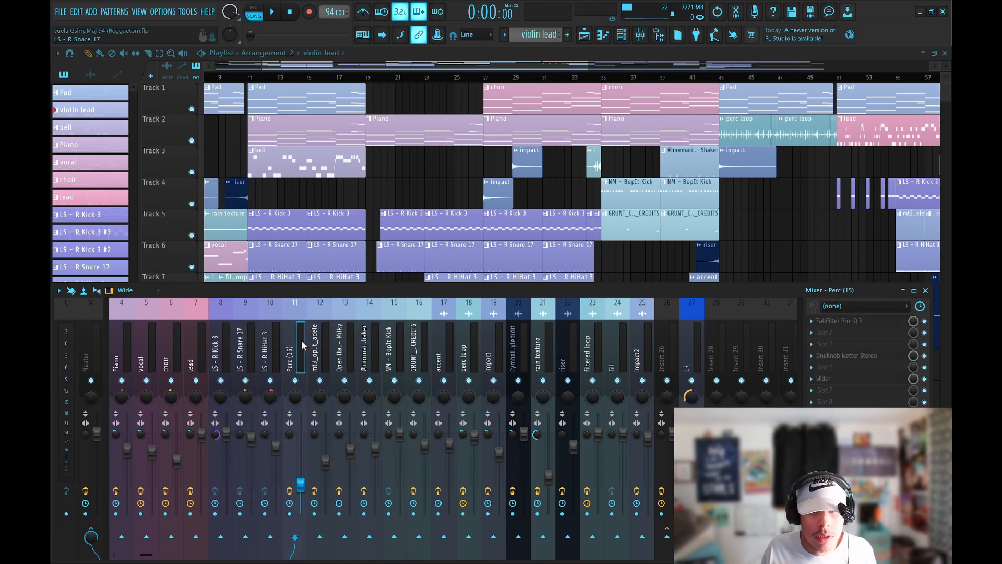
pyautogui.click(846, 321)
pyautogui.click(856, 324)
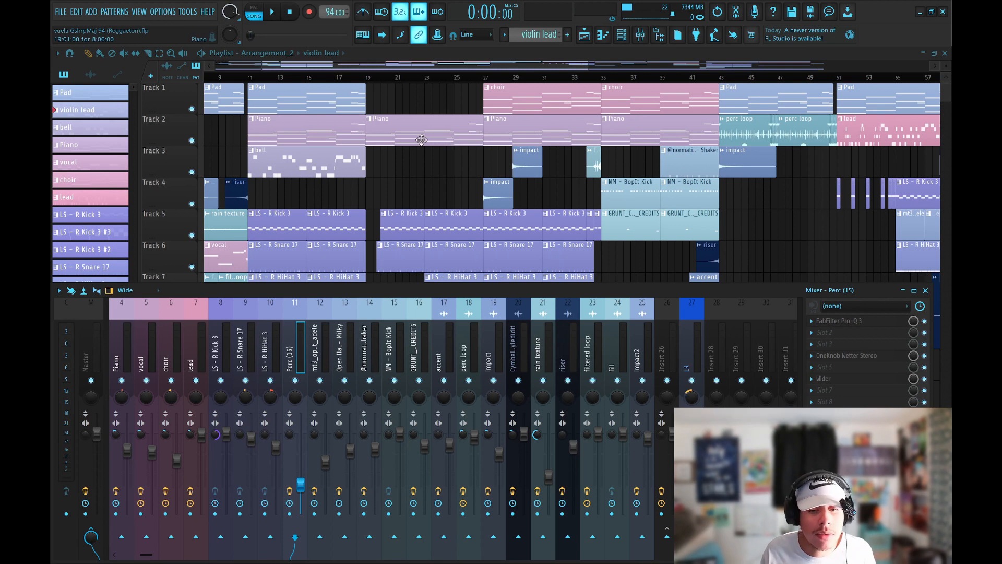
# Step: Select all drum mixer tracks together, from LS - R Kick 3 on track 8 through track 16
pyautogui.moveTo(219, 357); pyautogui.dragTo(265, 357)
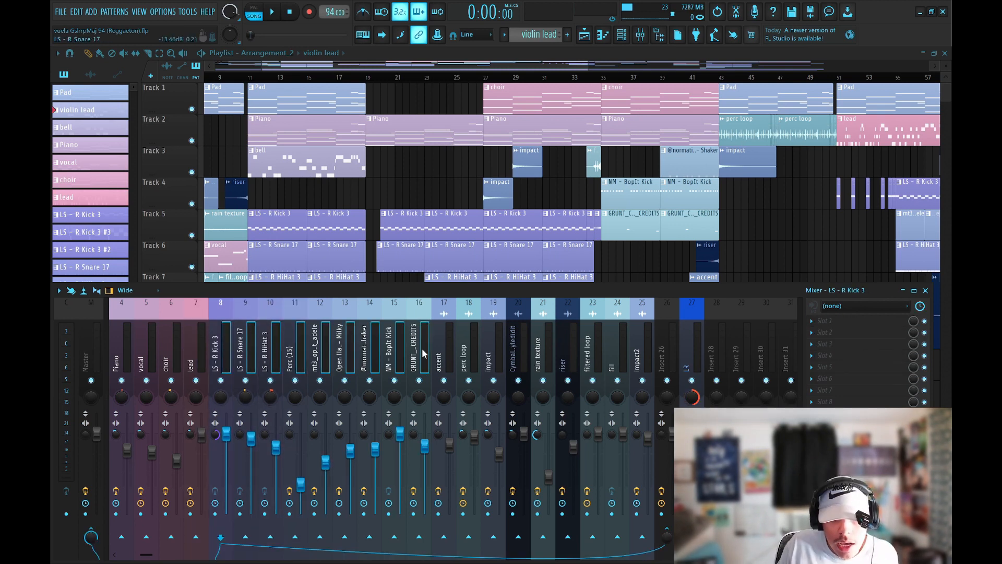
pyautogui.moveTo(422, 349)
pyautogui.mouseDown()
pyautogui.moveTo(447, 355)
pyautogui.moveTo(419, 353)
pyautogui.mouseUp()
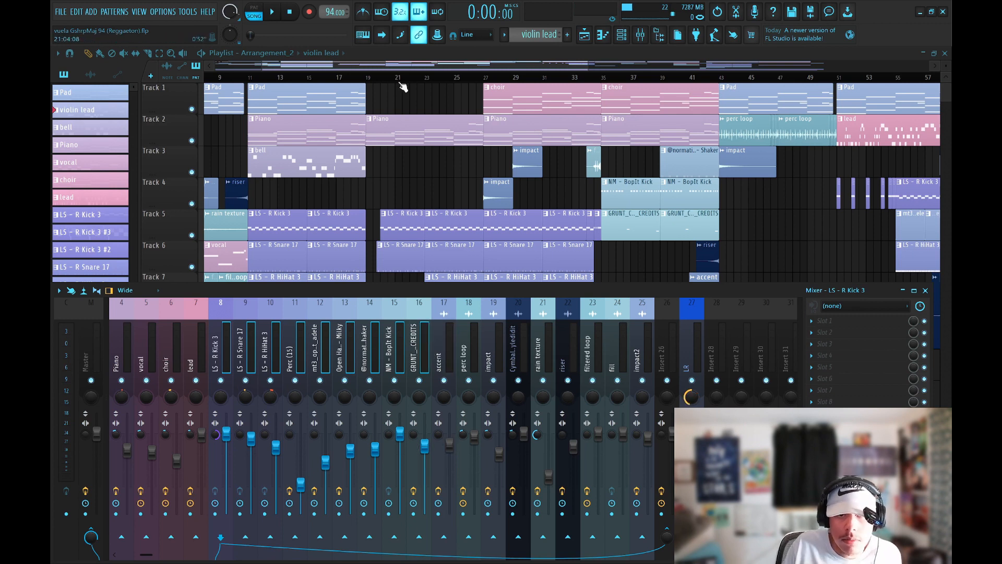
pyautogui.scroll(-3, 400, 84)
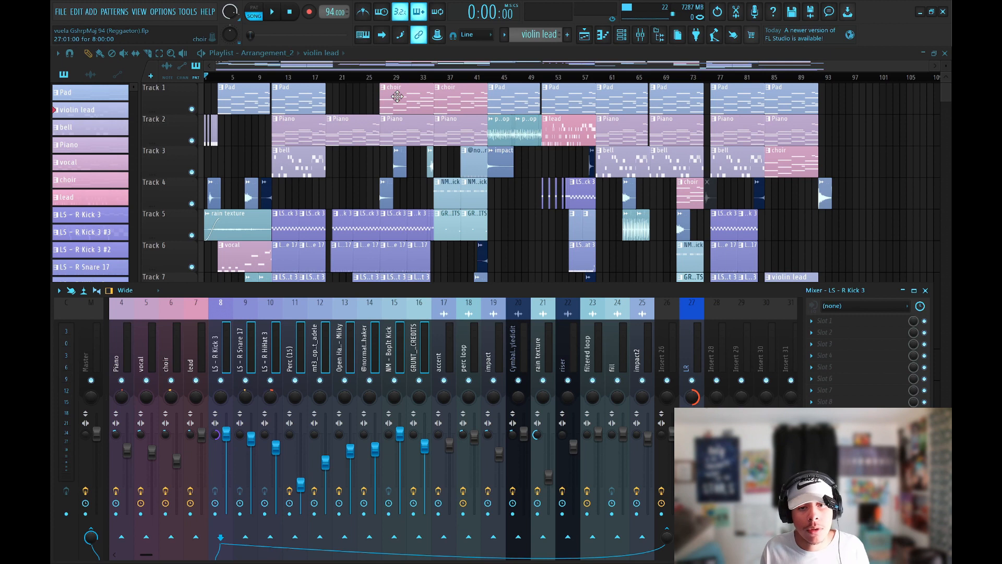
# Step: Examine the effect slots of the snare, Perc (15), BopIt Kick, mt3_openhat_adele and Open Hat - Milky mixer tracks
pyautogui.click(251, 353)
pyautogui.click(300, 353)
pyautogui.click(400, 350)
pyautogui.click(326, 349)
pyautogui.click(345, 350)
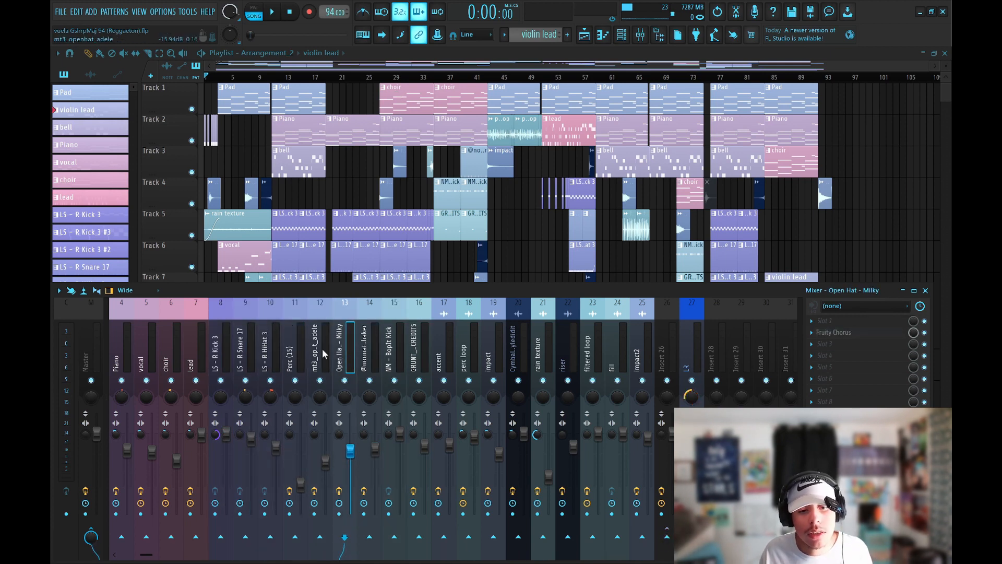
# Step: Examine the effect slots of the accent, perc loop, LS - R HiHat 3, Perc (15), open hat, shaker and GRUNT_CHECK_THE_CREDITS mixer tracks
pyautogui.click(444, 350)
pyautogui.click(469, 350)
pyautogui.click(274, 349)
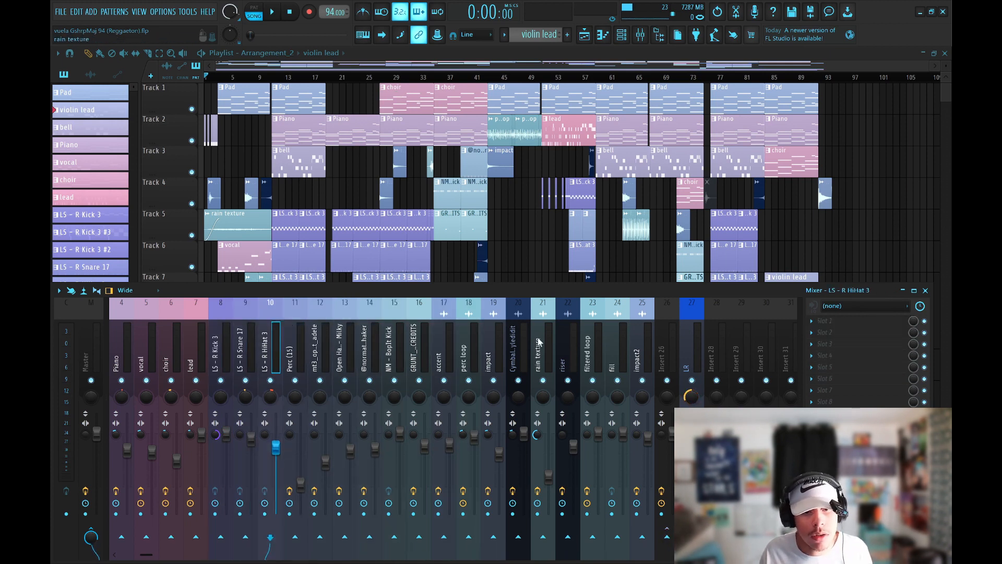
pyautogui.click(292, 351)
pyautogui.click(323, 356)
pyautogui.click(373, 356)
pyautogui.click(419, 351)
pyautogui.scroll(3, 360, 324)
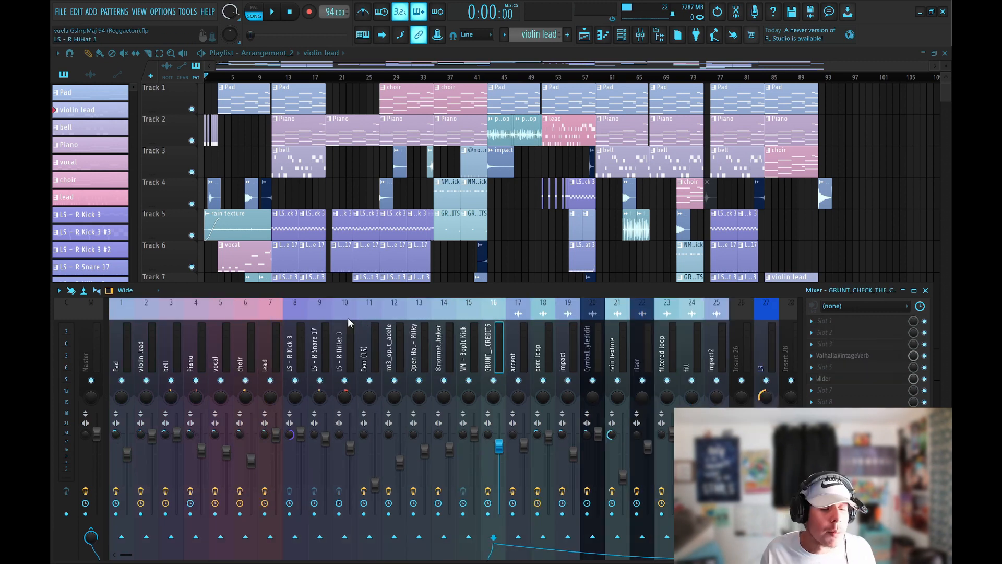
# Step: Close the mixer and look over the full playlist arrangement
pyautogui.press('F9')
pyautogui.scroll(3, 591, 79)
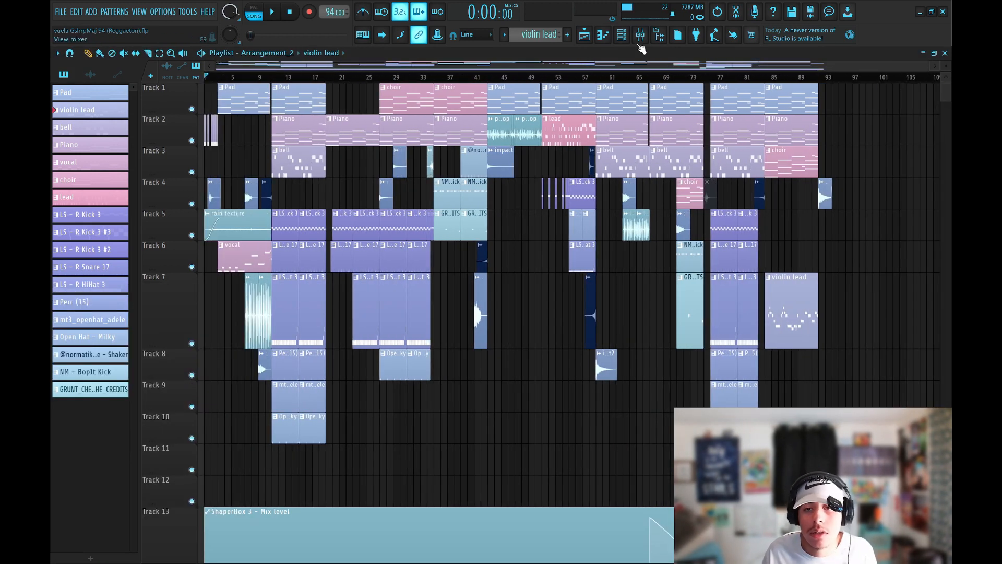
pyautogui.click(641, 37)
pyautogui.scroll(3, 490, 61)
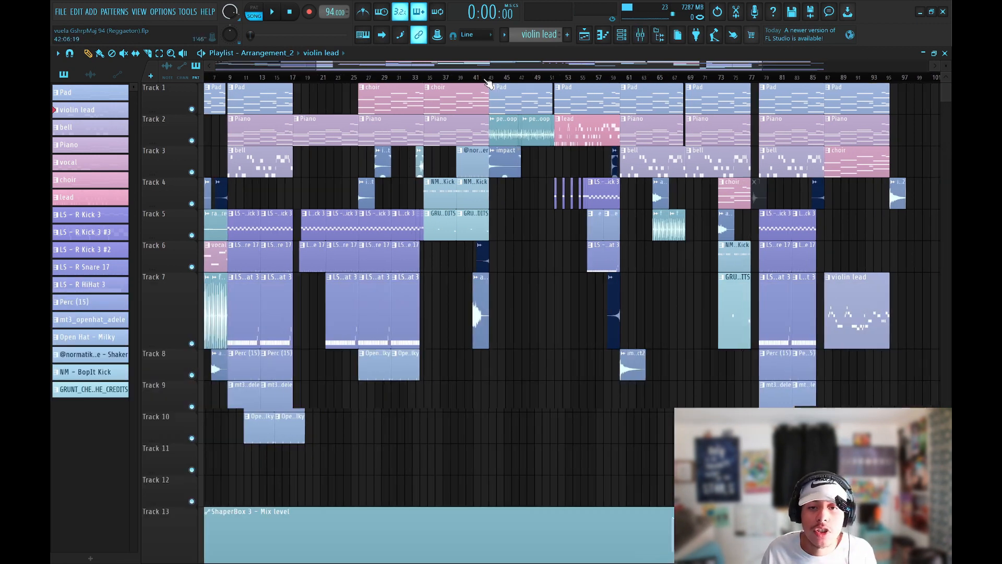
pyautogui.moveTo(490, 63); pyautogui.dragTo(365, 63)
pyautogui.scroll(-2, 661, 235)
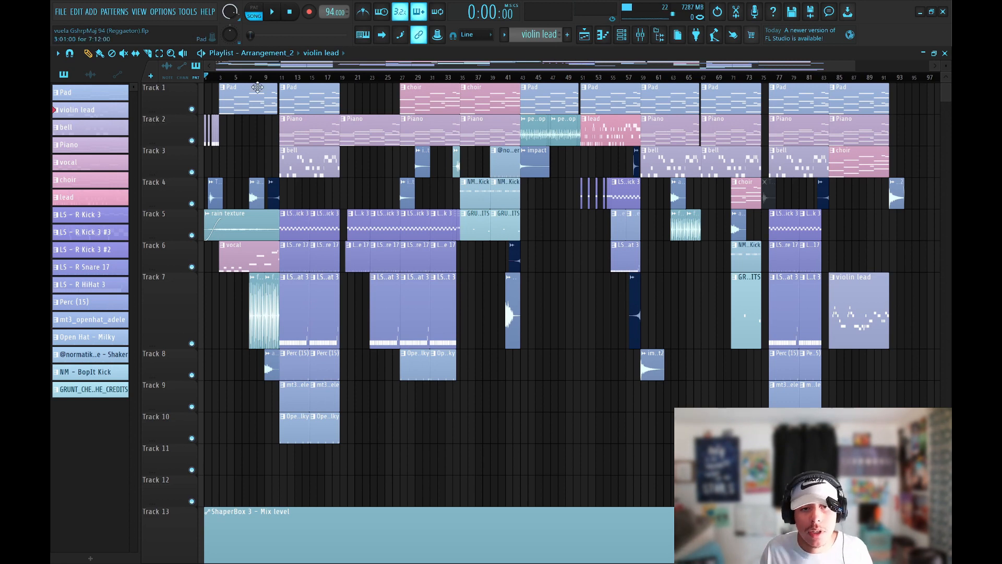
# Step: Unmute the TAG 1 clip at bar 75 on Track 4 with the Mute tool
pyautogui.scroll(3, 282, 80)
pyautogui.scroll(-4, 285, 80)
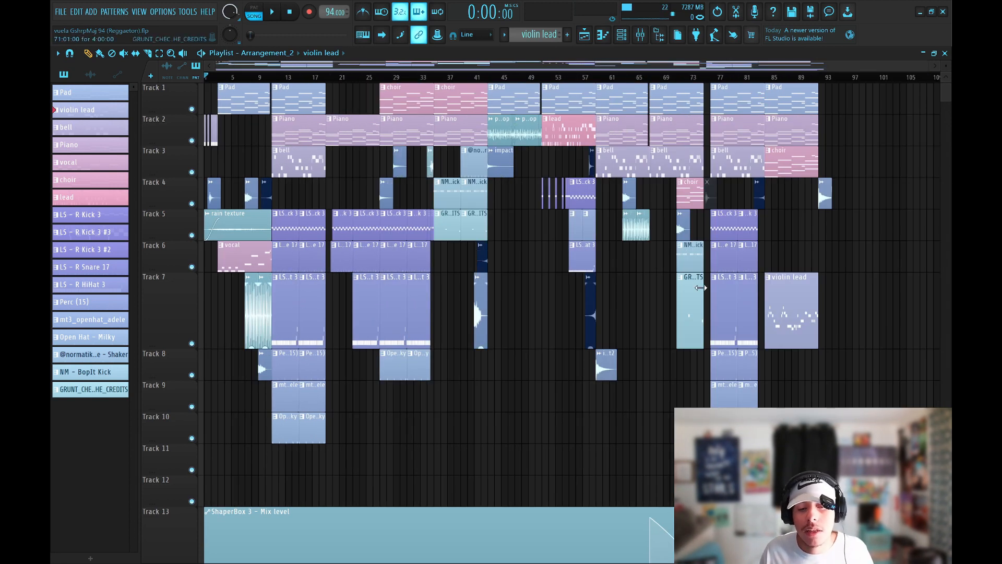
pyautogui.press('t')
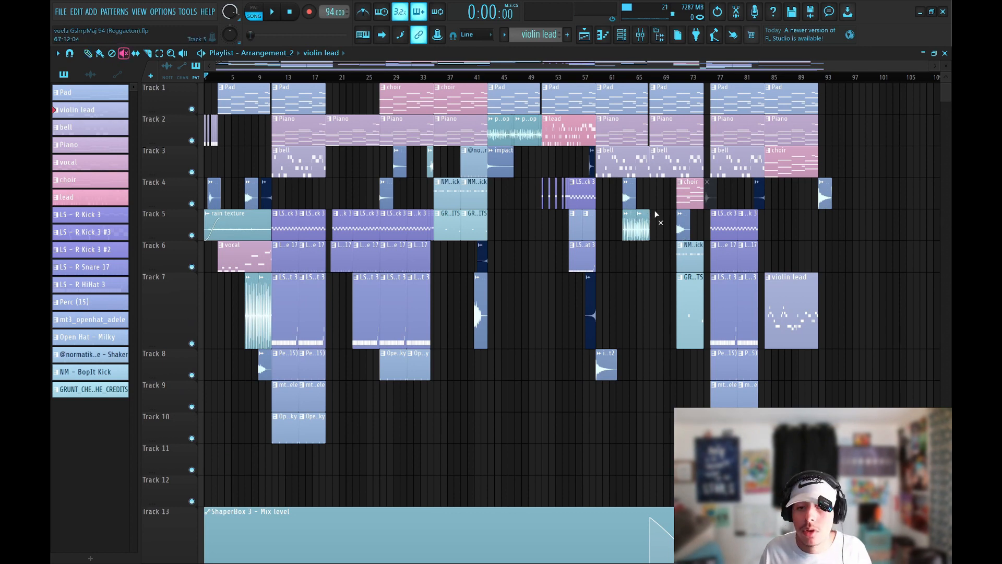
pyautogui.click(709, 200)
# Step: View the outro's clips up close and return to the intro section of the arrangement
pyautogui.scroll(5, 835, 83)
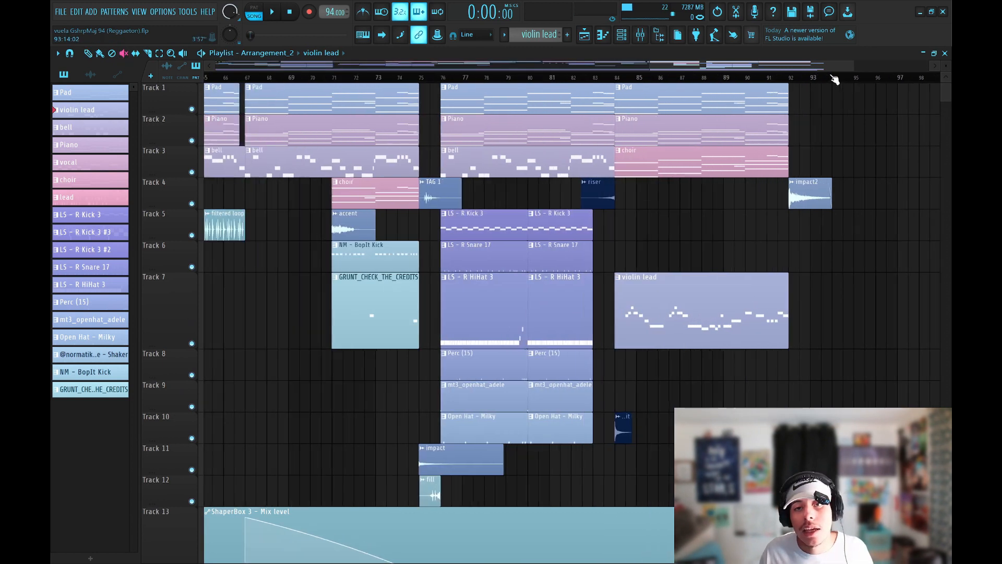
pyautogui.scroll(-3, 833, 81)
pyautogui.scroll(1, 797, 84)
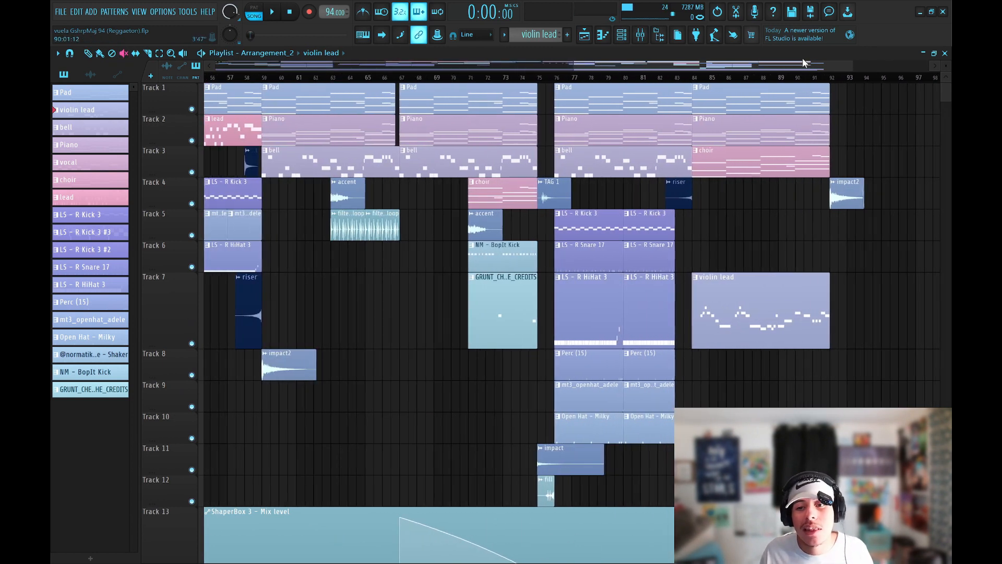
pyautogui.moveTo(804, 63); pyautogui.dragTo(450, 112)
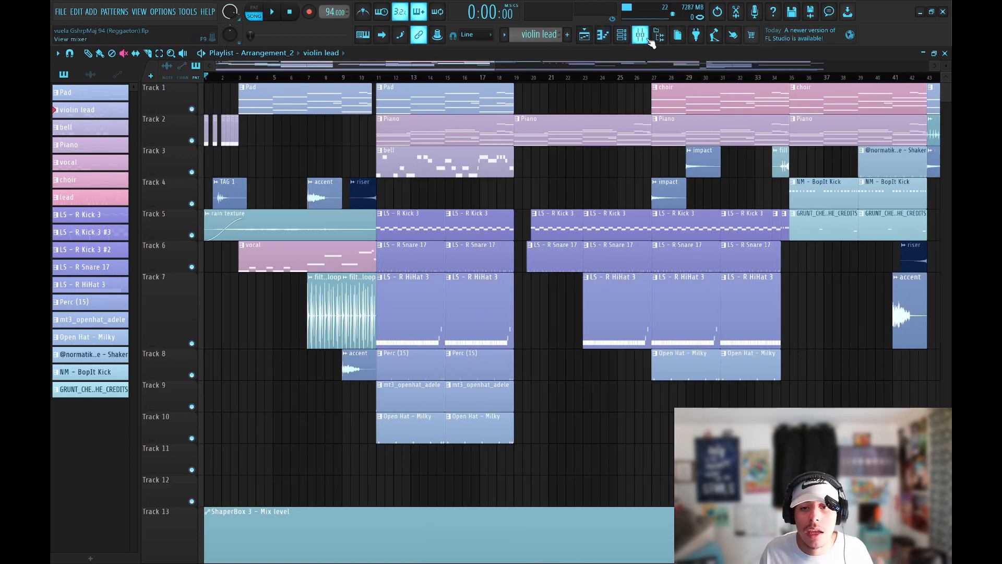
pyautogui.scroll(2, 610, 323)
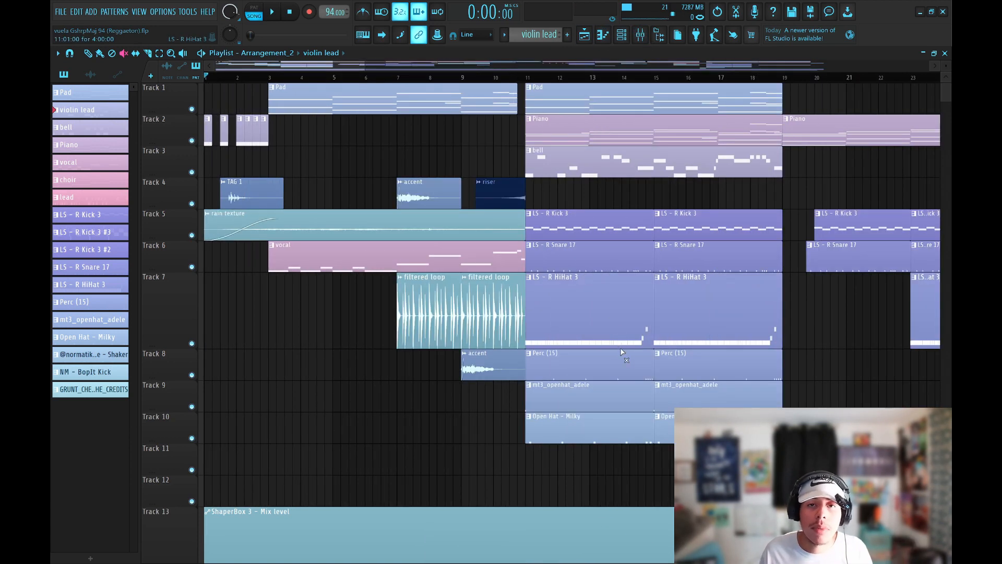